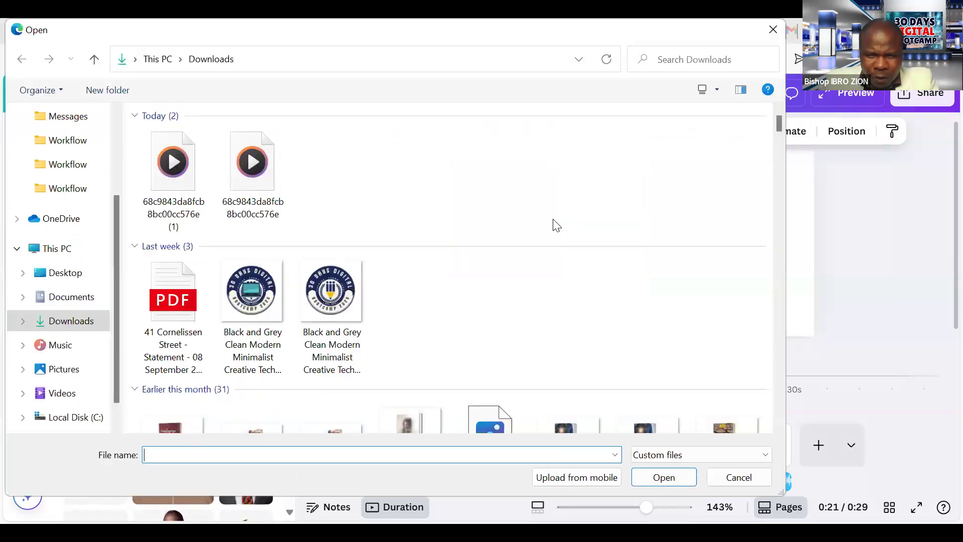
Step: Select the image MAIN 30 DAYS BOOTCAMP (18) from the Downloads folder
{"action": "scroll", "coordinate": [556, 225], "scroll_direction": "down", "scroll_amount": 5}
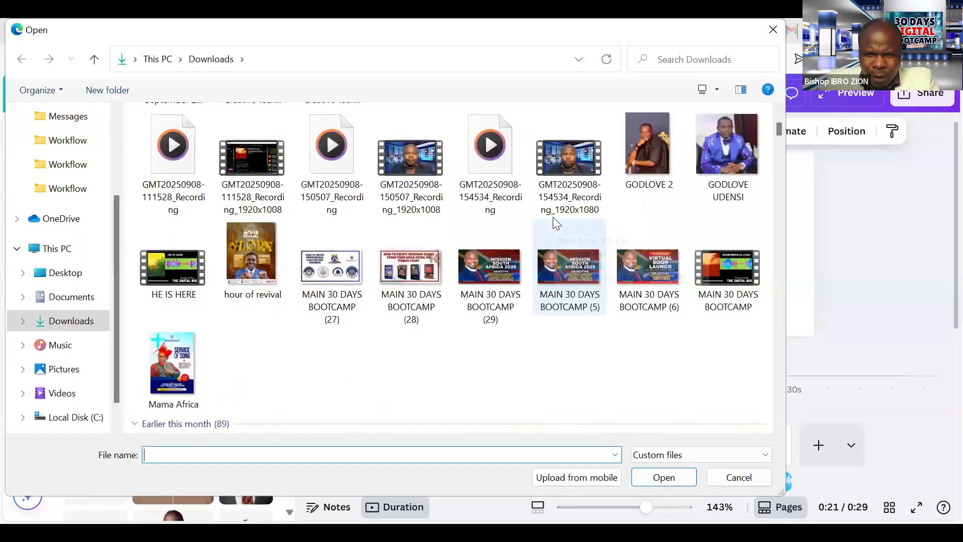
{"action": "scroll", "coordinate": [553, 217], "scroll_direction": "down", "scroll_amount": 5}
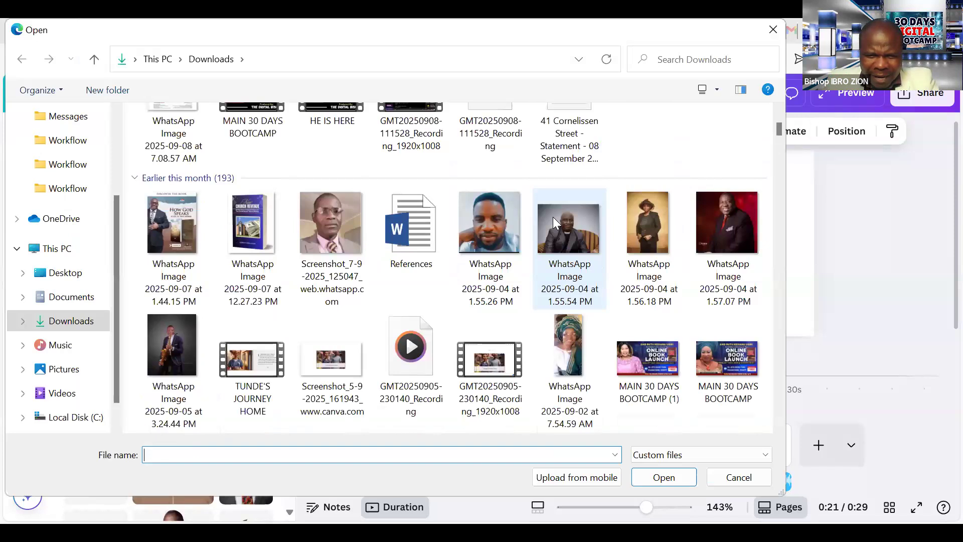
{"action": "scroll", "coordinate": [553, 217], "scroll_direction": "down", "scroll_amount": 5}
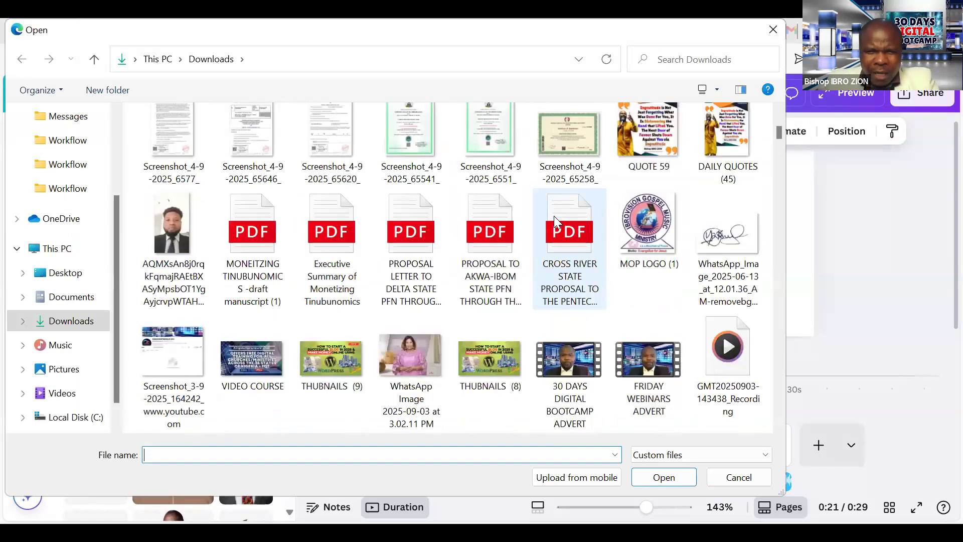
{"action": "scroll", "coordinate": [554, 216], "scroll_direction": "down", "scroll_amount": 5}
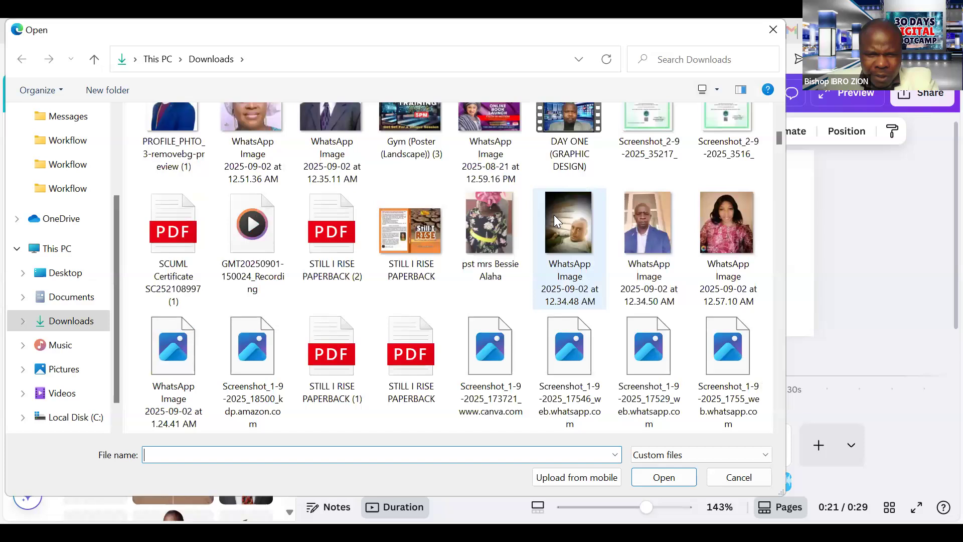
{"action": "scroll", "coordinate": [554, 217], "scroll_direction": "down", "scroll_amount": 5}
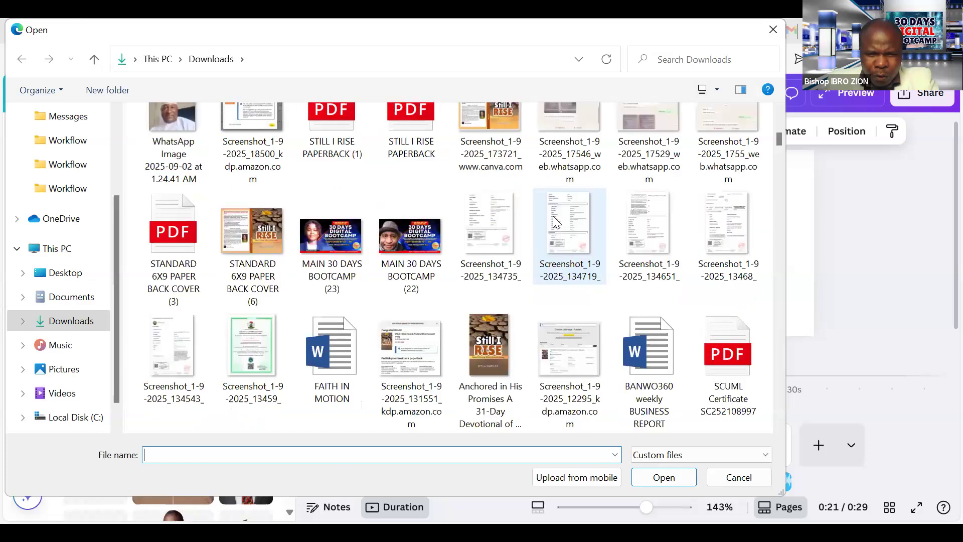
{"action": "scroll", "coordinate": [553, 220], "scroll_direction": "down", "scroll_amount": 5}
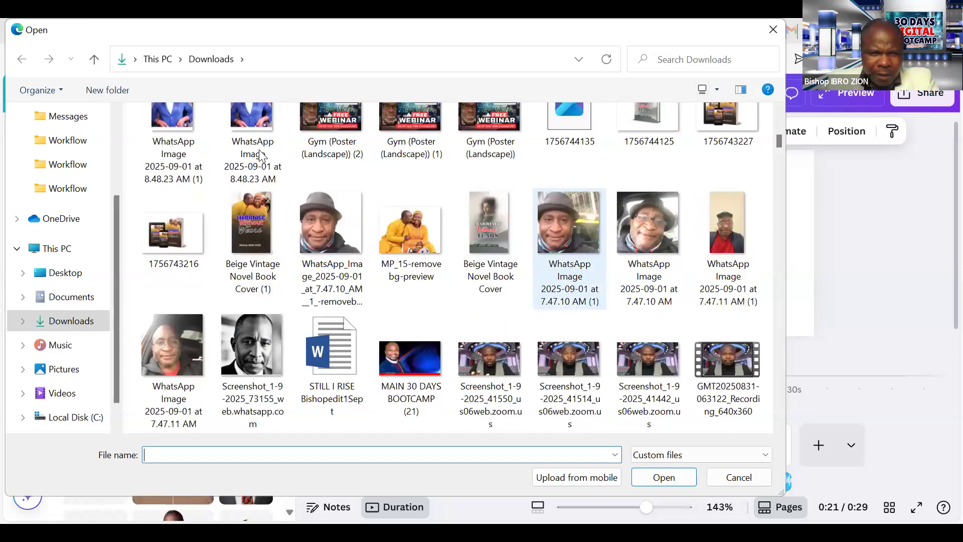
{"action": "scroll", "coordinate": [261, 153], "scroll_direction": "down", "scroll_amount": 5}
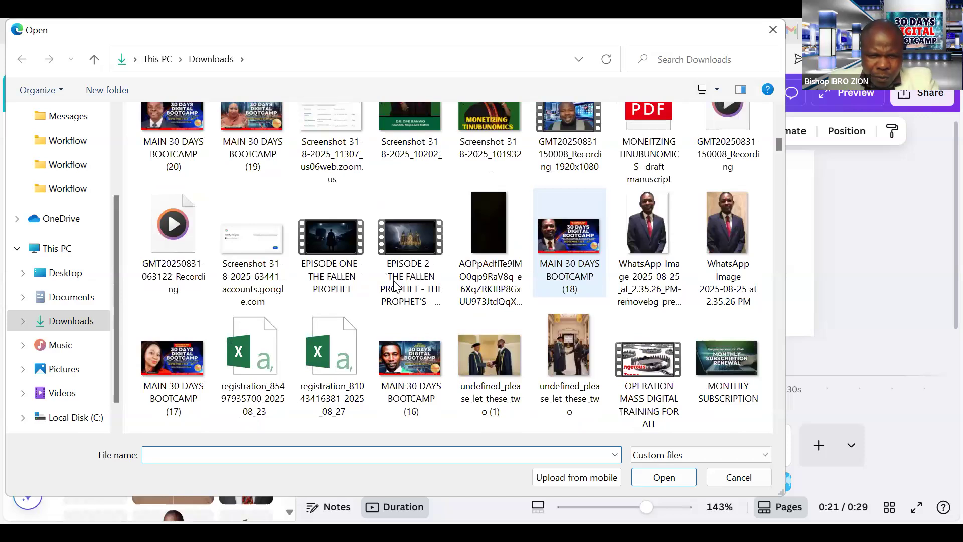
{"action": "scroll", "coordinate": [589, 150], "scroll_direction": "down", "scroll_amount": 5}
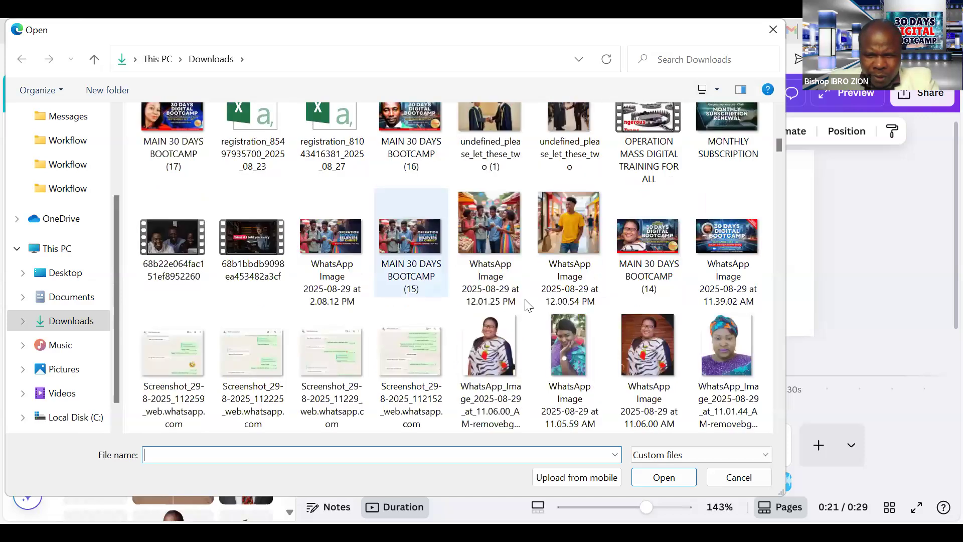
{"action": "scroll", "coordinate": [559, 290], "scroll_direction": "up", "scroll_amount": 6}
{"action": "left_click", "coordinate": [559, 290]}
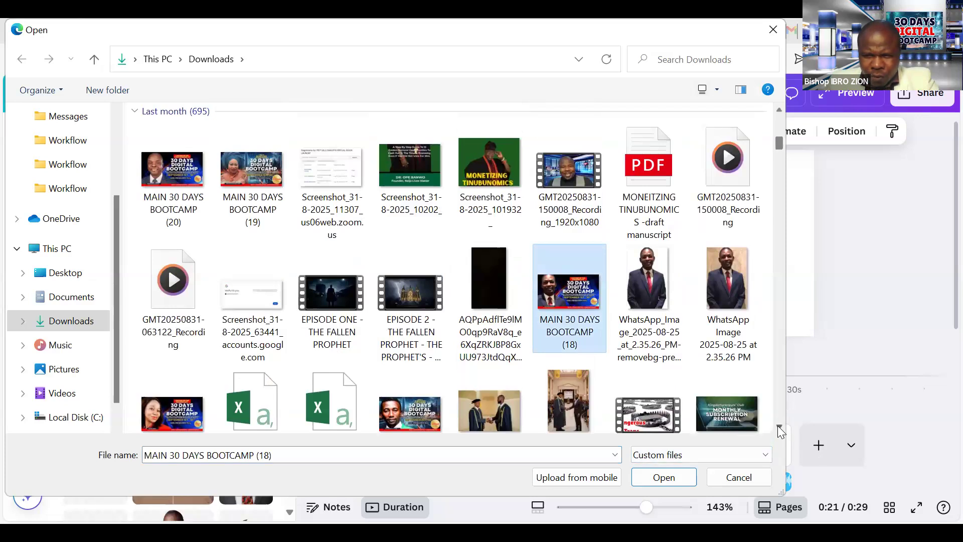
Step: Add the images MAIN 30 DAYS BOOTCAMP (13), (11) and (10) to the file selection
{"action": "left_click", "coordinate": [779, 426]}
{"action": "left_click", "coordinate": [778, 427]}
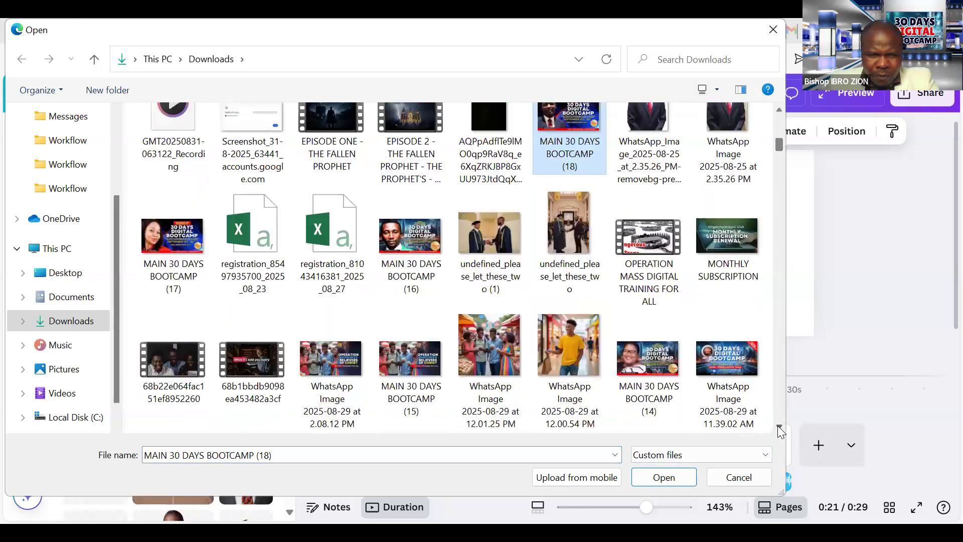
{"action": "scroll", "coordinate": [668, 184], "scroll_direction": "down", "scroll_amount": 3}
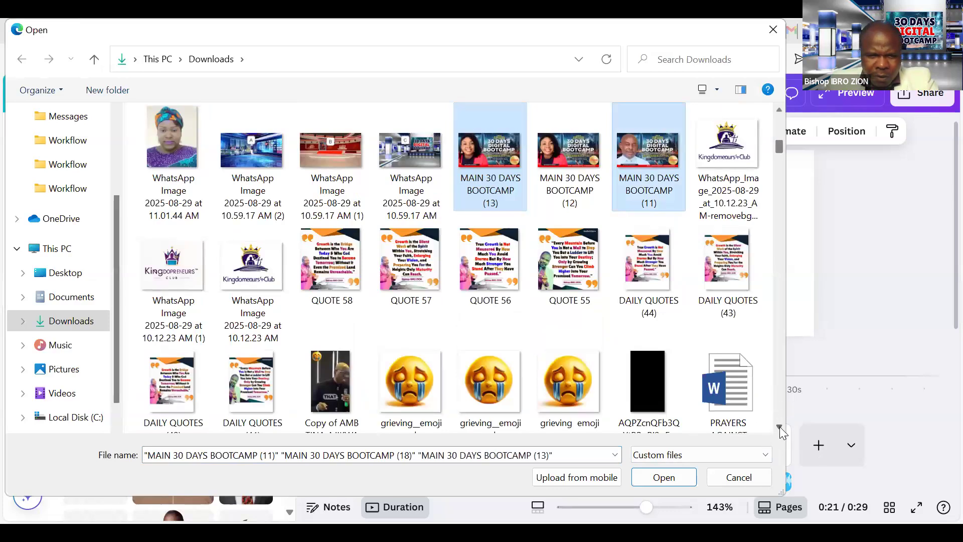
{"action": "scroll", "coordinate": [779, 426], "scroll_direction": "down", "scroll_amount": 5}
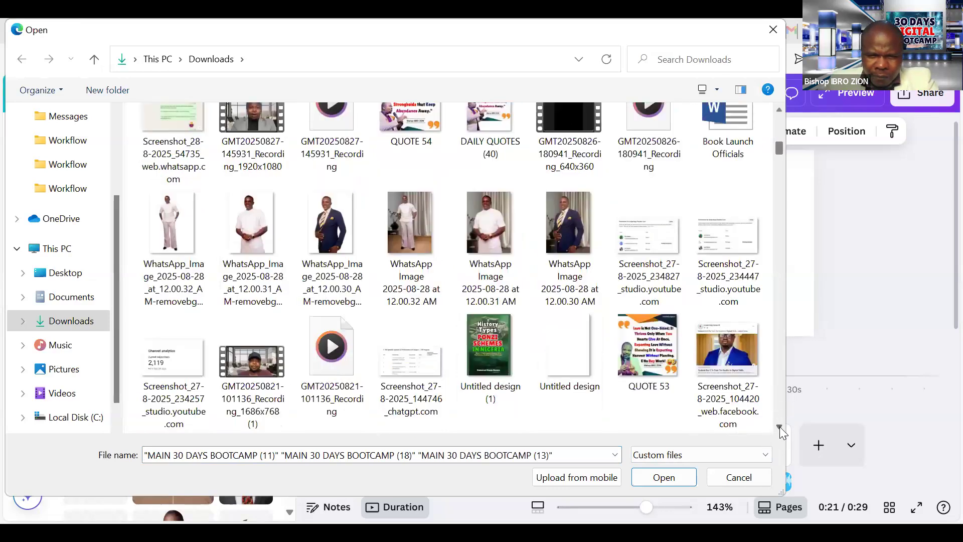
{"action": "scroll", "coordinate": [780, 426], "scroll_direction": "down", "scroll_amount": 3}
{"action": "scroll", "coordinate": [779, 427], "scroll_direction": "down", "scroll_amount": 3}
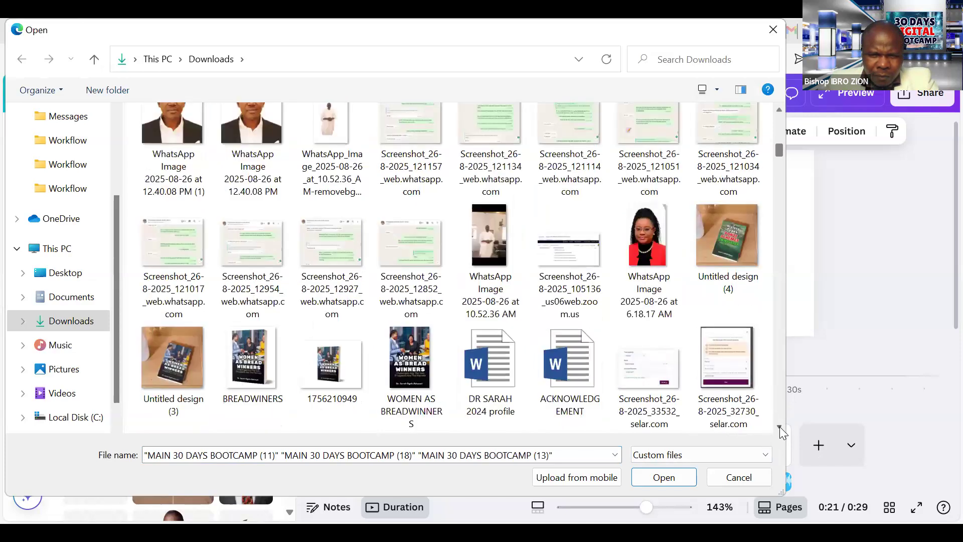
{"action": "scroll", "coordinate": [779, 426], "scroll_direction": "down", "scroll_amount": 3}
{"action": "left_click", "coordinate": [486, 228], "text": "ctrl"}
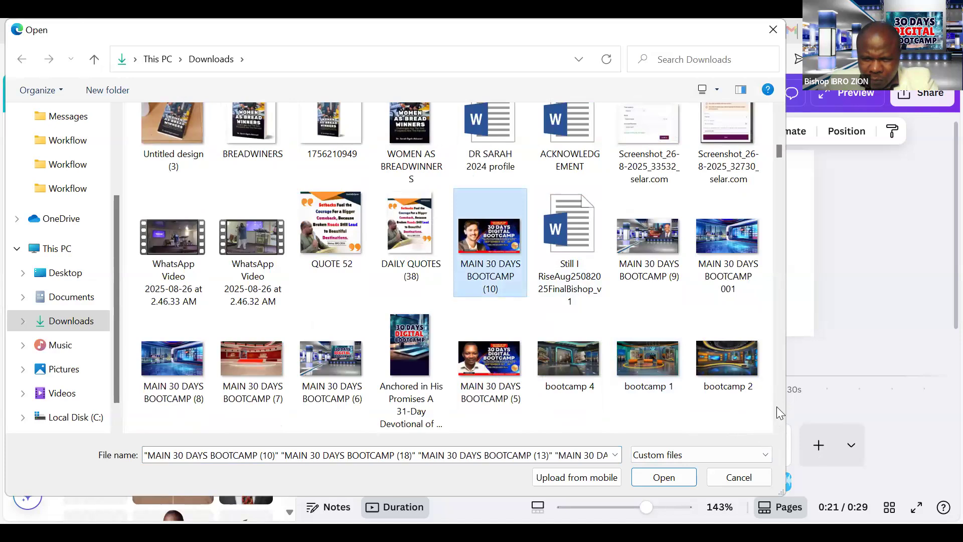
Step: Add MAIN 30 DAYS BOOTCAMP (3) to the selection and upload the chosen images
{"action": "scroll", "coordinate": [777, 427], "scroll_direction": "down", "scroll_amount": 5}
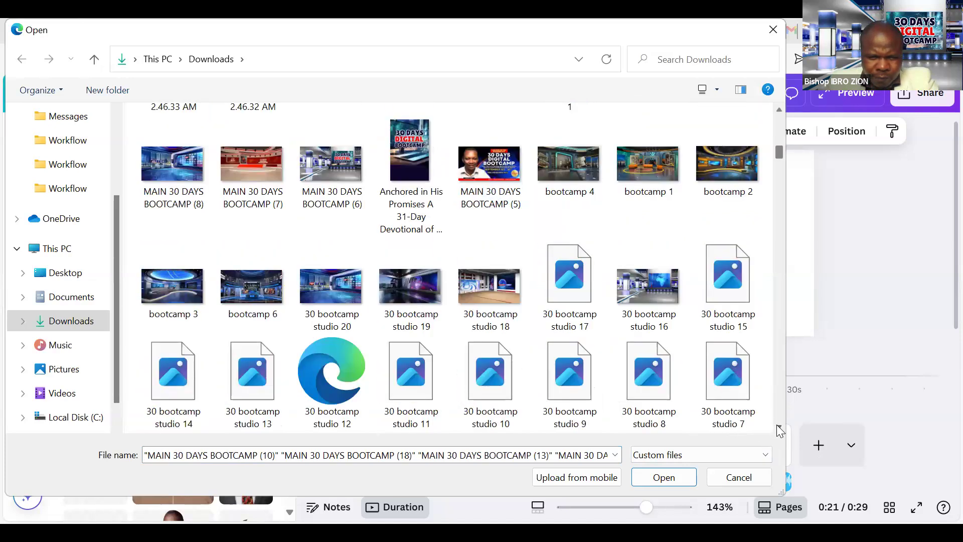
{"action": "scroll", "coordinate": [779, 429], "scroll_direction": "down", "scroll_amount": 3}
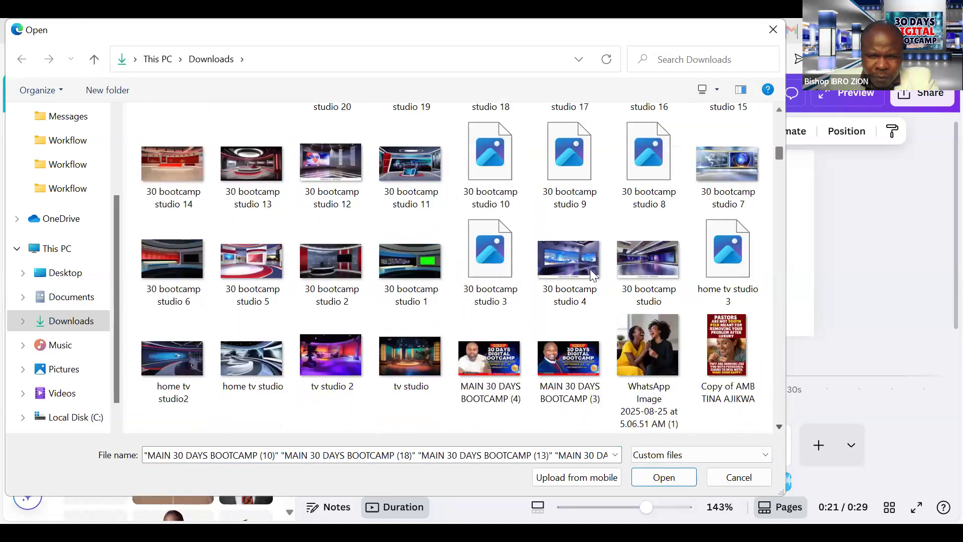
{"action": "scroll", "coordinate": [543, 227], "scroll_direction": "down", "scroll_amount": 3}
{"action": "left_click", "coordinate": [557, 234], "text": "ctrl"}
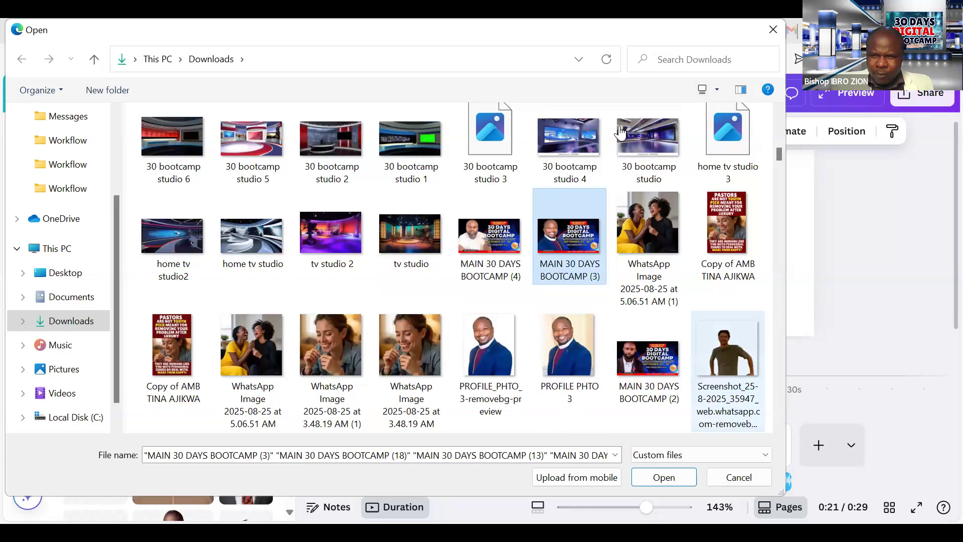
{"action": "key", "text": "Return"}
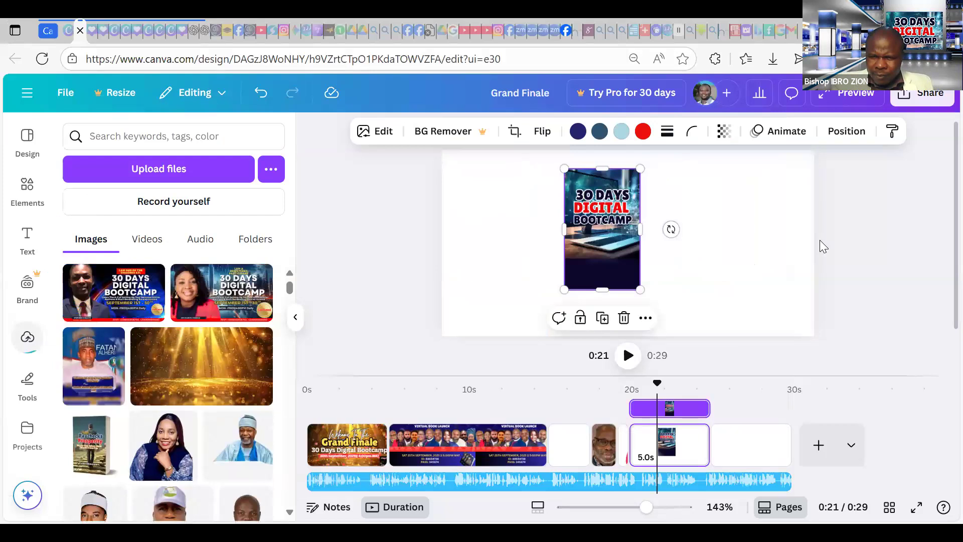
Step: Play the video from the start and pause it within the Virtual Book Launch page
{"action": "left_click", "coordinate": [569, 445]}
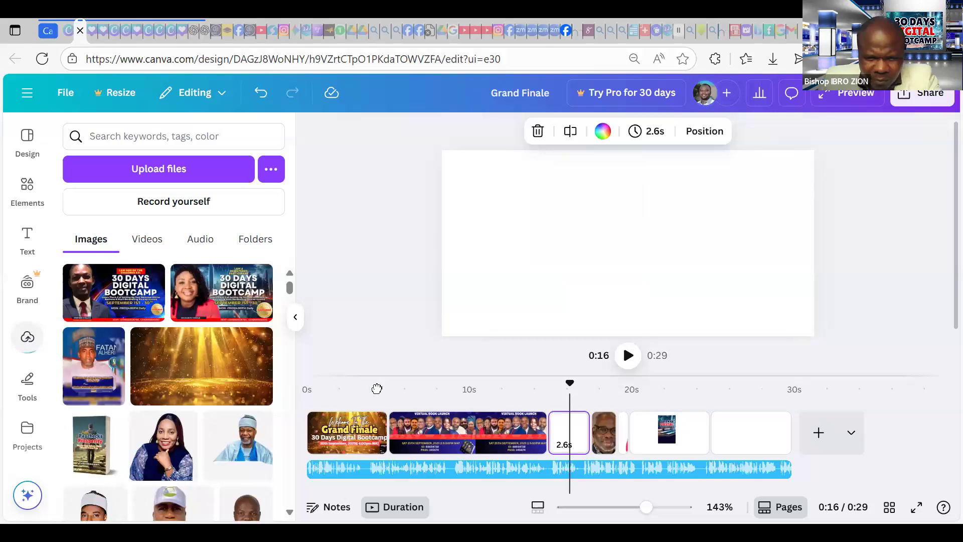
{"action": "key", "text": "Left"}
{"action": "key", "text": "Left"}
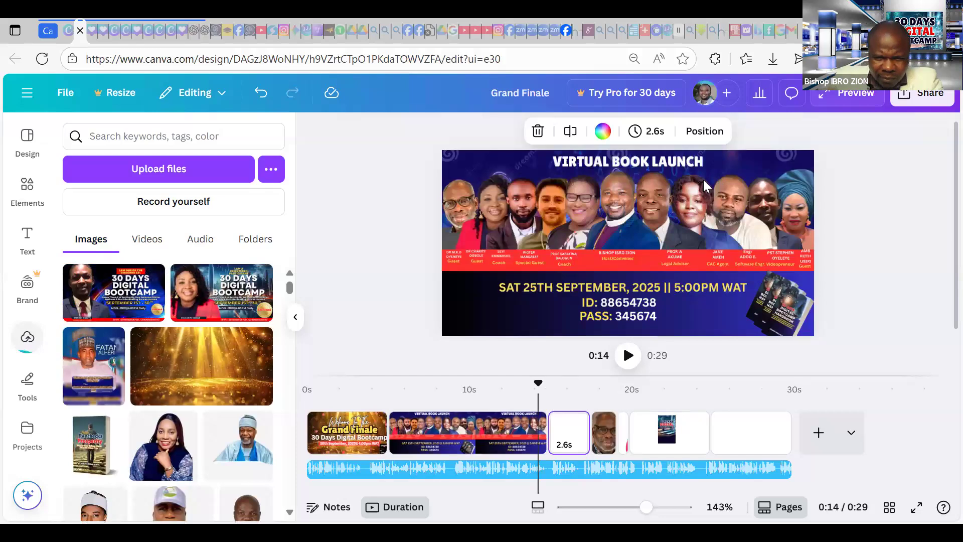
{"action": "key", "text": "Home"}
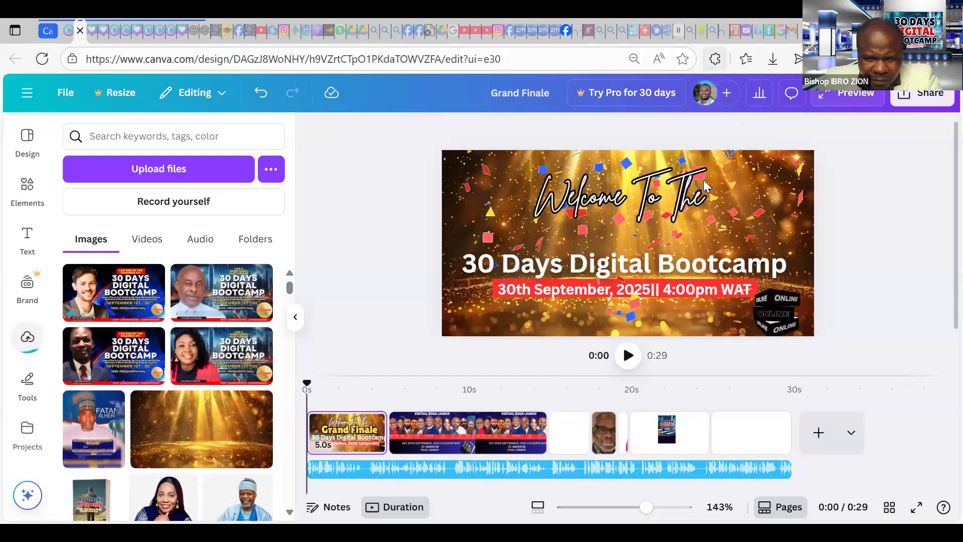
{"action": "left_click", "coordinate": [628, 356]}
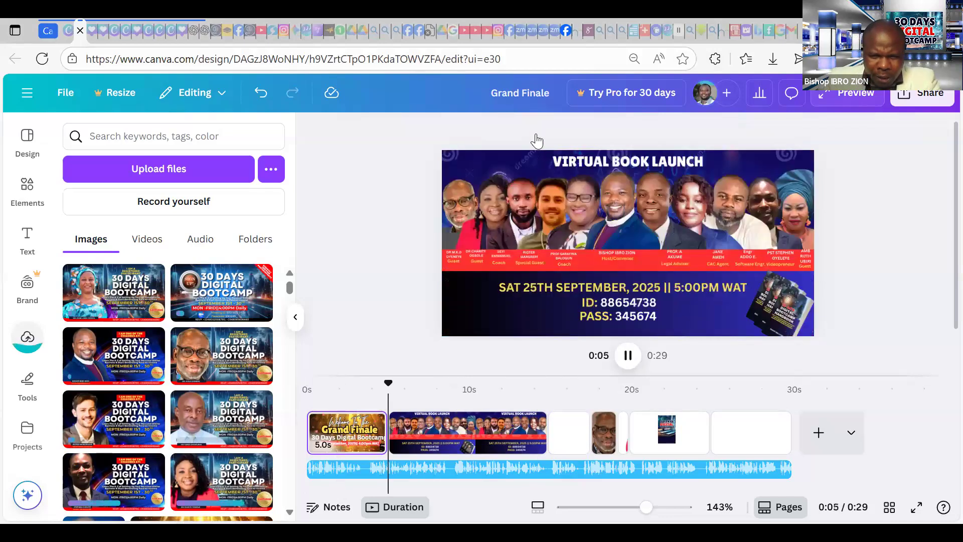
{"action": "left_click", "coordinate": [628, 355]}
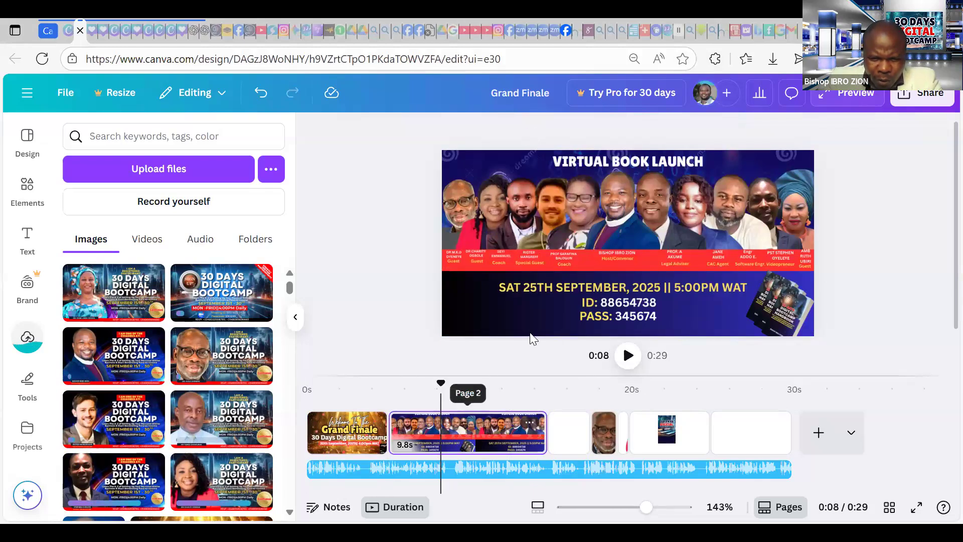
Step: Split the Virtual Book Launch page into three pages of about 3 seconds each
{"action": "key", "text": "s"}
{"action": "left_click", "coordinate": [486, 413]}
{"action": "key", "text": "s"}
Step: Split the first of the three Virtual Book Launch pages at about 6 s and the third at about 13 s
{"action": "left_click_drag", "start_coordinate": [490, 383], "coordinate": [398, 367]}
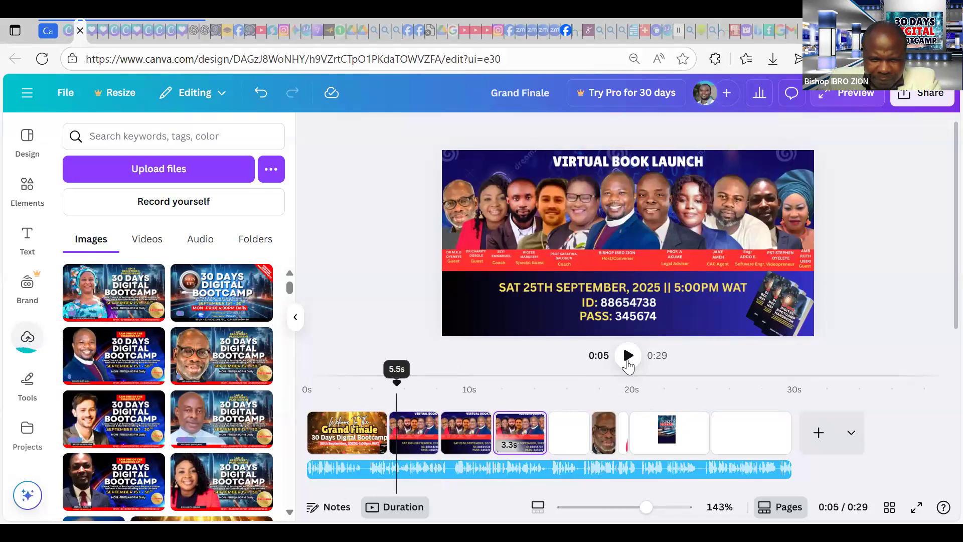
{"action": "left_click", "coordinate": [627, 356]}
{"action": "left_click", "coordinate": [435, 420]}
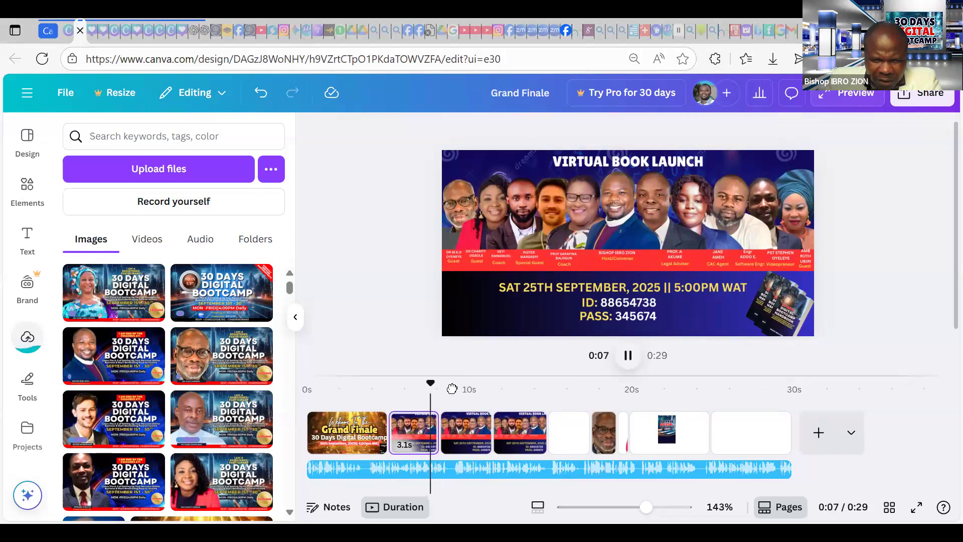
{"action": "left_click", "coordinate": [426, 385]}
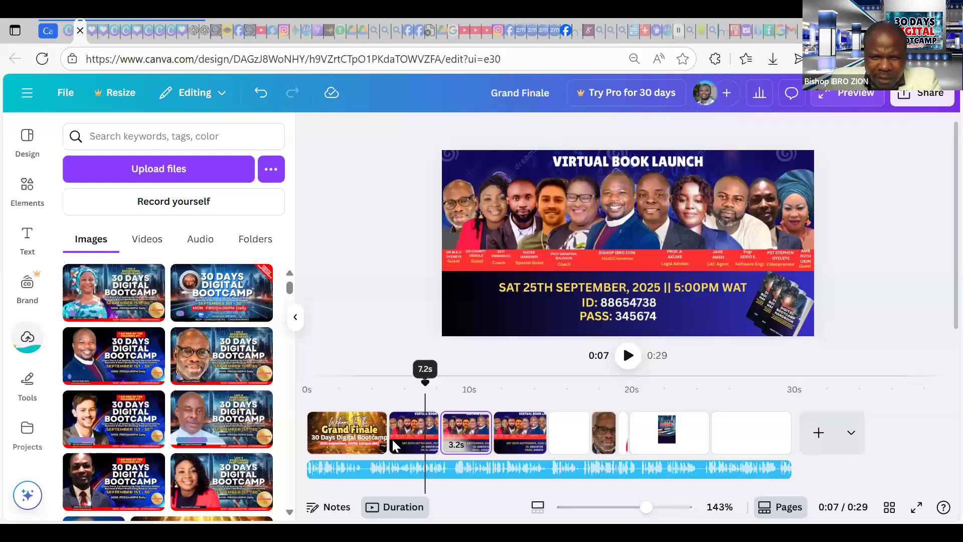
{"action": "left_click", "coordinate": [414, 443]}
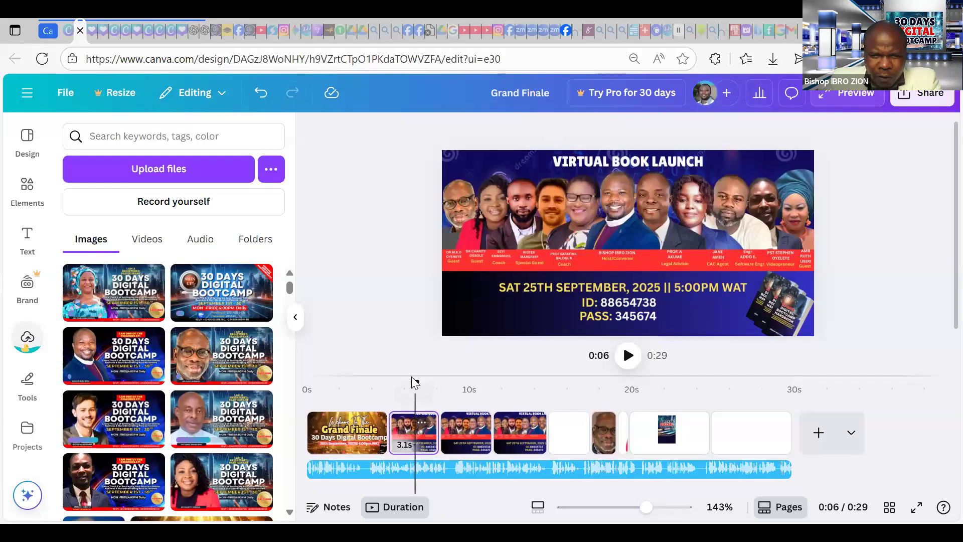
{"action": "left_click", "coordinate": [410, 443]}
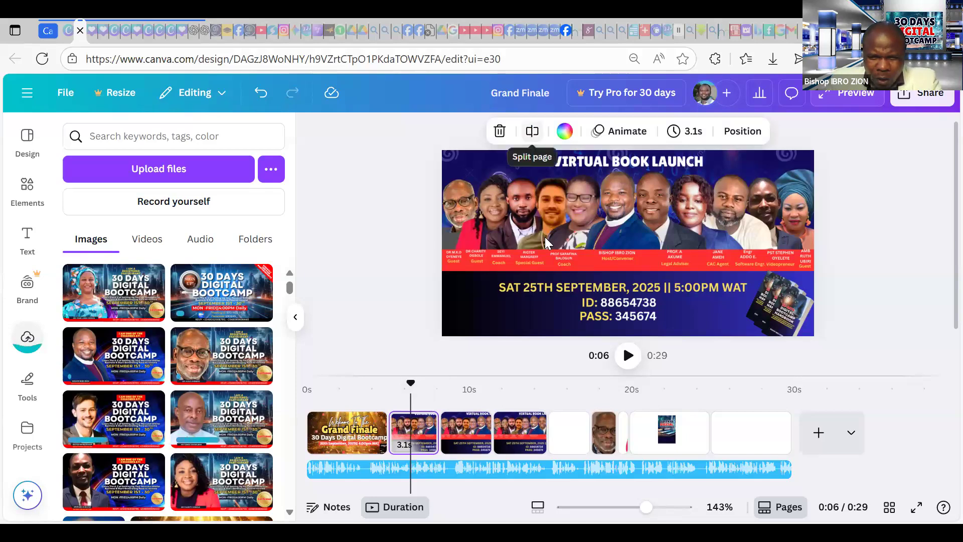
{"action": "left_click", "coordinate": [533, 138]}
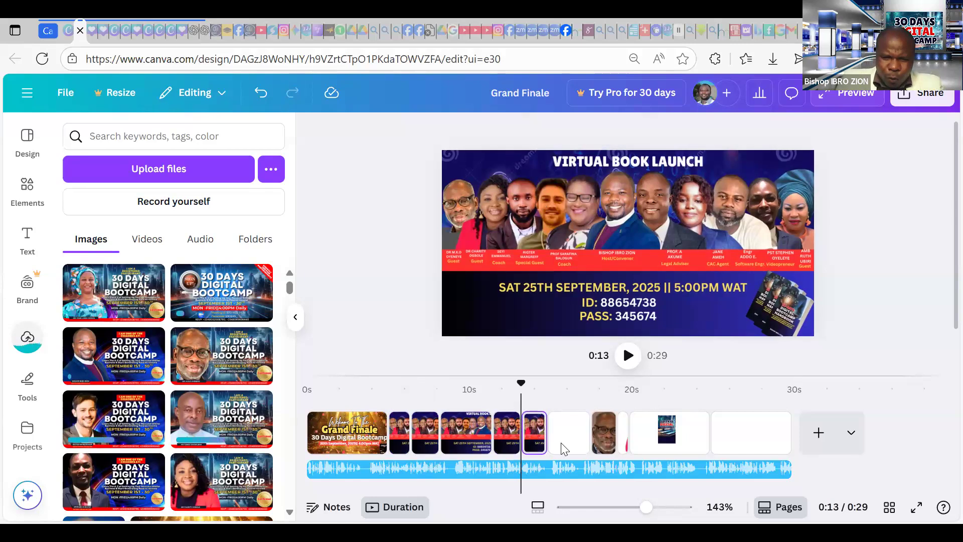
Step: Play the video on from the last Virtual Book Launch page and stop at the page with the man's portrait
{"action": "left_click", "coordinate": [627, 356]}
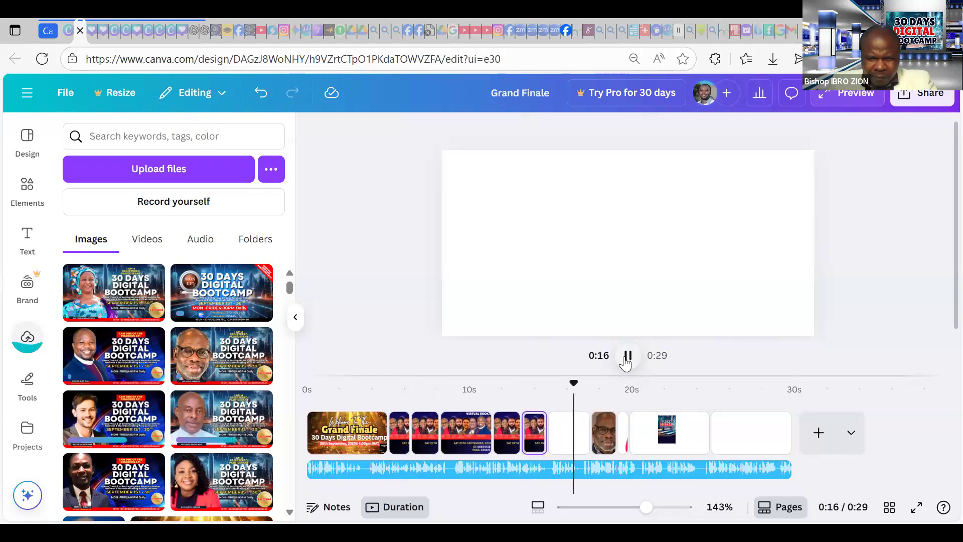
{"action": "left_click", "coordinate": [628, 356]}
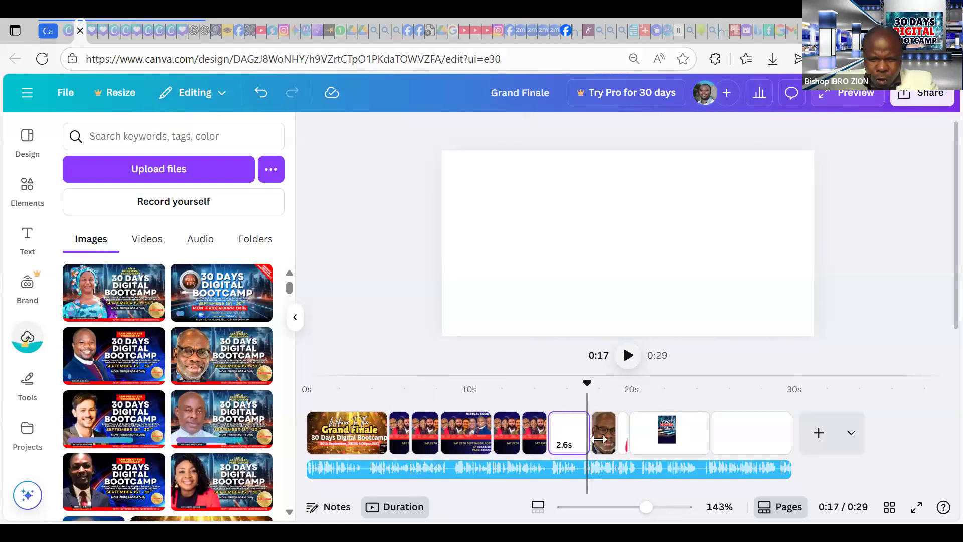
{"action": "left_click", "coordinate": [627, 355]}
{"action": "key", "text": "space"}
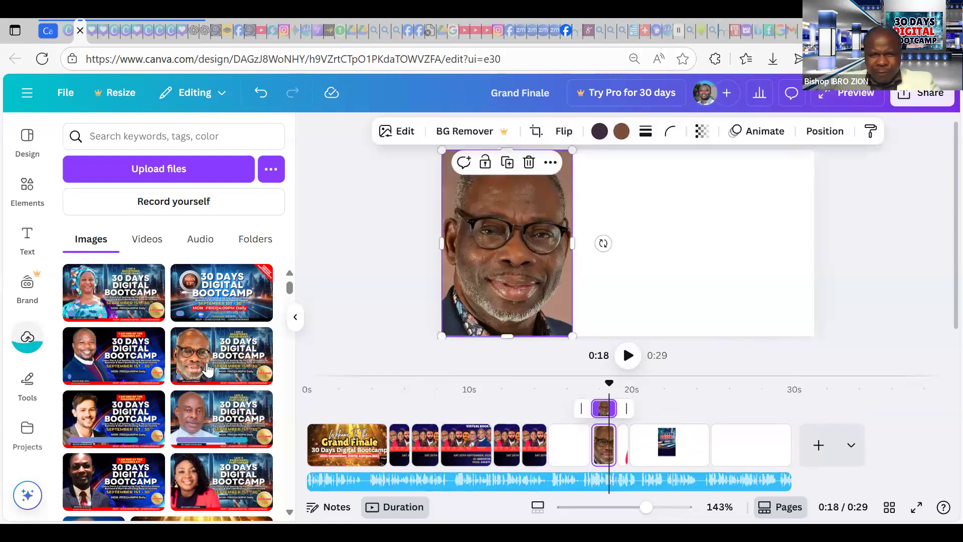
Step: Replace the man's portrait at about 18 s with his uploaded registered-participant flyer, enlarge it to fill the page and shift it slightly upward
{"action": "key", "text": "Delete"}
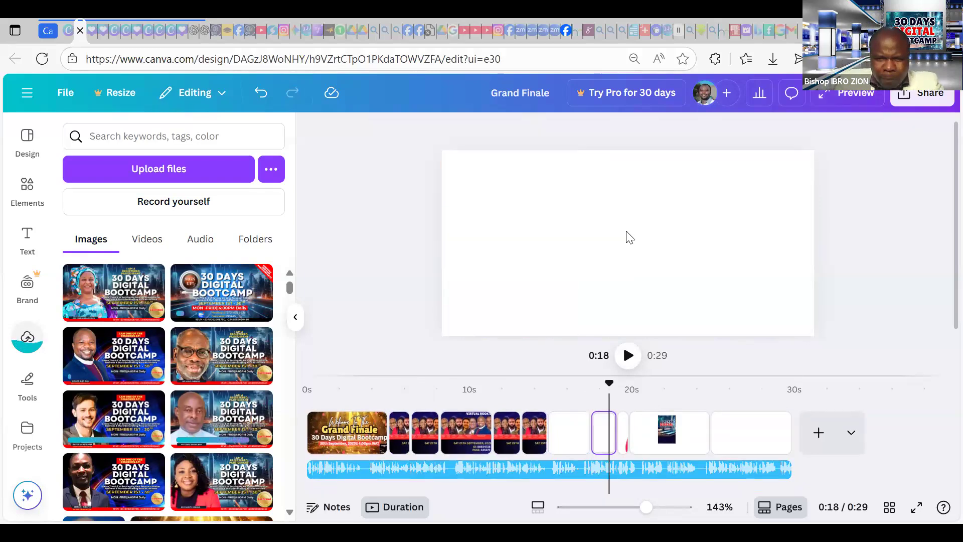
{"action": "key", "text": "ctrl+z"}
{"action": "left_click_drag", "start_coordinate": [534, 192], "coordinate": [534, 183]}
{"action": "left_click_drag", "start_coordinate": [754, 310], "coordinate": [824, 333]}
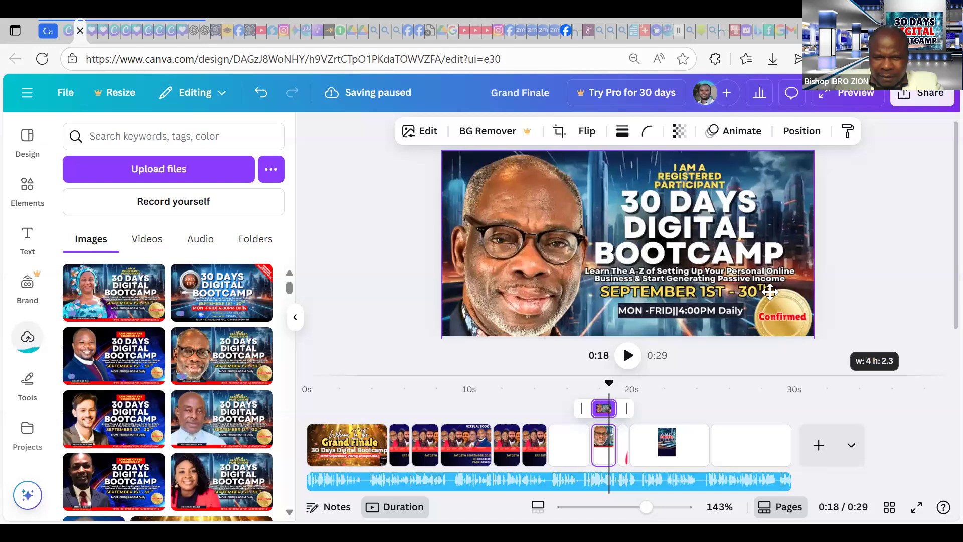
{"action": "left_click_drag", "start_coordinate": [773, 285], "coordinate": [772, 278]}
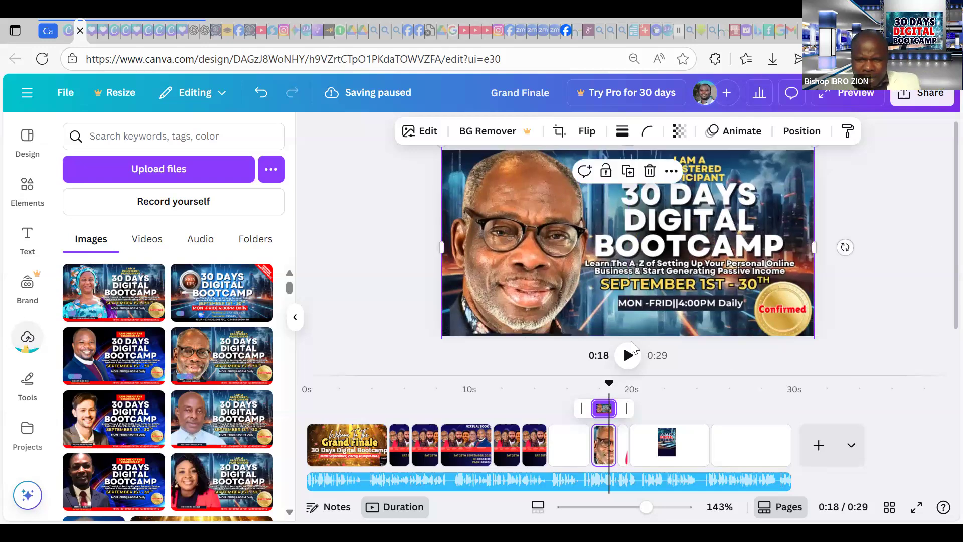
Step: Replace the woman's portrait at about 19 s with her uploaded registered-participant flyer, enlarge it to fill the page and shift it slightly up and right
{"action": "left_click", "coordinate": [628, 355]}
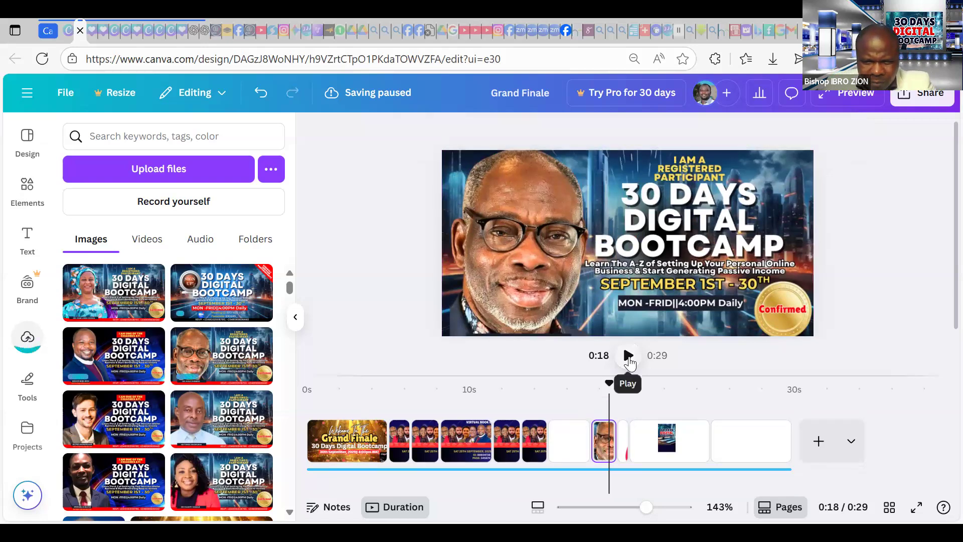
{"action": "left_click", "coordinate": [628, 356]}
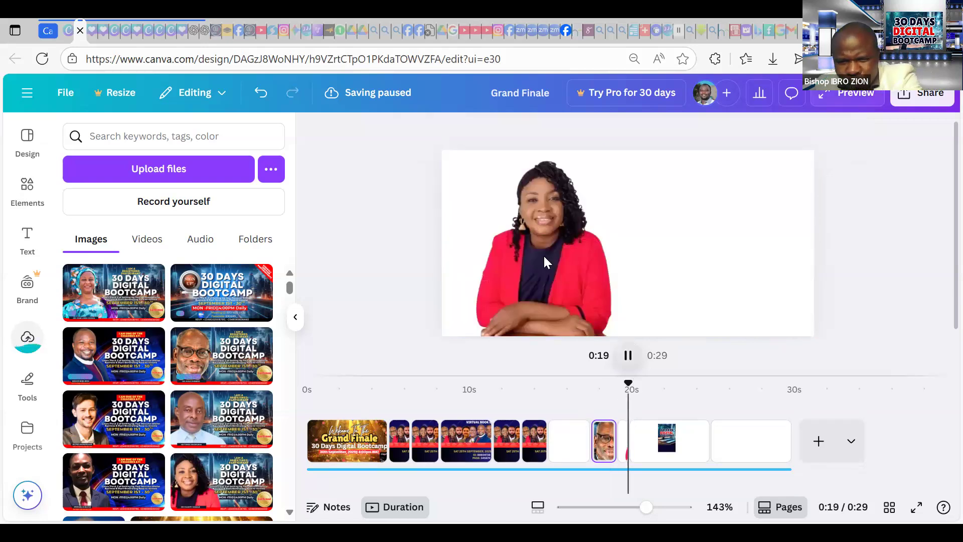
{"action": "left_click", "coordinate": [543, 254]}
{"action": "key", "text": "Delete"}
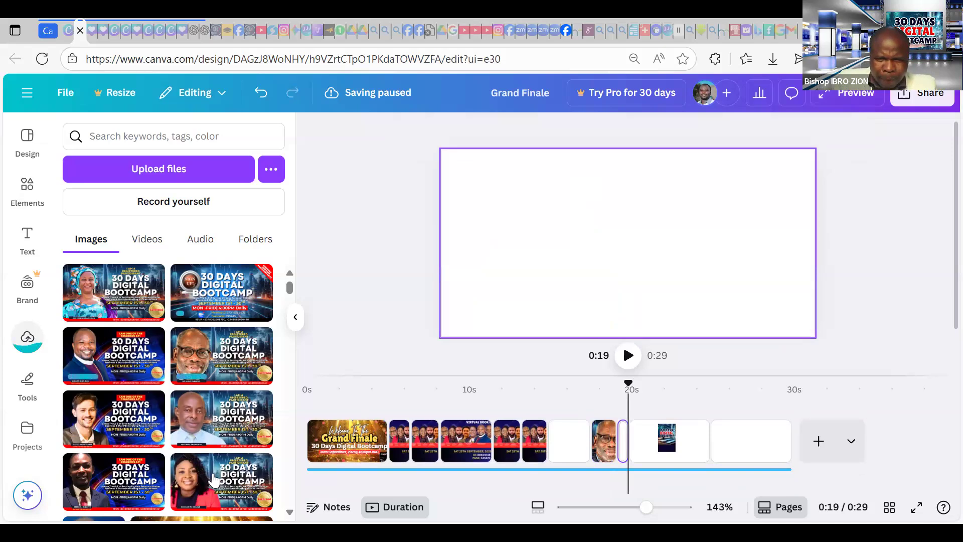
{"action": "left_click", "coordinate": [213, 479]}
{"action": "left_click_drag", "start_coordinate": [502, 224], "coordinate": [824, 352]}
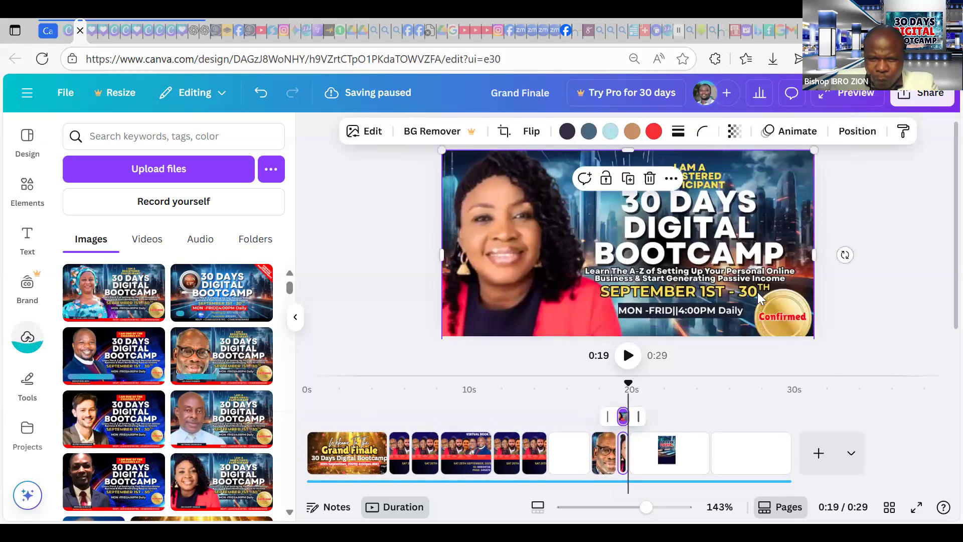
{"action": "left_click_drag", "start_coordinate": [753, 295], "coordinate": [759, 291]}
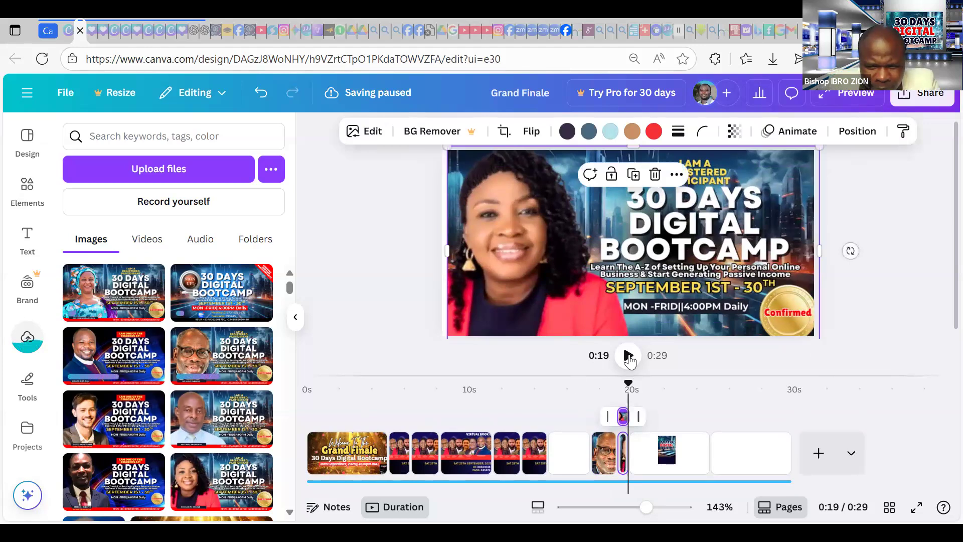
Step: Play the video on from the woman's flyer page and again from 18.3 s to check how long the flyers stay on screen
{"action": "left_click", "coordinate": [628, 356]}
{"action": "left_click", "coordinate": [628, 356]}
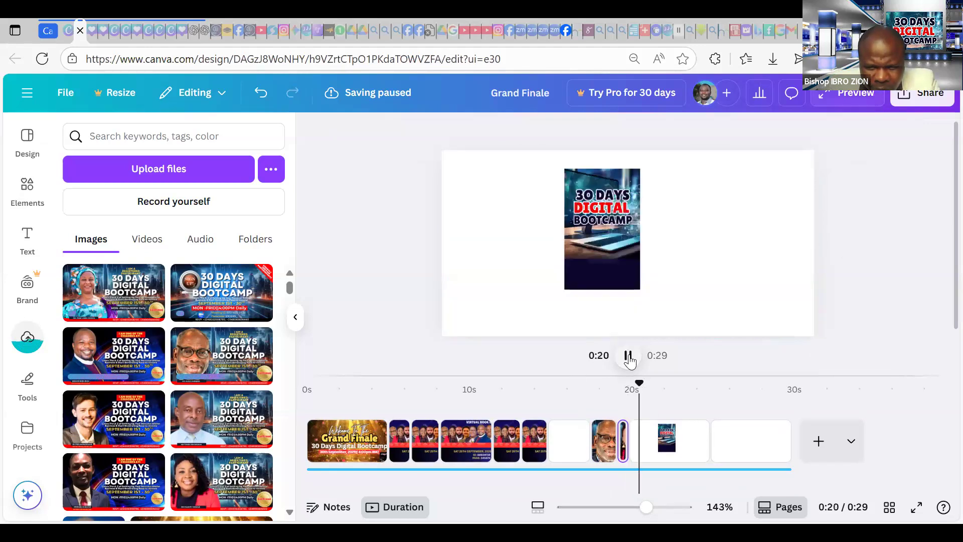
{"action": "left_click", "coordinate": [629, 356]}
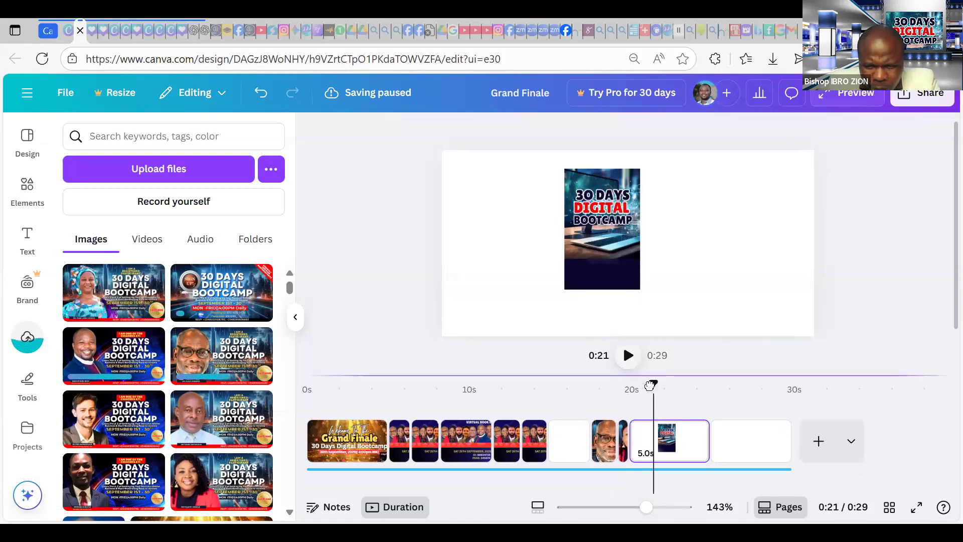
{"action": "left_click", "coordinate": [605, 382]}
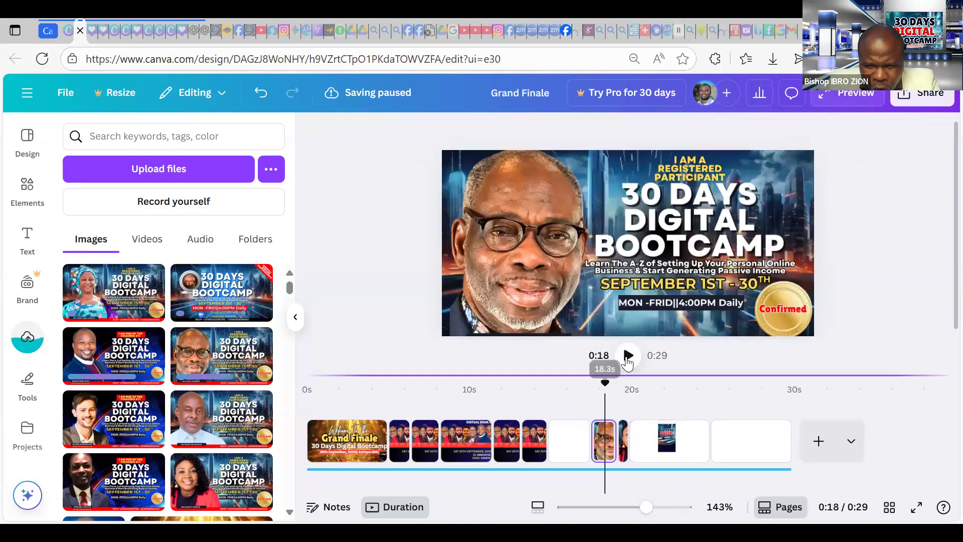
{"action": "left_click", "coordinate": [627, 357]}
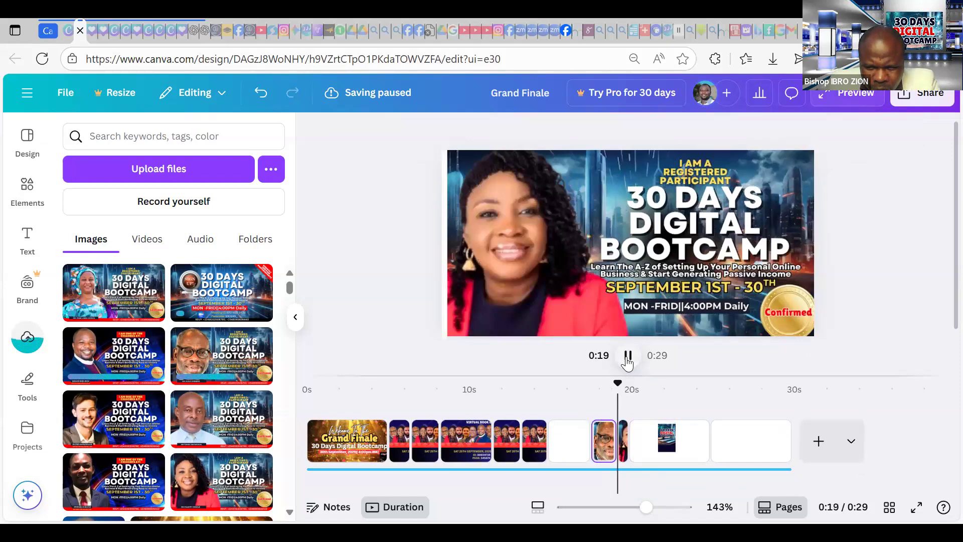
{"action": "left_click", "coordinate": [641, 446]}
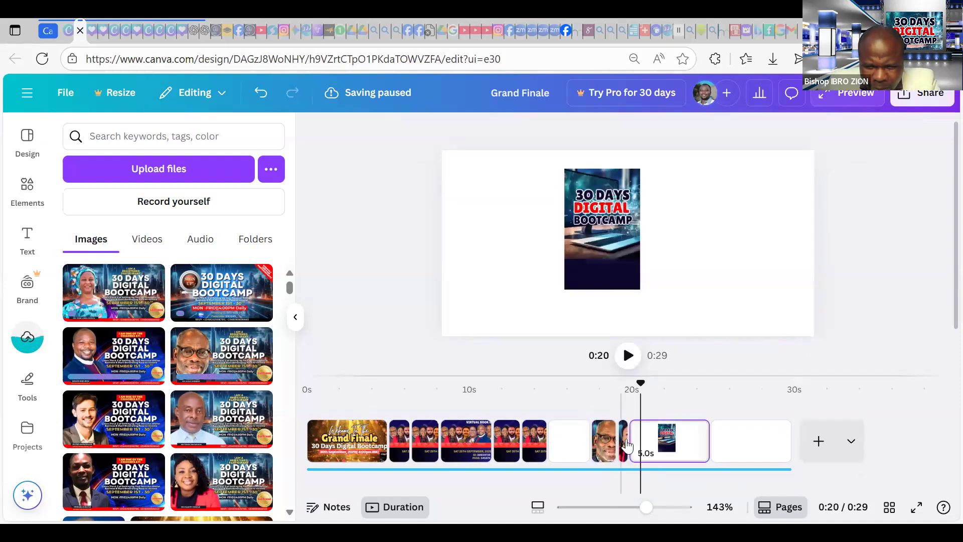
Step: Lengthen the woman's flyer page at about 19 s to 2.1 seconds, play it back and trim it to 1.5 seconds
{"action": "left_click", "coordinate": [625, 441]}
{"action": "left_click_drag", "start_coordinate": [638, 433], "coordinate": [657, 435]}
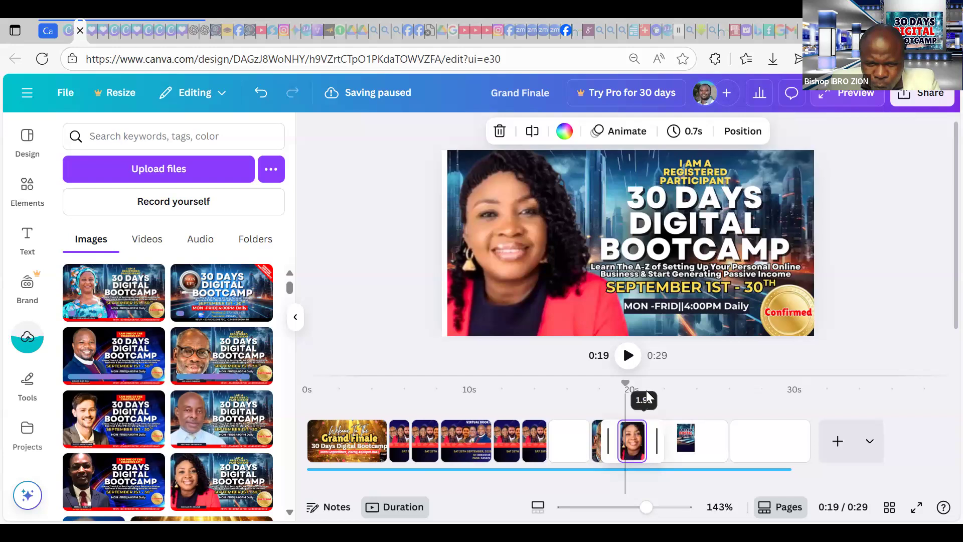
{"action": "left_click_drag", "start_coordinate": [646, 398], "coordinate": [650, 393]}
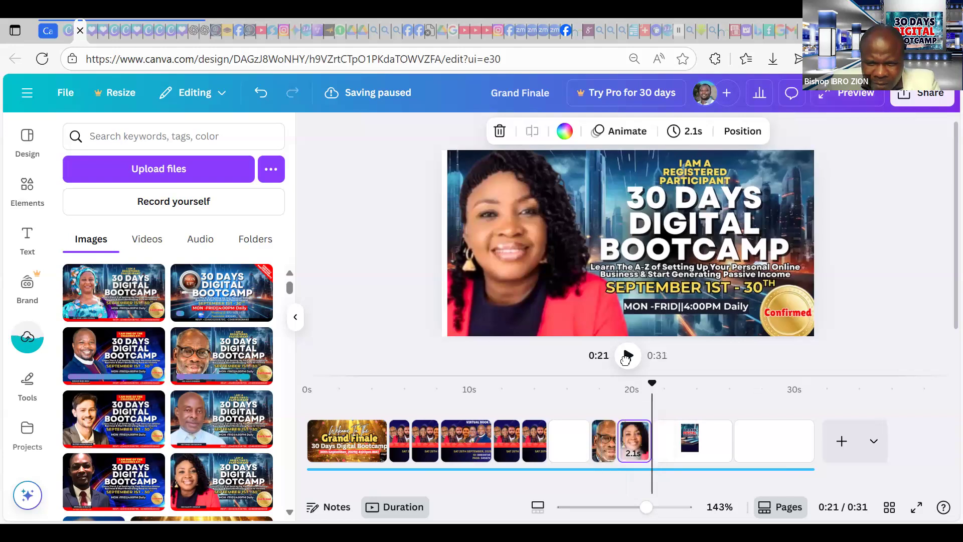
{"action": "left_click", "coordinate": [626, 356]}
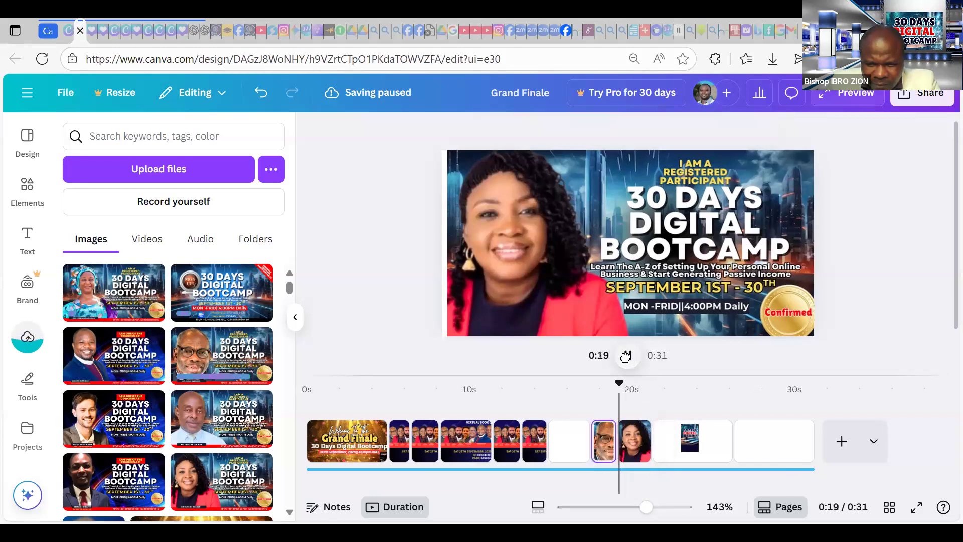
{"action": "left_click", "coordinate": [642, 437]}
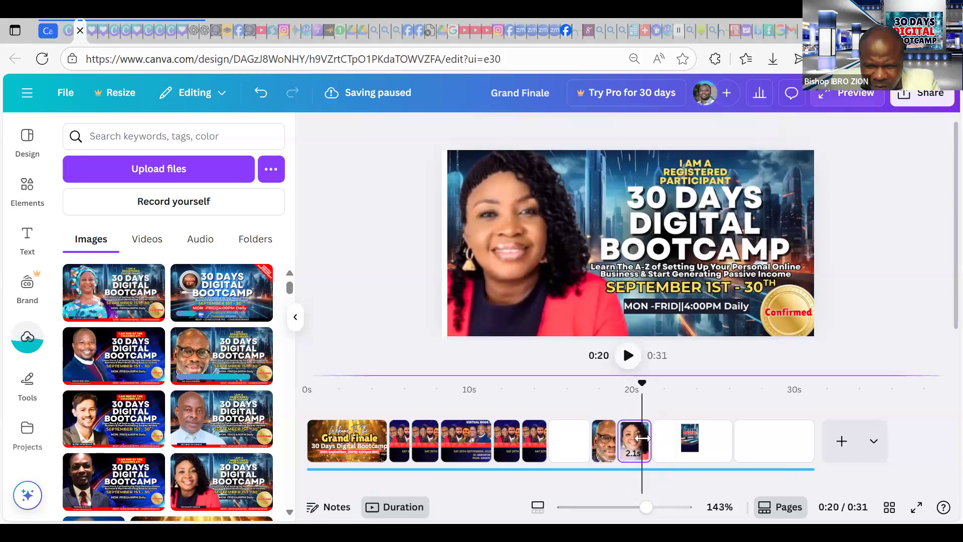
{"action": "left_click_drag", "start_coordinate": [643, 438], "coordinate": [632, 439]}
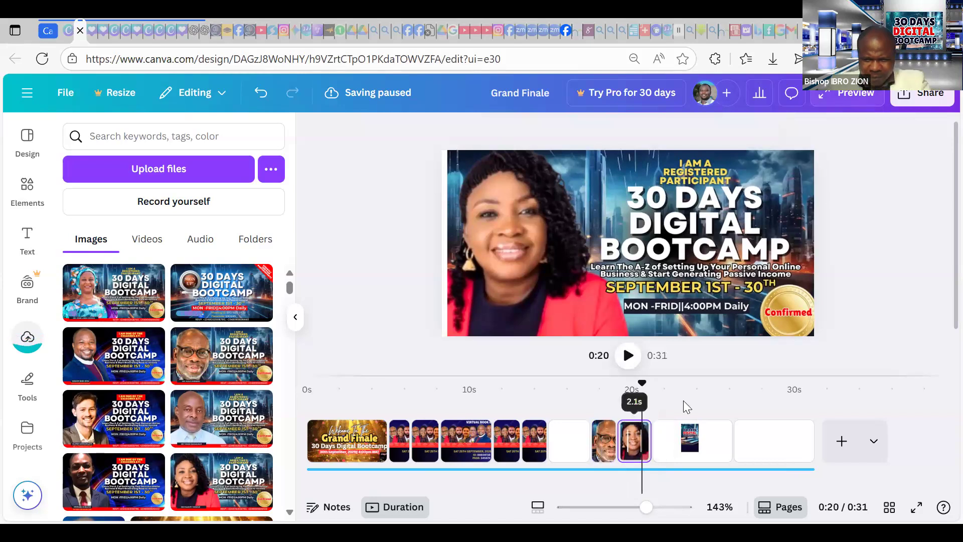
Step: Replay the passage from the woman's flyer page into the page with the 30 Days Digital Bootcamp cover
{"action": "left_click", "coordinate": [628, 356]}
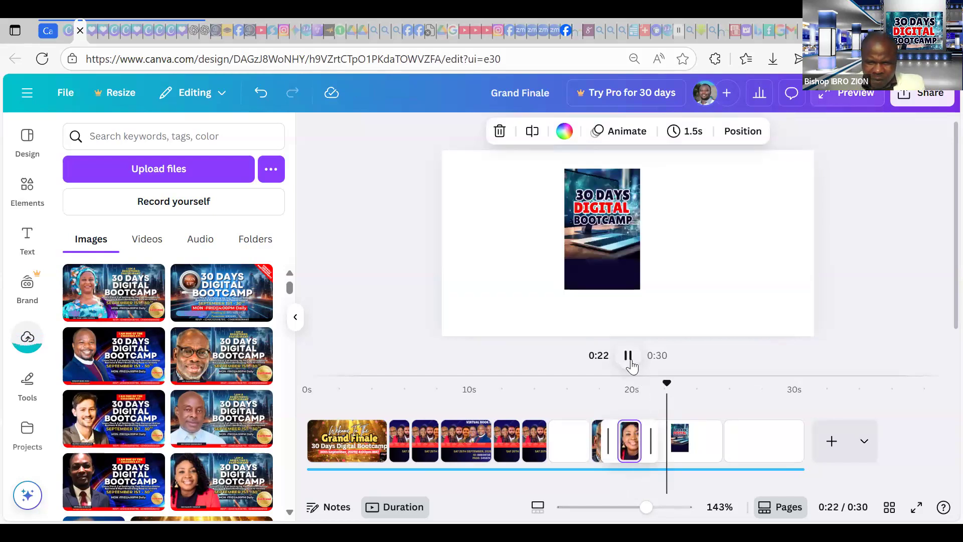
{"action": "left_click", "coordinate": [702, 312]}
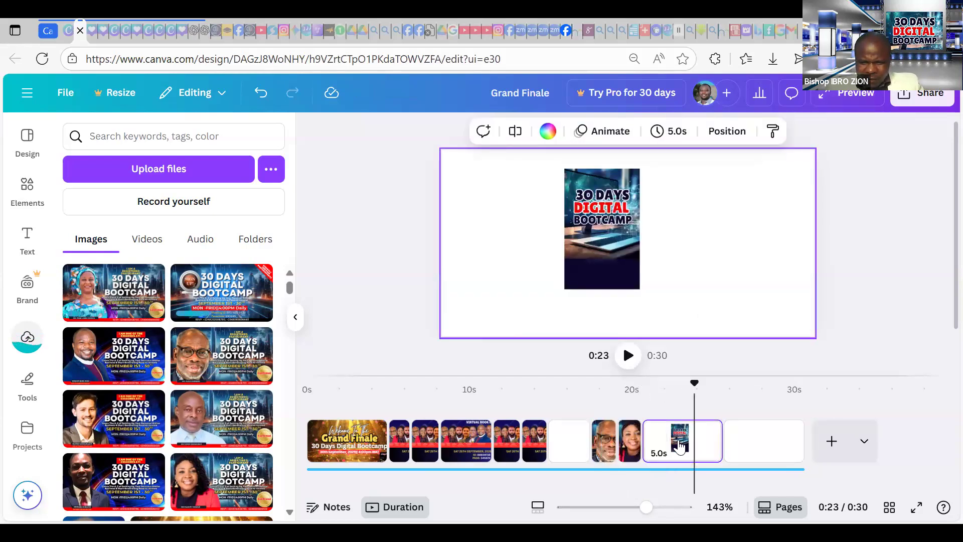
{"action": "left_click", "coordinate": [676, 390]}
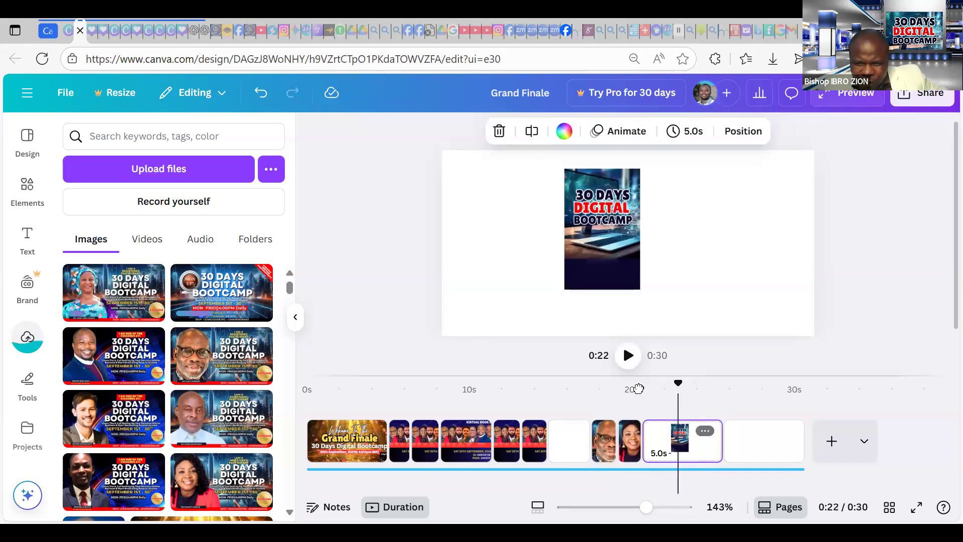
{"action": "key", "text": "Left"}
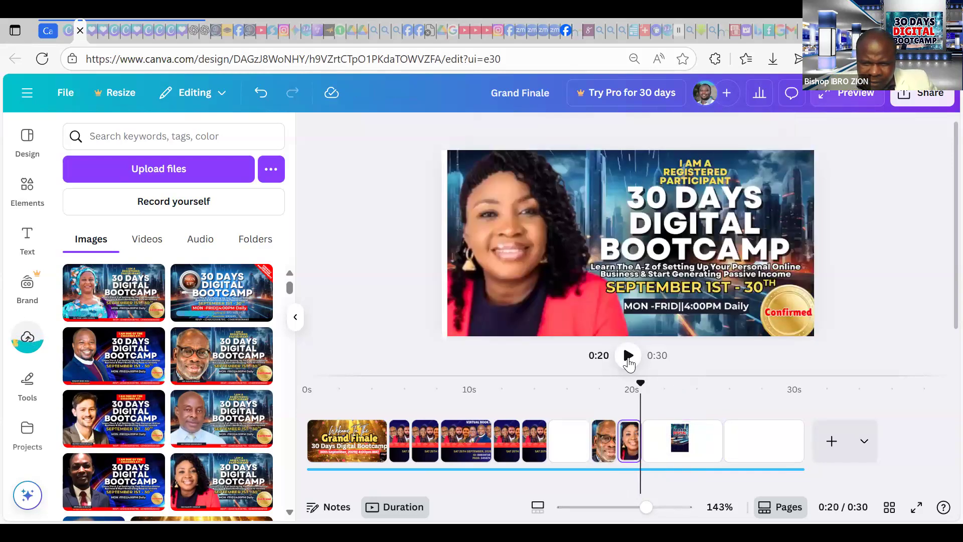
{"action": "left_click", "coordinate": [628, 355]}
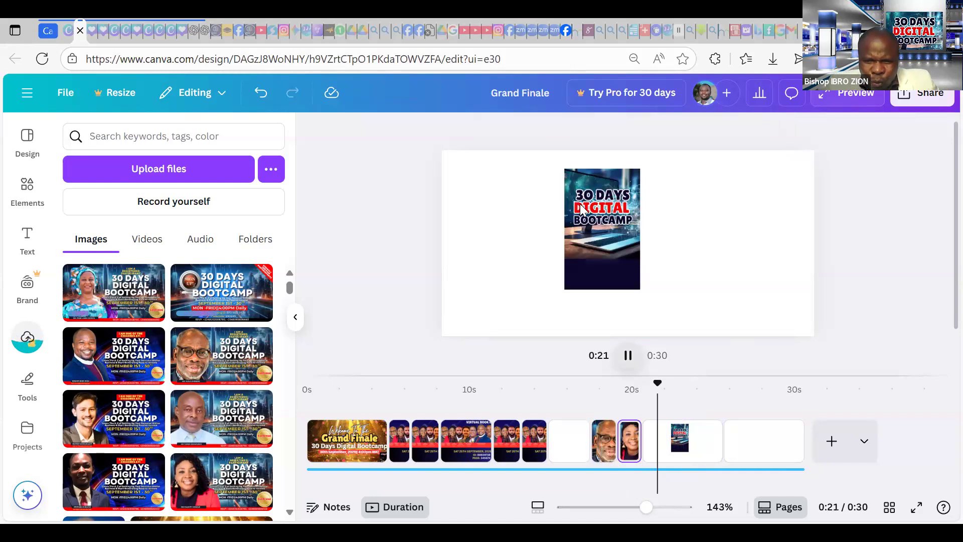
Step: Split the page with the 30 Days Digital Bootcamp cover at about 21 s
{"action": "left_click", "coordinate": [667, 441]}
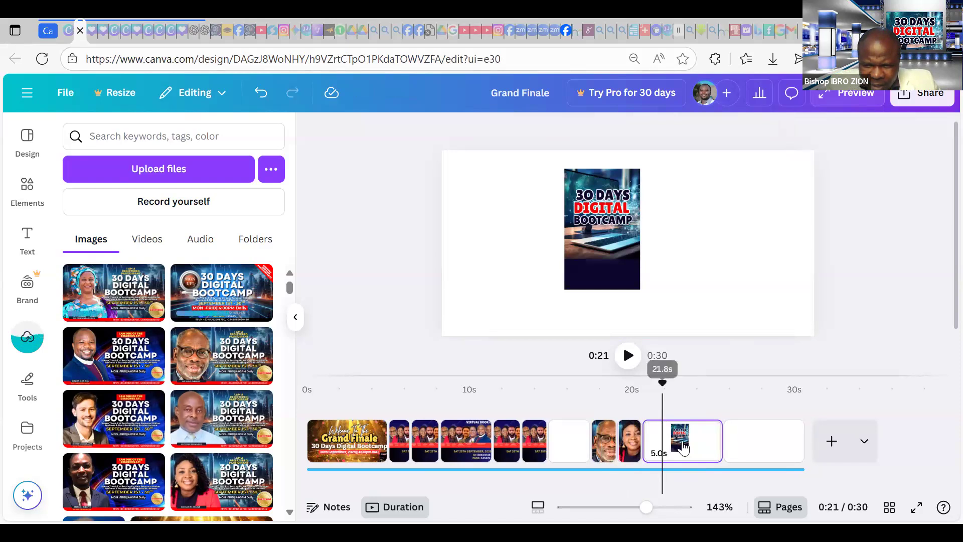
{"action": "left_click", "coordinate": [682, 395]}
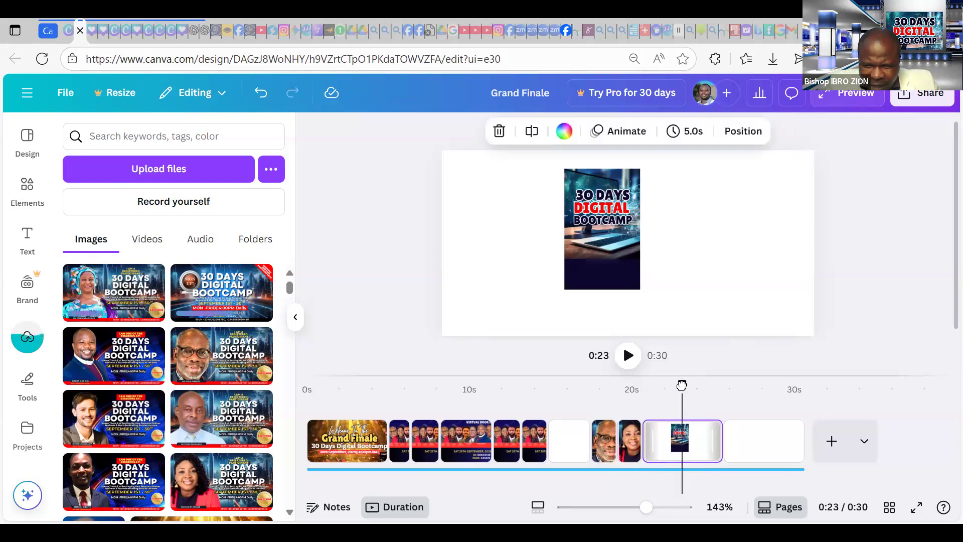
{"action": "left_click", "coordinate": [659, 394]}
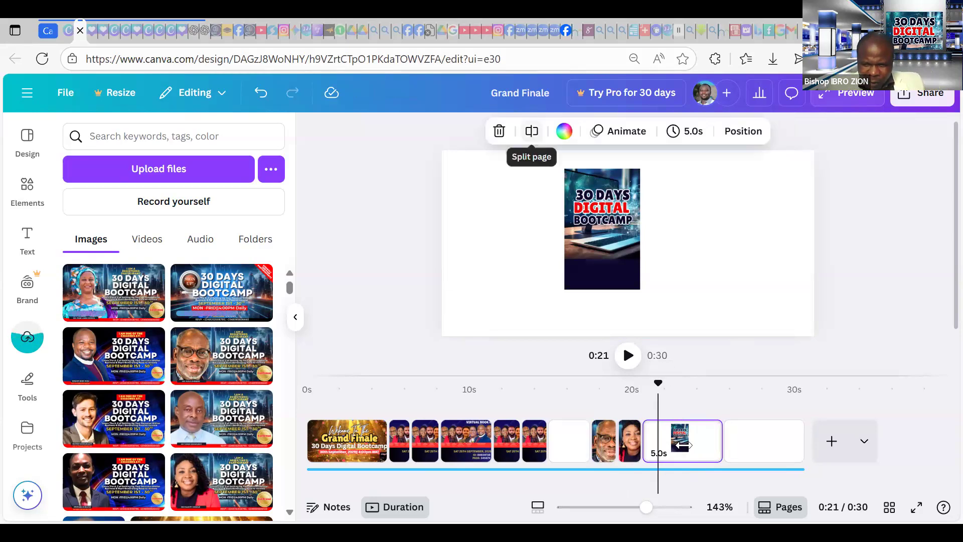
{"action": "left_click", "coordinate": [539, 133]}
Step: Replace the cover on the short split-off page with the uploaded flyer of the woman in the blue headwrap, enlarge it to fill the page and shift it slightly upward
{"action": "left_click", "coordinate": [648, 440]}
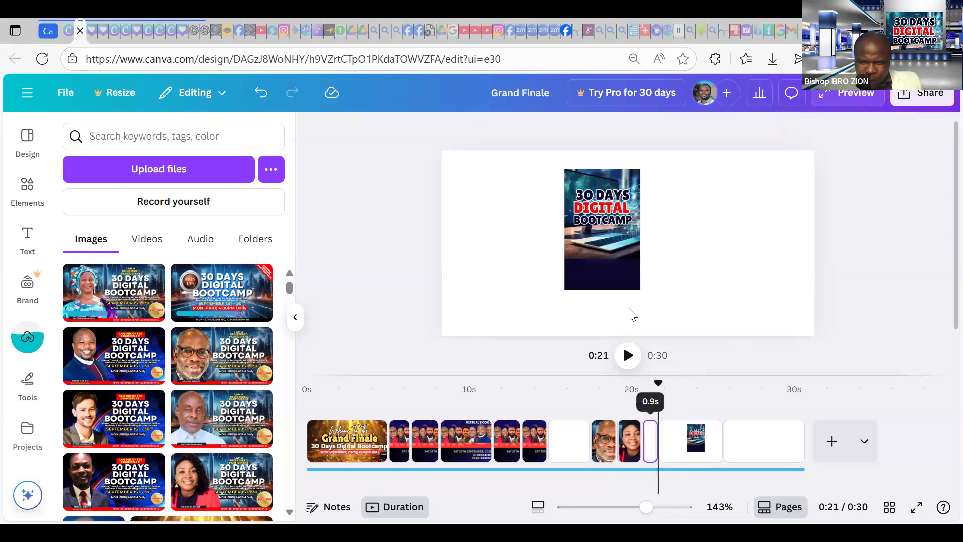
{"action": "left_click", "coordinate": [601, 234]}
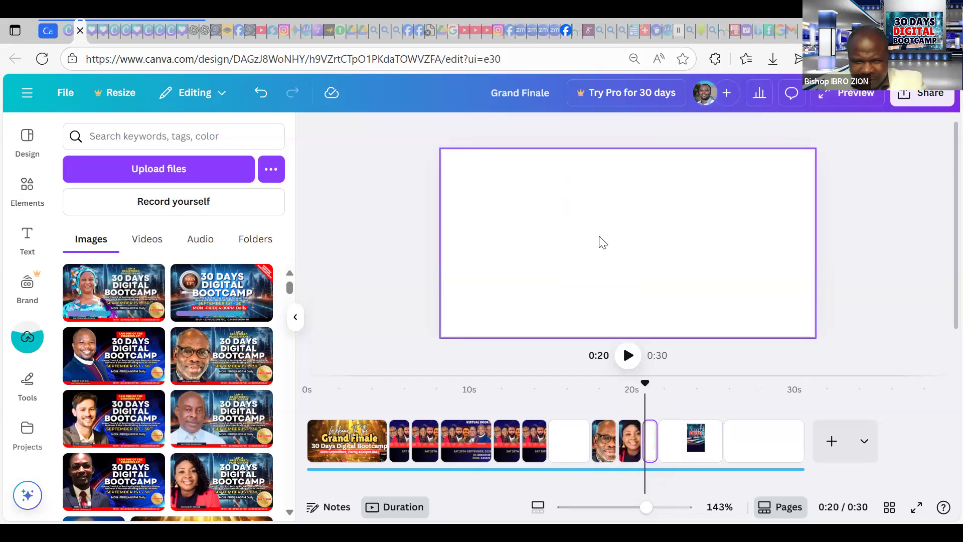
{"action": "left_click", "coordinate": [112, 297]}
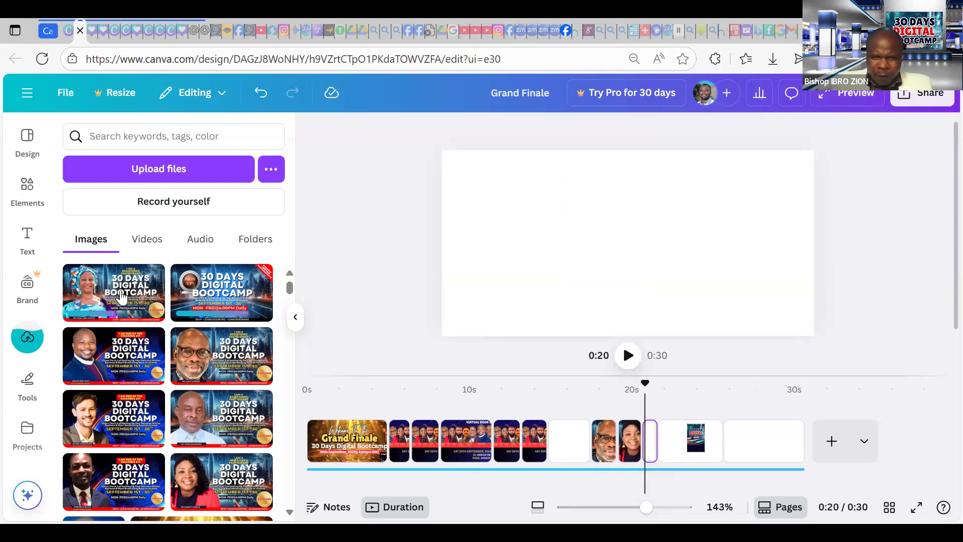
{"action": "left_click_drag", "start_coordinate": [518, 201], "coordinate": [512, 199]}
{"action": "left_click_drag", "start_coordinate": [617, 254], "coordinate": [820, 342]}
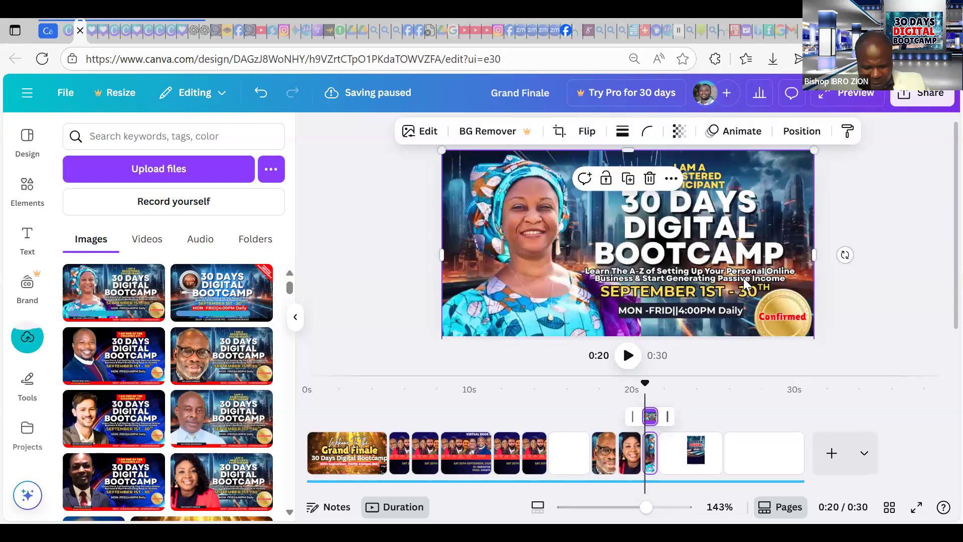
{"action": "left_click_drag", "start_coordinate": [746, 284], "coordinate": [744, 276]}
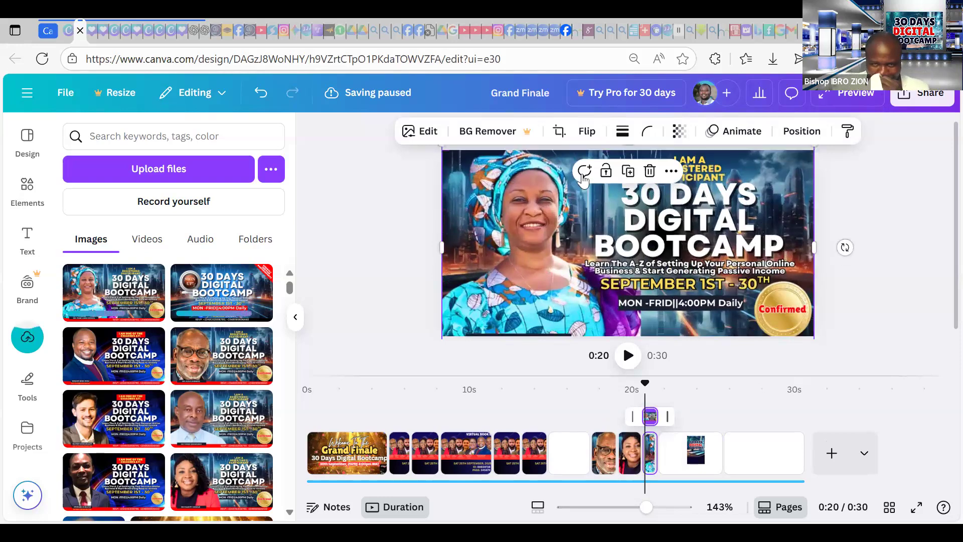
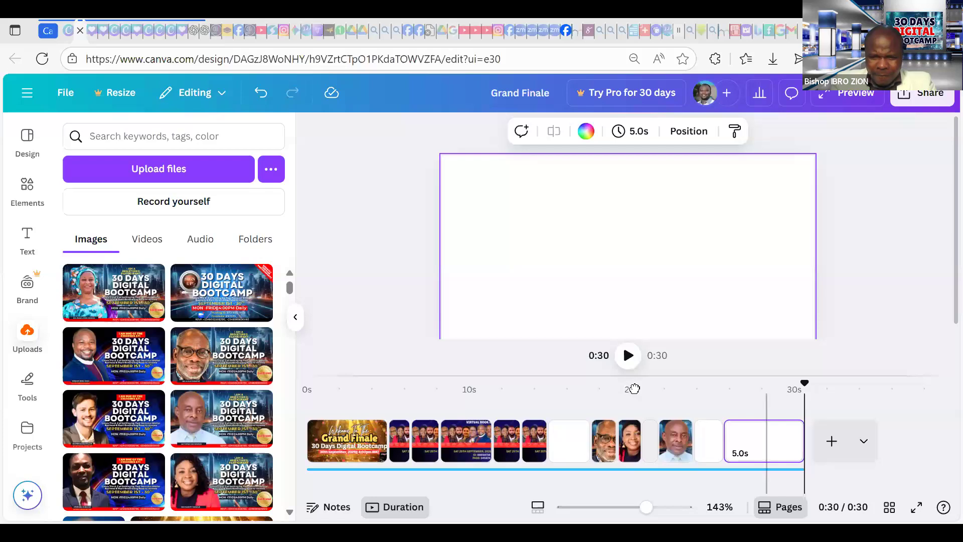
Step: Play back the section from the curly-haired woman's flyer page at about 19 s to the headwrap woman's flyer page at 21 s
{"action": "left_click", "coordinate": [634, 389]}
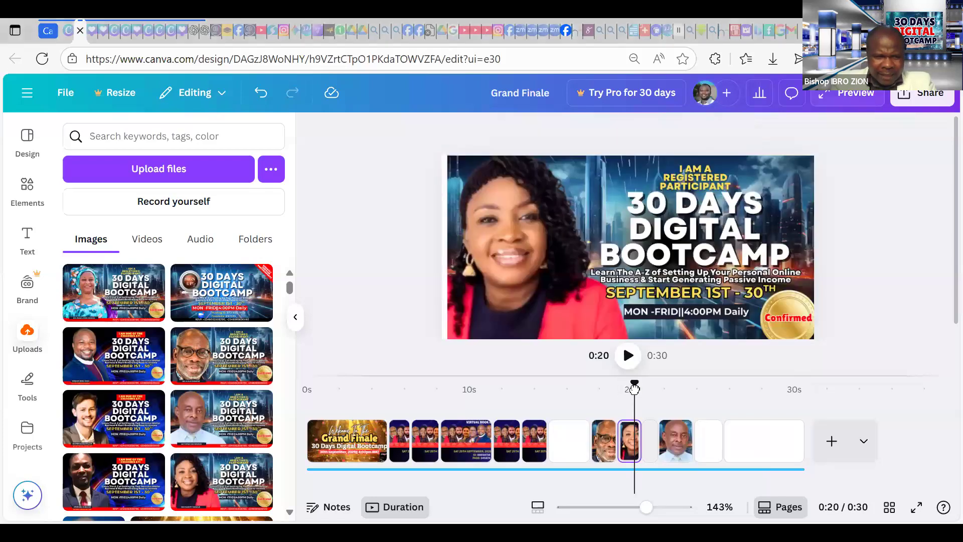
{"action": "left_click", "coordinate": [501, 387]}
{"action": "left_click", "coordinate": [627, 355]}
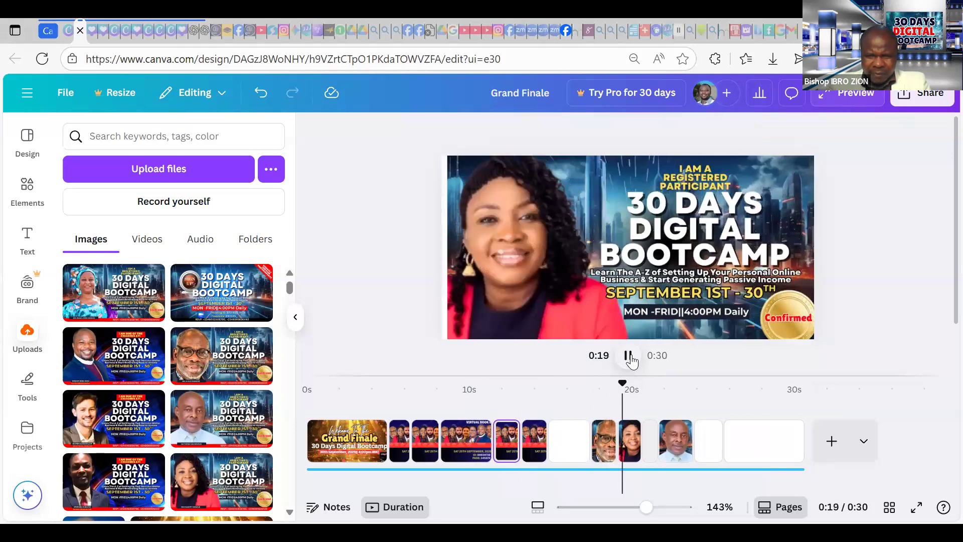
{"action": "left_click", "coordinate": [629, 356]}
{"action": "left_click", "coordinate": [630, 255]}
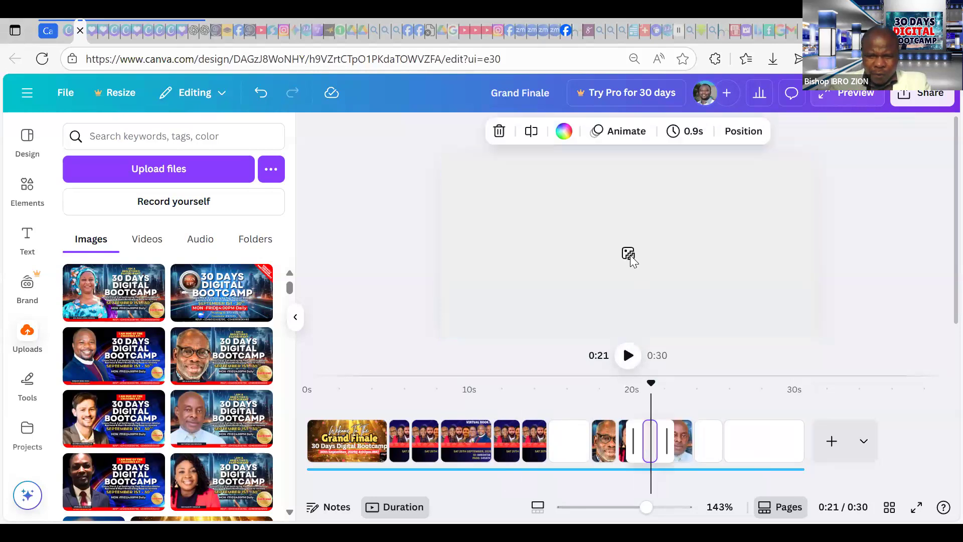
{"action": "left_click", "coordinate": [636, 263]}
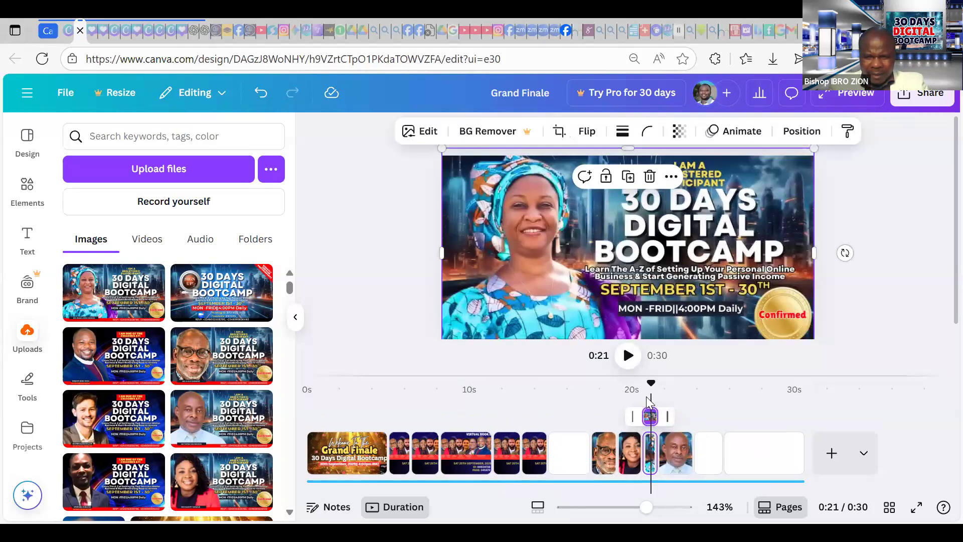
Step: Replay from 16.8 s and shift the curly-haired woman's flyer slightly left so it covers the page edge
{"action": "left_click_drag", "start_coordinate": [564, 394], "coordinate": [581, 394]}
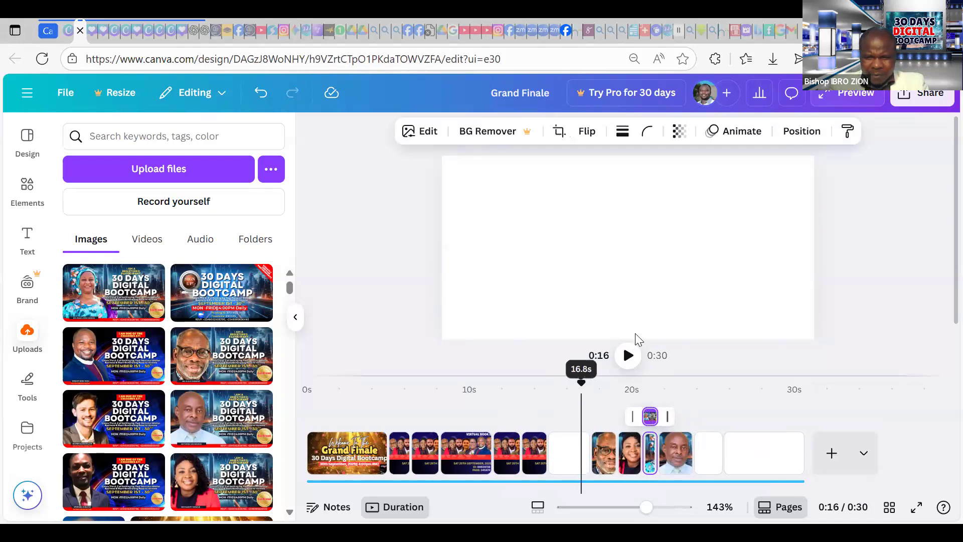
{"action": "left_click", "coordinate": [635, 333]}
{"action": "left_click", "coordinate": [634, 361]}
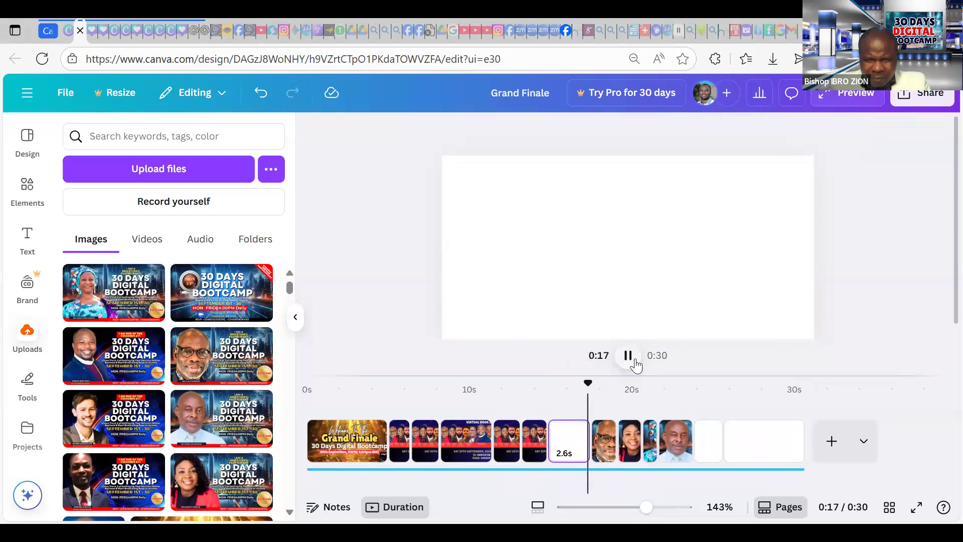
{"action": "left_click", "coordinate": [575, 208]}
{"action": "left_click_drag", "start_coordinate": [581, 215], "coordinate": [575, 215]}
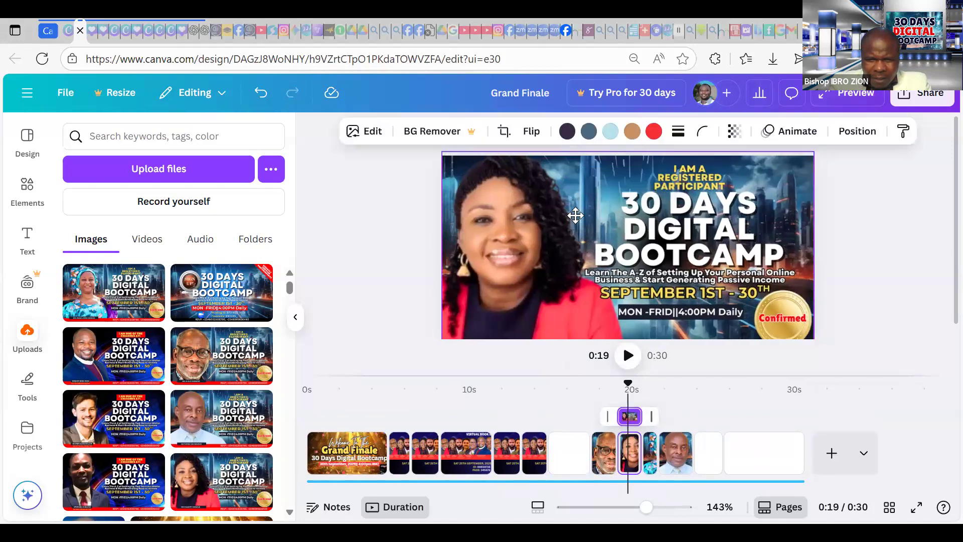
Step: Play on to about 26 s and lengthen the page with the 30 Days Digital Bootcamp cover to 2.8 seconds
{"action": "left_click", "coordinate": [633, 362]}
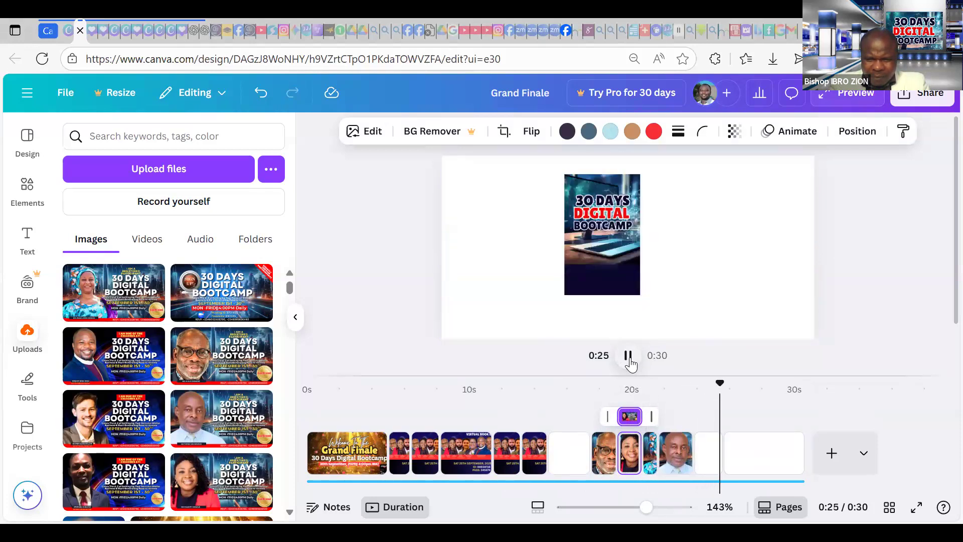
{"action": "left_click", "coordinate": [629, 362]}
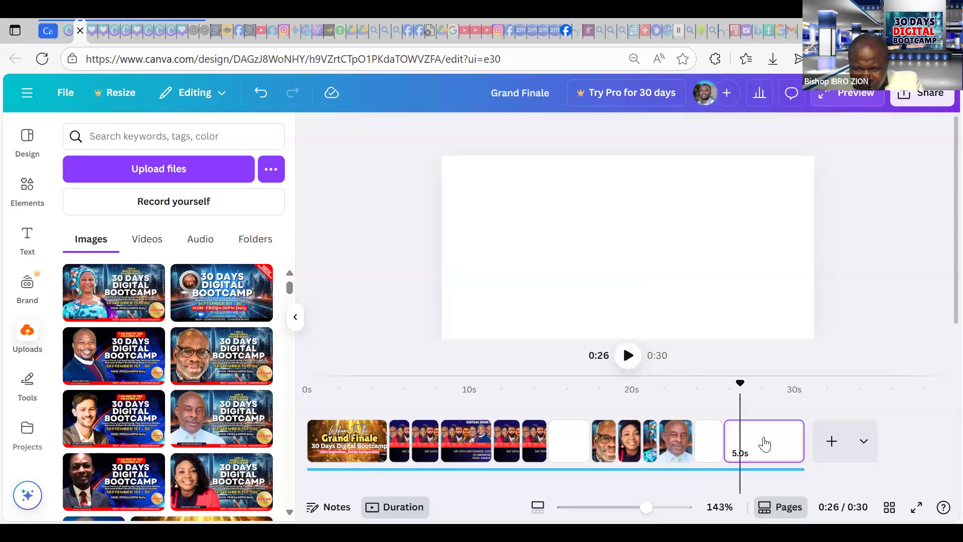
{"action": "left_click_drag", "start_coordinate": [717, 436], "coordinate": [732, 441]}
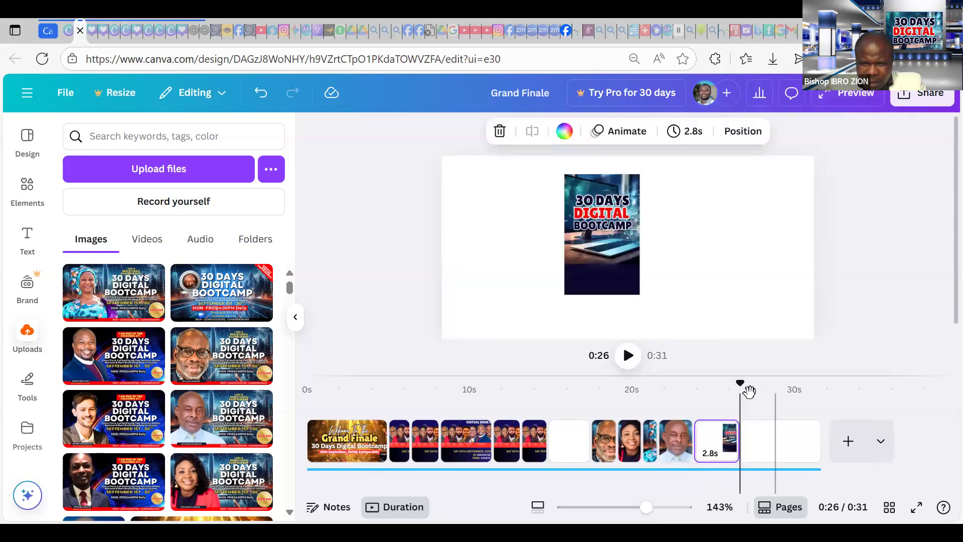
Step: Place the uploaded coach flyer of the man in the dark suit and red tie on the last blank page and enlarge it to fill the page
{"action": "left_click", "coordinate": [763, 432]}
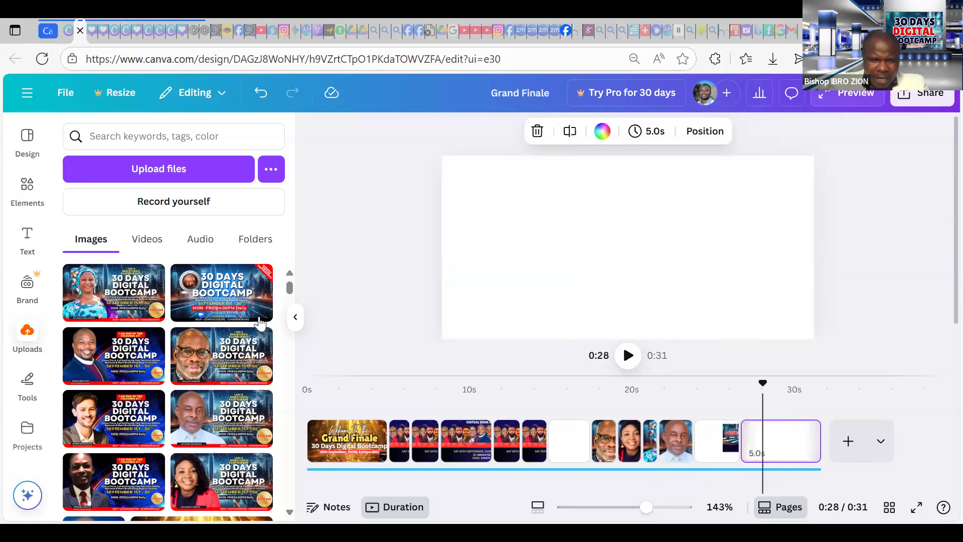
{"action": "left_click", "coordinate": [121, 484]}
{"action": "left_click_drag", "start_coordinate": [615, 244], "coordinate": [580, 214]}
{"action": "left_click_drag", "start_coordinate": [797, 324], "coordinate": [830, 342]}
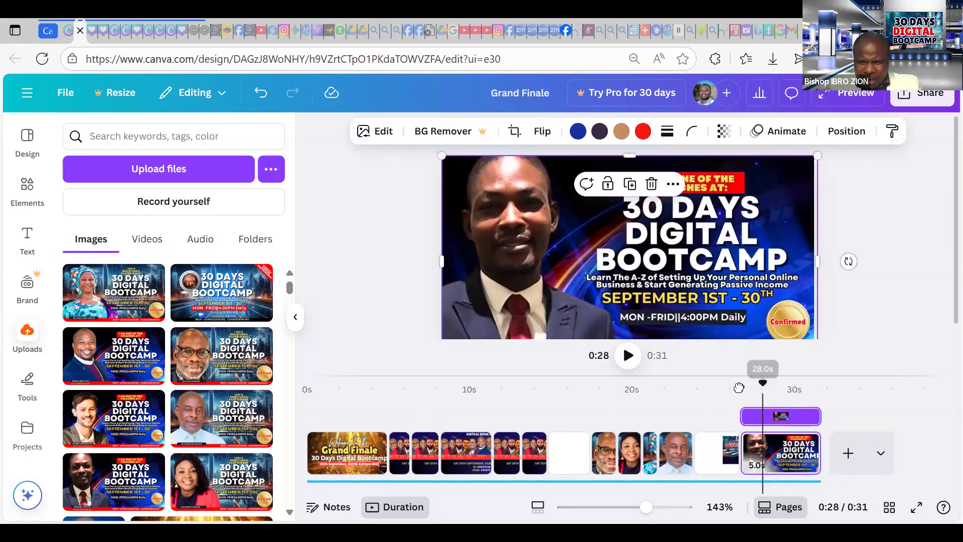
Step: Add a blank page after the coach flyer page at the end of the timeline
{"action": "left_click", "coordinate": [723, 389]}
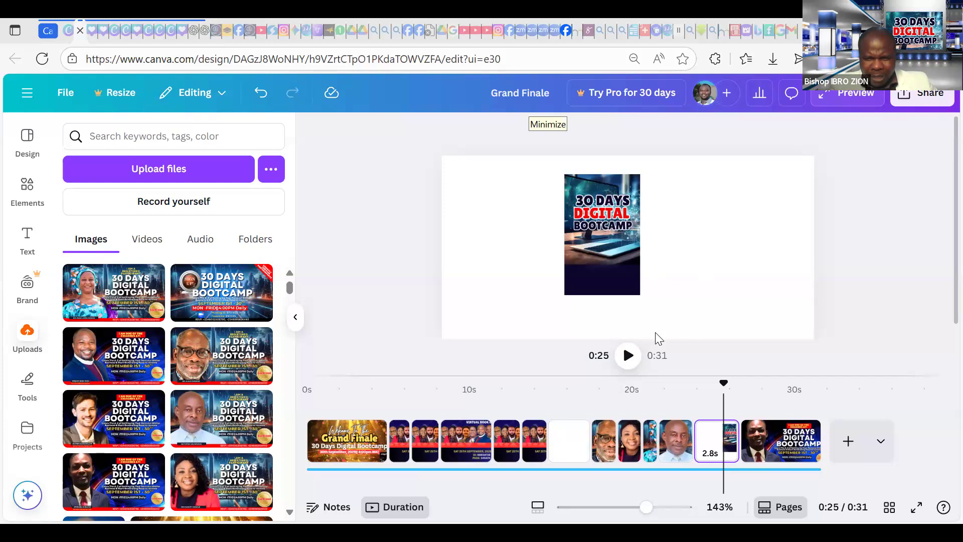
{"action": "left_click", "coordinate": [713, 472]}
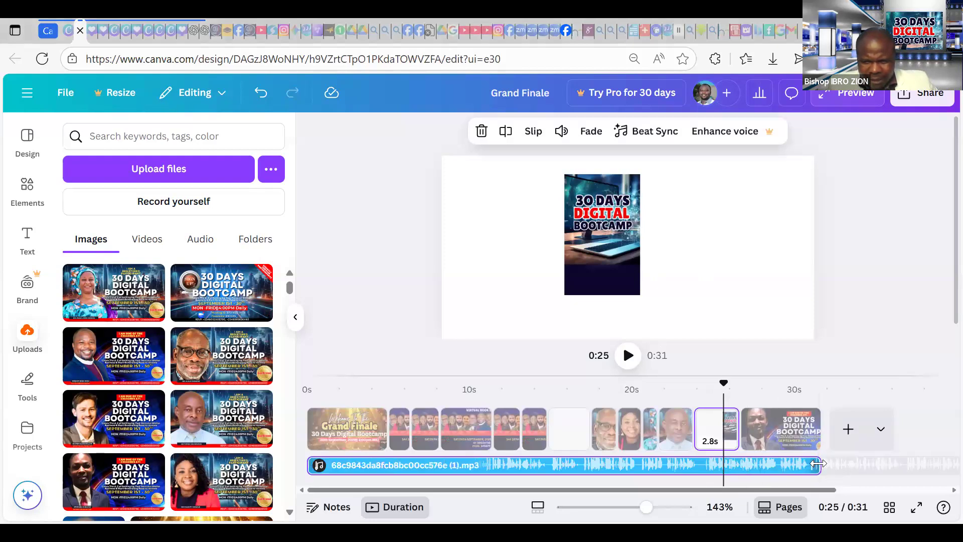
{"action": "right_click", "coordinate": [796, 426]}
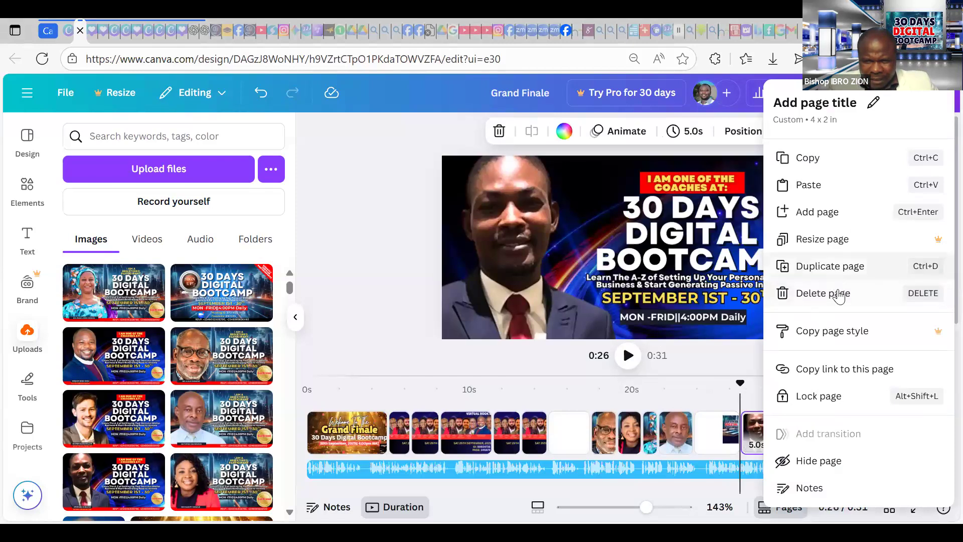
{"action": "left_click", "coordinate": [671, 384]}
{"action": "right_click", "coordinate": [783, 425]}
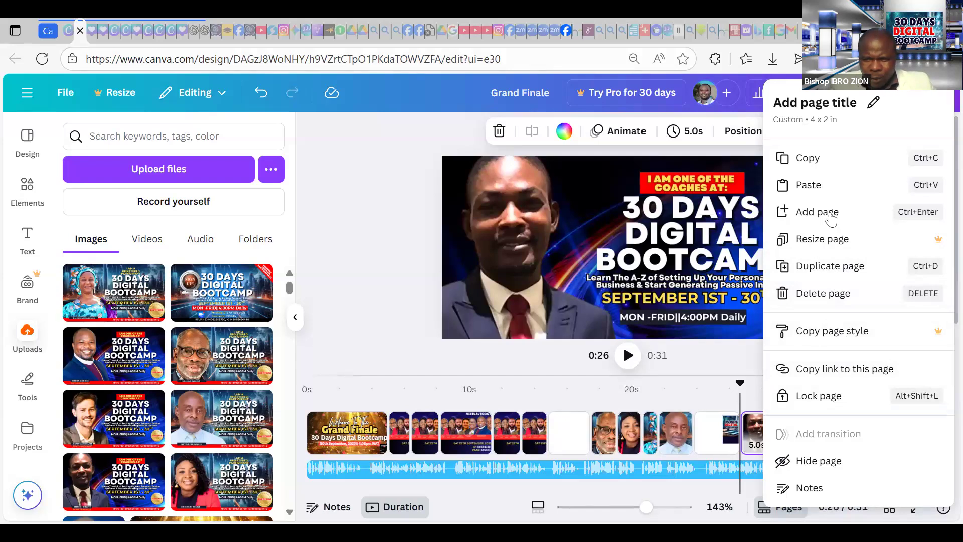
{"action": "left_click", "coordinate": [832, 215]}
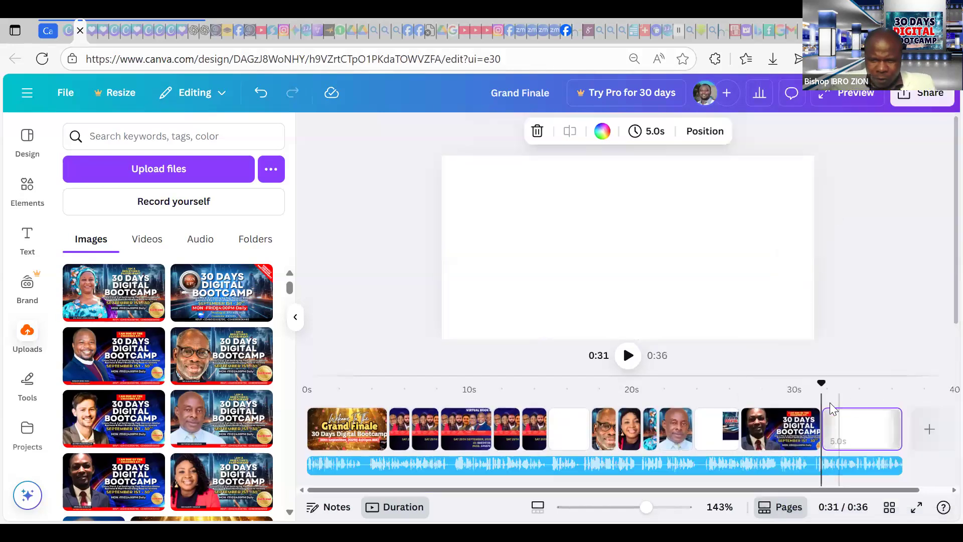
Step: Play back the video from about 13 s to the coach flyer page and recheck the transition from the bootcamp cover page
{"action": "left_click_drag", "start_coordinate": [819, 384], "coordinate": [523, 384]}
{"action": "left_click", "coordinate": [624, 359]}
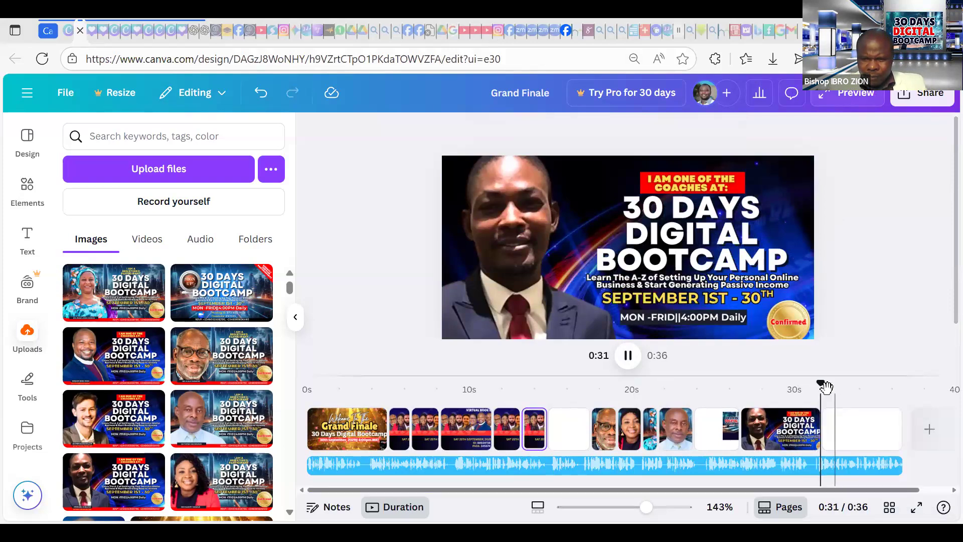
{"action": "left_click", "coordinate": [657, 396]}
{"action": "left_click", "coordinate": [566, 396]}
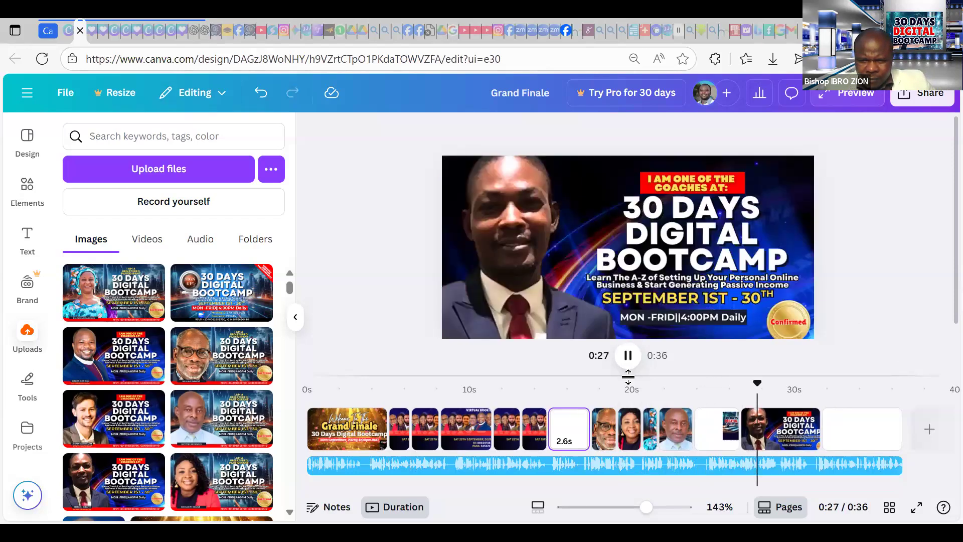
{"action": "left_click", "coordinate": [629, 356]}
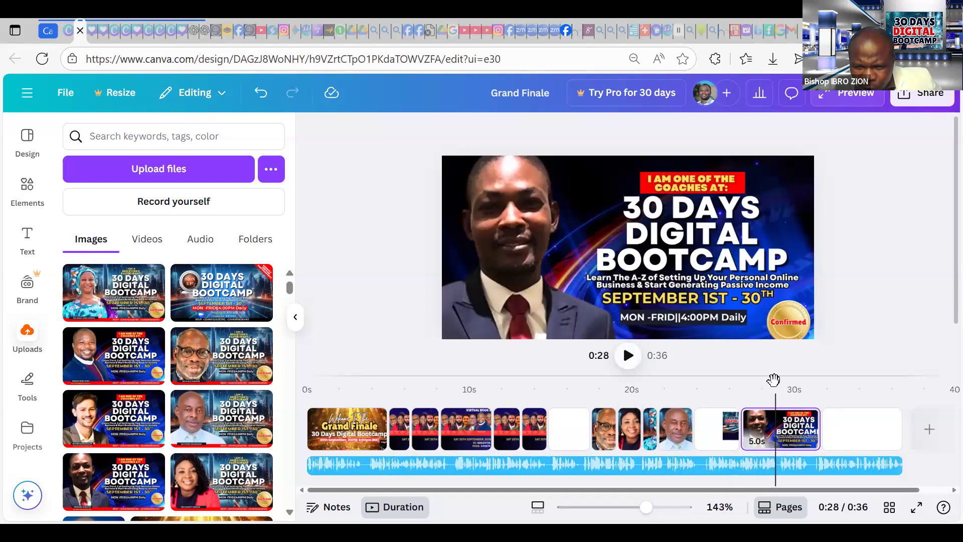
{"action": "left_click_drag", "start_coordinate": [755, 383], "coordinate": [739, 383]}
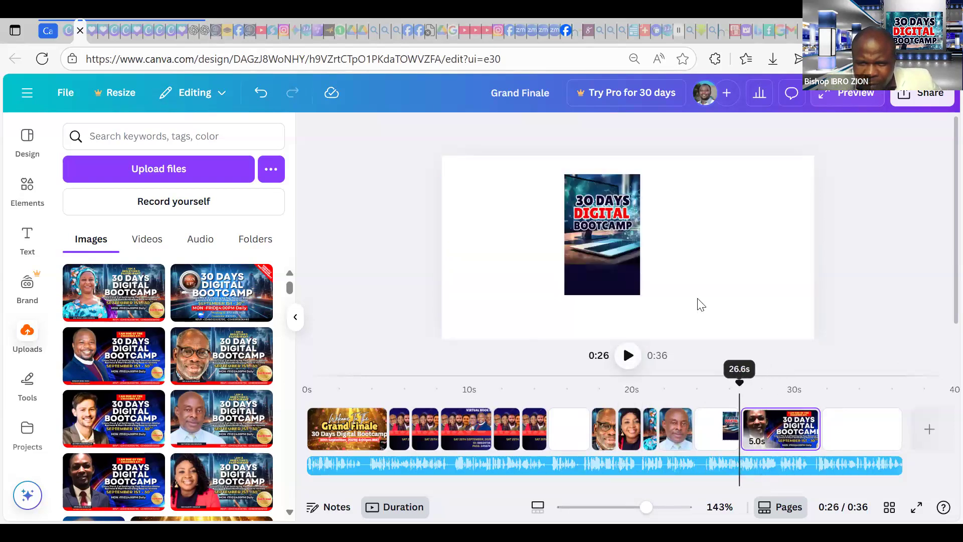
{"action": "left_click", "coordinate": [628, 356]}
{"action": "left_click", "coordinate": [762, 383]}
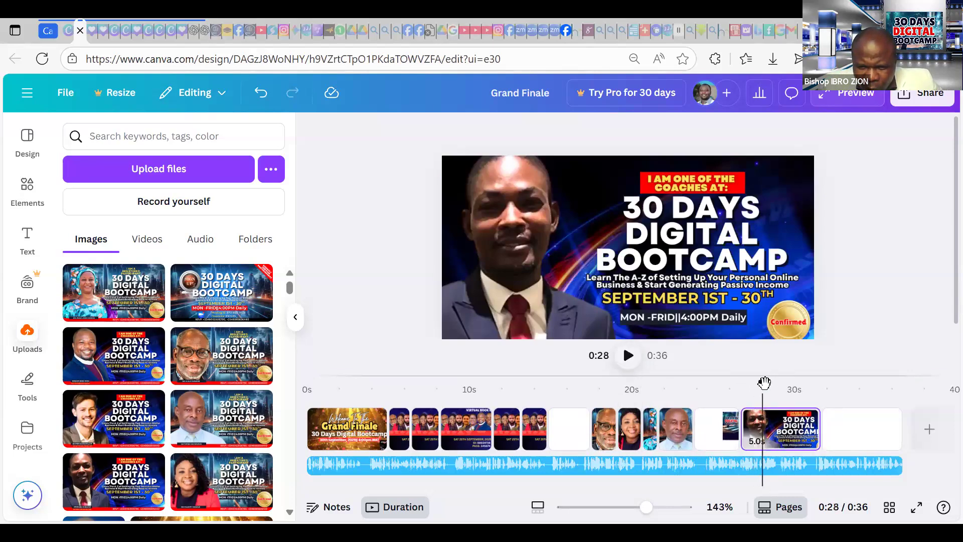
{"action": "left_click_drag", "start_coordinate": [743, 386], "coordinate": [733, 383]}
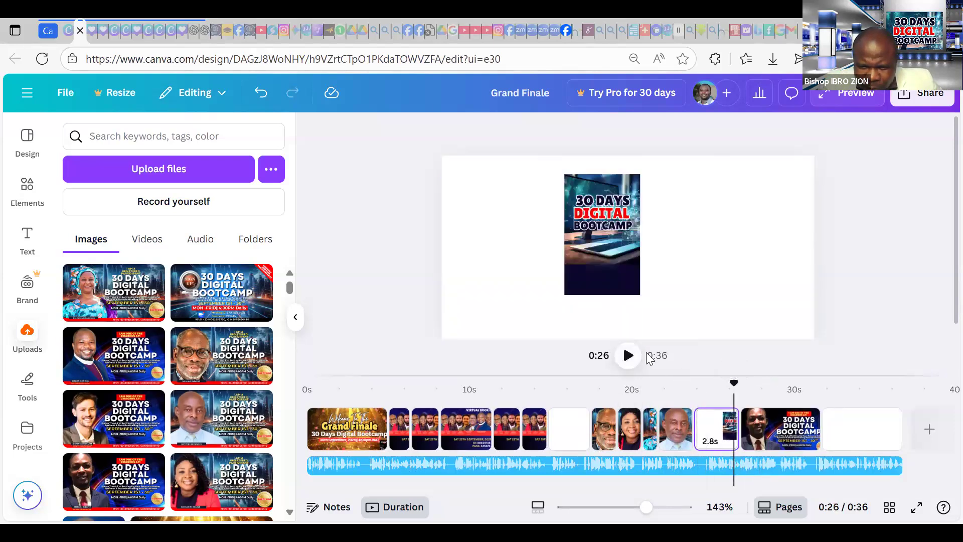
{"action": "left_click", "coordinate": [629, 356]}
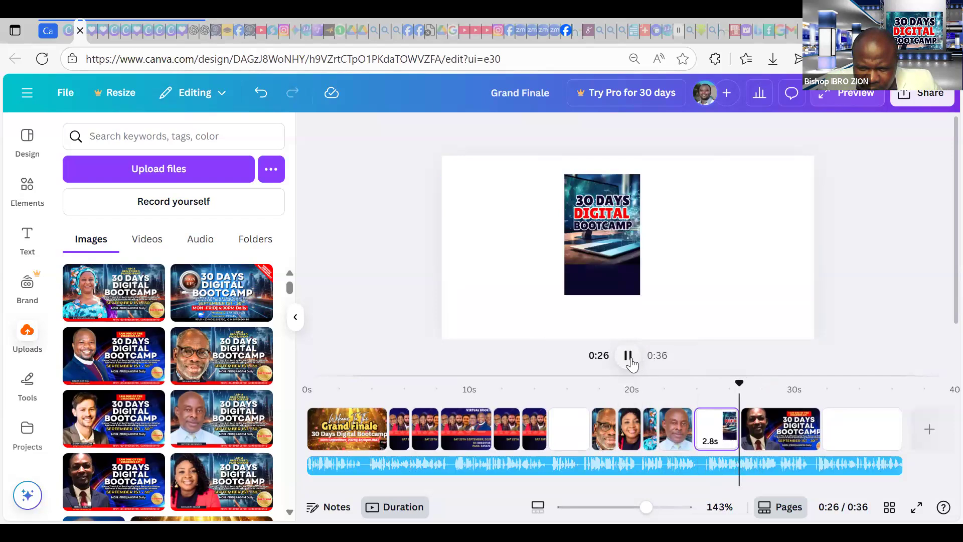
Step: Split the coach flyer page at about 27.9 s
{"action": "left_click", "coordinate": [762, 426]}
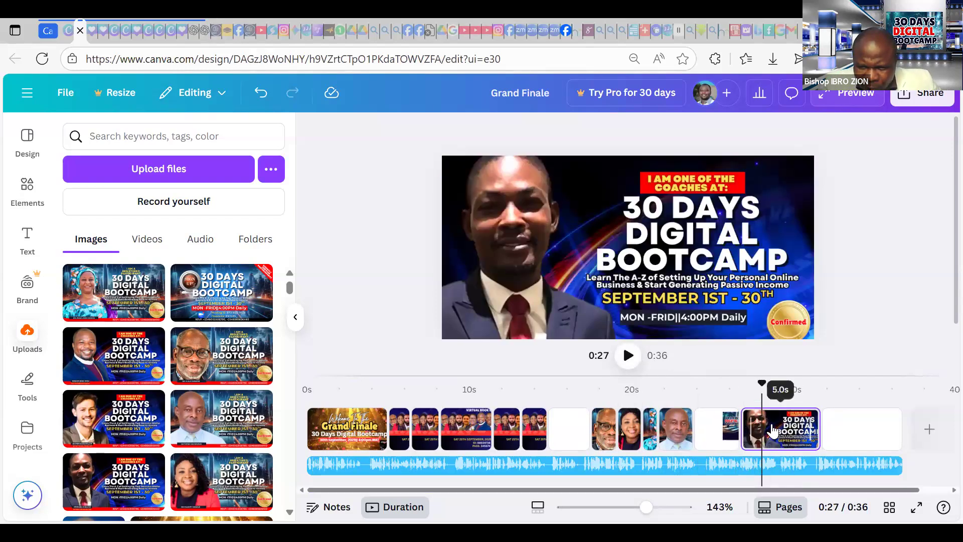
{"action": "left_click", "coordinate": [773, 385]}
{"action": "left_click", "coordinate": [761, 385]}
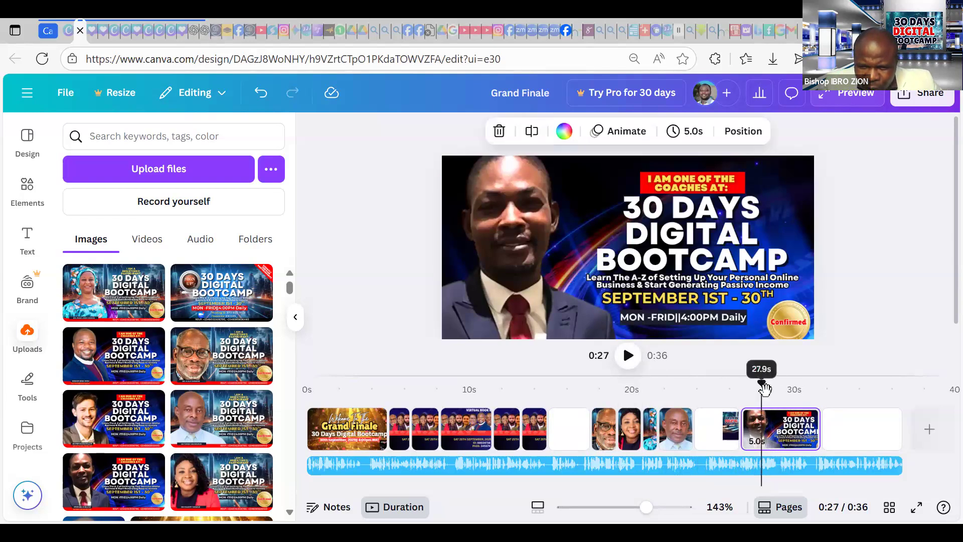
{"action": "left_click", "coordinate": [537, 132]}
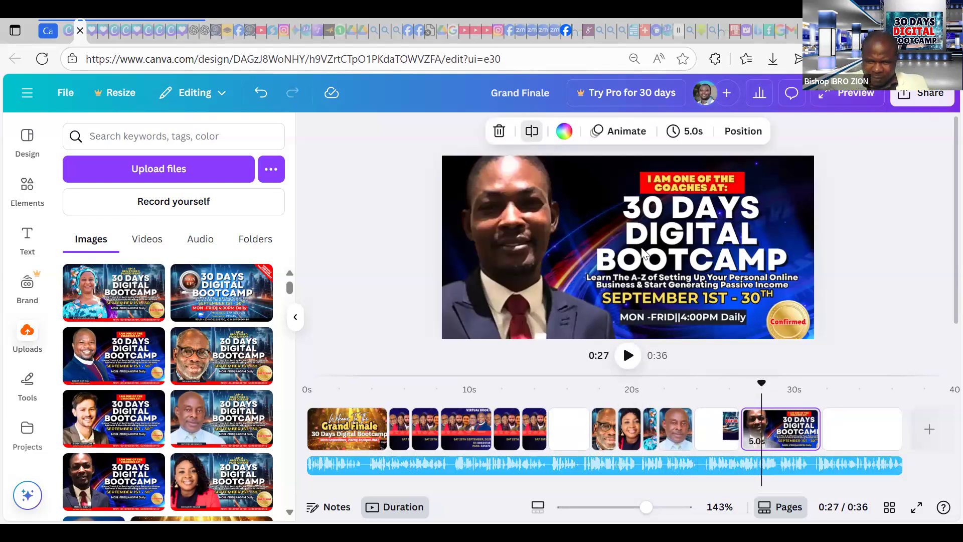
Step: Delete the coach flyer image from the 3.6-second second part of the split page
{"action": "left_click", "coordinate": [790, 432]}
{"action": "left_click", "coordinate": [716, 269]}
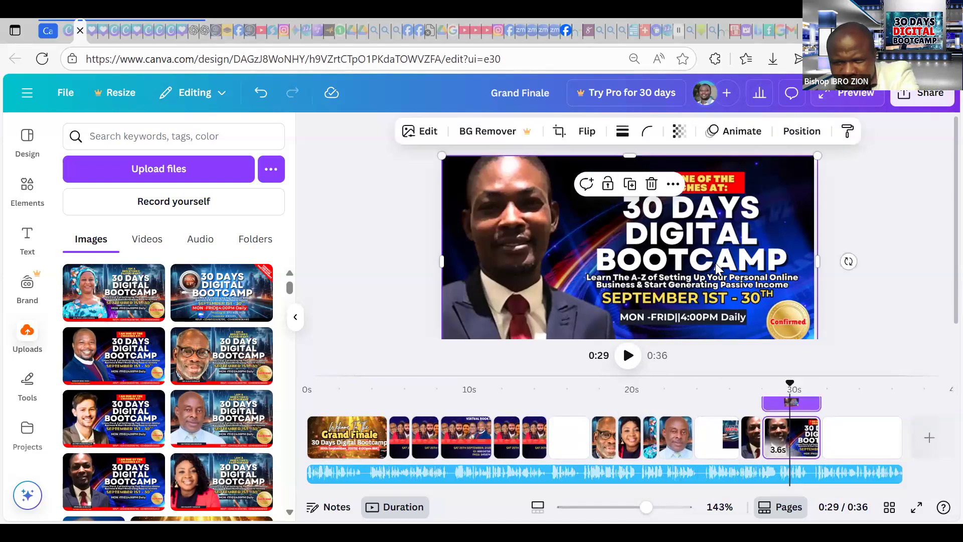
{"action": "key", "text": "Delete"}
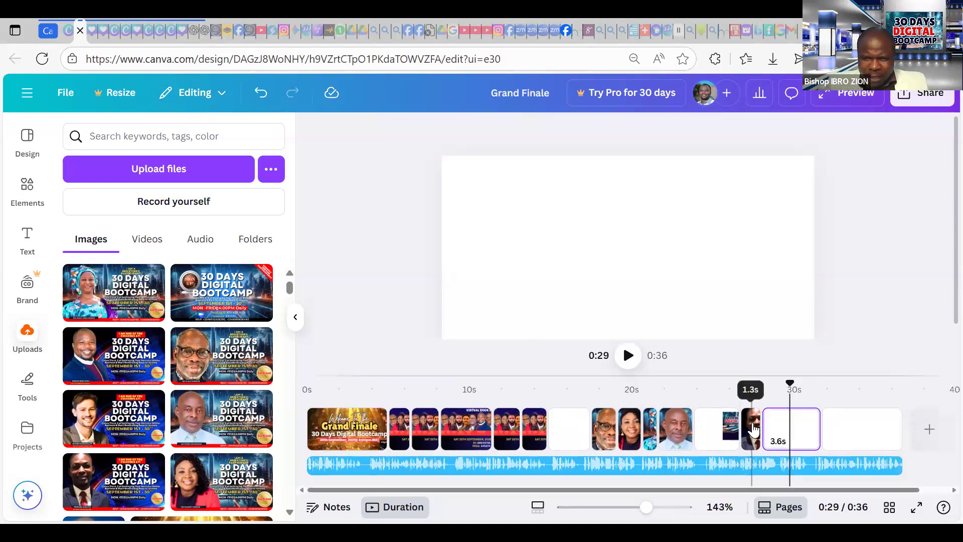
Step: Shift the flyer on the short 1.3-second coach page slightly left to centre it on the page
{"action": "left_click", "coordinate": [750, 429]}
{"action": "left_click", "coordinate": [734, 268]}
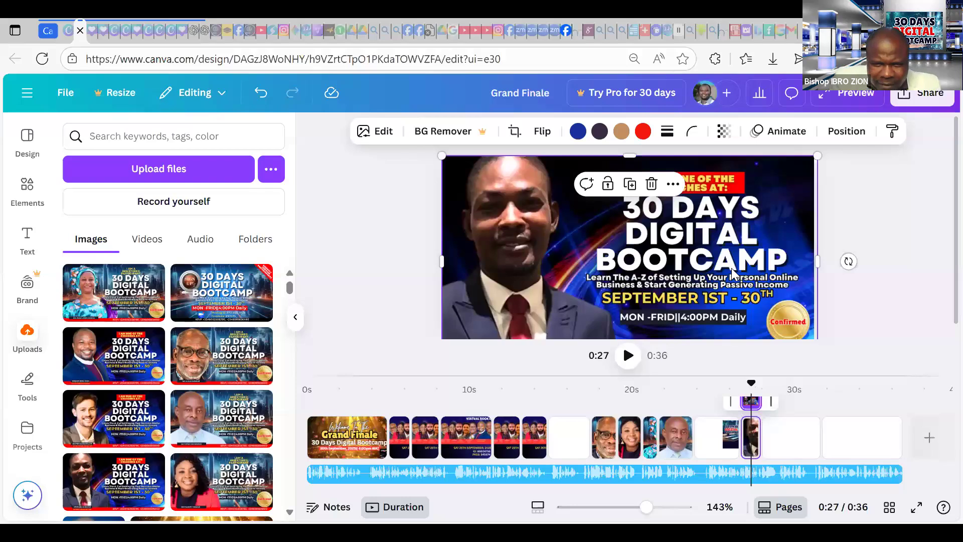
{"action": "left_click_drag", "start_coordinate": [727, 268], "coordinate": [752, 284]}
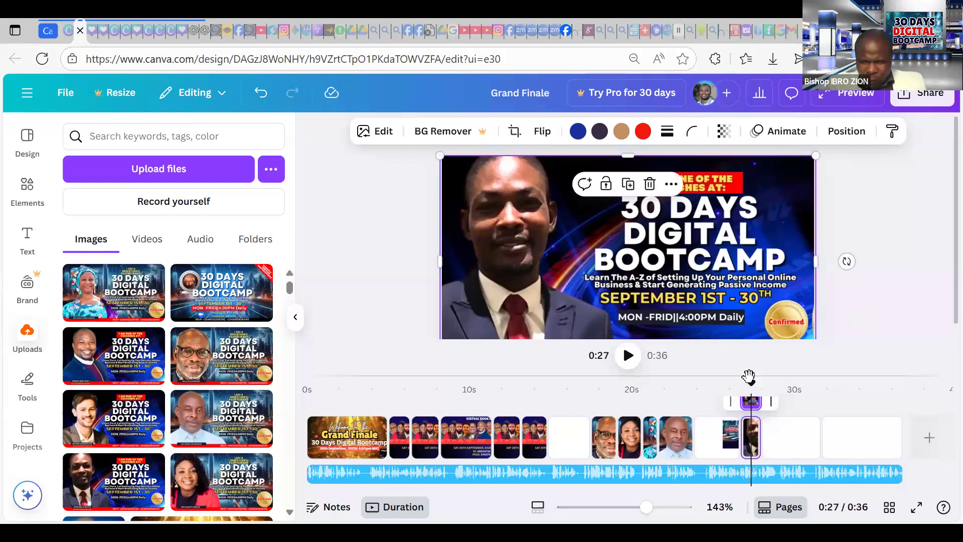
Step: Split the 3.6-second blank page after the coach flyer at about 28.7 s
{"action": "left_click", "coordinate": [794, 420]}
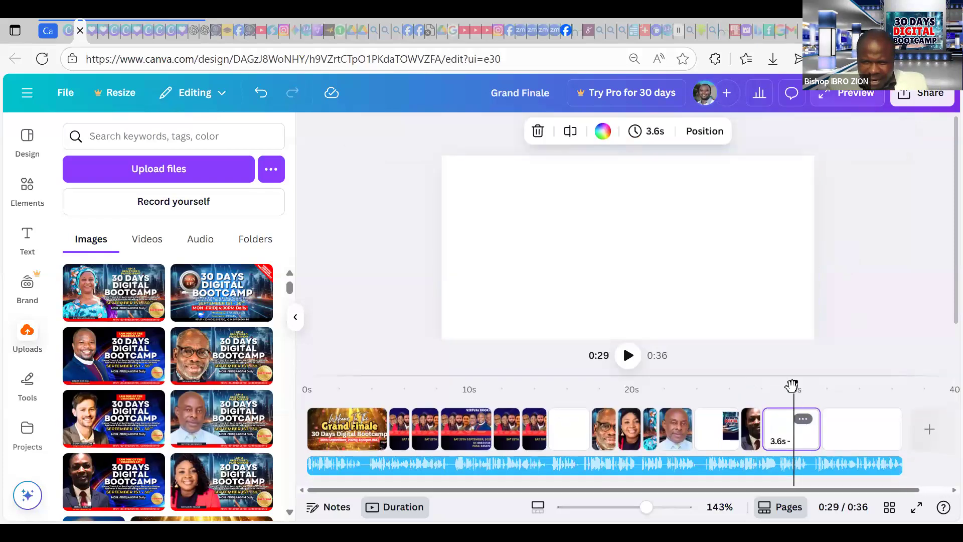
{"action": "left_click", "coordinate": [629, 356]}
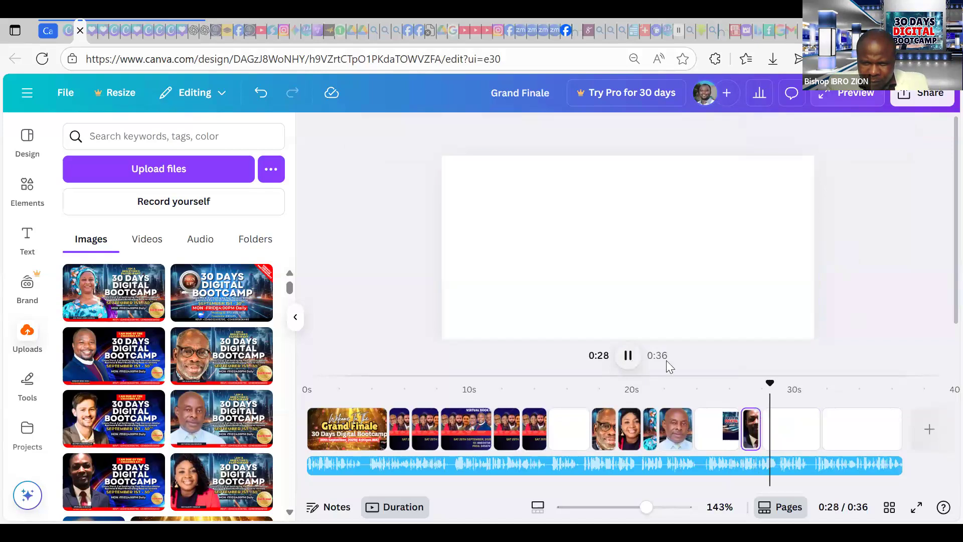
{"action": "left_click", "coordinate": [780, 427]}
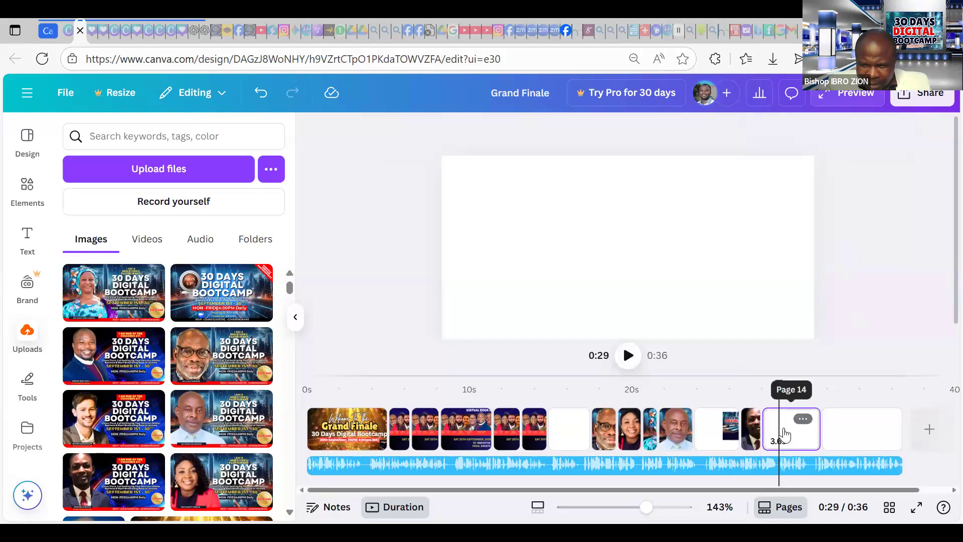
{"action": "left_click", "coordinate": [781, 399]}
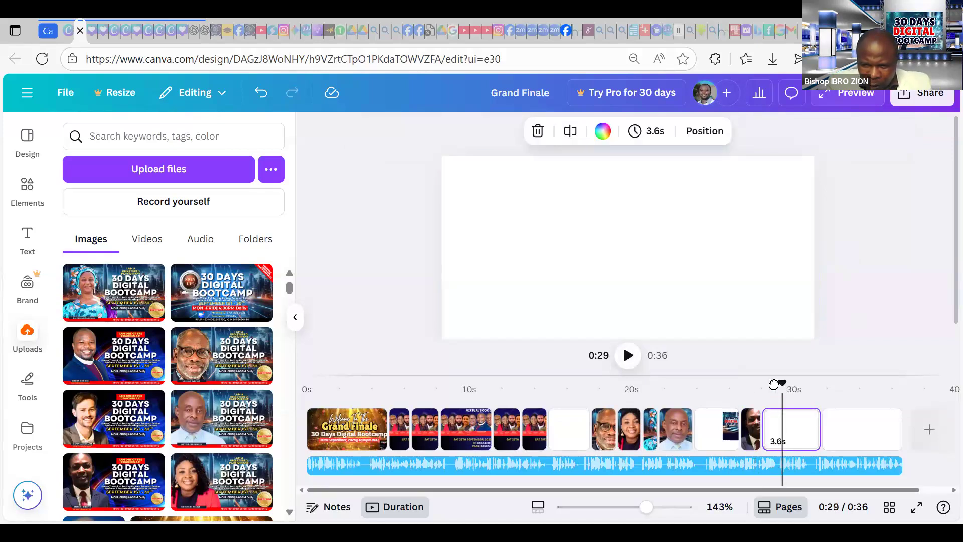
{"action": "left_click_drag", "start_coordinate": [776, 385], "coordinate": [774, 385]}
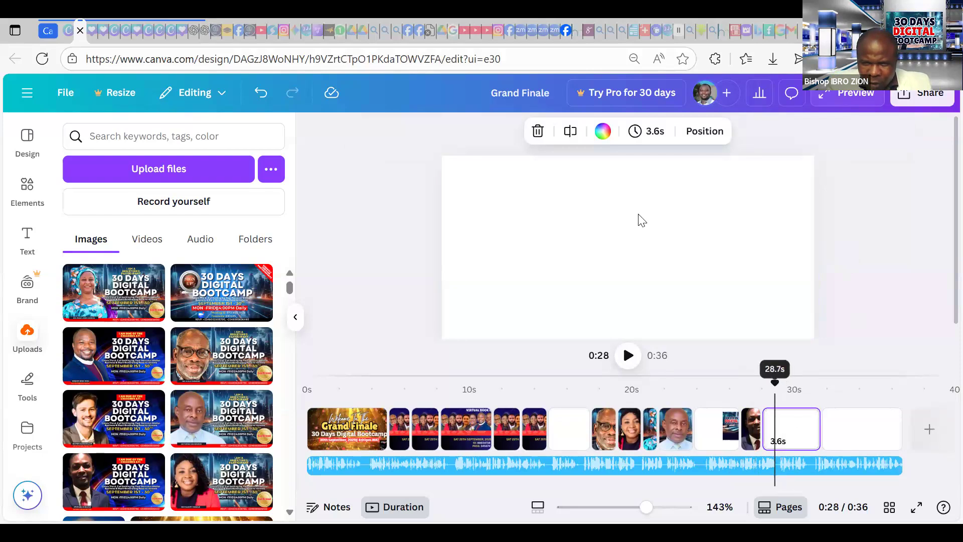
{"action": "left_click", "coordinate": [571, 131]}
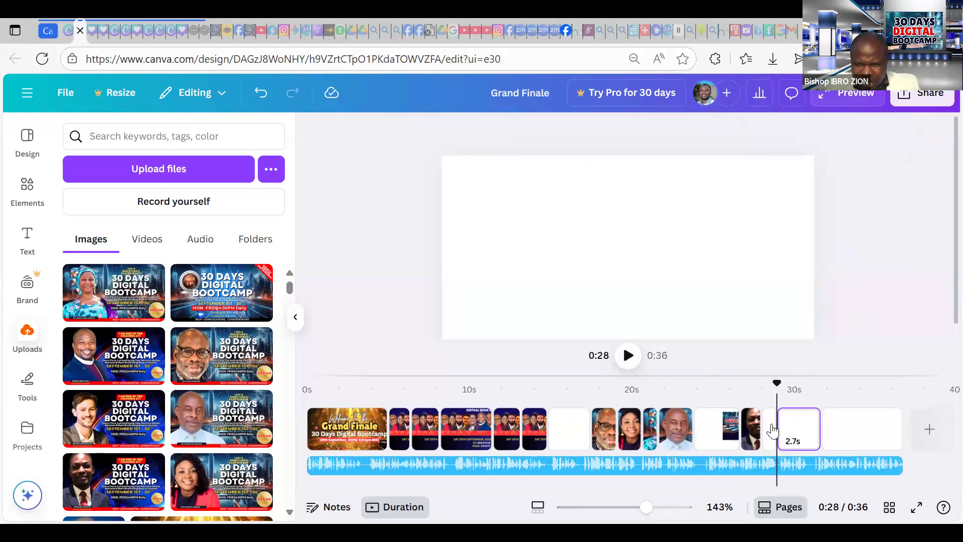
Step: Add the flyer of the coach wearing a clerical collar to the 0.9-second blank page and enlarge it to fill the page
{"action": "left_click", "coordinate": [771, 430]}
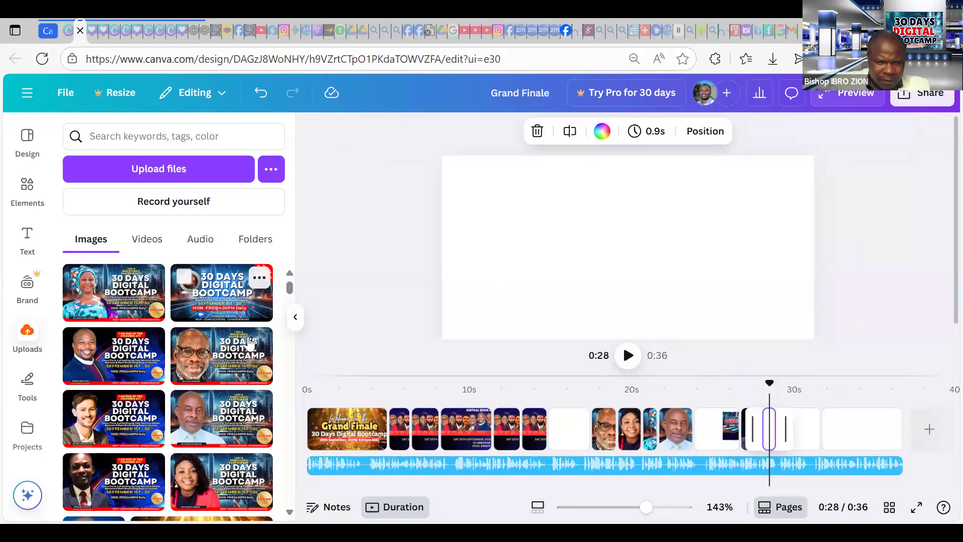
{"action": "left_click", "coordinate": [121, 354]}
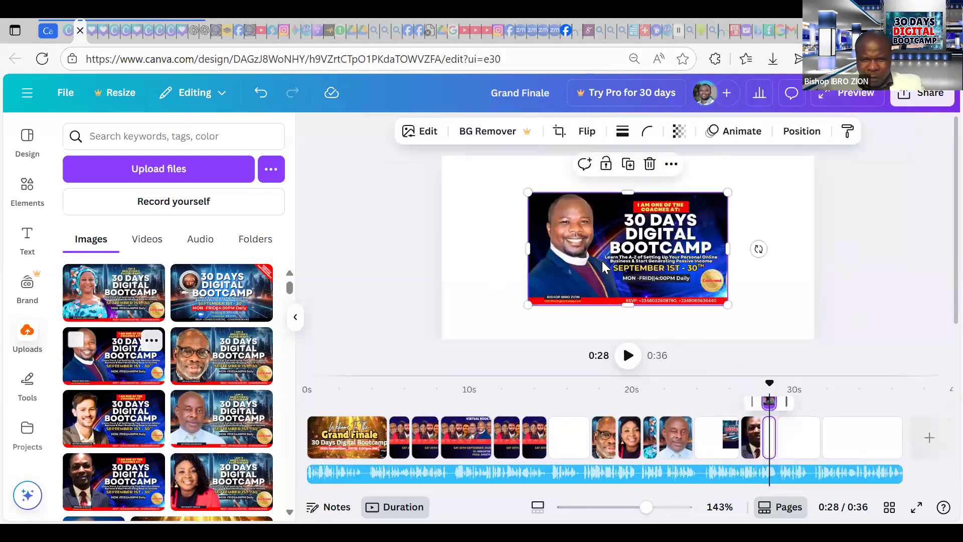
{"action": "left_click_drag", "start_coordinate": [587, 242], "coordinate": [501, 207]}
{"action": "left_click_drag", "start_coordinate": [647, 282], "coordinate": [639, 281]}
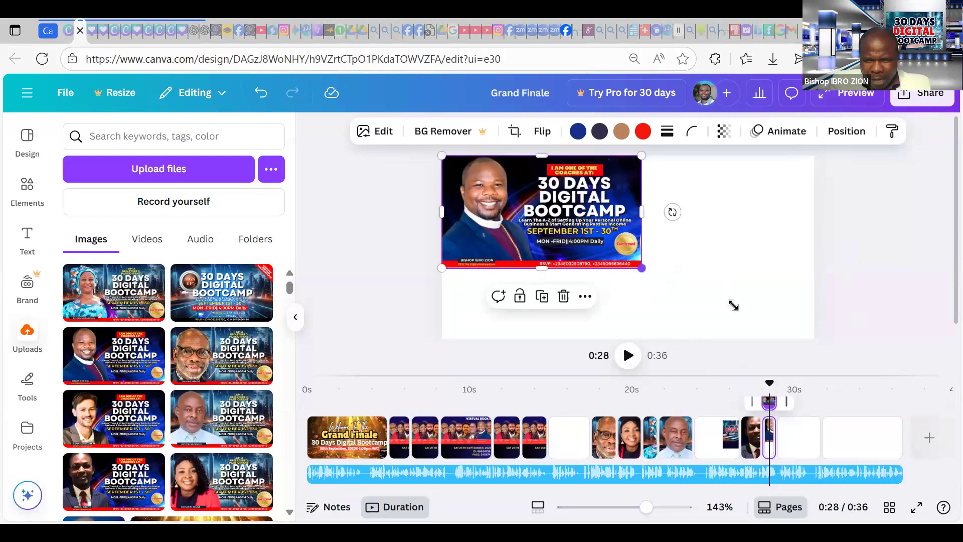
{"action": "left_click_drag", "start_coordinate": [835, 346], "coordinate": [821, 357]}
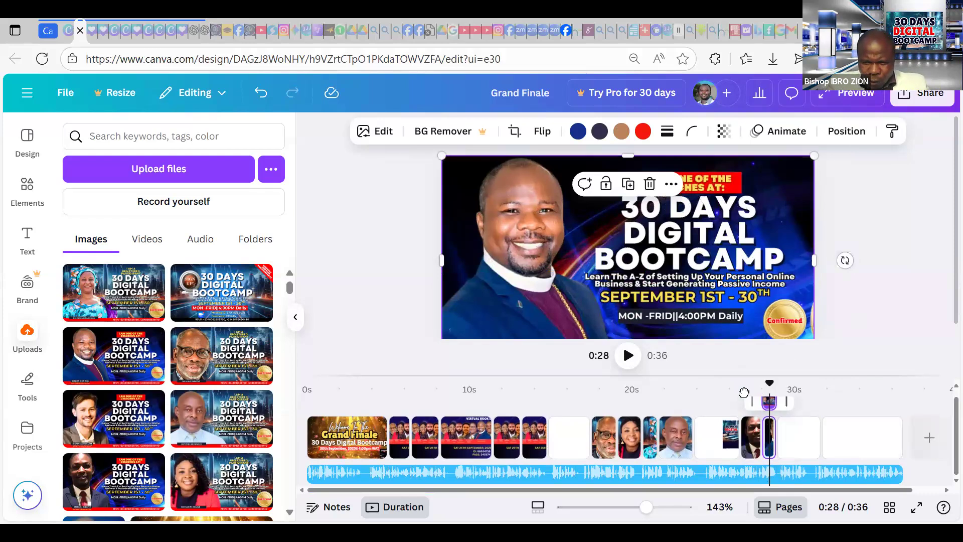
Step: Play back the coach flyer pages and shorten the following 2.7-second blank page to end at the playhead near 30 s
{"action": "left_click", "coordinate": [628, 363]}
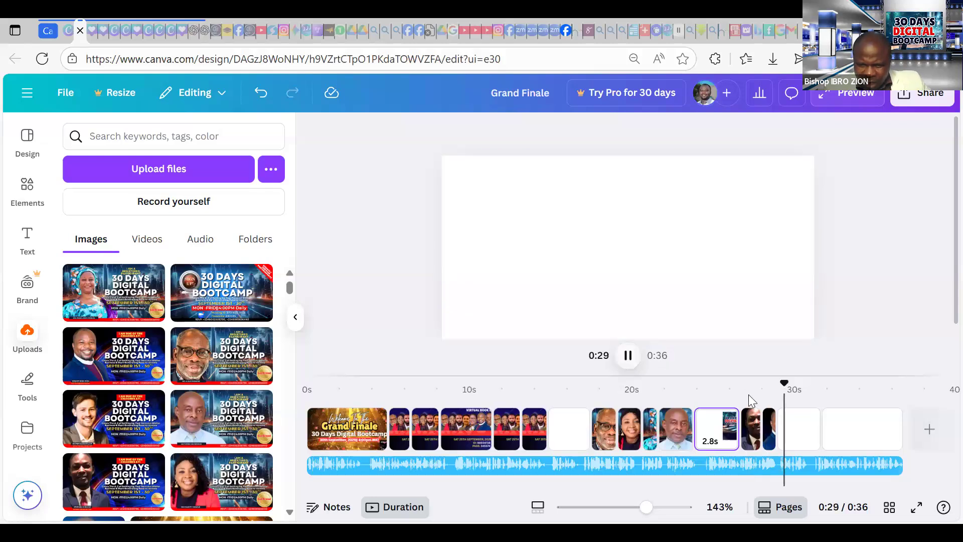
{"action": "left_click", "coordinate": [627, 359]}
{"action": "left_click", "coordinate": [627, 360]}
{"action": "left_click", "coordinate": [817, 430]}
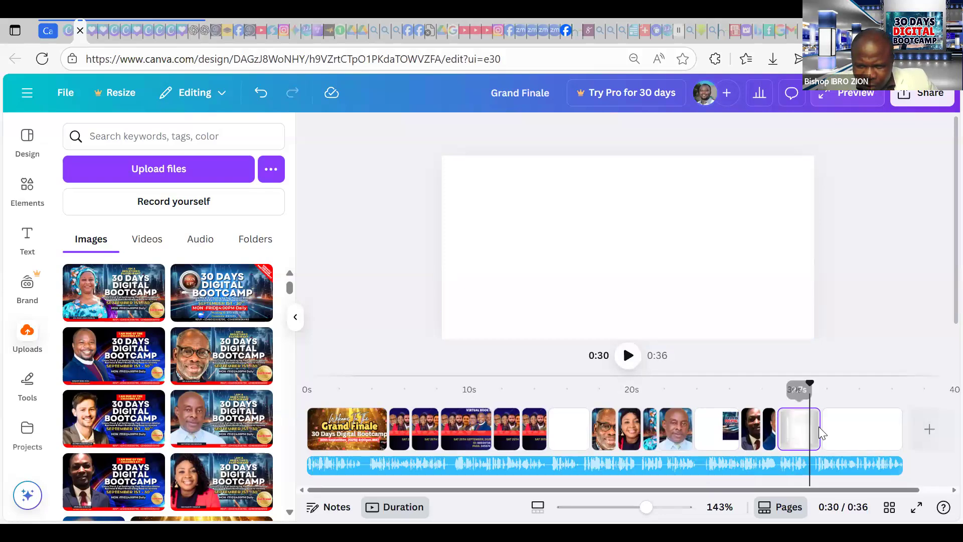
Step: Add the flyer of the young coach in the grey jacket to the shortened blank page and enlarge it to fill the page
{"action": "left_click", "coordinate": [792, 431]}
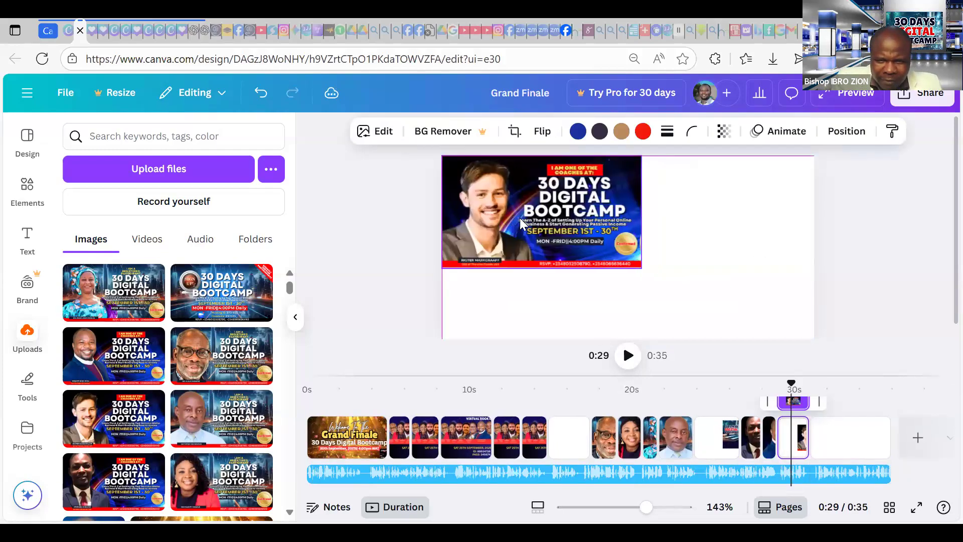
{"action": "left_click_drag", "start_coordinate": [758, 315], "coordinate": [824, 348]}
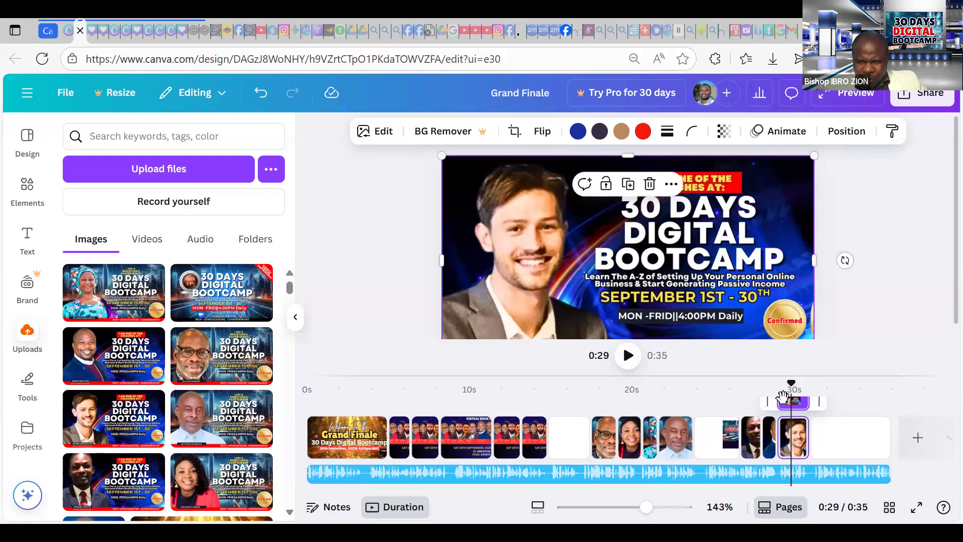
{"action": "left_click", "coordinate": [651, 390]}
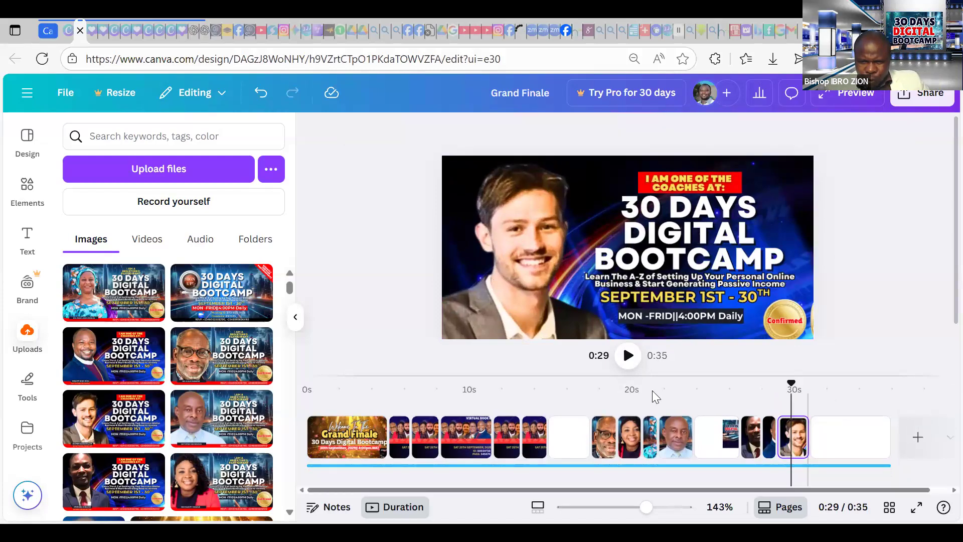
Step: Play back from about 29 s to 34 s and shorten the last blank page to 3.1 s
{"action": "left_click", "coordinate": [628, 356]}
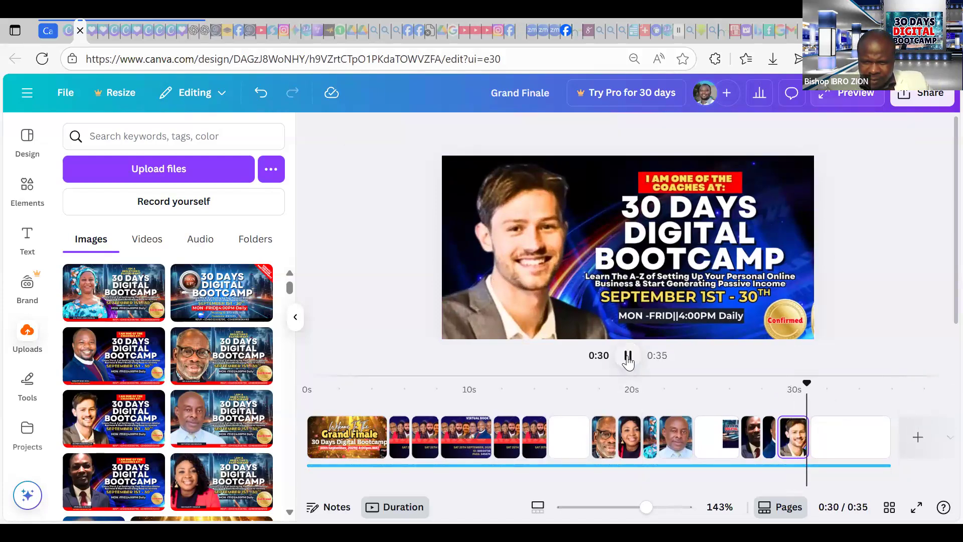
{"action": "left_click", "coordinate": [628, 356]}
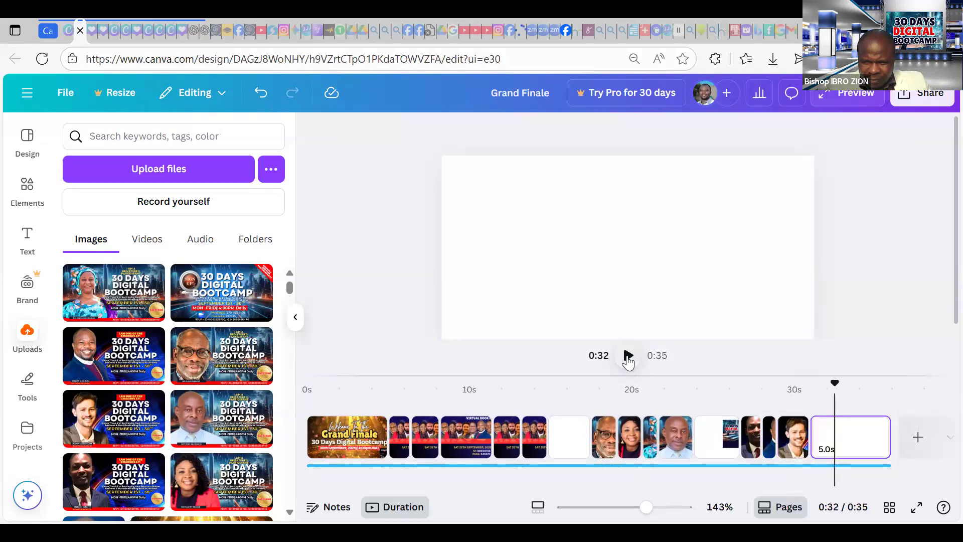
{"action": "left_click", "coordinate": [860, 387]}
{"action": "key", "text": "space"}
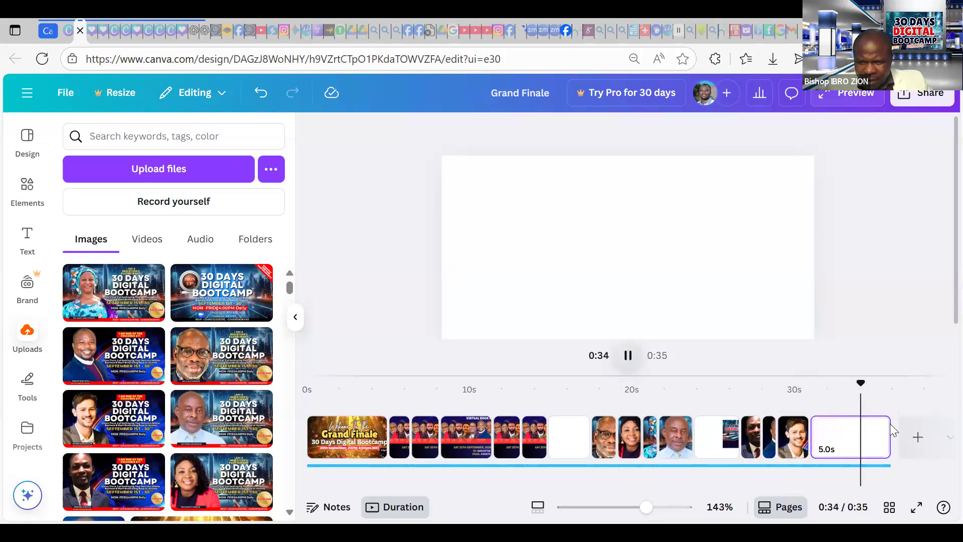
{"action": "key", "text": "space"}
{"action": "left_click_drag", "start_coordinate": [869, 435], "coordinate": [843, 435]}
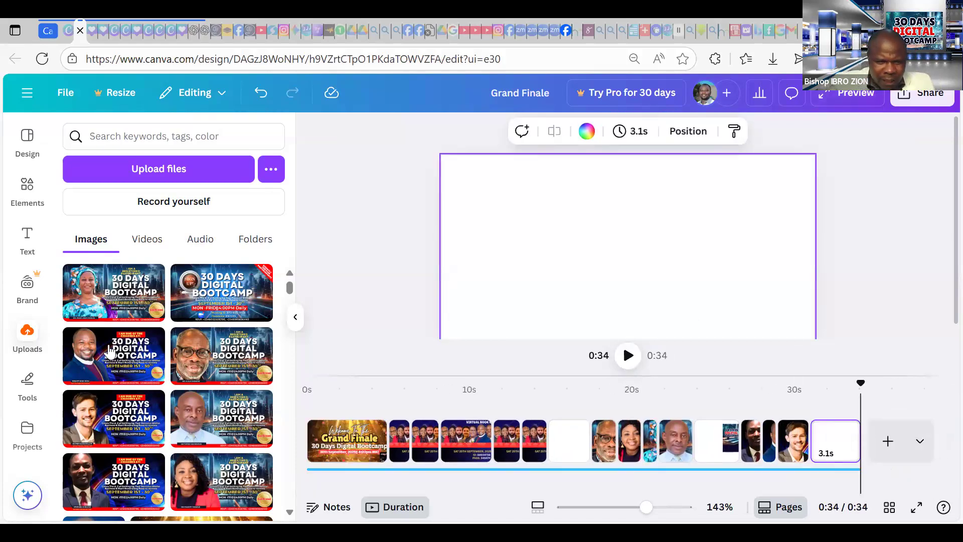
Step: Add the bootcamp sign-up flyer for paid participants to the last page and enlarge it to fill the page
{"action": "left_click", "coordinate": [211, 314]}
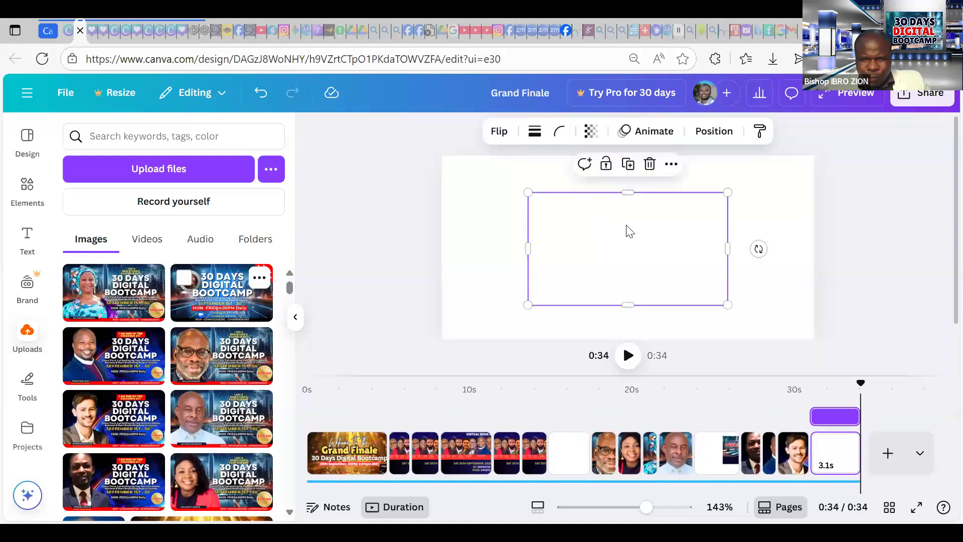
{"action": "left_click_drag", "start_coordinate": [550, 196], "coordinate": [540, 193]}
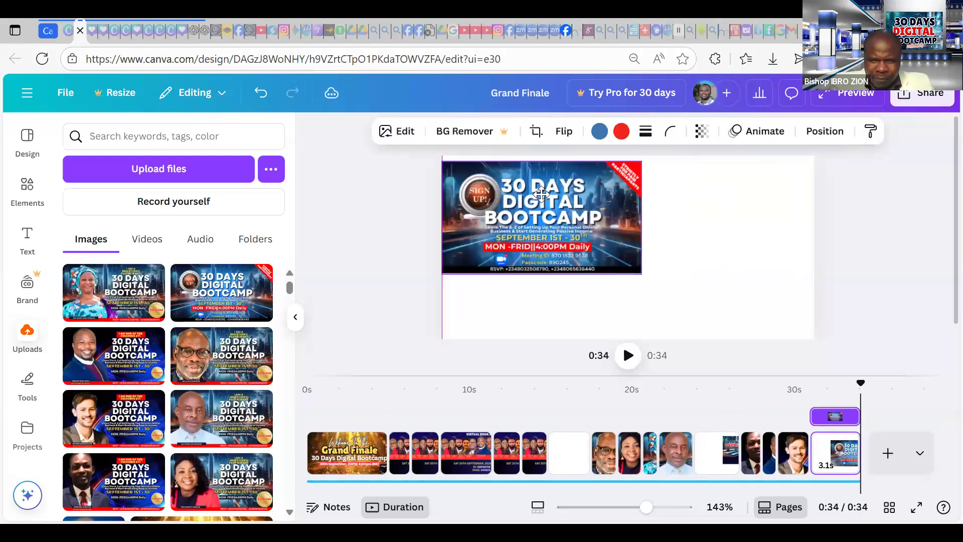
{"action": "left_click_drag", "start_coordinate": [637, 271], "coordinate": [643, 270]}
{"action": "left_click_drag", "start_coordinate": [775, 317], "coordinate": [852, 312]}
{"action": "left_click_drag", "start_coordinate": [869, 403], "coordinate": [868, 401]}
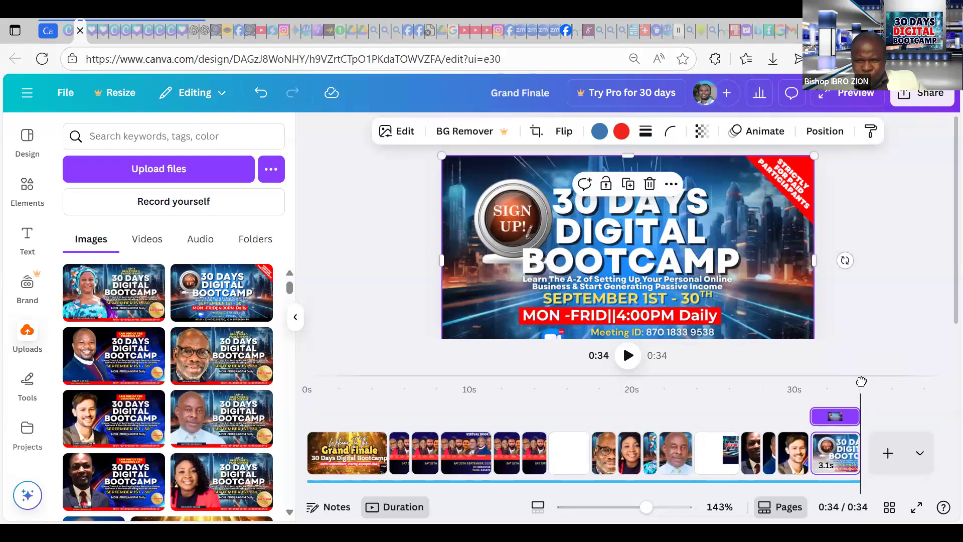
Step: Play back the video from about 14 s into the first blank page
{"action": "left_click", "coordinate": [540, 394]}
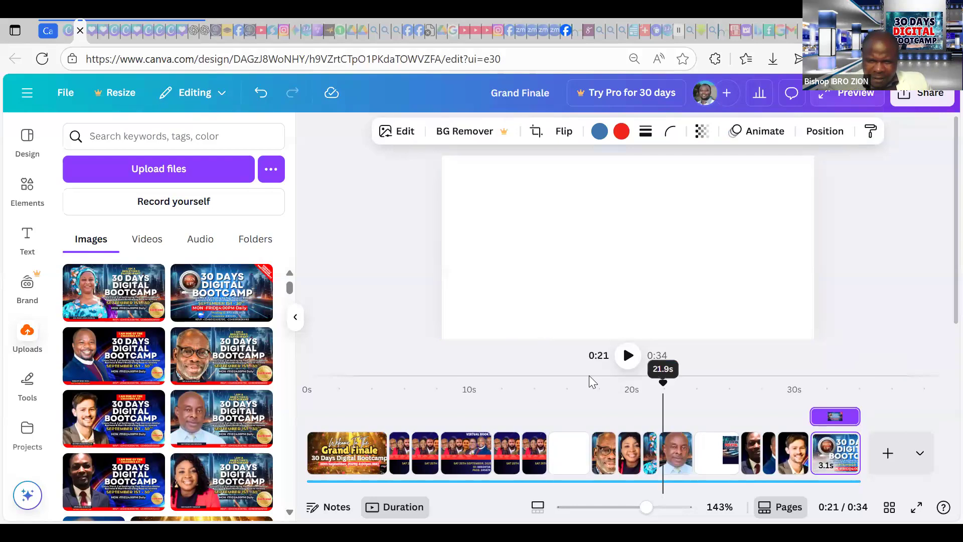
{"action": "left_click", "coordinate": [630, 356]}
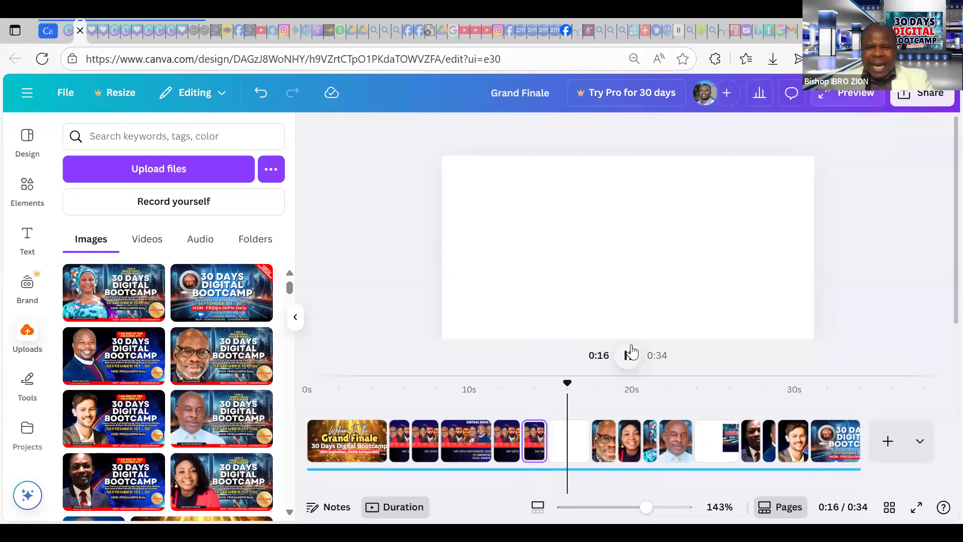
{"action": "left_click", "coordinate": [655, 243]}
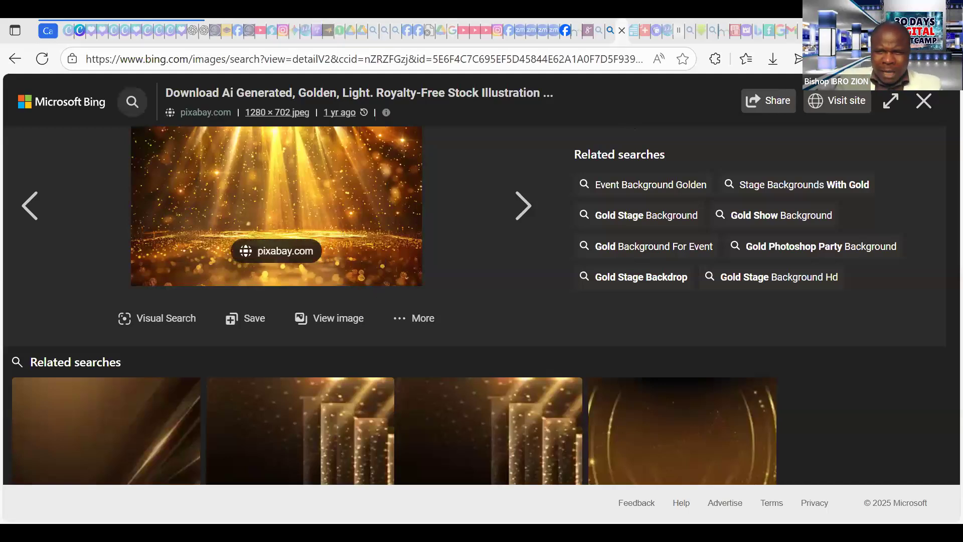
Step: Close the golden stage background preview and select the existing image search text
{"action": "left_click", "coordinate": [924, 102]}
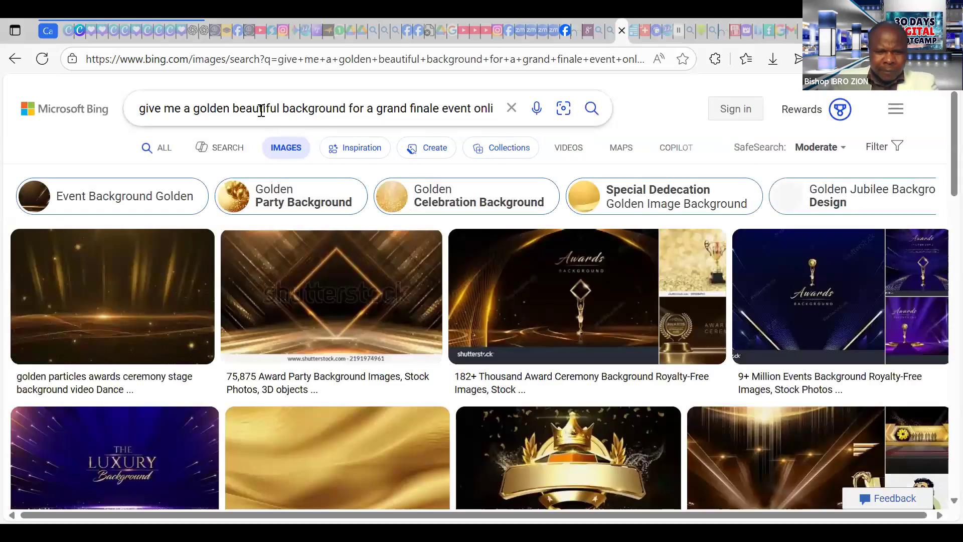
{"action": "left_click", "coordinate": [259, 109]}
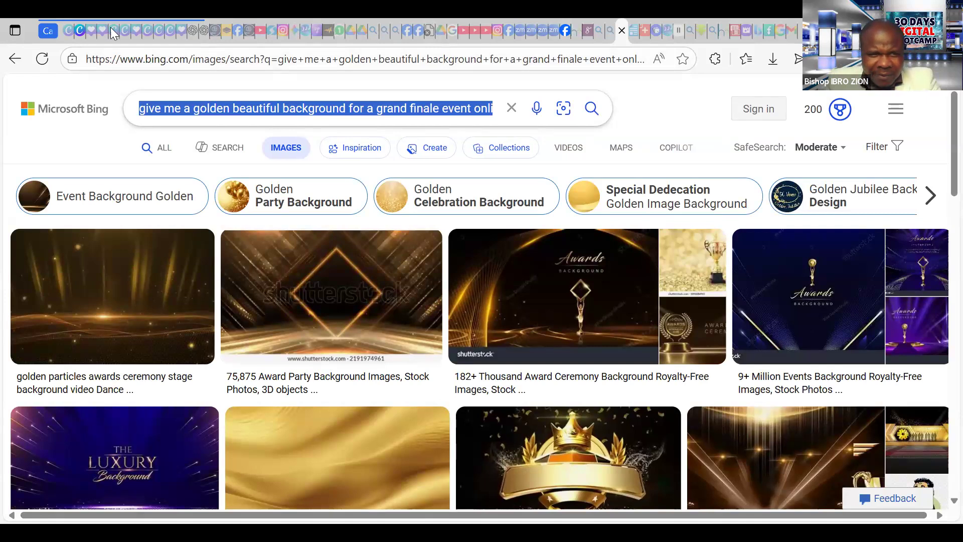
Step: Return to the Canva video and play back the 2.6-second blank page
{"action": "left_click", "coordinate": [80, 31]}
{"action": "left_click_drag", "start_coordinate": [577, 384], "coordinate": [553, 385]}
{"action": "left_click", "coordinate": [628, 359]}
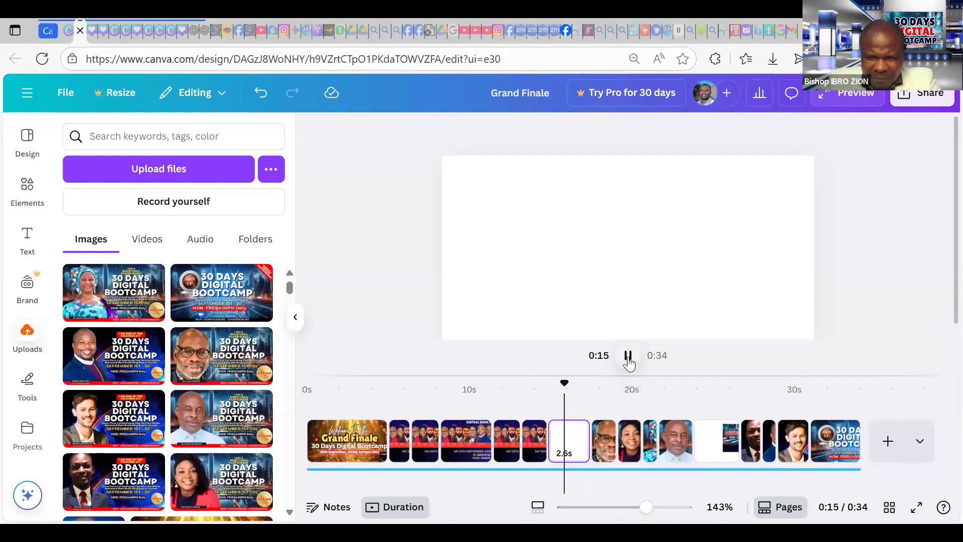
{"action": "left_click", "coordinate": [628, 359]}
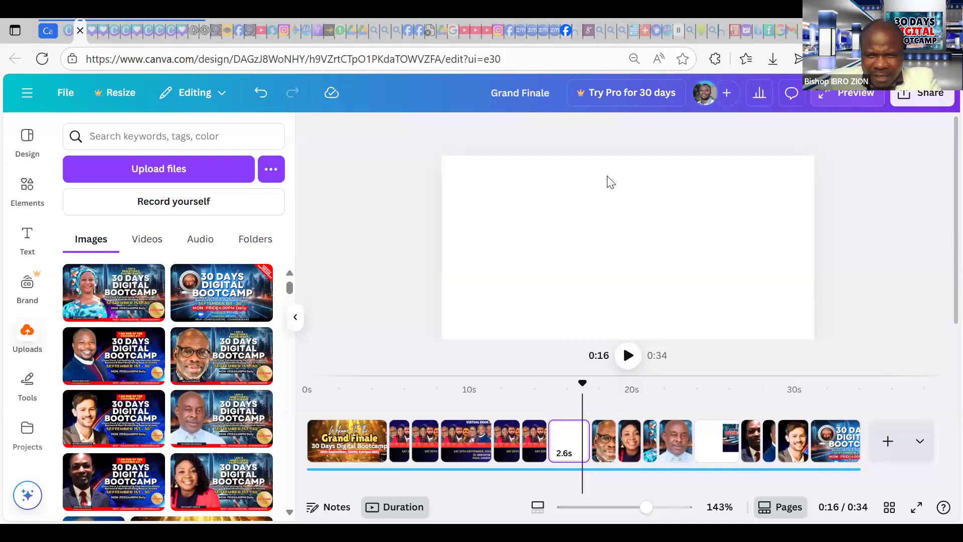
Step: Switch to Bing Images, search for "DISTINGUISH LEADERS" and open the image of leader portraits from the "16 key qualities" result
{"action": "mouse_move", "coordinate": [624, 31]}
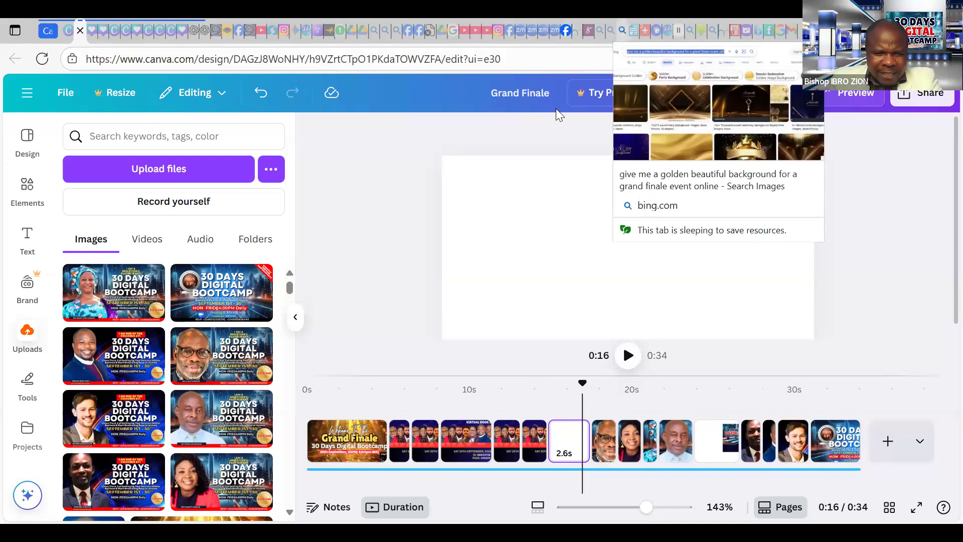
{"action": "key", "text": "ctrl+Tab"}
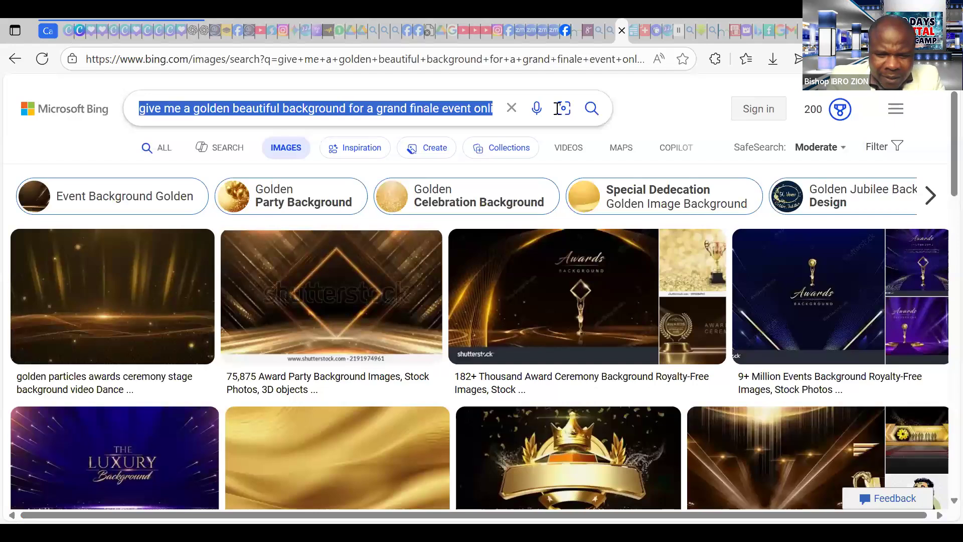
{"action": "type", "text": "DISTINGUISH LEADERS"}
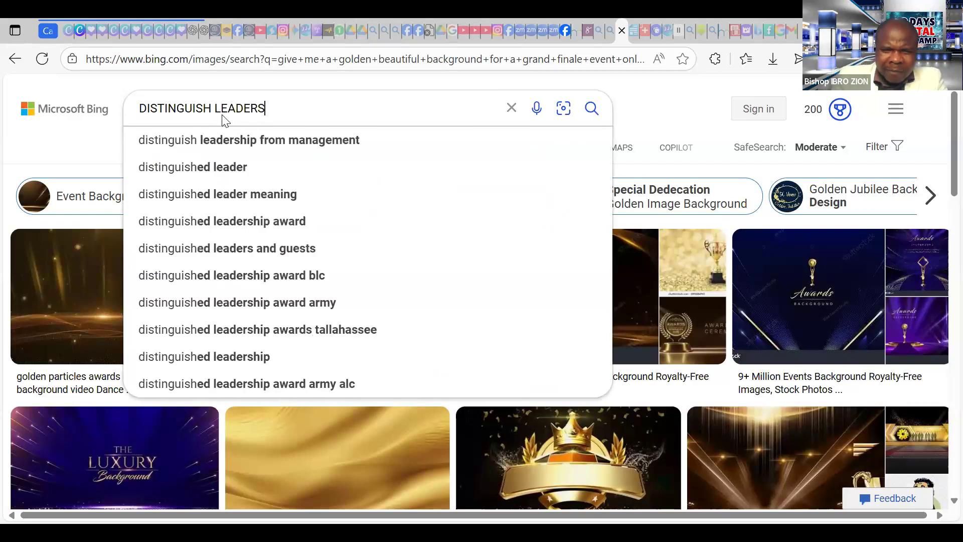
{"action": "key", "text": "Return"}
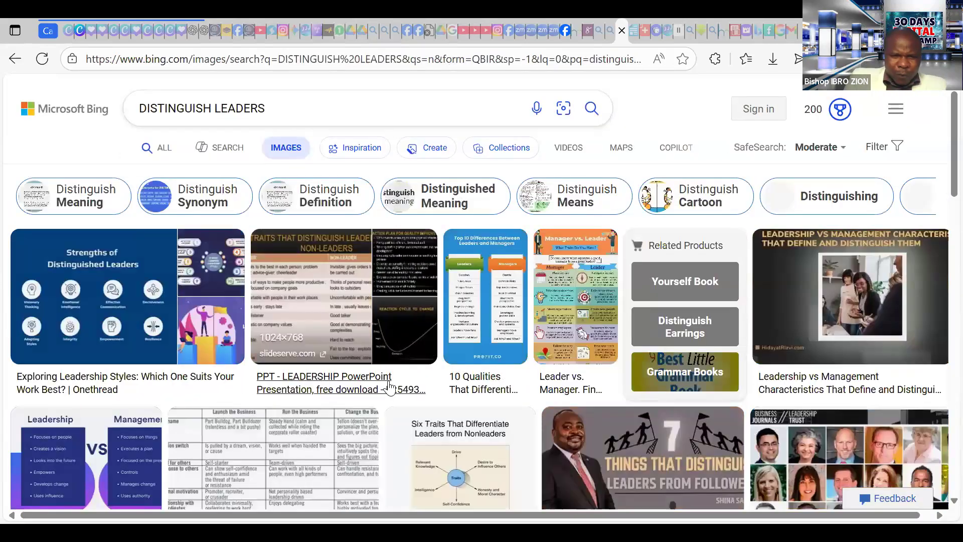
{"action": "scroll", "coordinate": [386, 329], "scroll_direction": "down", "scroll_amount": 3}
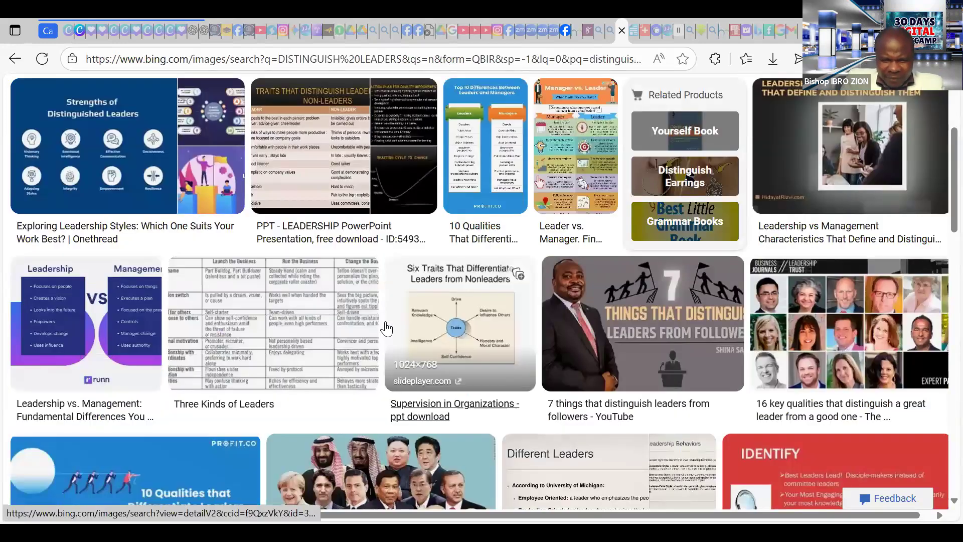
{"action": "left_click", "coordinate": [840, 313]}
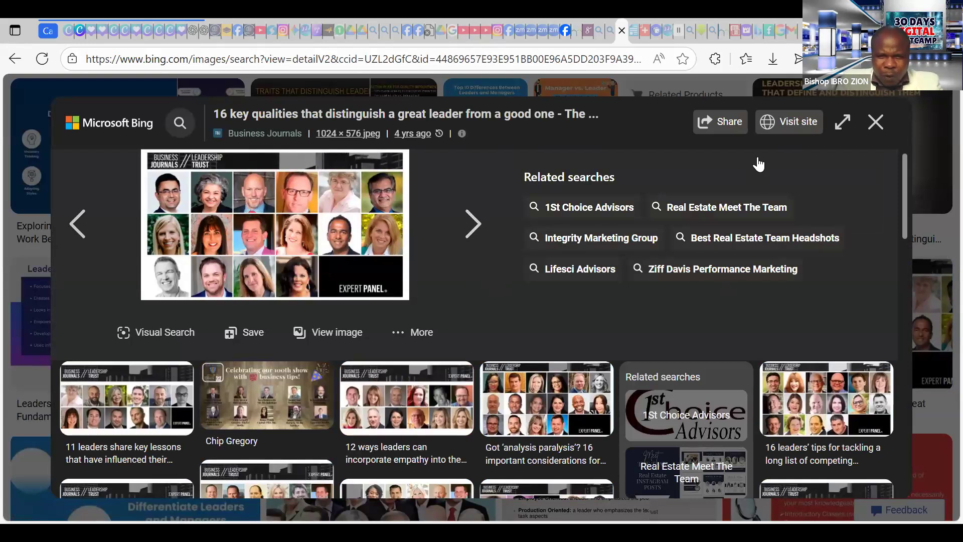
Step: Close the Bing image preview, switch to WhatsApp, search the chats for "META" and open the Meta AI chat
{"action": "key", "text": "Escape"}
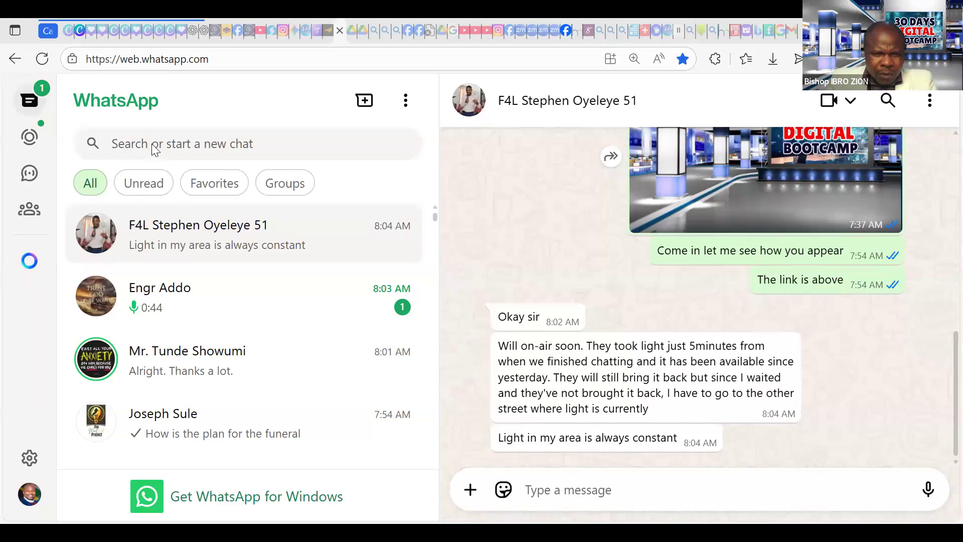
{"action": "left_click", "coordinate": [150, 141]}
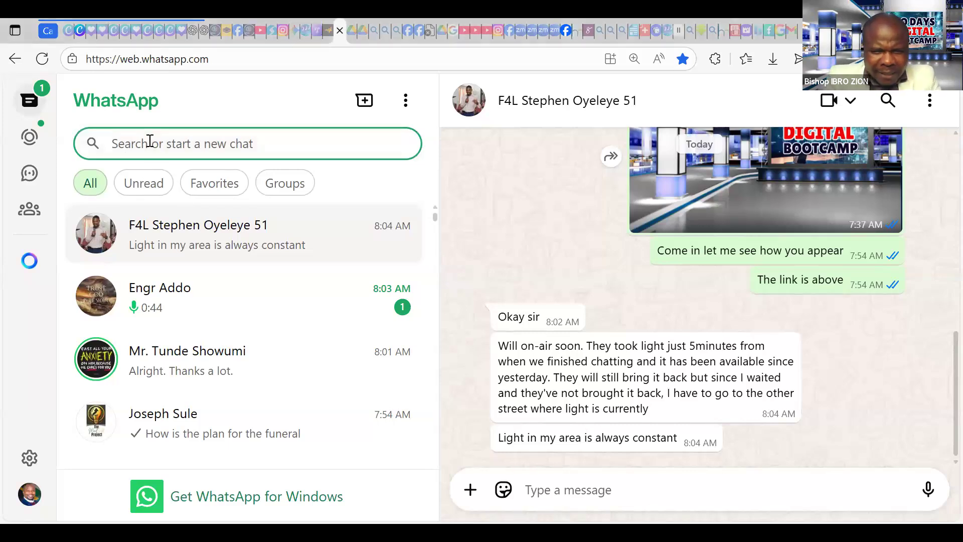
{"action": "type", "text": "META"}
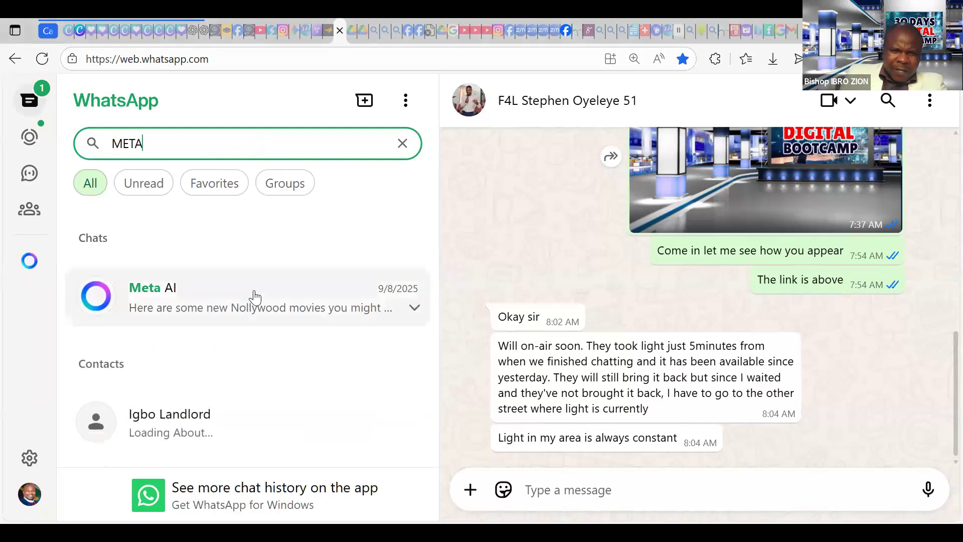
{"action": "left_click", "coordinate": [255, 297]}
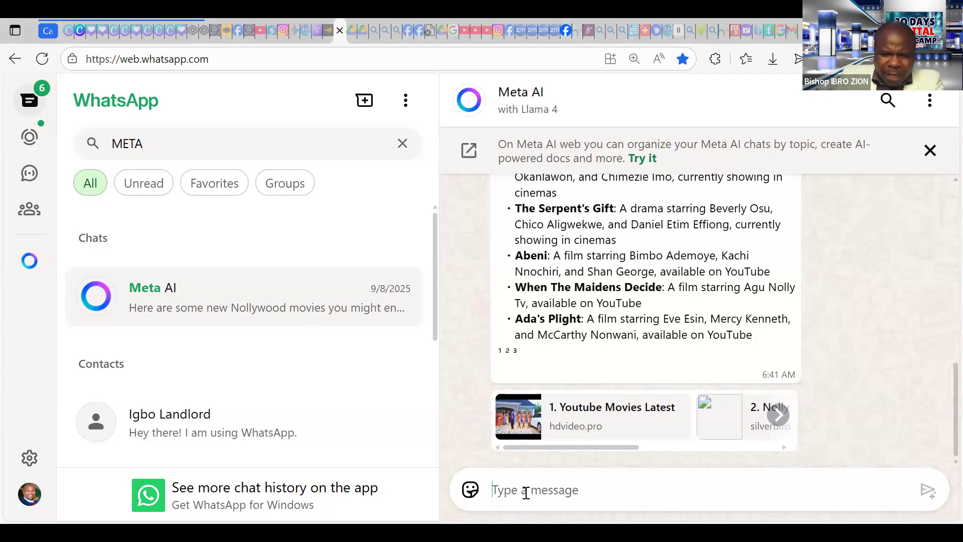
Step: Start a Meta AI prompt with "GIVE ME A PHOTO OF DISTINGUISH LEADERS IN THE DIGITAL SPACE."
{"action": "type", "text": "GI"}
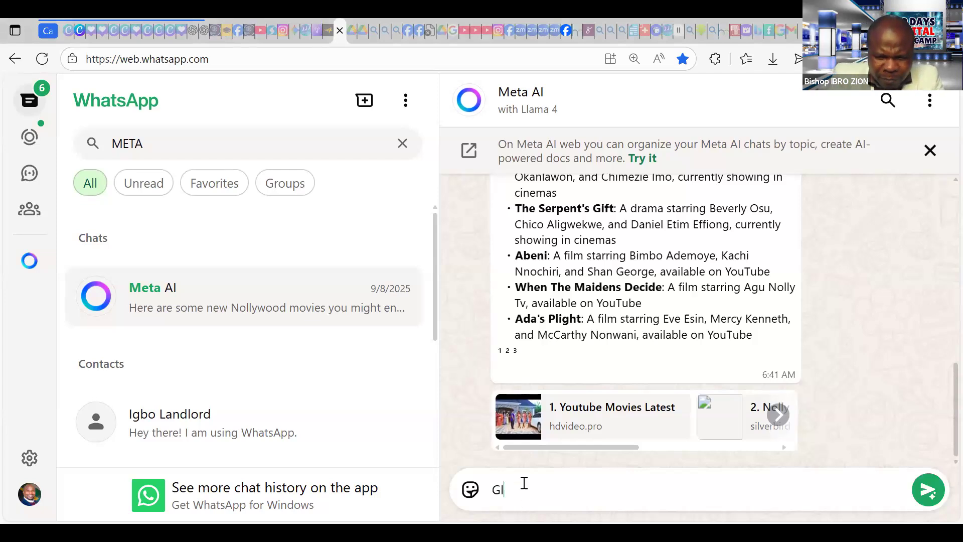
{"action": "type", "text": "VE ME A PHOTO OF "}
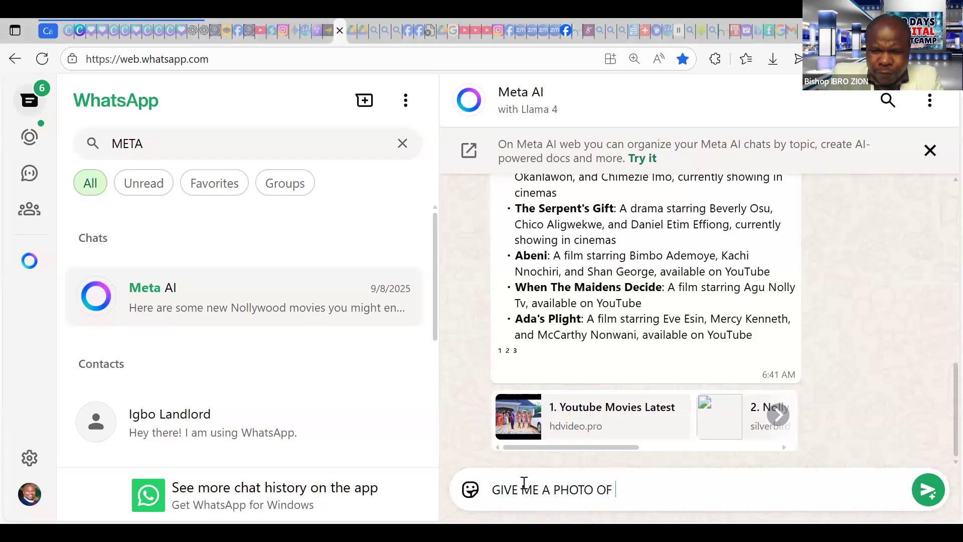
{"action": "type", "text": "DISS"}
{"action": "key", "text": "BackSpace"}
{"action": "key", "text": "BackSpace"}
{"action": "type", "text": "STINGUISH "}
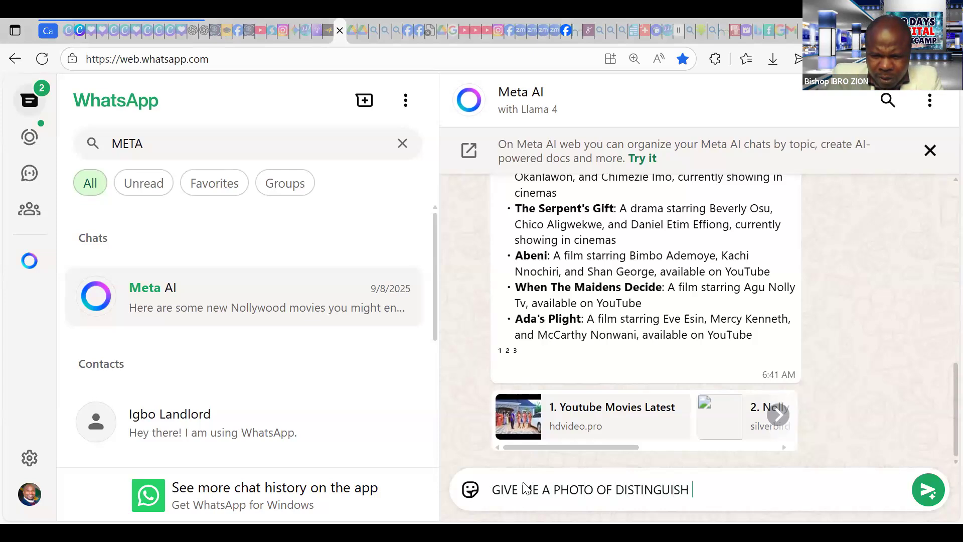
{"action": "type", "text": "LEADERS IN TH"}
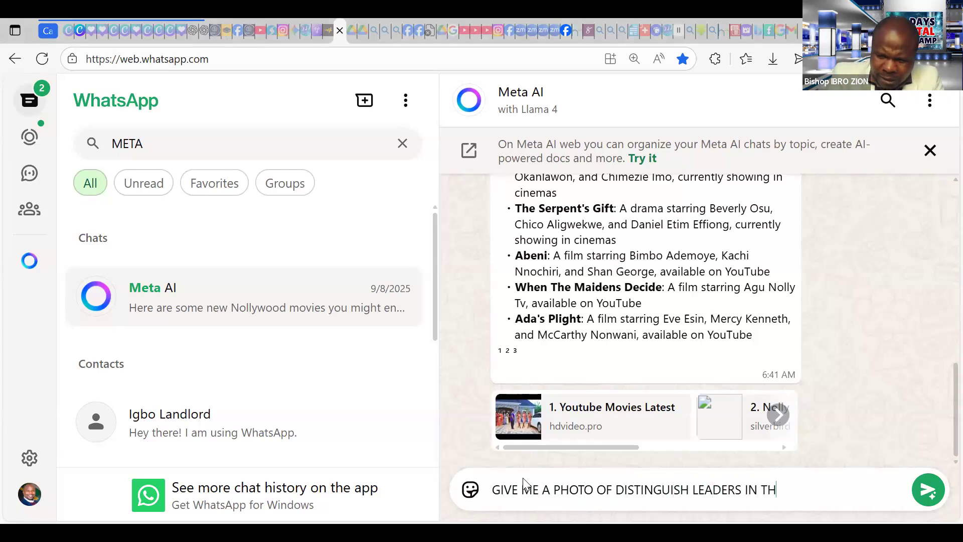
{"action": "type", "text": "E DIGITAL SPACE."}
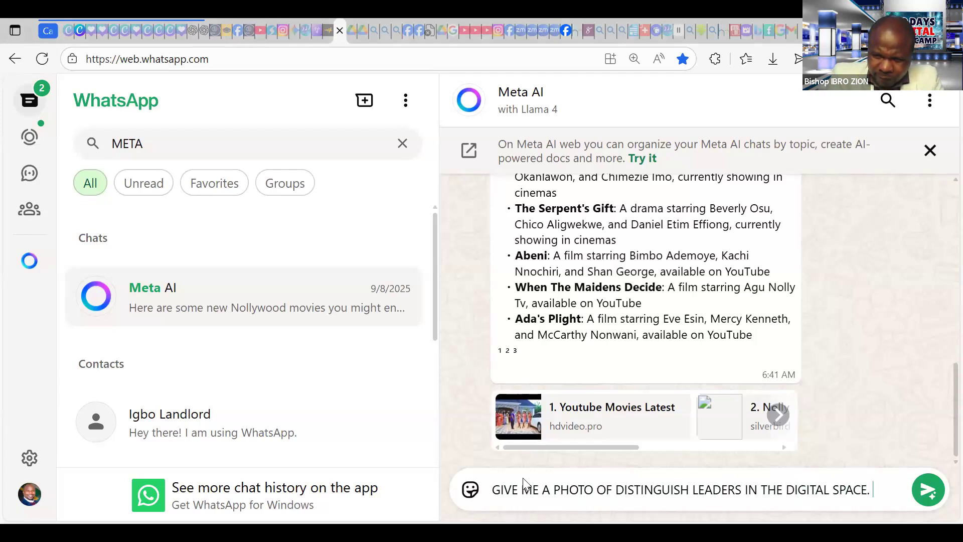
Step: Add "LET THEM BE EIGHT ON THE POSTER AND FOUR THEM BEING WHITE WHILE 4 BEING BLACKSS" to the prompt and send it
{"action": "type", "text": " LET T"}
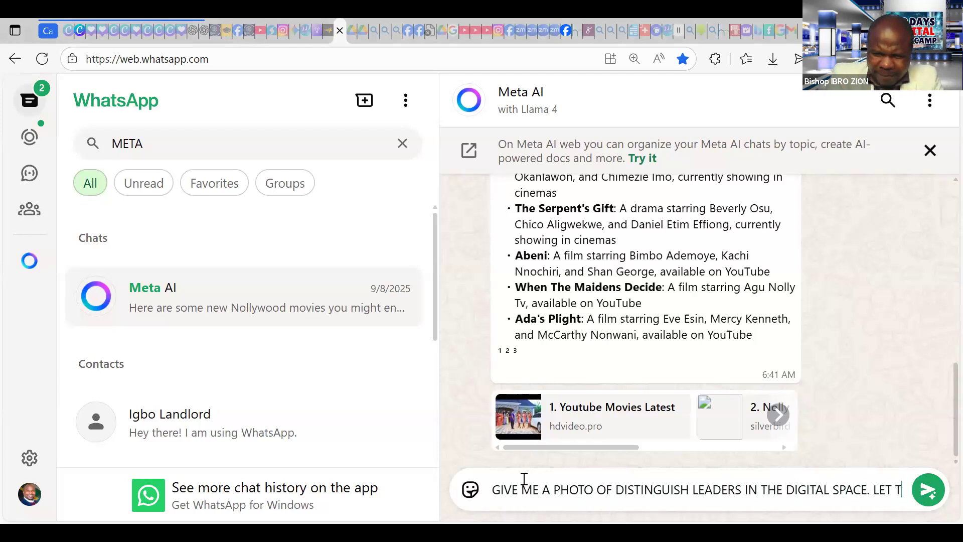
{"action": "type", "text": "HEM BE EIGHT ON THE "}
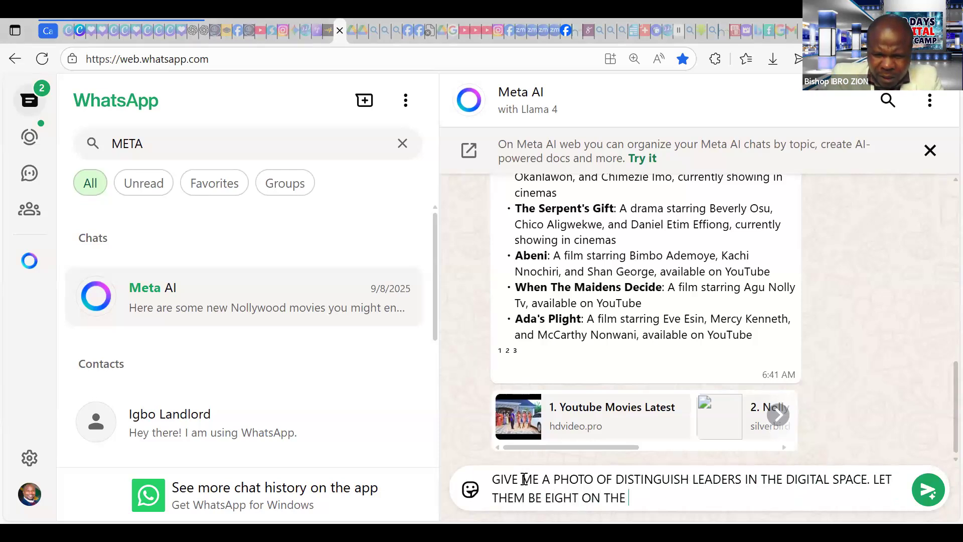
{"action": "type", "text": "POSTER"}
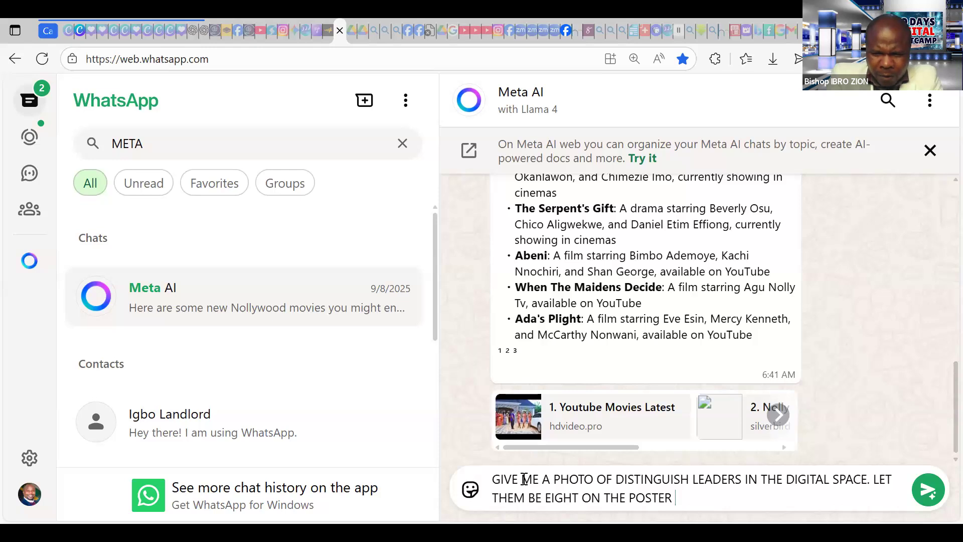
{"action": "type", "text": " AND FOUR"}
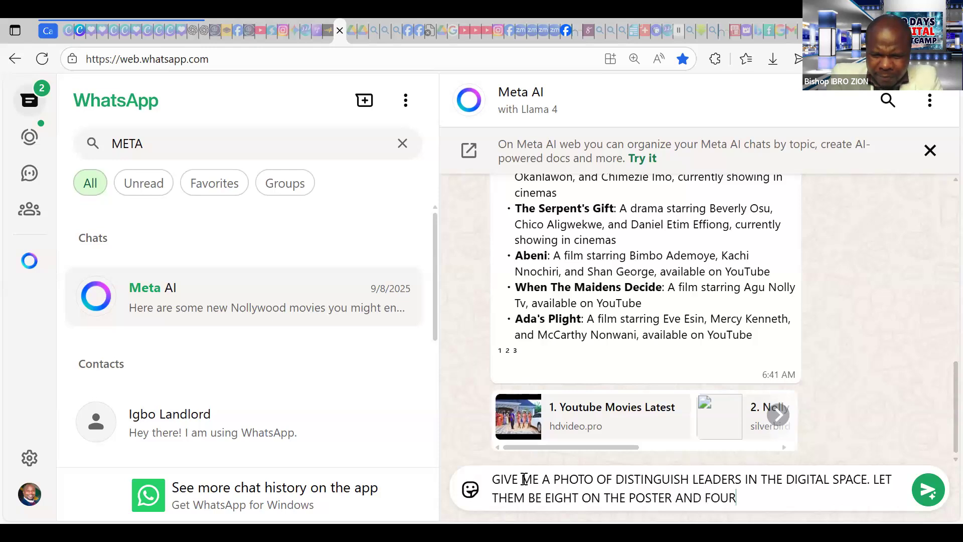
{"action": "type", "text": " THEM BEING WHI"}
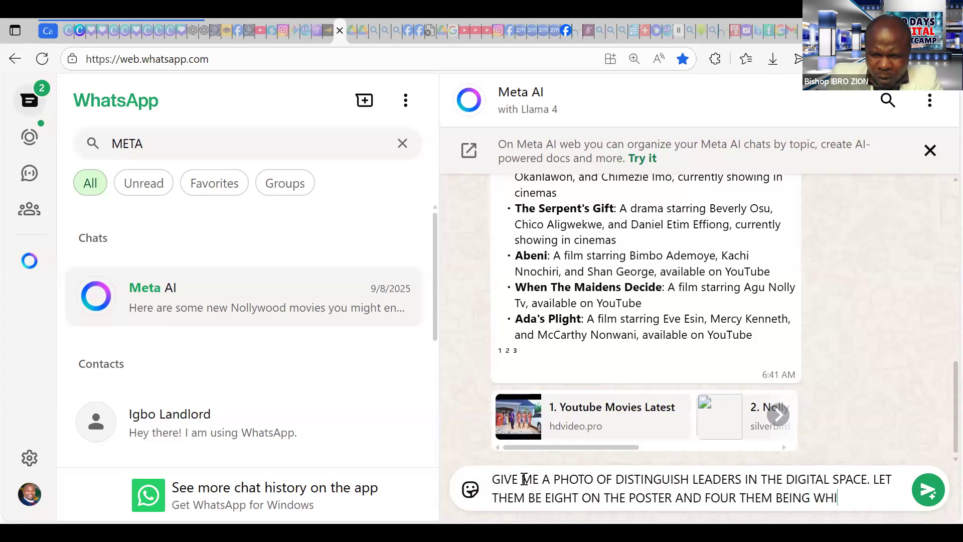
{"action": "type", "text": "TE WHILE 4"}
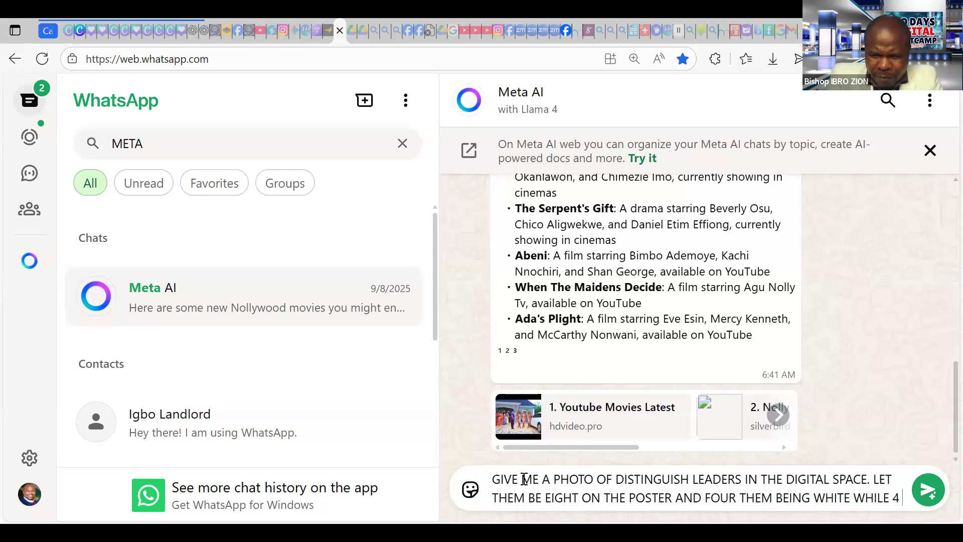
{"action": "type", "text": "  BEING"}
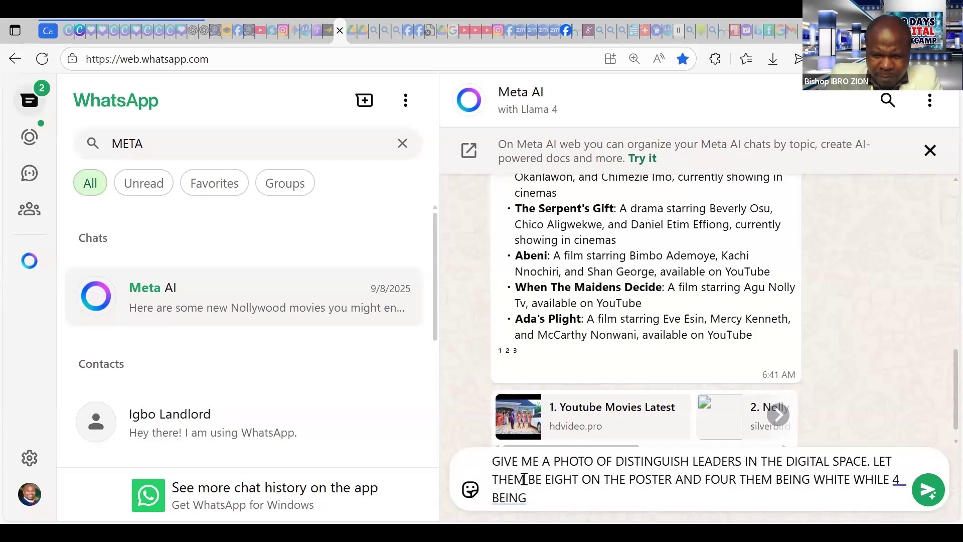
{"action": "type", "text": " BLACKSS"}
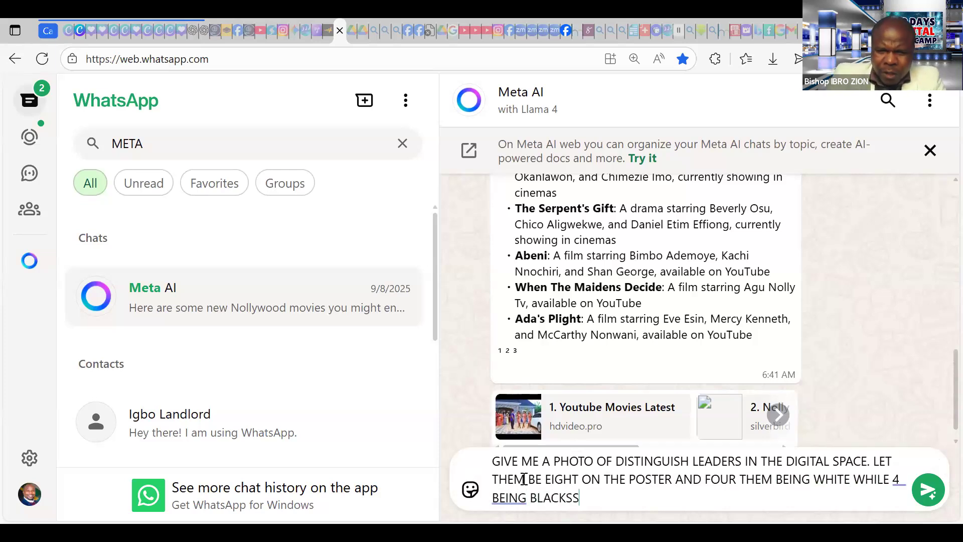
{"action": "key", "text": "Return"}
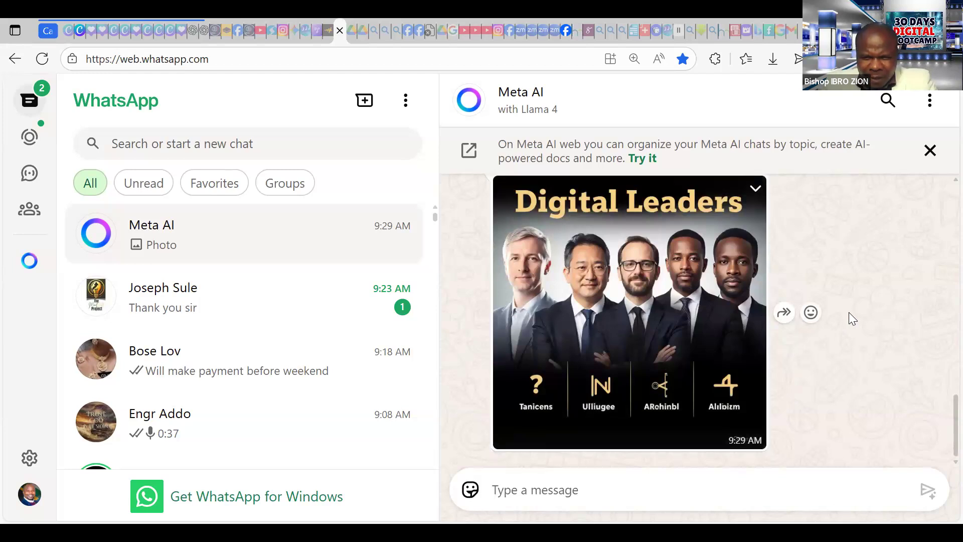
Step: Copy the generated Digital Leaders image, switch to the Canva video and play it from about 14 s into the blank page
{"action": "left_click", "coordinate": [755, 190]}
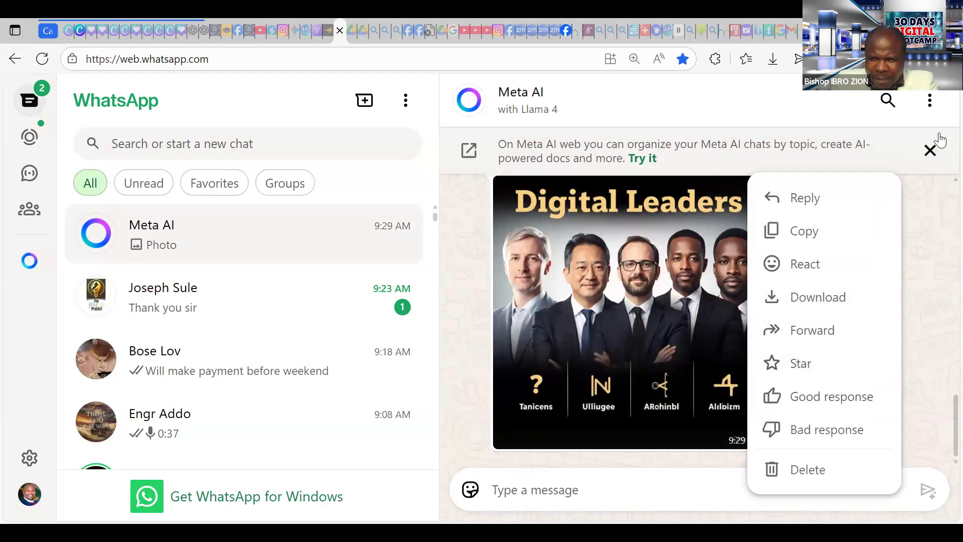
{"action": "left_click", "coordinate": [805, 233]}
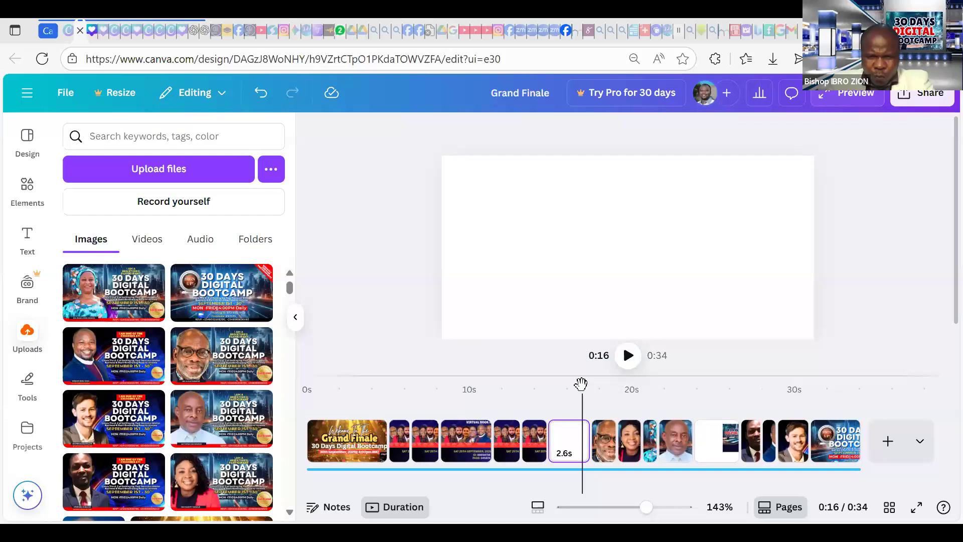
{"action": "left_click", "coordinate": [534, 389]}
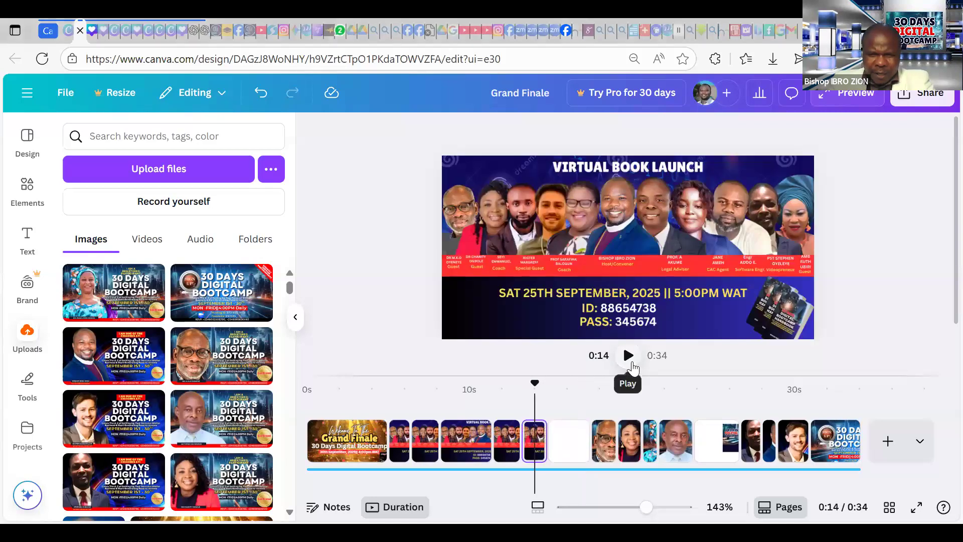
{"action": "left_click", "coordinate": [628, 357]}
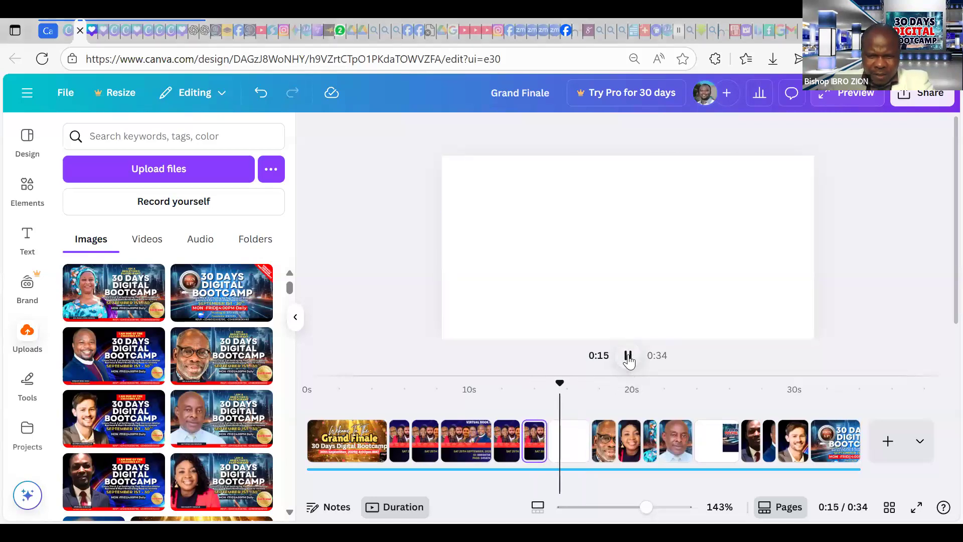
{"action": "left_click", "coordinate": [628, 357]}
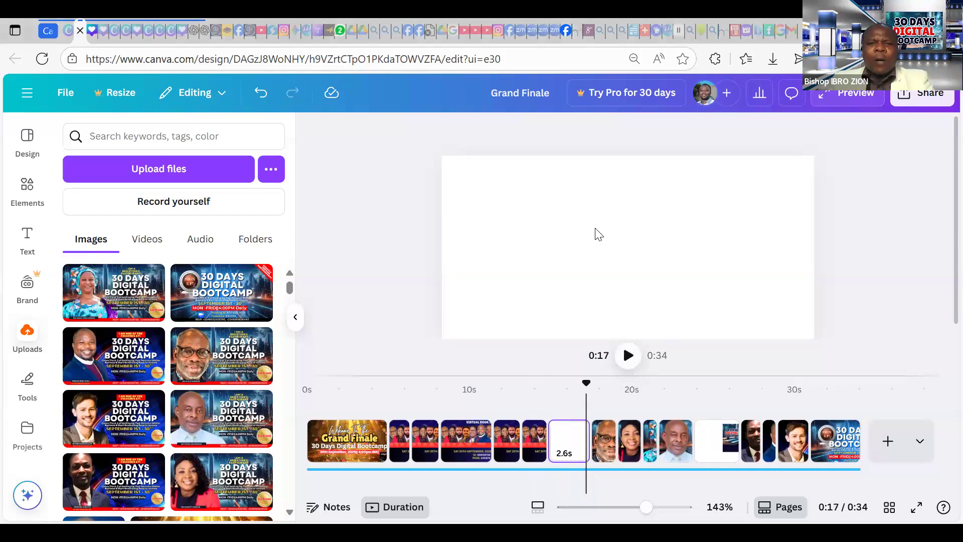
Step: Paste the Digital Leaders image onto the blank 2.6-second page and enlarge it from the page's top-left corner to the full page width
{"action": "left_click", "coordinate": [599, 233]}
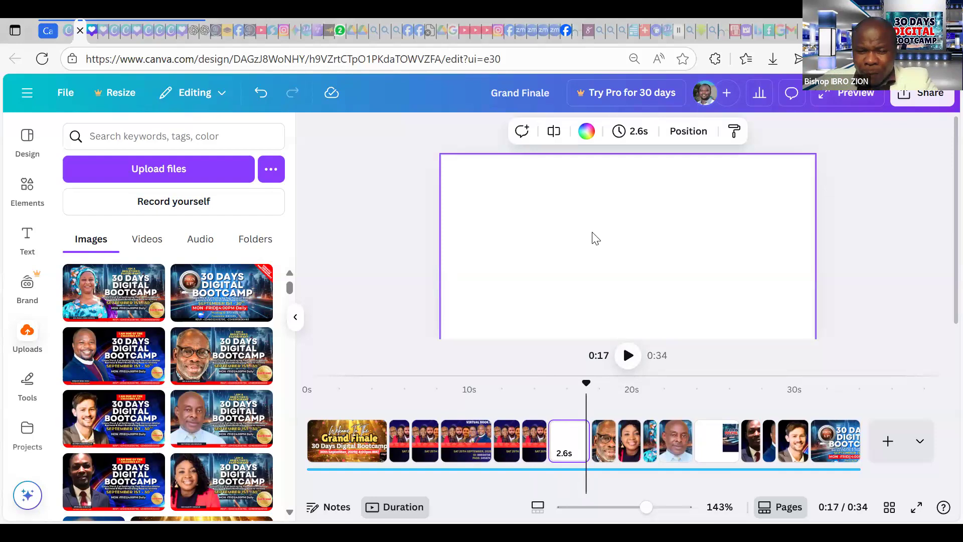
{"action": "key", "text": "ctrl+v"}
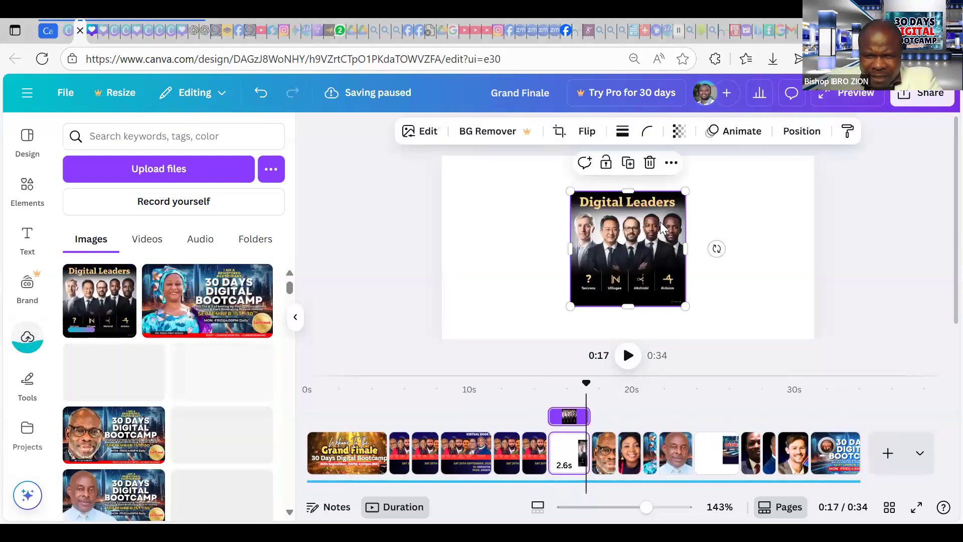
{"action": "left_click_drag", "start_coordinate": [638, 214], "coordinate": [531, 186]}
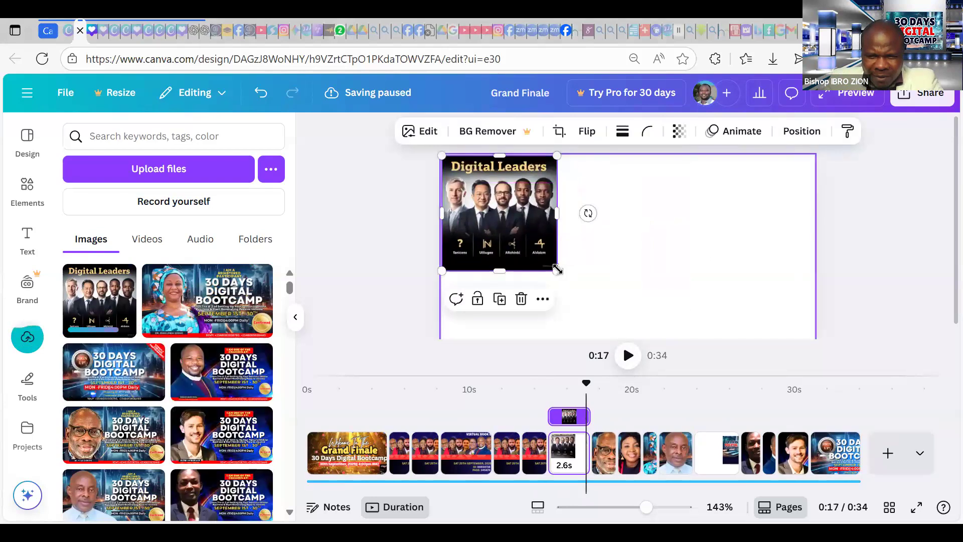
{"action": "left_click_drag", "start_coordinate": [581, 280], "coordinate": [678, 238]}
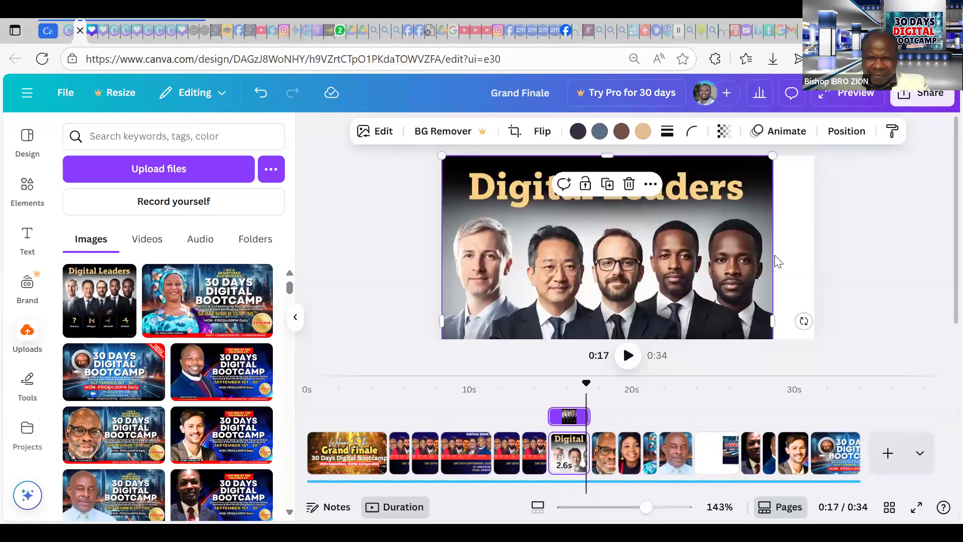
{"action": "left_click_drag", "start_coordinate": [773, 321], "coordinate": [816, 324]}
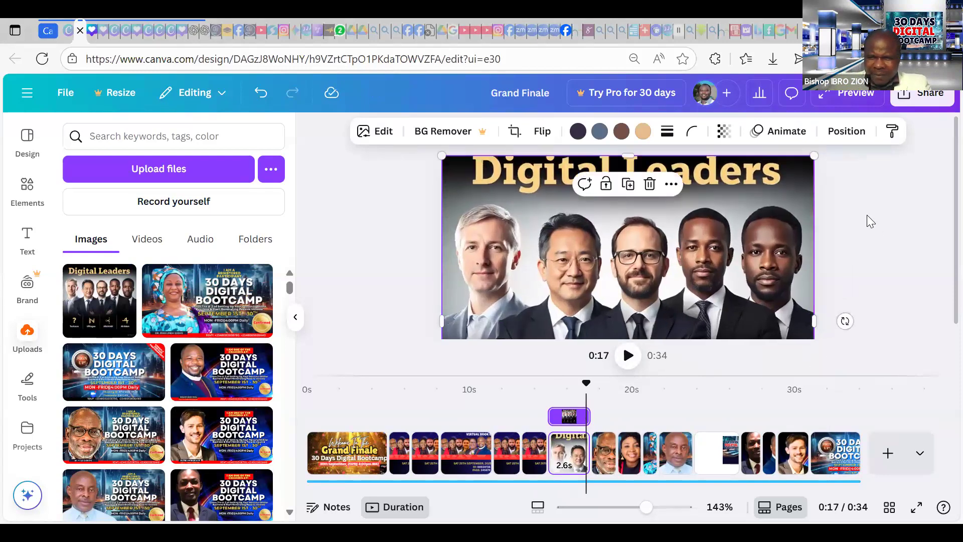
Step: Shift the Digital Leaders image slightly down, then stretch its top edge to the page top and its right edge past the page border
{"action": "left_click_drag", "start_coordinate": [700, 246], "coordinate": [696, 255]}
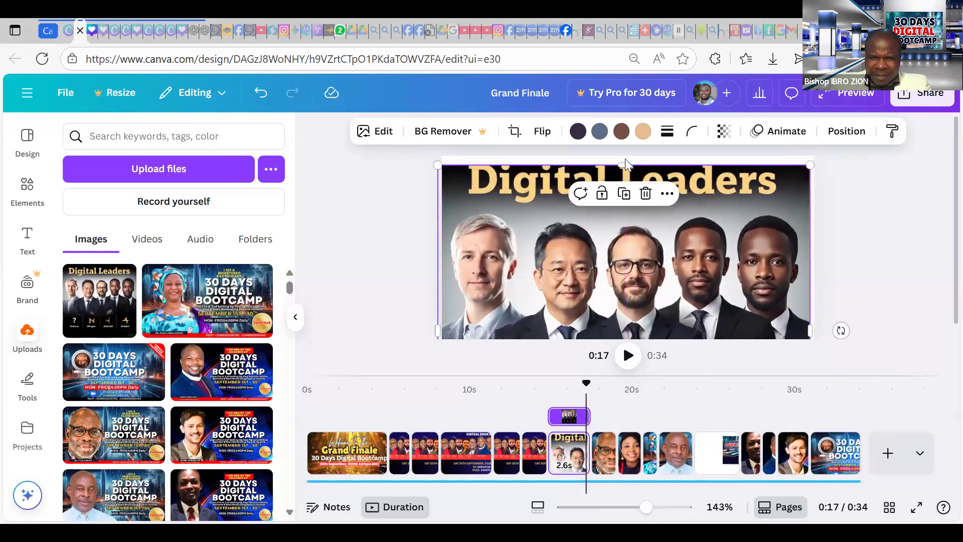
{"action": "left_click_drag", "start_coordinate": [620, 163], "coordinate": [620, 154]}
{"action": "left_click", "coordinate": [855, 244]}
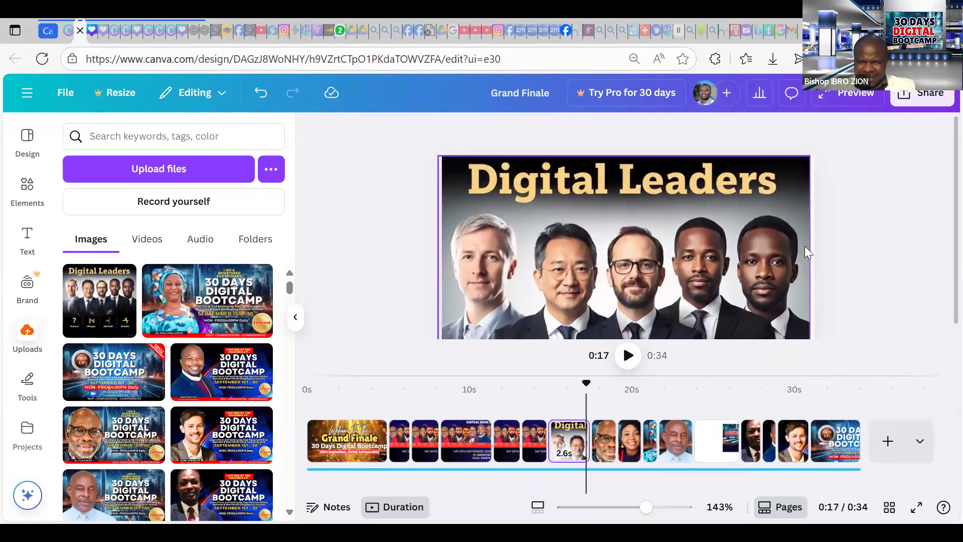
{"action": "left_click", "coordinate": [783, 236]}
{"action": "left_click_drag", "start_coordinate": [812, 326], "coordinate": [911, 246]}
{"action": "left_click", "coordinate": [835, 244]}
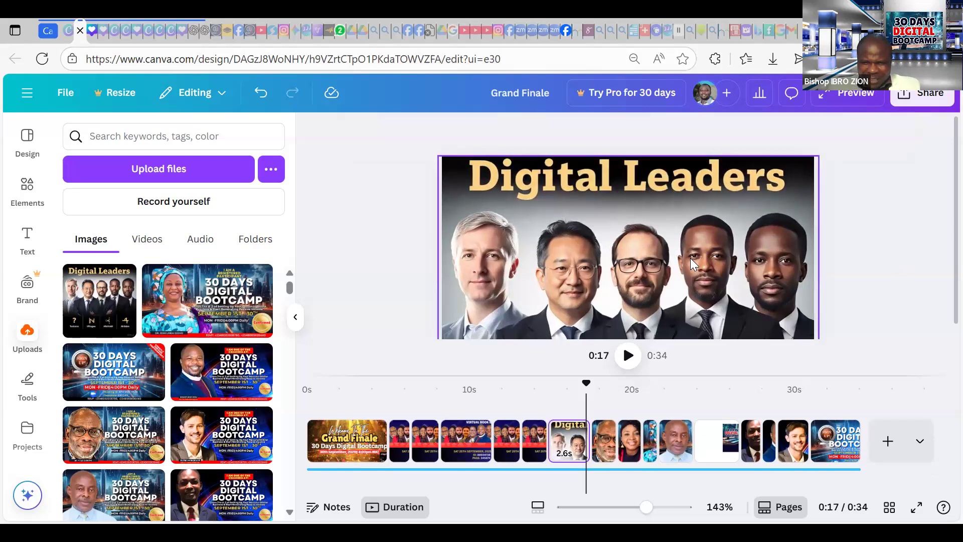
Step: Extend the Digital Leaders image's top edge a little more, nudge the image up to cover the page and deselect it
{"action": "left_click", "coordinate": [578, 197]}
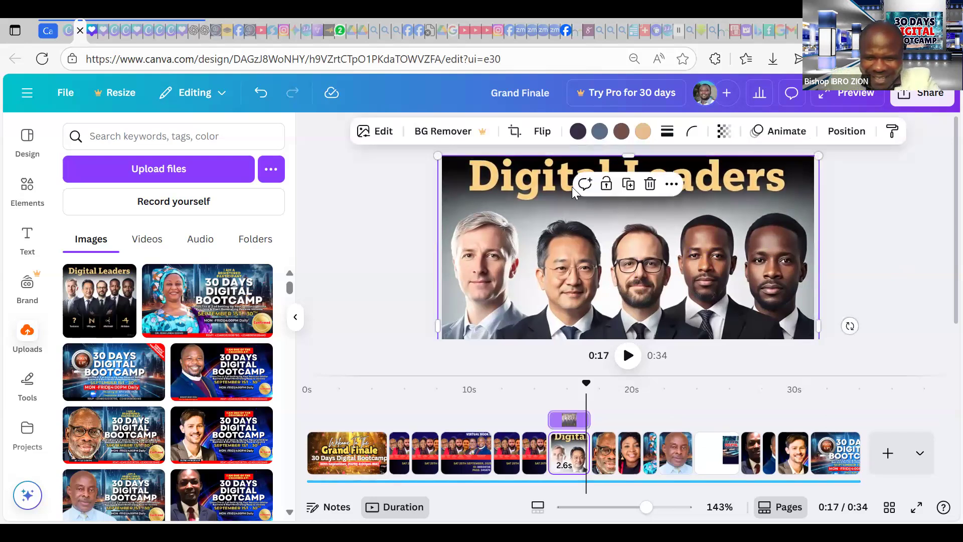
{"action": "left_click_drag", "start_coordinate": [598, 159], "coordinate": [627, 158]}
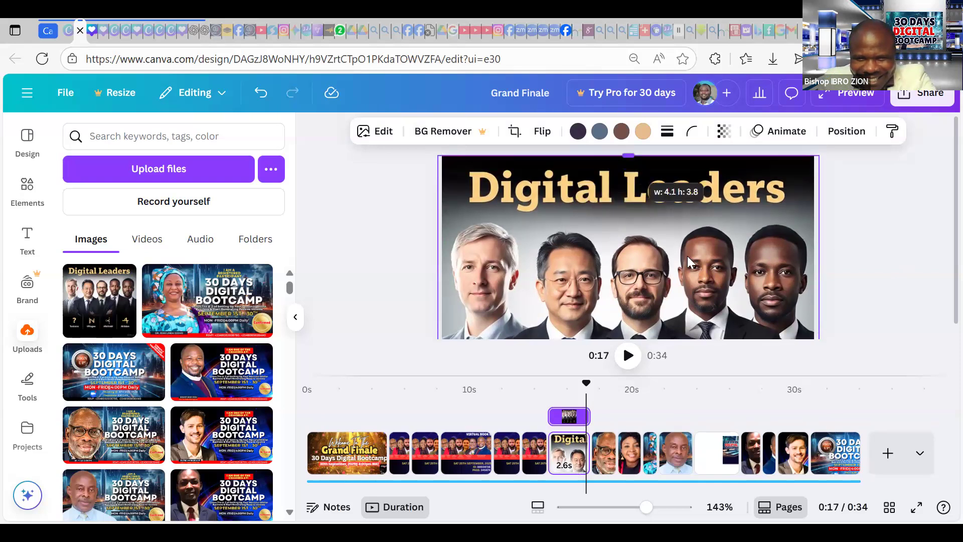
{"action": "left_click_drag", "start_coordinate": [687, 255], "coordinate": [688, 252]}
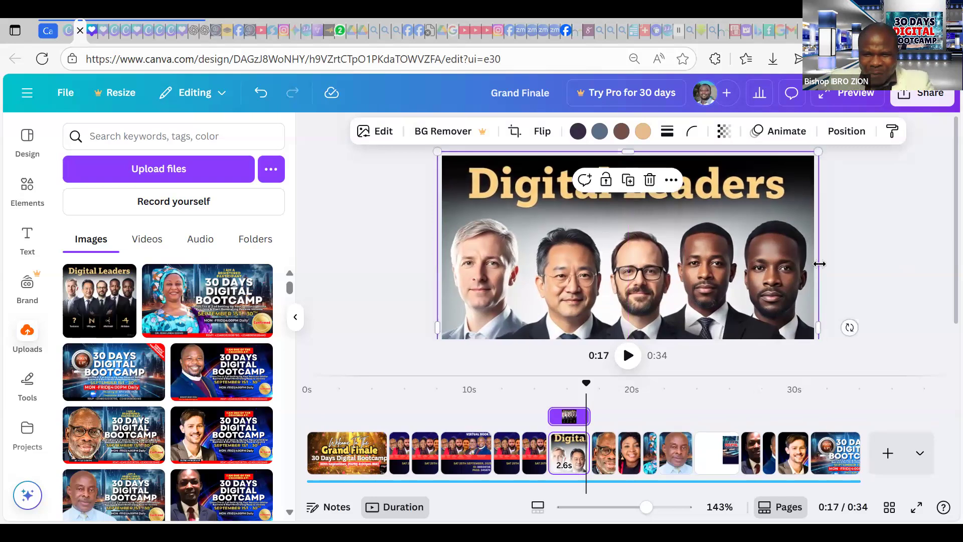
{"action": "left_click", "coordinate": [862, 256]}
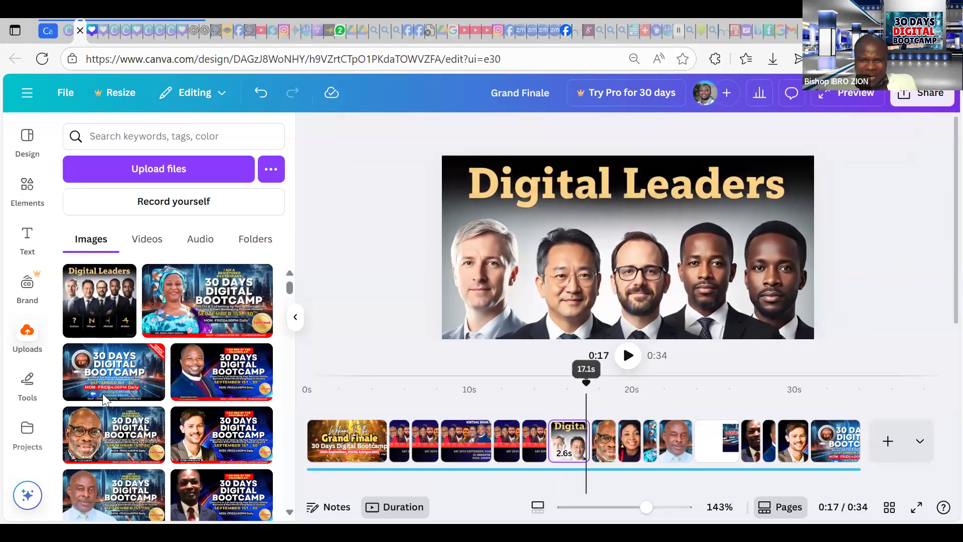
Step: Play the Grand Finale video from the beginning up to the small bootcamp flyer page at about 26 s
{"action": "key", "text": "Home"}
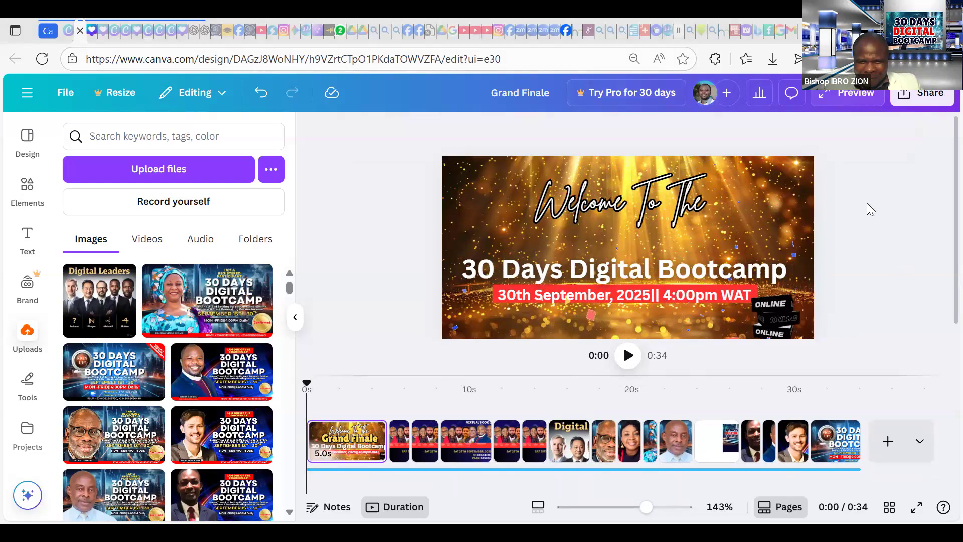
{"action": "key", "text": "space"}
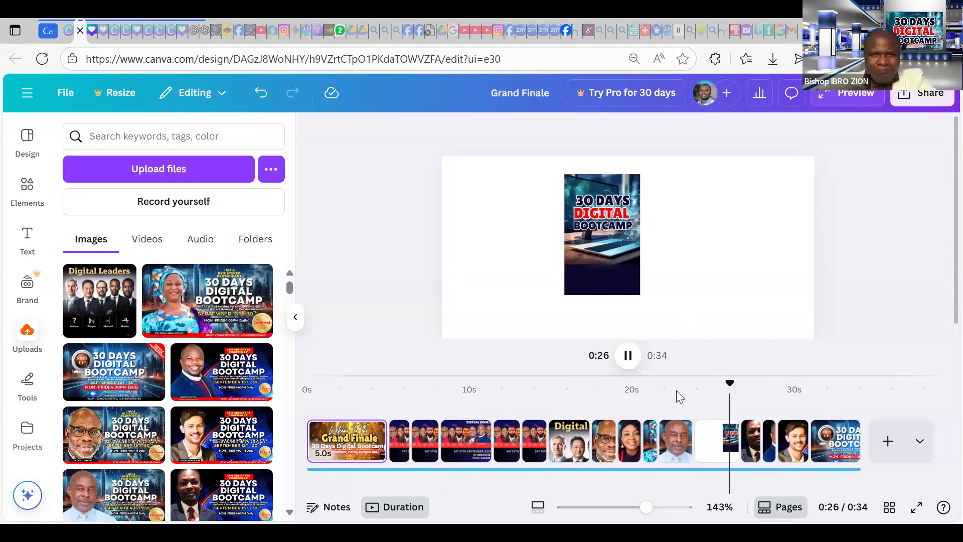
{"action": "key", "text": "space"}
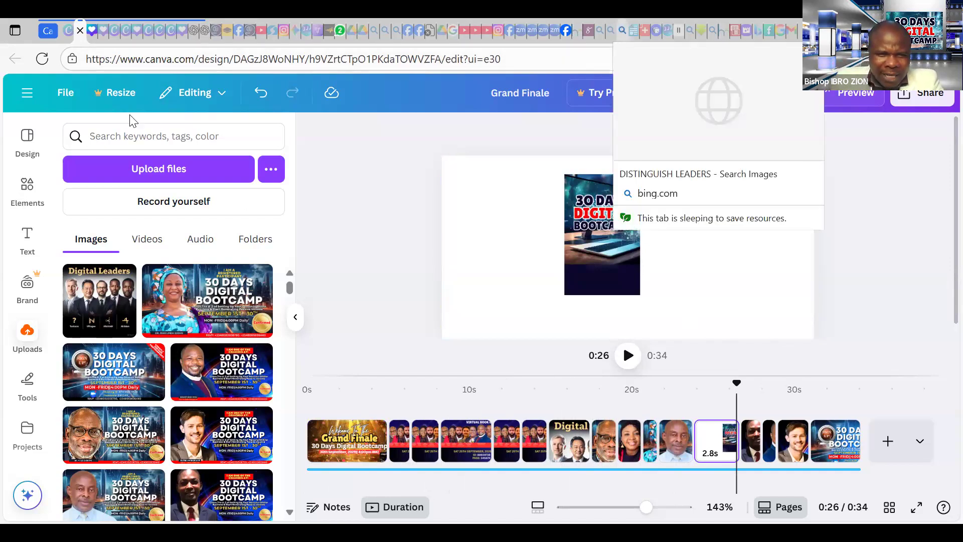
Step: Switch to the Bing image search and look for images of POWER HOUSE TRAINERS
{"action": "left_click", "coordinate": [622, 30]}
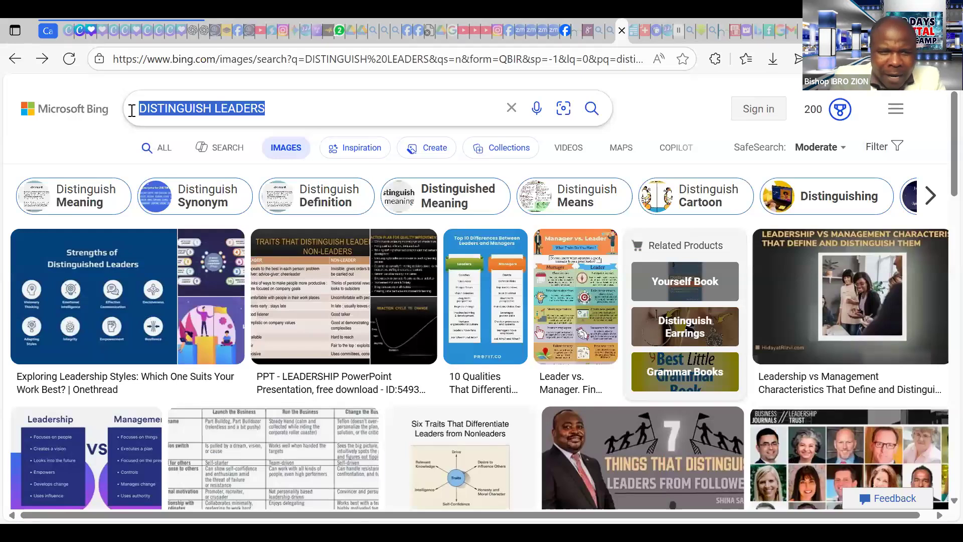
{"action": "type", "text": "POWER"}
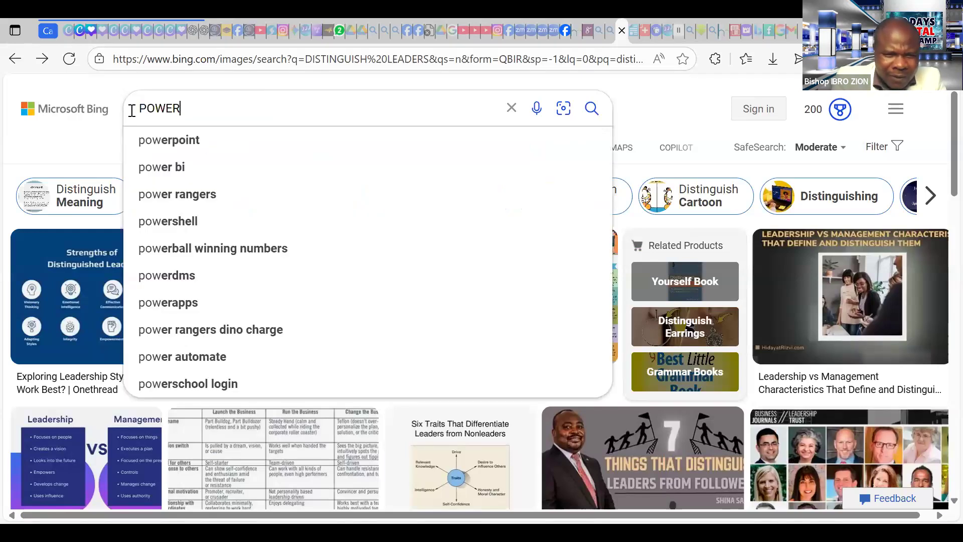
{"action": "type", "text": " HOOU"}
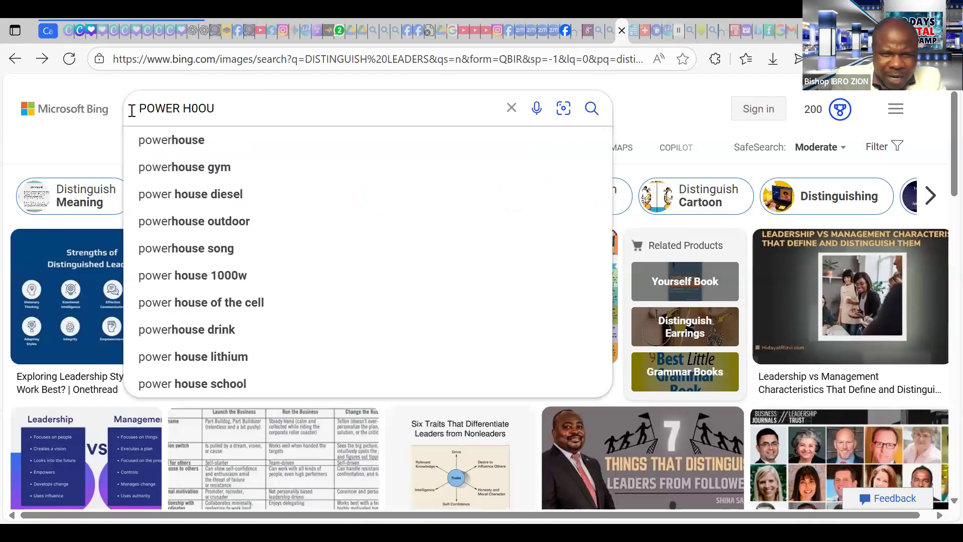
{"action": "key", "text": "BackSpace"}
{"action": "key", "text": "BackSpace"}
{"action": "key", "text": "BackSpace"}
{"action": "type", "text": "OUSE "}
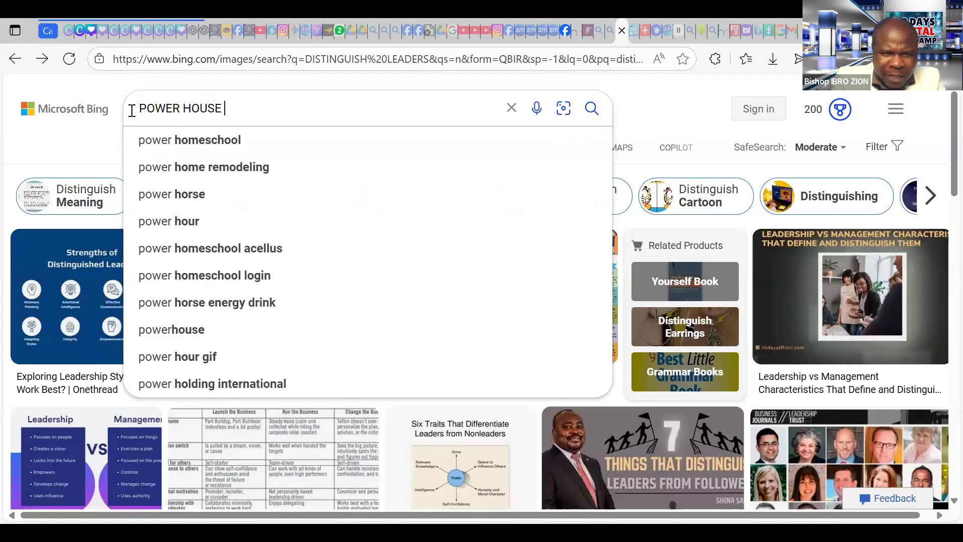
{"action": "type", "text": "TRAINERS"}
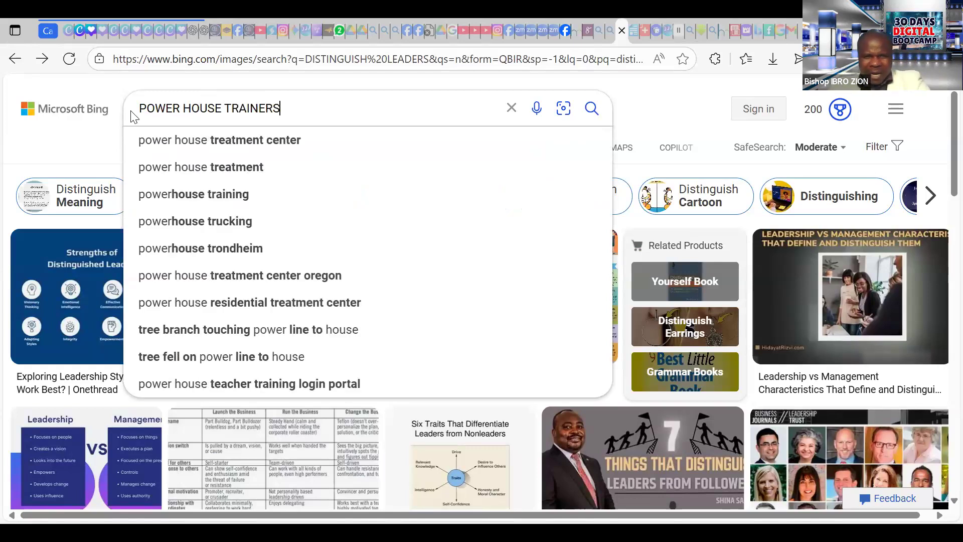
{"action": "key", "text": "Return"}
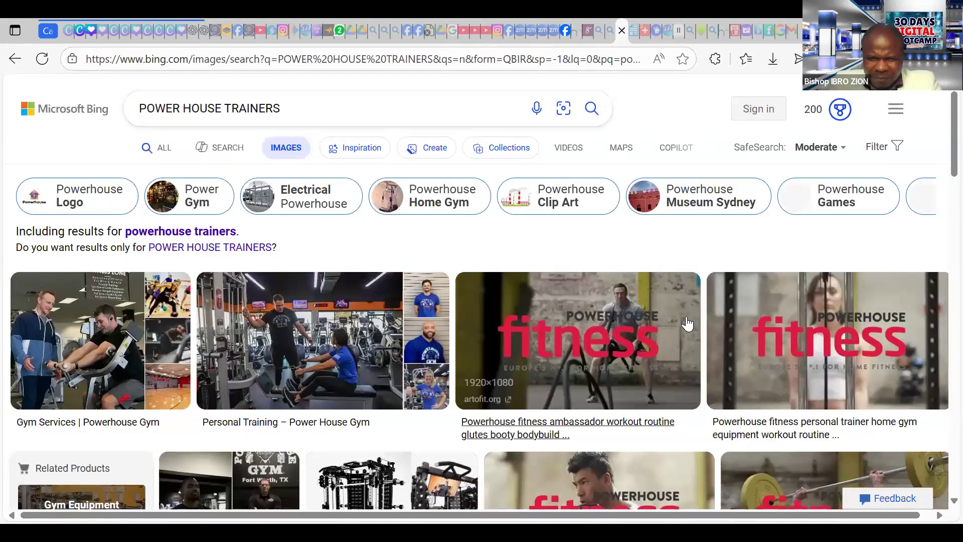
{"action": "scroll", "coordinate": [586, 286], "scroll_direction": "down", "scroll_amount": 5}
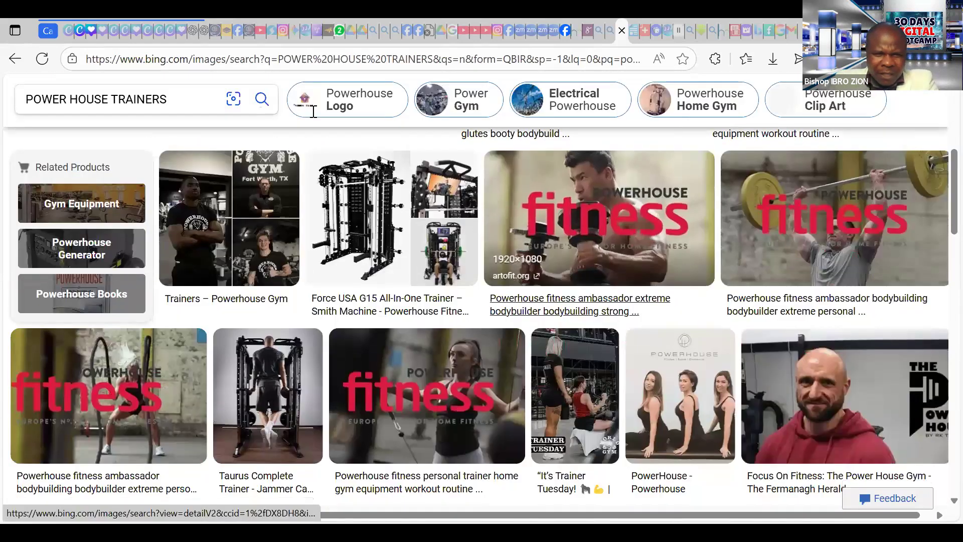
Step: Search Bing images for TRAINERS and look through the results for a suitable picture
{"action": "left_click", "coordinate": [29, 112]}
{"action": "type", "text": "TR"}
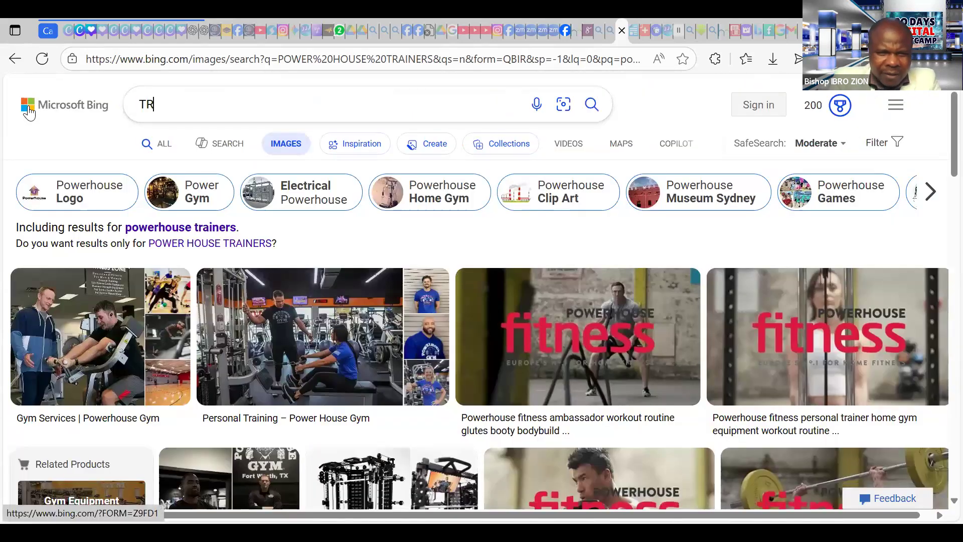
{"action": "type", "text": "AINERS"}
{"action": "key", "text": "Return"}
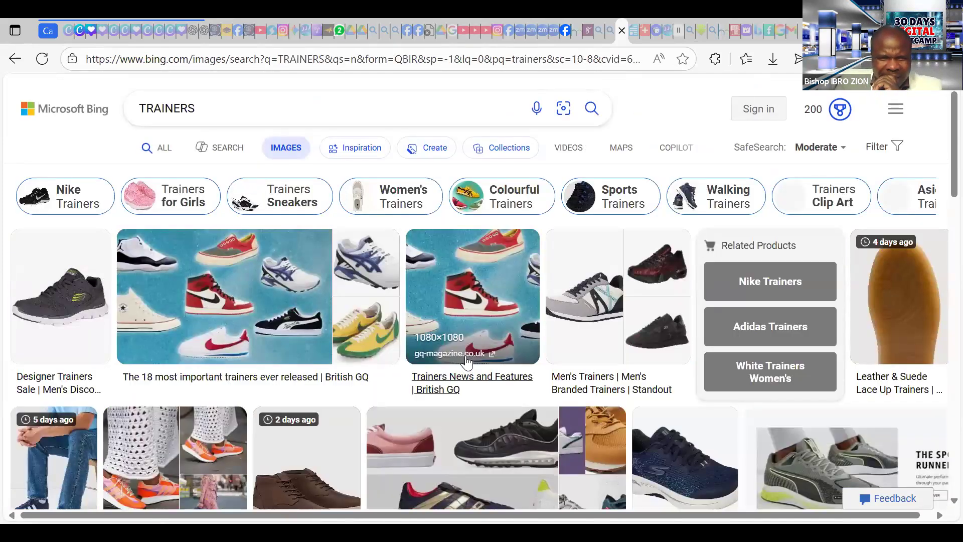
{"action": "scroll", "coordinate": [465, 360], "scroll_direction": "down", "scroll_amount": 10}
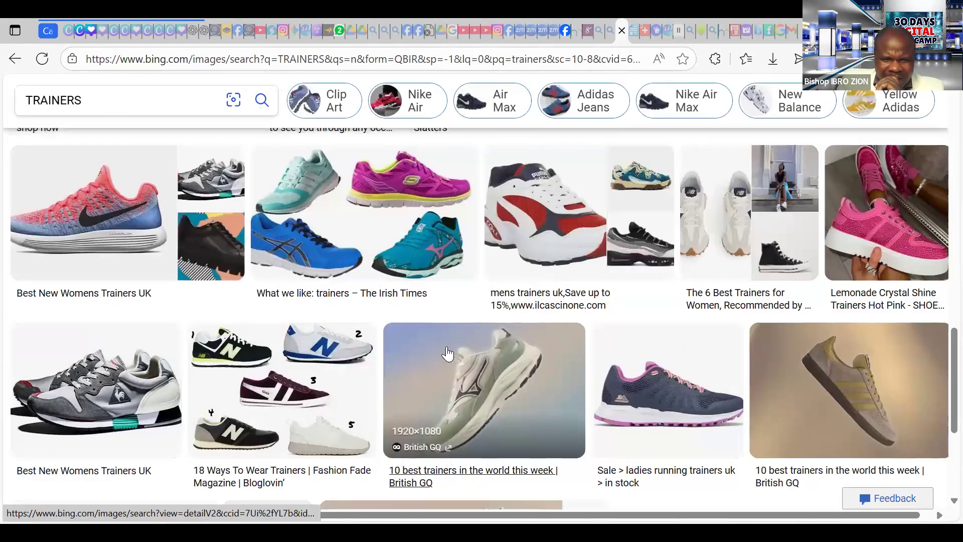
{"action": "scroll", "coordinate": [448, 354], "scroll_direction": "down", "scroll_amount": 10}
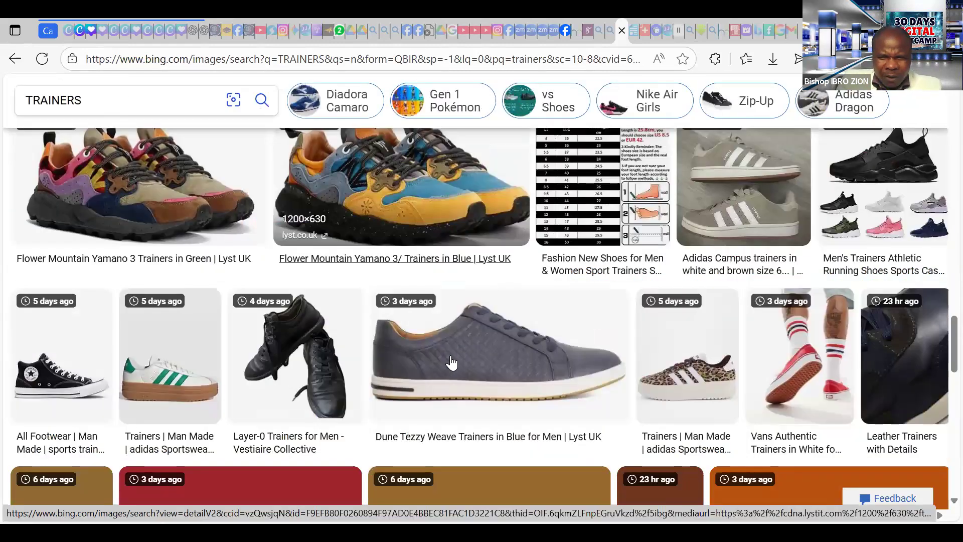
{"action": "scroll", "coordinate": [457, 351], "scroll_direction": "down", "scroll_amount": 10}
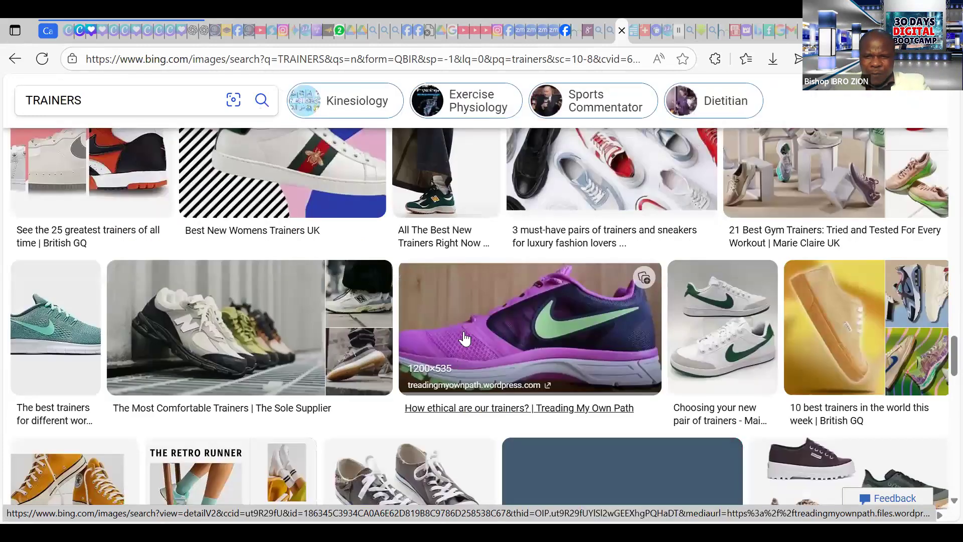
{"action": "scroll", "coordinate": [464, 338], "scroll_direction": "down", "scroll_amount": 5}
{"action": "scroll", "coordinate": [473, 146], "scroll_direction": "up", "scroll_amount": 8}
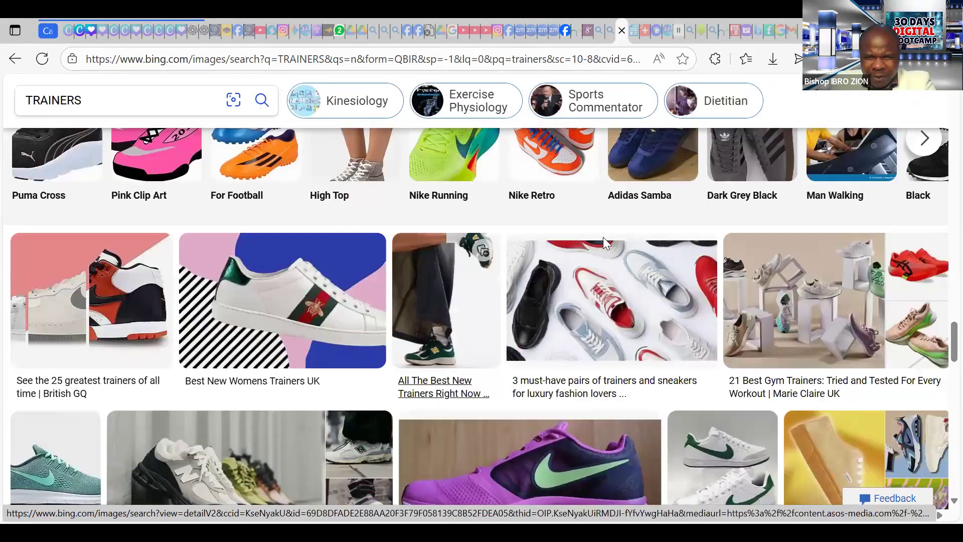
Step: Switch back to the Canva video and delete the small 30 Days Digital Bootcamp flyer from the 2.8-second page
{"action": "key", "text": "ctrl+1"}
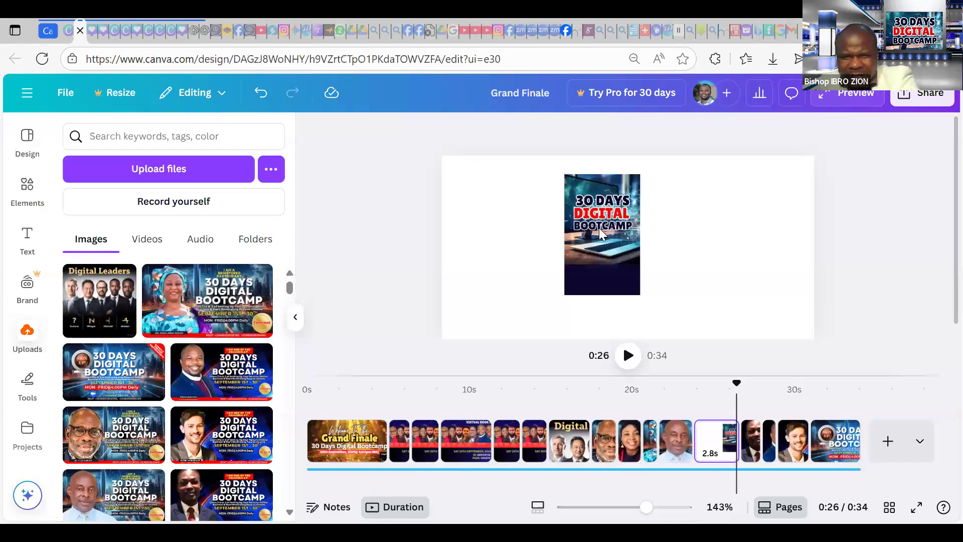
{"action": "left_click", "coordinate": [600, 228]}
{"action": "key", "text": "Delete"}
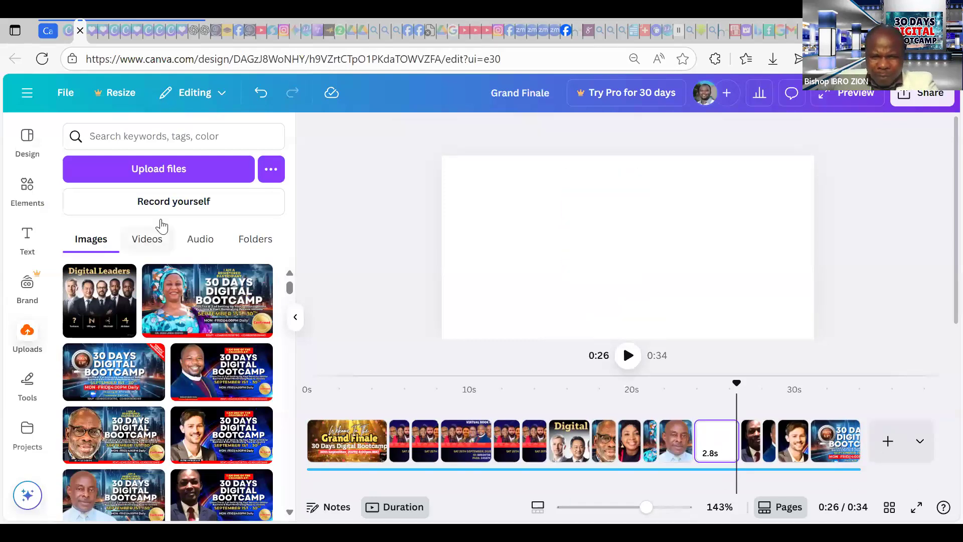
Step: Add the heading POWER HOUSE TRAINERS to the emptied 2.8-second page and increase its font size to 19
{"action": "key", "text": "t"}
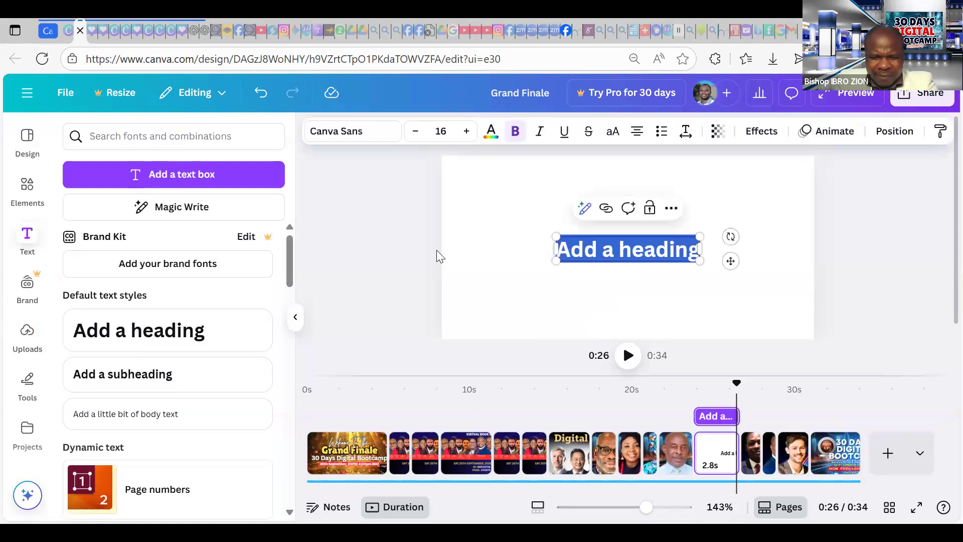
{"action": "type", "text": "POW"}
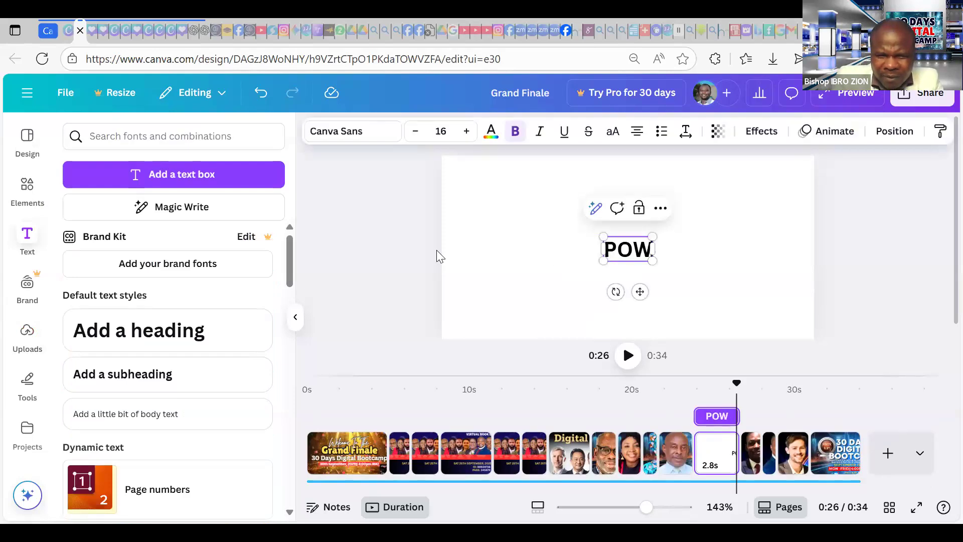
{"action": "type", "text": "ER HOUR"}
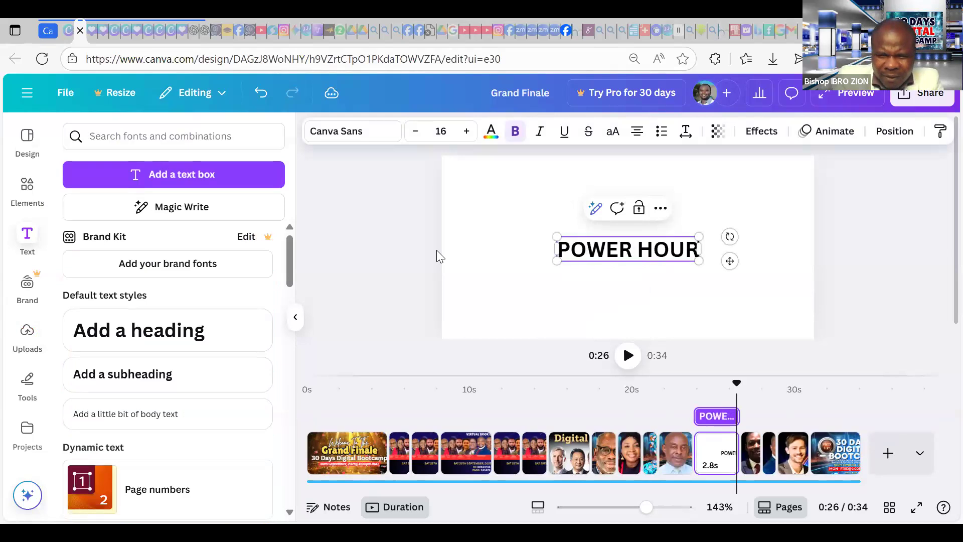
{"action": "key", "text": "BackSpace"}
{"action": "type", "text": "SE TRAINER"}
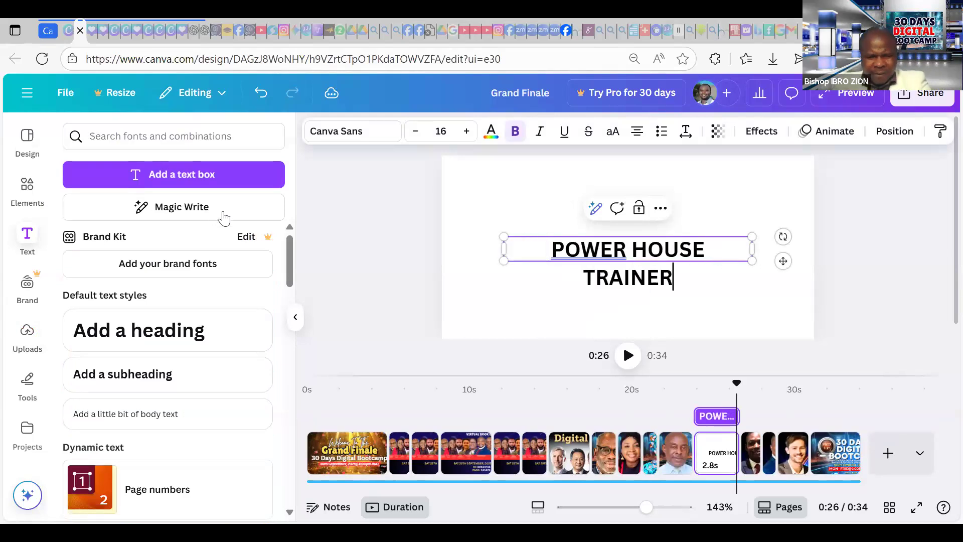
{"action": "type", "text": "S"}
{"action": "key", "text": "ctrl+a"}
{"action": "key", "text": "ctrl+shift+period"}
{"action": "key", "text": "ctrl+shift+period"}
{"action": "key", "text": "ctrl+shift+period"}
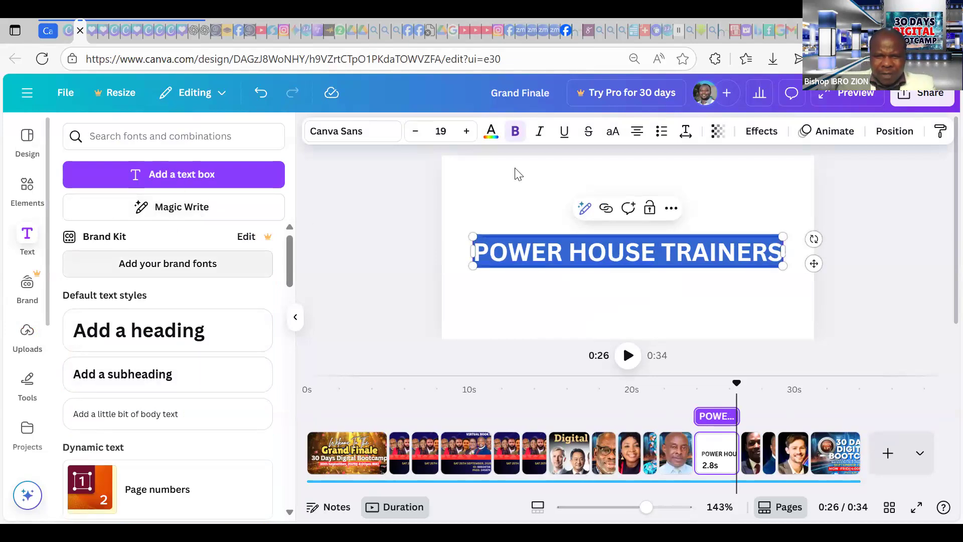
Step: Give the POWER HOUSE TRAINERS page a turquoise-to-dark-blue default gradient background
{"action": "key", "text": "Escape"}
{"action": "key", "text": "Escape"}
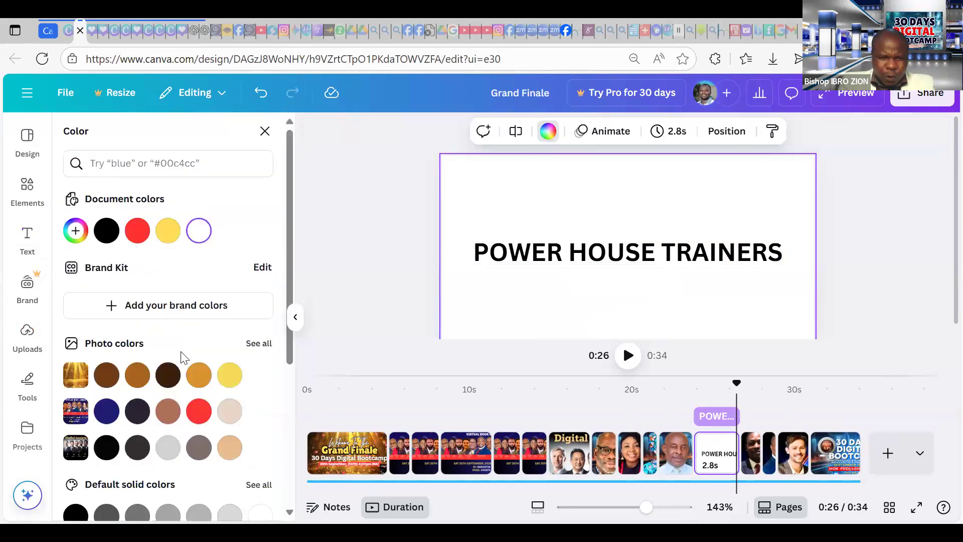
{"action": "scroll", "coordinate": [233, 451], "scroll_direction": "down", "scroll_amount": 5}
{"action": "left_click", "coordinate": [260, 467]}
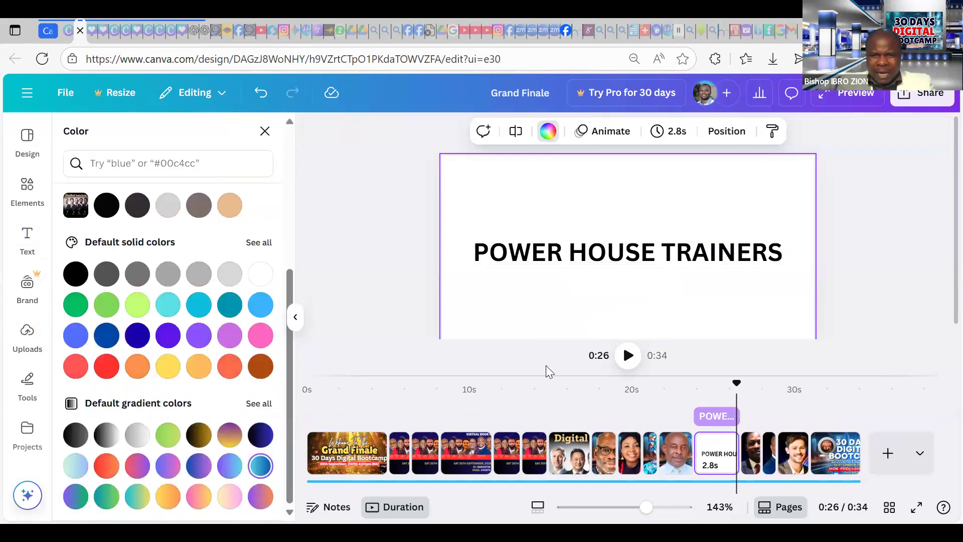
Step: Colour the POWER HOUSE TRAINERS heading white and apply the Outline effect in black
{"action": "left_click", "coordinate": [602, 253]}
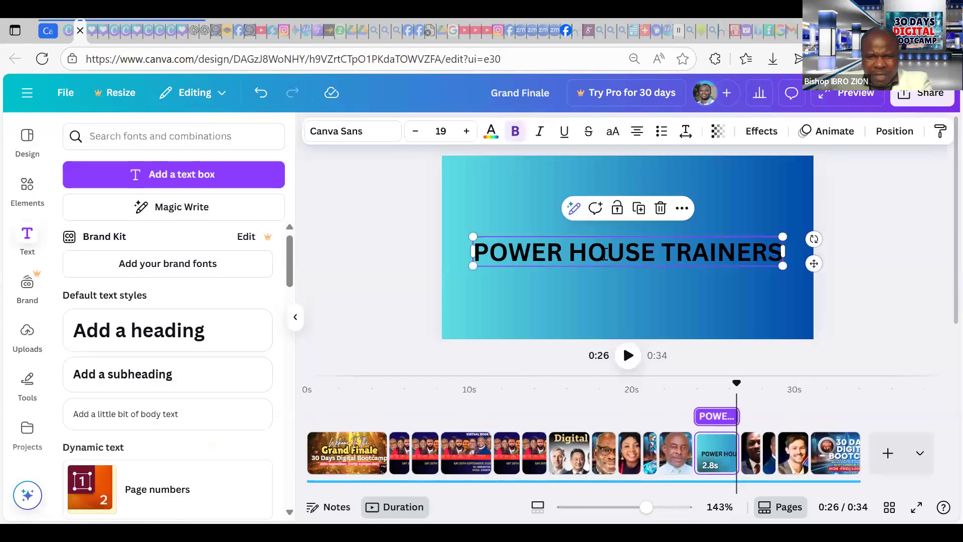
{"action": "triple_click", "coordinate": [603, 254]}
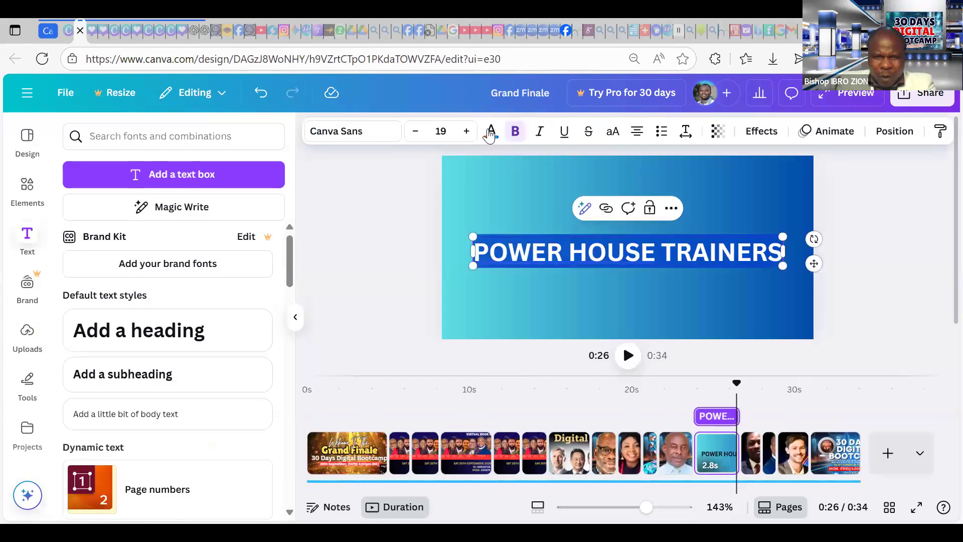
{"action": "left_click", "coordinate": [207, 231]}
{"action": "left_click", "coordinate": [761, 130]}
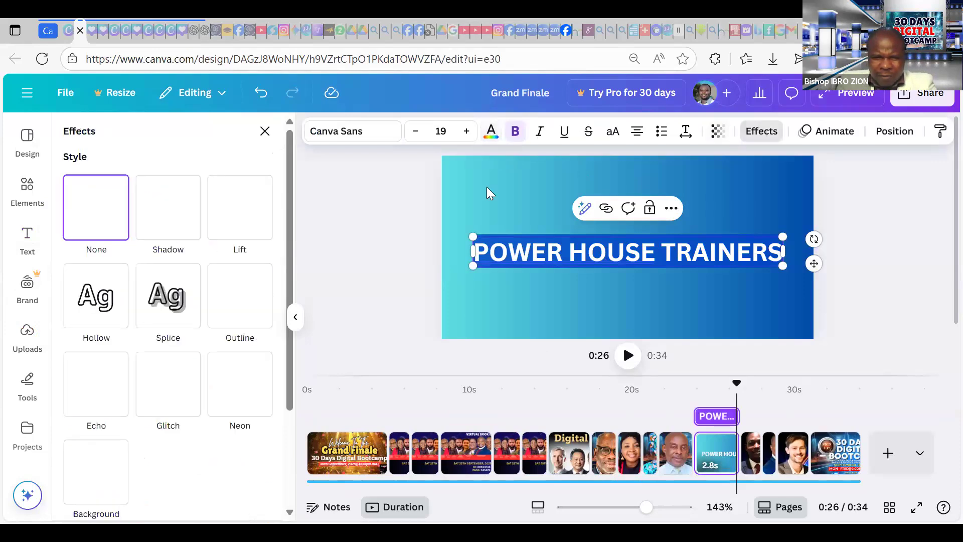
{"action": "left_click", "coordinate": [245, 304]}
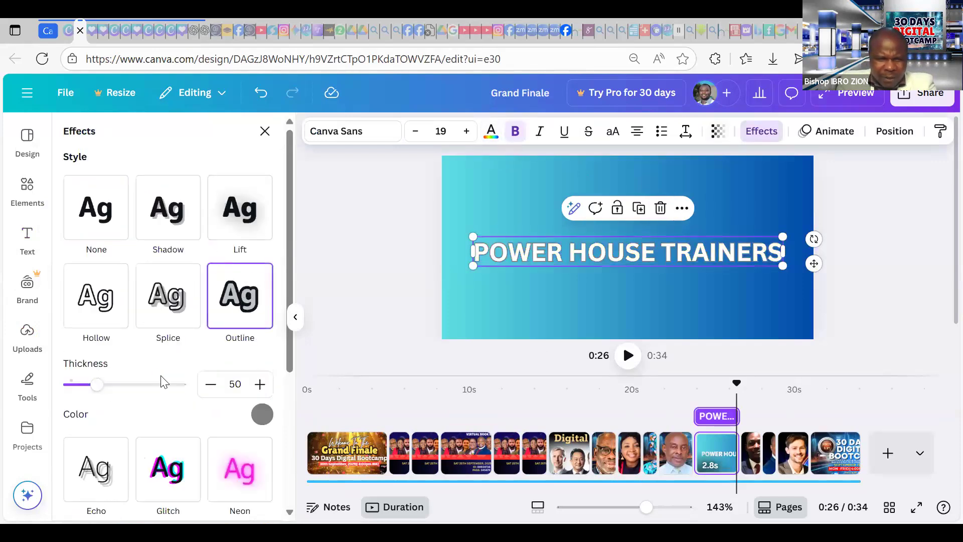
{"action": "left_click", "coordinate": [259, 410]}
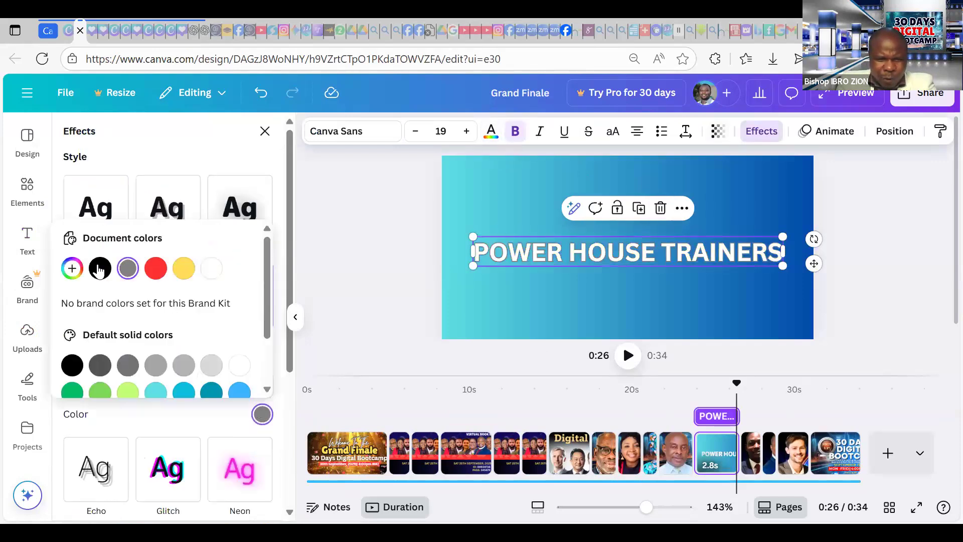
{"action": "left_click", "coordinate": [100, 269]}
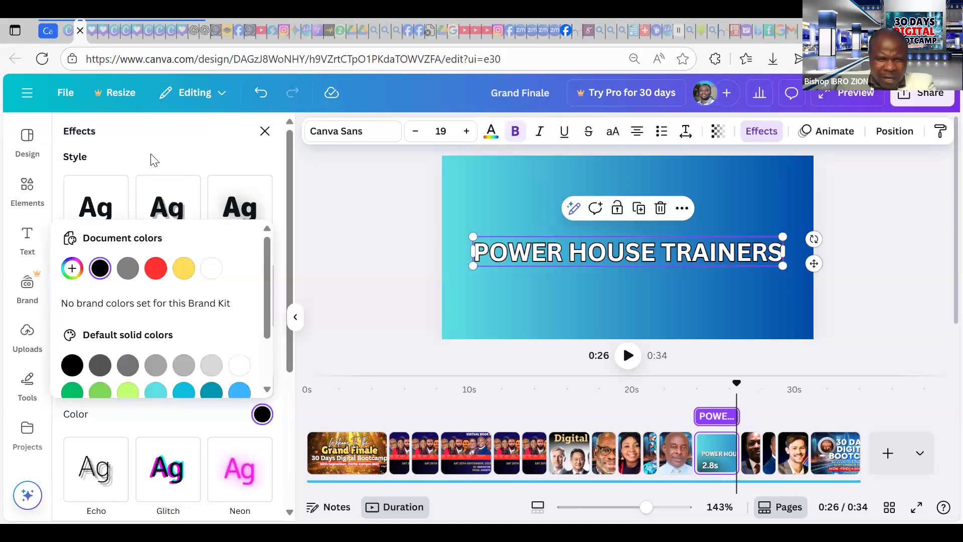
Step: Try the Gagalin font on the POWER HOUSE TRAINERS heading, then set it to Archivo Black
{"action": "left_click", "coordinate": [348, 132]}
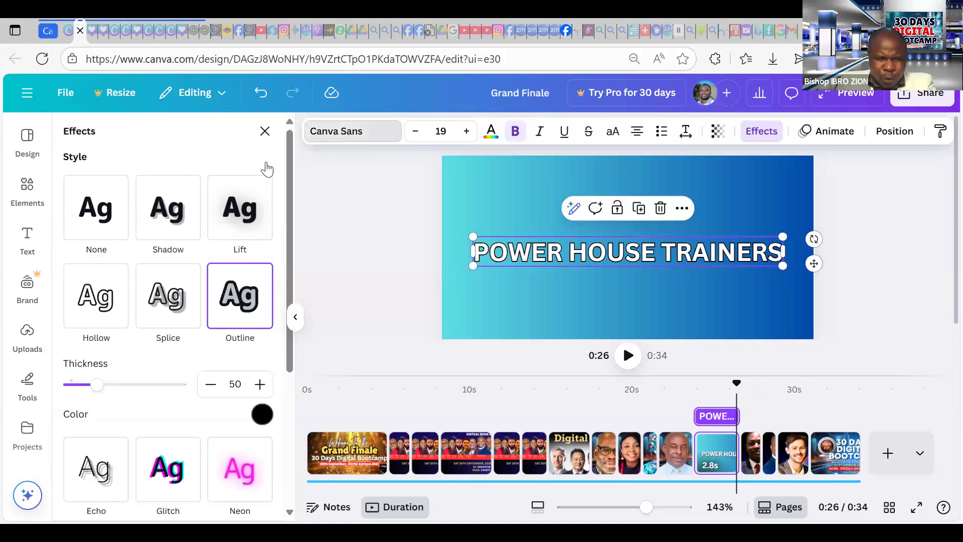
{"action": "left_click", "coordinate": [137, 342]}
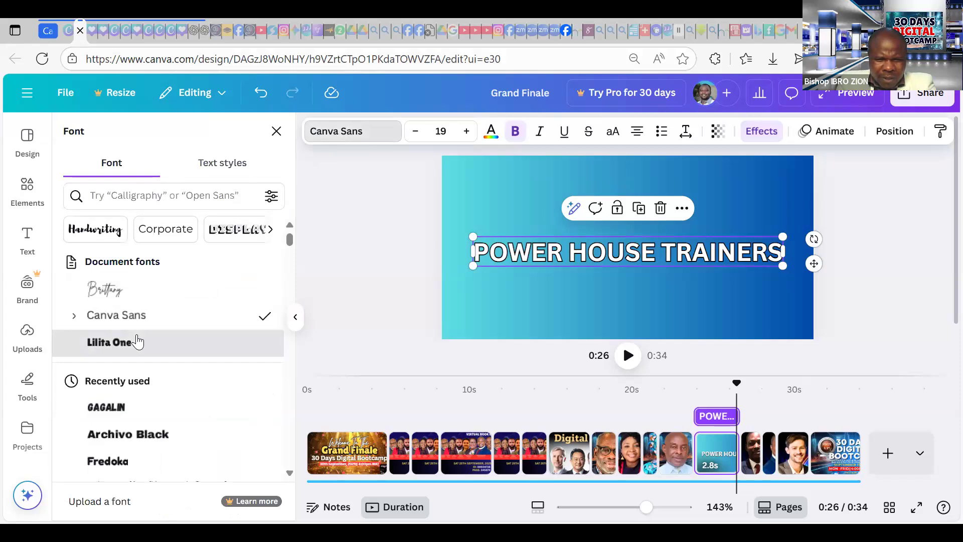
{"action": "left_click", "coordinate": [126, 408]}
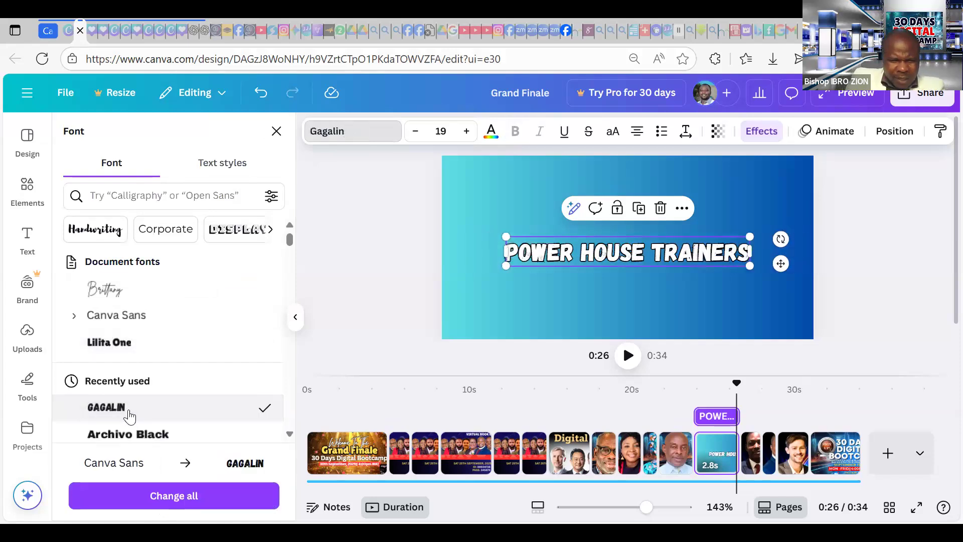
{"action": "left_click", "coordinate": [137, 435]}
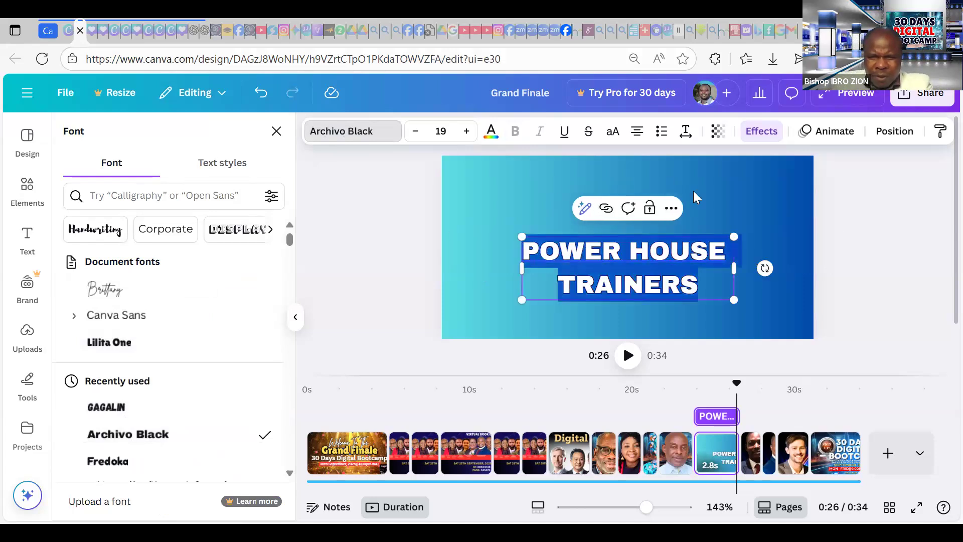
Step: Tighten the POWER HOUSE TRAINERS heading's line spacing to 1.01
{"action": "left_click", "coordinate": [685, 130]}
{"action": "left_click_drag", "start_coordinate": [661, 234], "coordinate": [642, 234]}
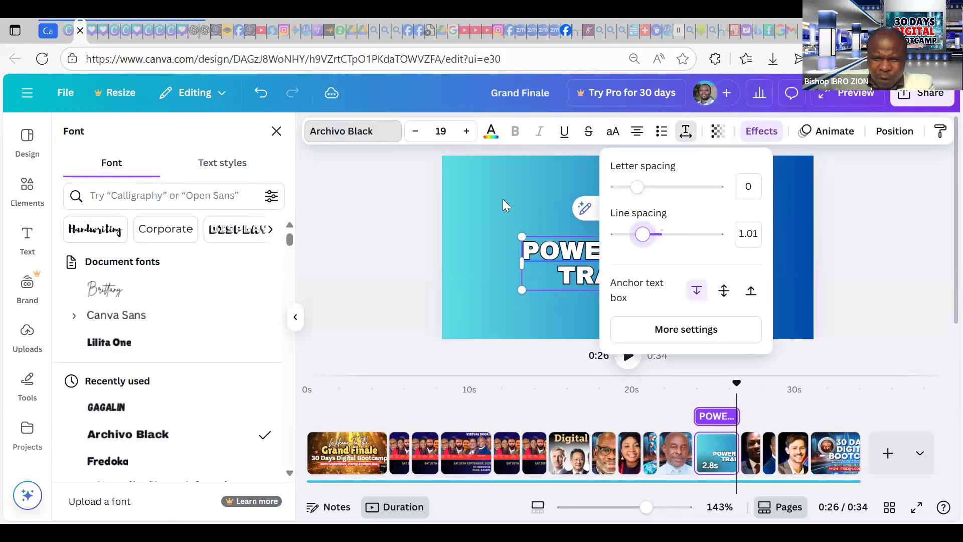
{"action": "key", "text": "Escape"}
{"action": "key", "text": "Escape"}
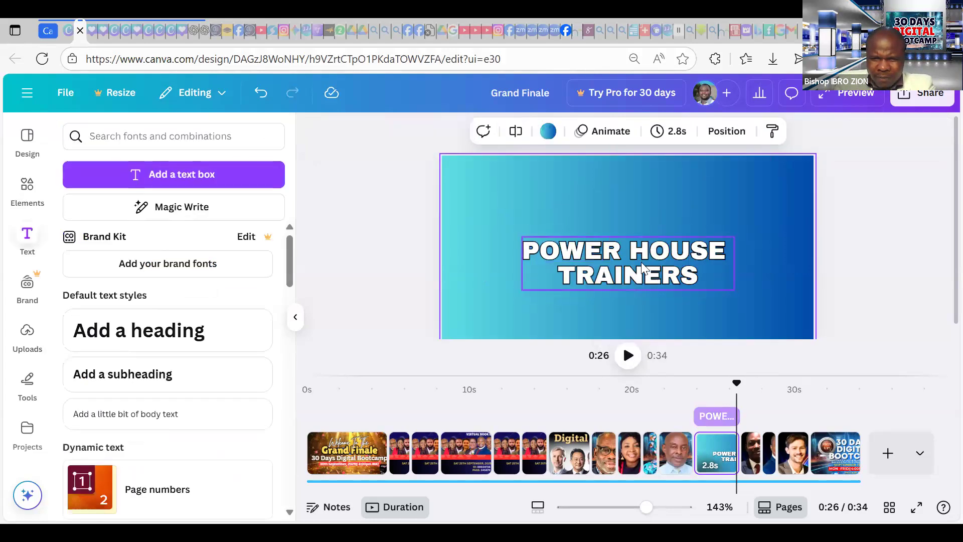
Step: Move the POWER HOUSE TRAINERS heading upward and enlarge it to font size 23.2 near the page centre
{"action": "left_click_drag", "start_coordinate": [643, 268], "coordinate": [641, 242]}
{"action": "left_click_drag", "start_coordinate": [507, 209], "coordinate": [475, 201]}
{"action": "left_click_drag", "start_coordinate": [618, 245], "coordinate": [655, 262]}
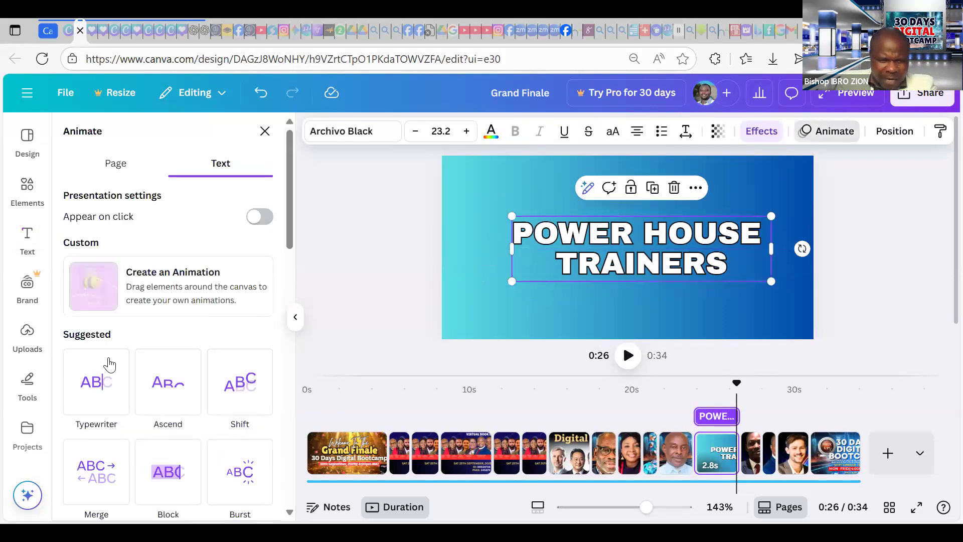
Step: Try the Wipe and Blur animations on the heading, then apply Pan and nudge the heading closer to the page centre
{"action": "scroll", "coordinate": [110, 366], "scroll_direction": "down", "scroll_amount": 1}
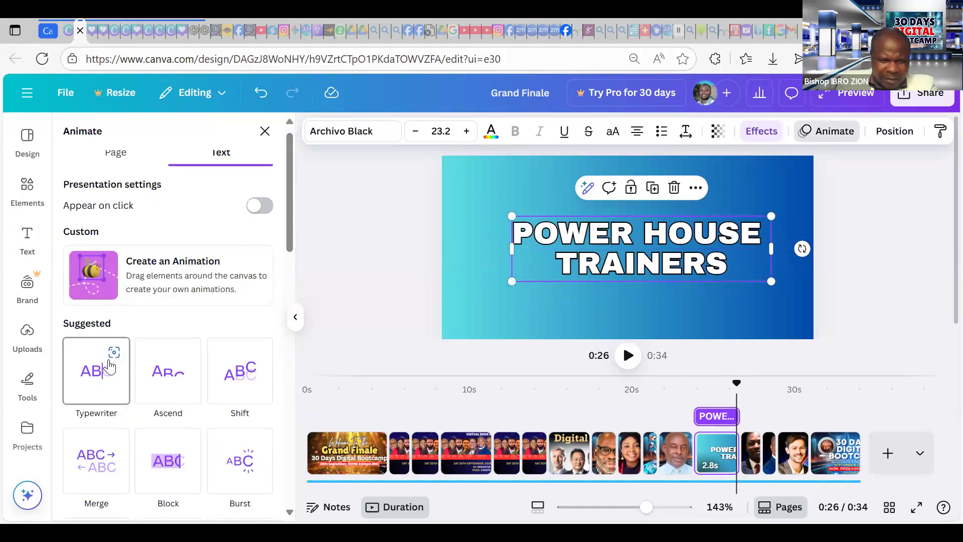
{"action": "scroll", "coordinate": [102, 265], "scroll_direction": "down", "scroll_amount": 5}
{"action": "left_click", "coordinate": [103, 258]}
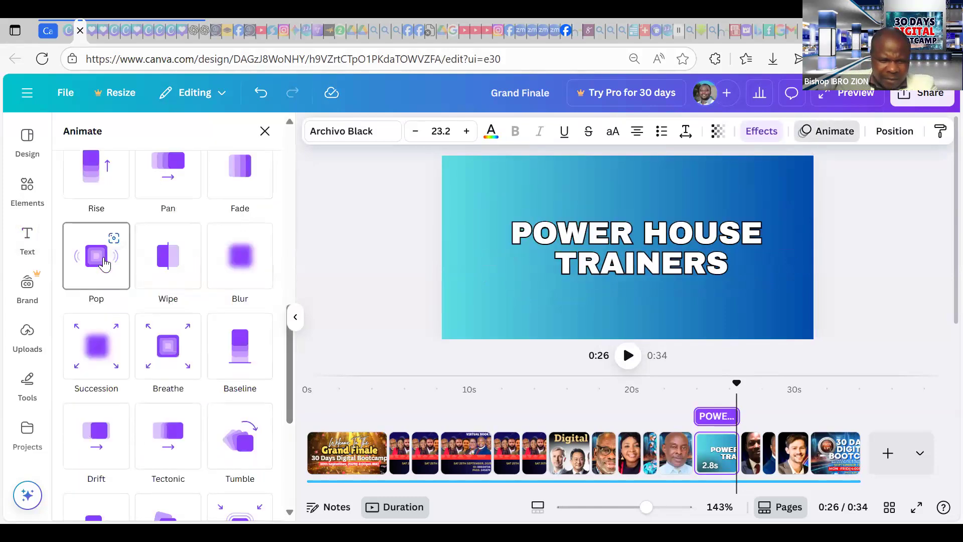
{"action": "left_click", "coordinate": [169, 266]}
{"action": "left_click", "coordinate": [238, 248]}
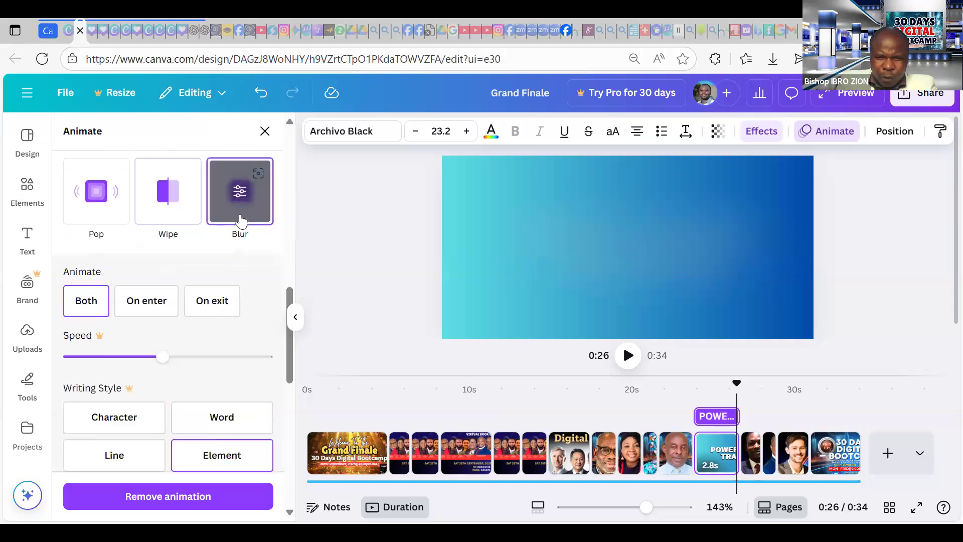
{"action": "scroll", "coordinate": [216, 242], "scroll_direction": "up", "scroll_amount": 4}
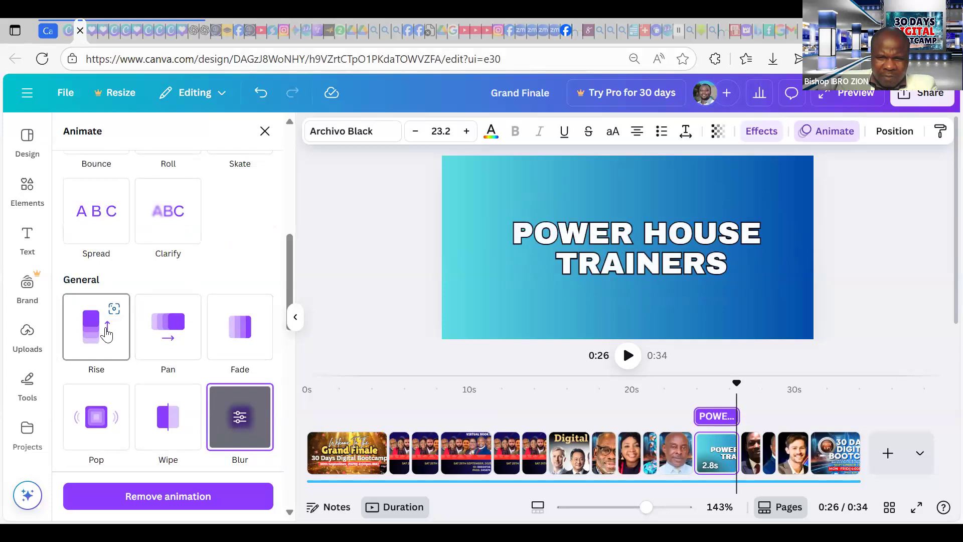
{"action": "left_click", "coordinate": [168, 326]}
{"action": "left_click_drag", "start_coordinate": [638, 234], "coordinate": [644, 247]}
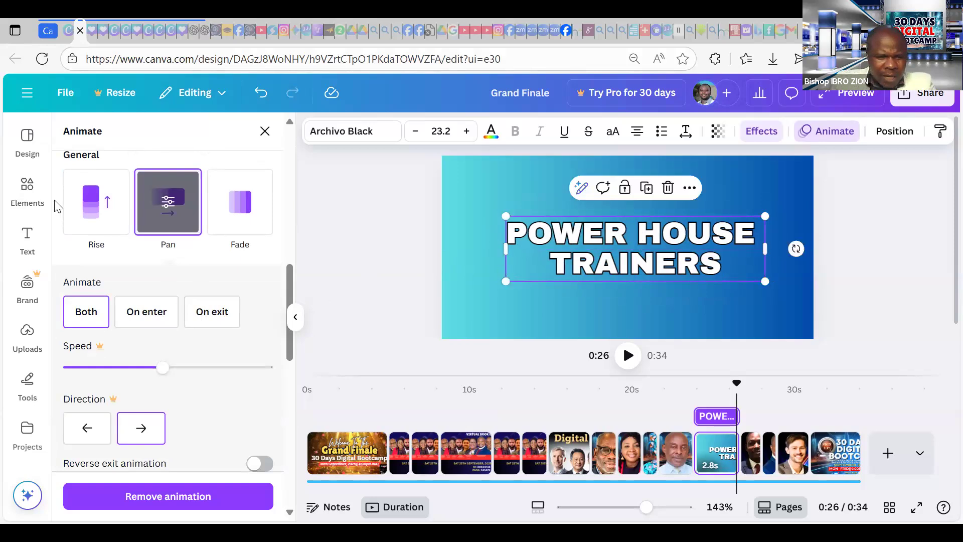
Step: Add the recently used animated converging-arrows graphic behind the heading, enlarge it and centre it on the page
{"action": "left_click", "coordinate": [27, 185]}
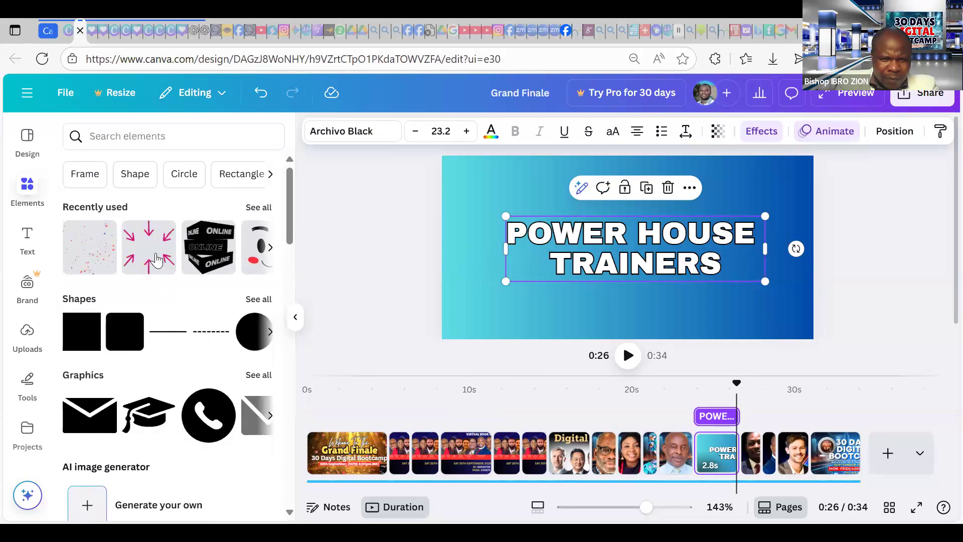
{"action": "left_click", "coordinate": [156, 259]}
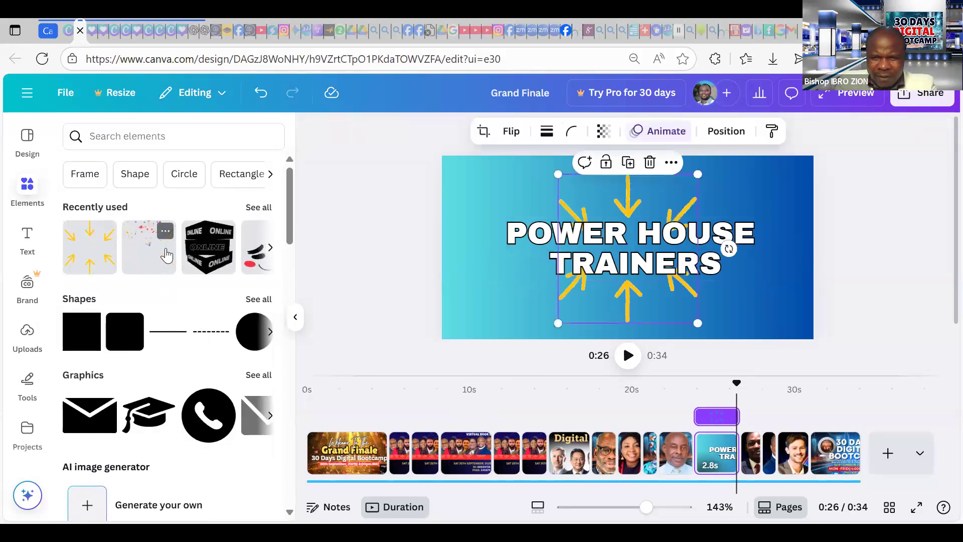
{"action": "left_click_drag", "start_coordinate": [697, 172], "coordinate": [733, 146]}
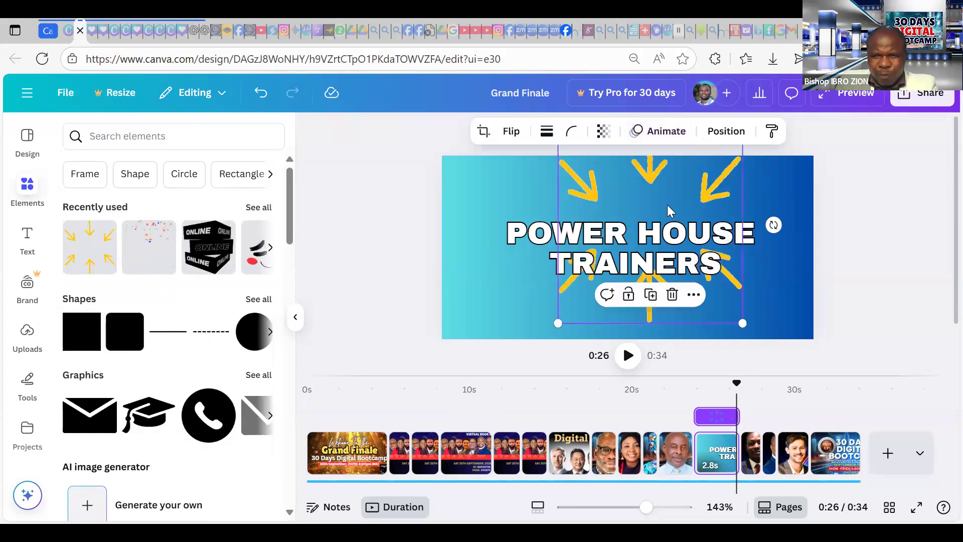
{"action": "left_click", "coordinate": [755, 317]}
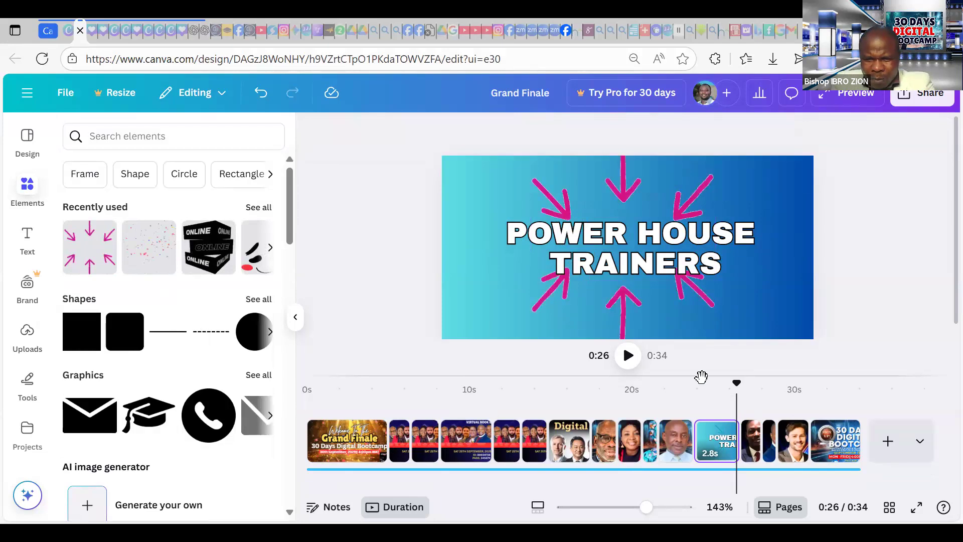
Step: Play the video to its end and view its last page in full-screen presentation
{"action": "left_click", "coordinate": [629, 356]}
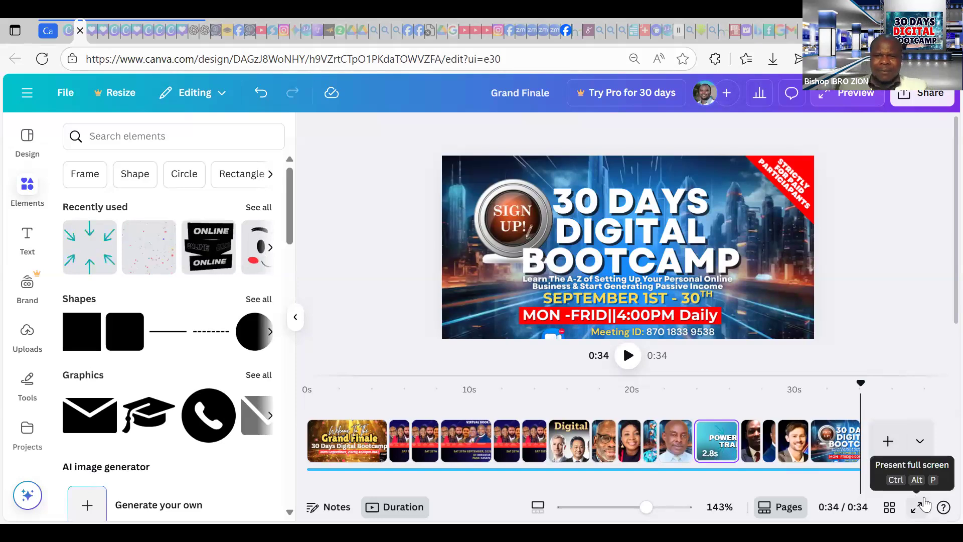
{"action": "left_click", "coordinate": [924, 503]}
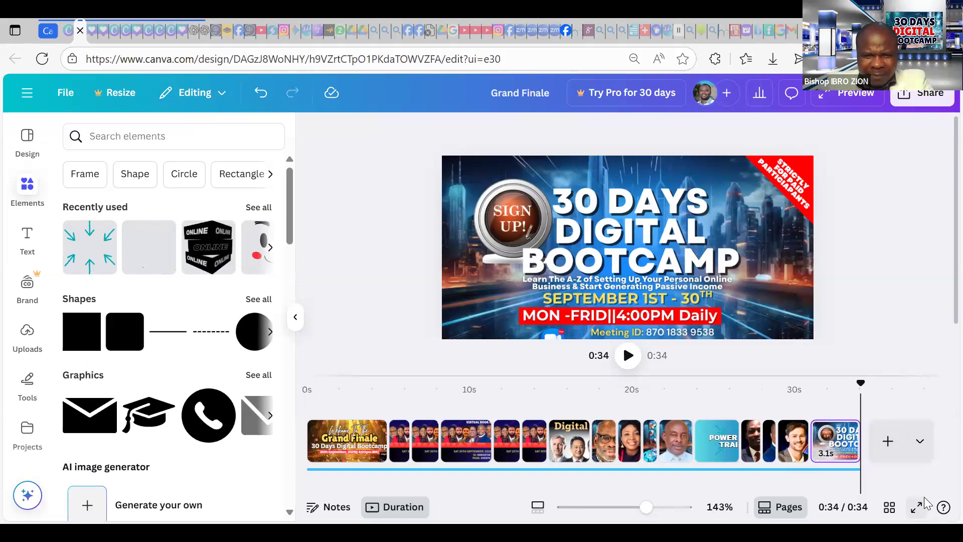
{"action": "left_click", "coordinate": [923, 502]}
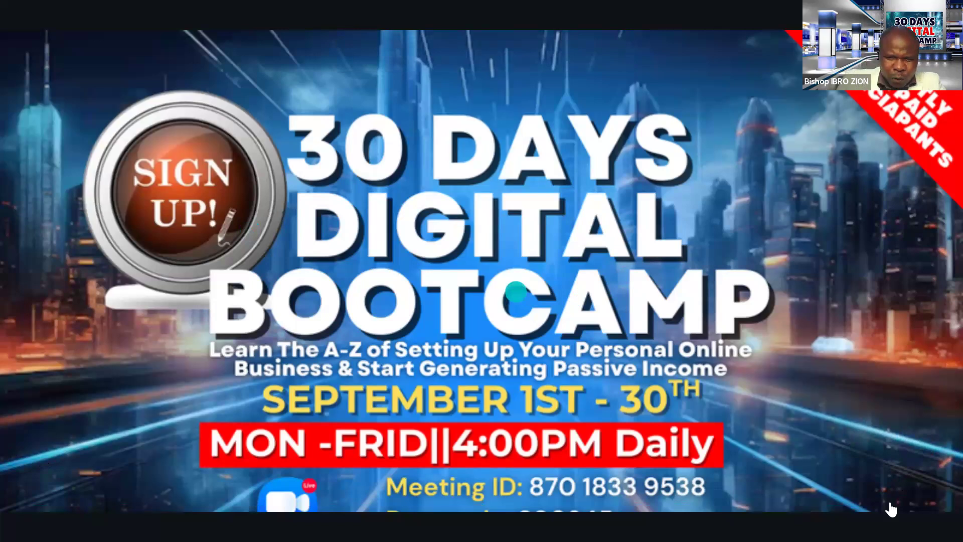
{"action": "left_click", "coordinate": [917, 513]}
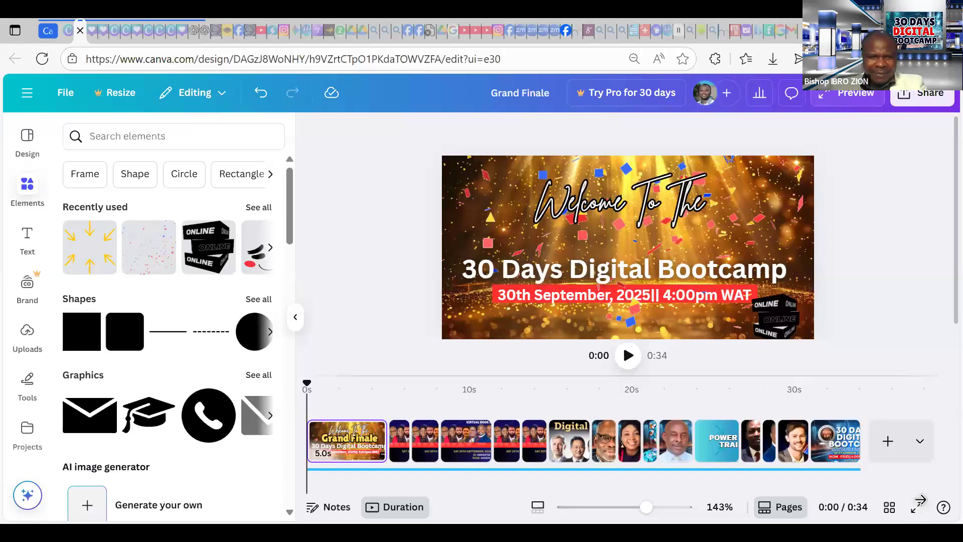
Step: Present the video full screen from the first page and advance through its pages to review them
{"action": "left_click", "coordinate": [919, 503]}
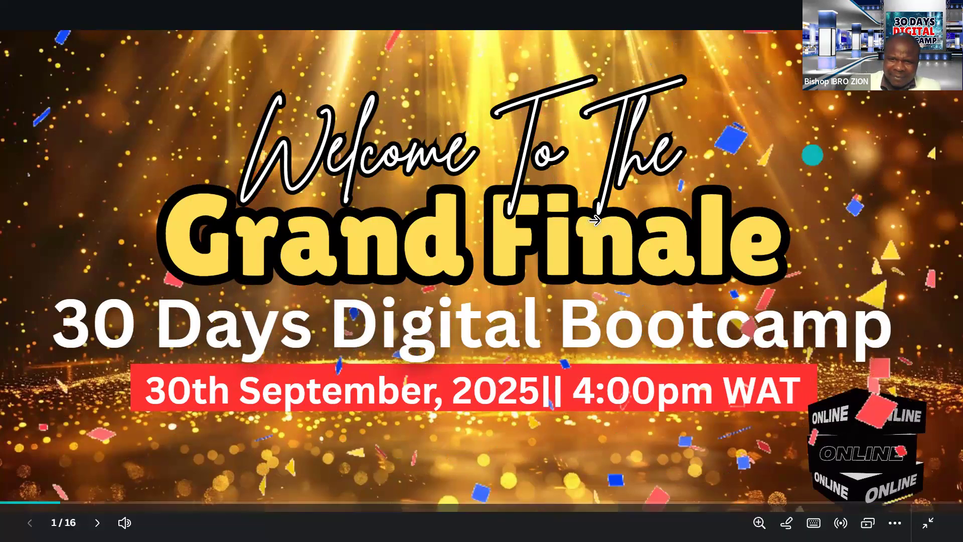
{"action": "key", "text": "Right"}
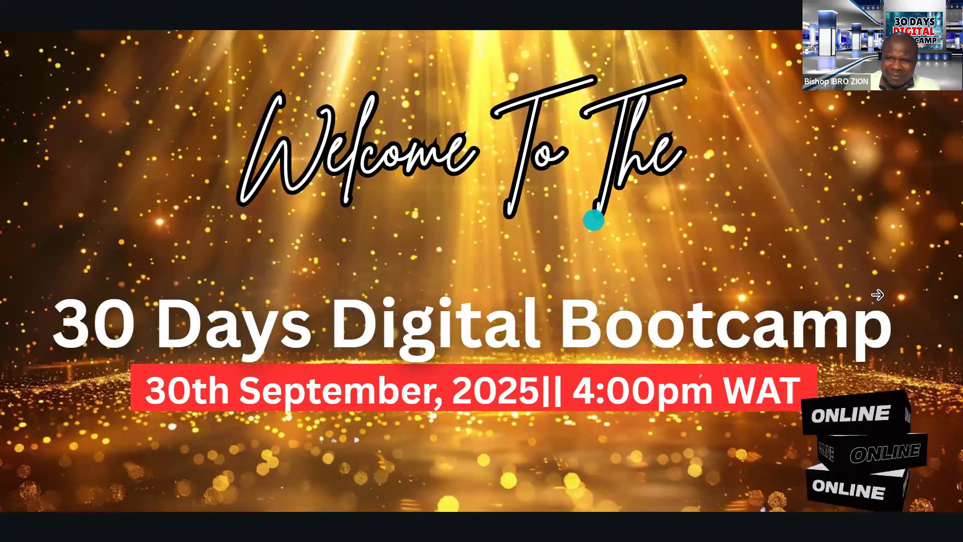
{"action": "left_click", "coordinate": [905, 291]}
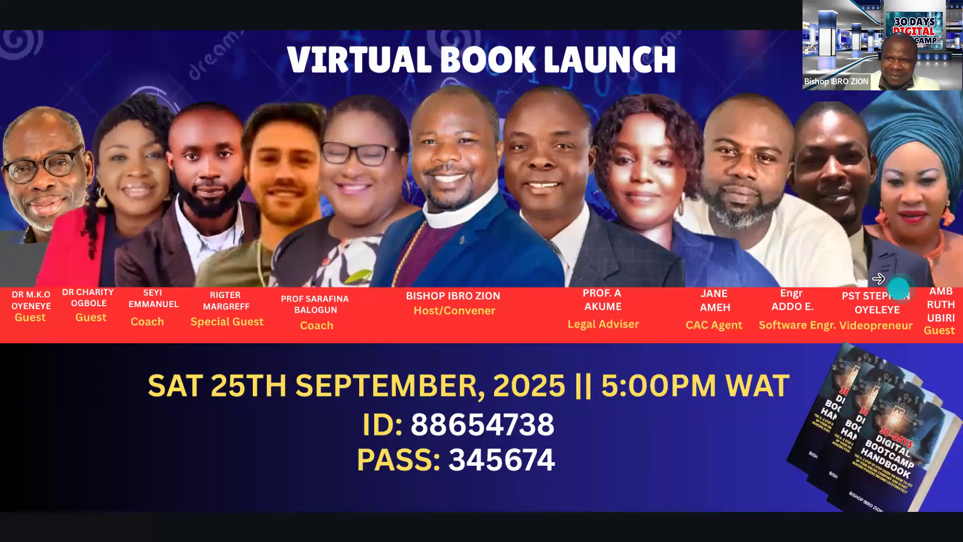
{"action": "left_click", "coordinate": [610, 89]}
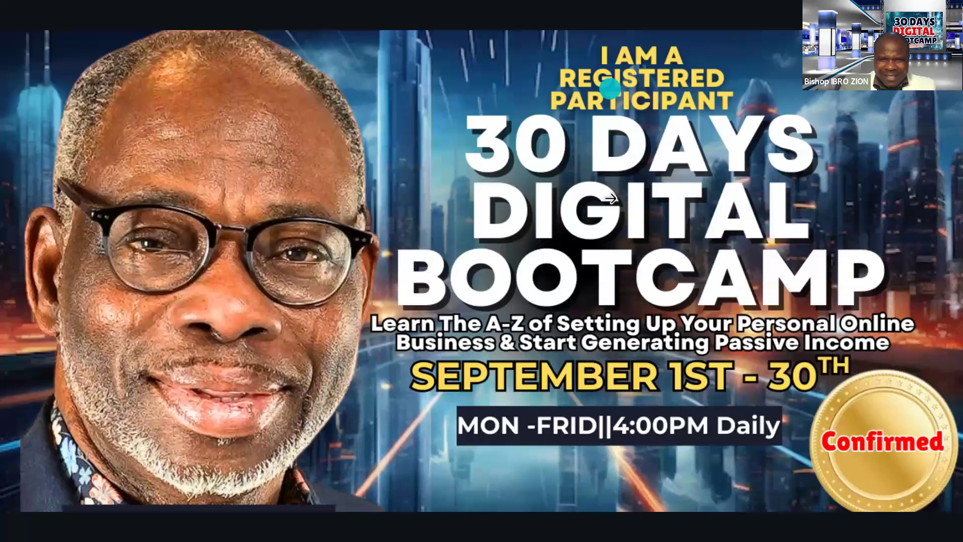
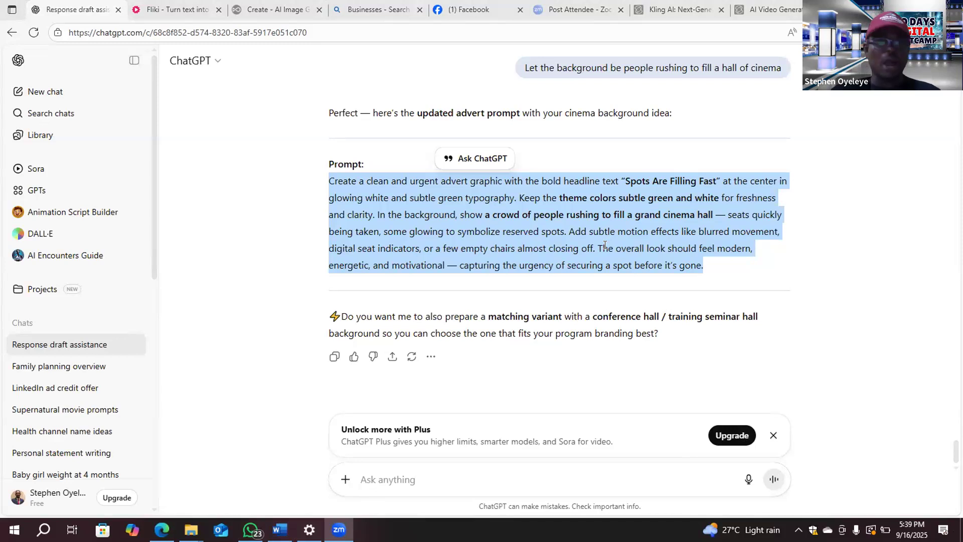
Step: Switch to ChatGPT, start a new chat and enter the prompt beginning "Hey, I want to create a movie script in the line of the"
{"action": "left_click", "coordinate": [390, 480]}
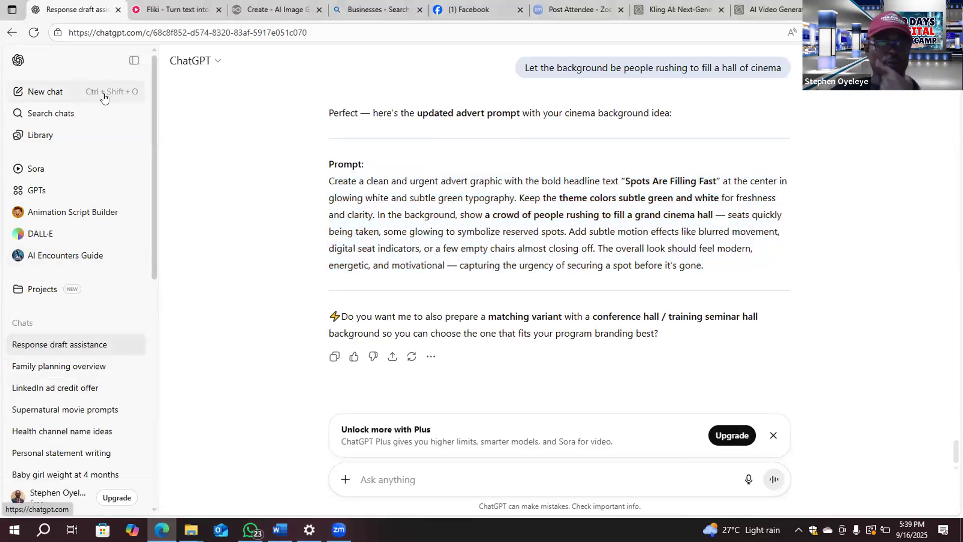
{"action": "left_click", "coordinate": [73, 93]}
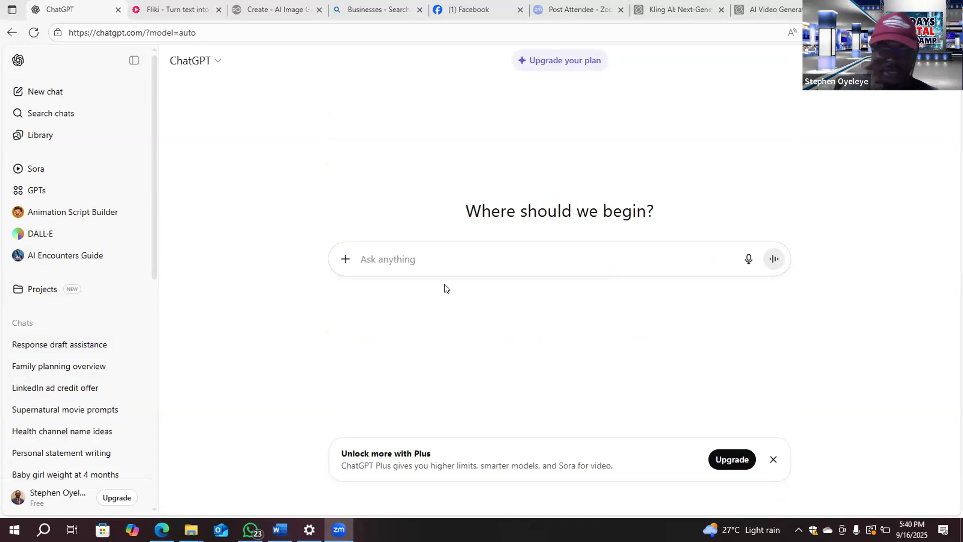
{"action": "left_click", "coordinate": [386, 263]}
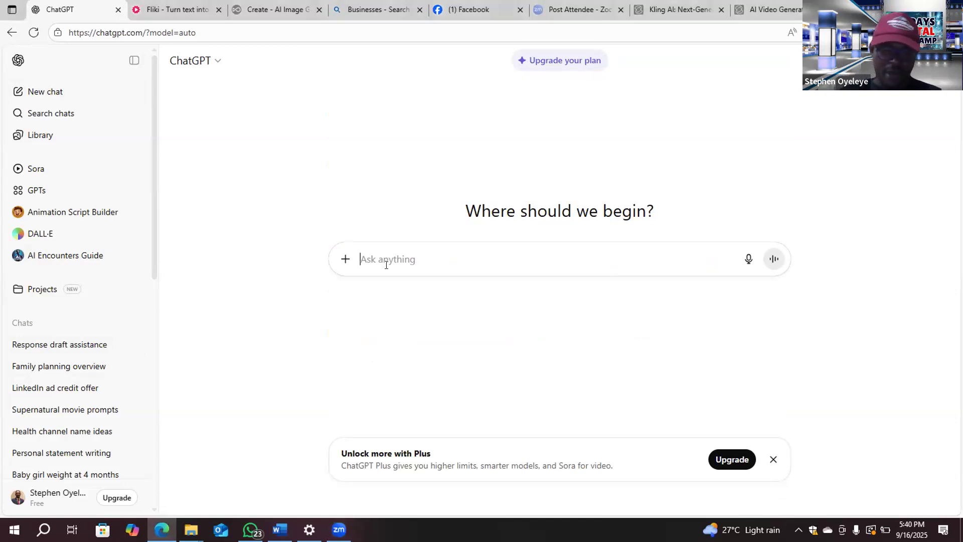
{"action": "type", "text": "Hey, I want to "}
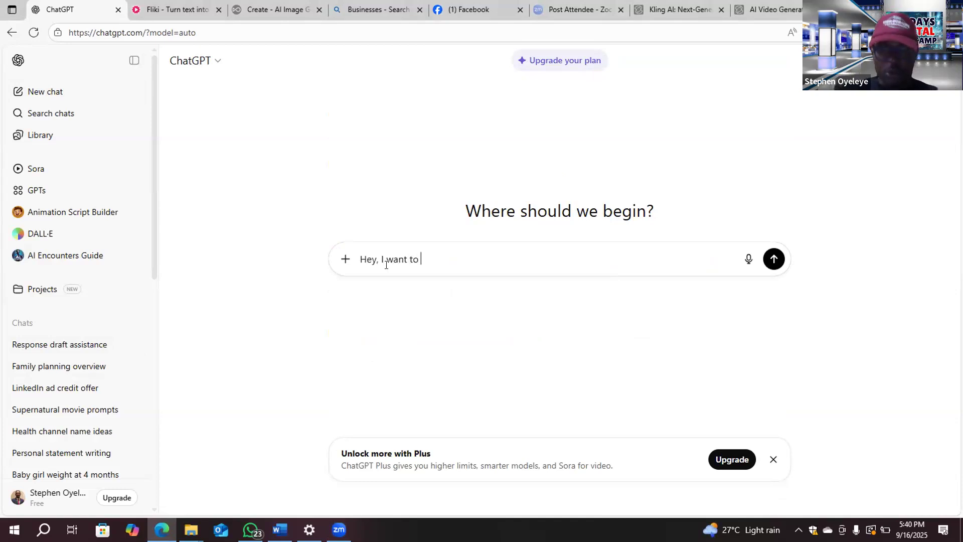
{"action": "type", "text": "creat"}
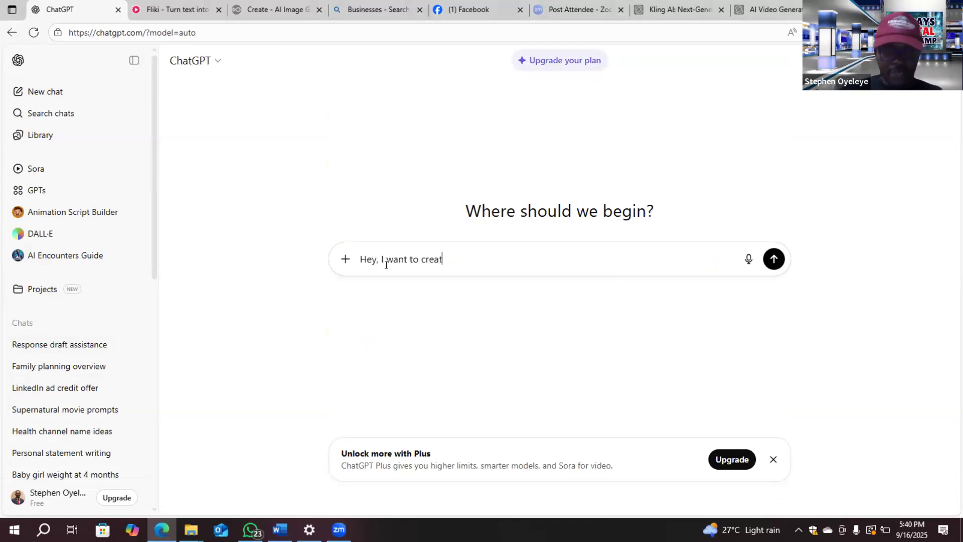
{"action": "type", "text": "e a movi"}
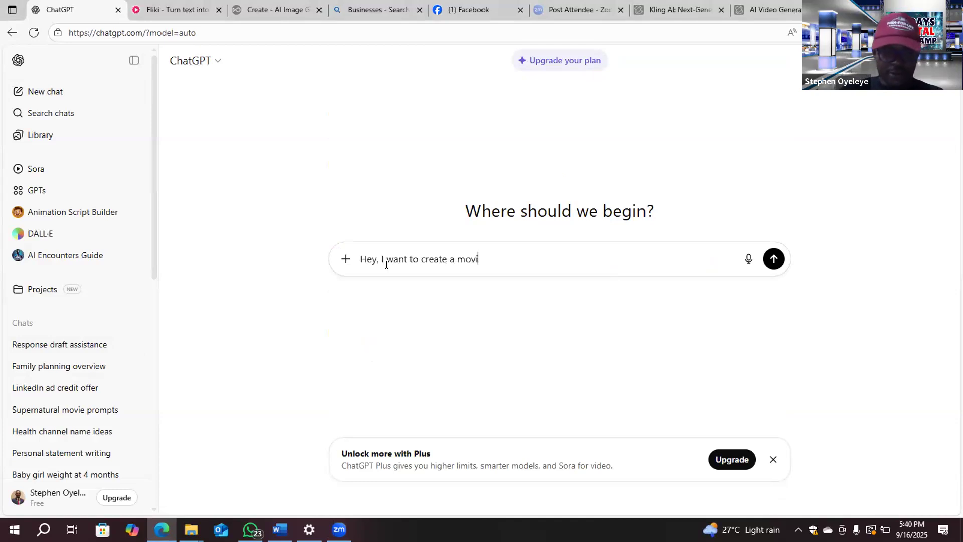
{"action": "type", "text": "e script in the lin eof the"}
{"action": "key", "text": "BackSpace"}
{"action": "key", "text": "BackSpace"}
{"action": "key", "text": "BackSpace"}
{"action": "key", "text": "BackSpace"}
{"action": "key", "text": "BackSpace"}
{"action": "key", "text": "BackSpace"}
{"action": "key", "text": "BackSpace"}
{"action": "key", "text": "BackSpace"}
{"action": "key", "text": "BackSpace"}
{"action": "type", "text": "e "}
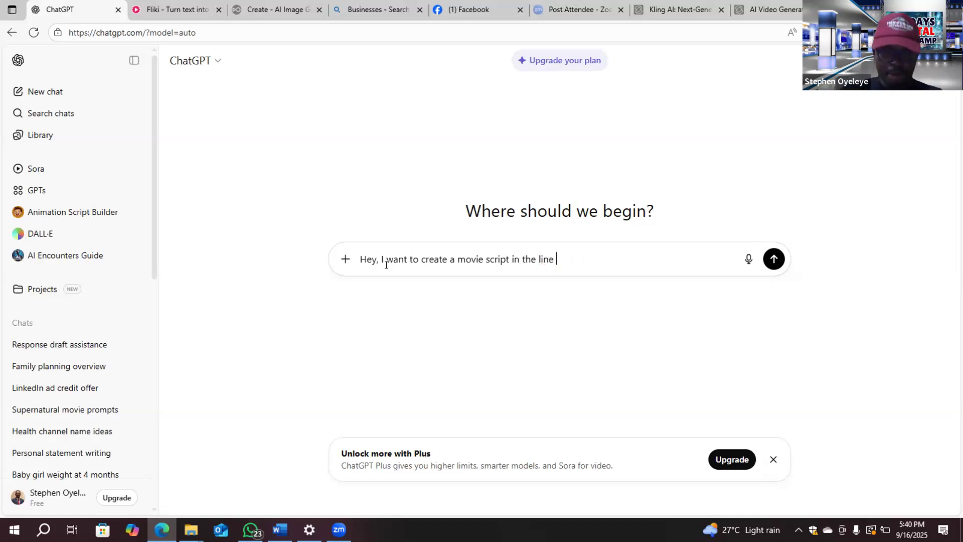
{"action": "type", "text": "of the c"}
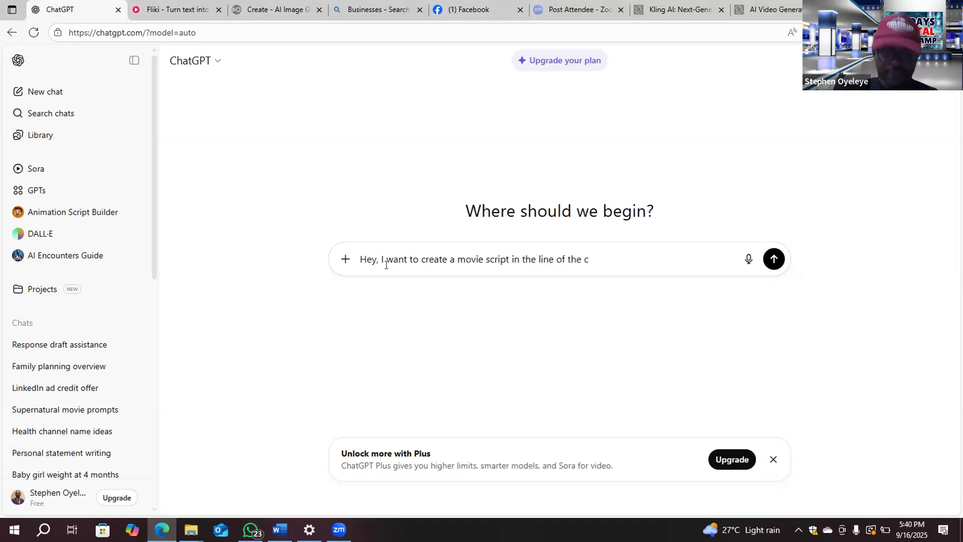
Step: Continue the movie script prompt after "in the line of the" with "Christian Faith. I t is going to be celestial and supernatural,"
{"action": "key", "text": "BackSpace"}
{"action": "type", "text": "Christ"}
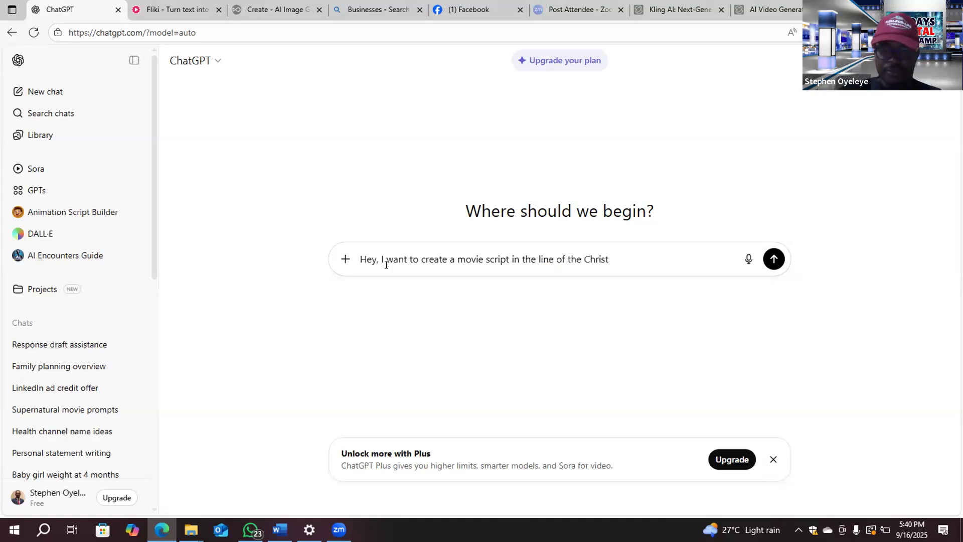
{"action": "type", "text": "ian Fait"}
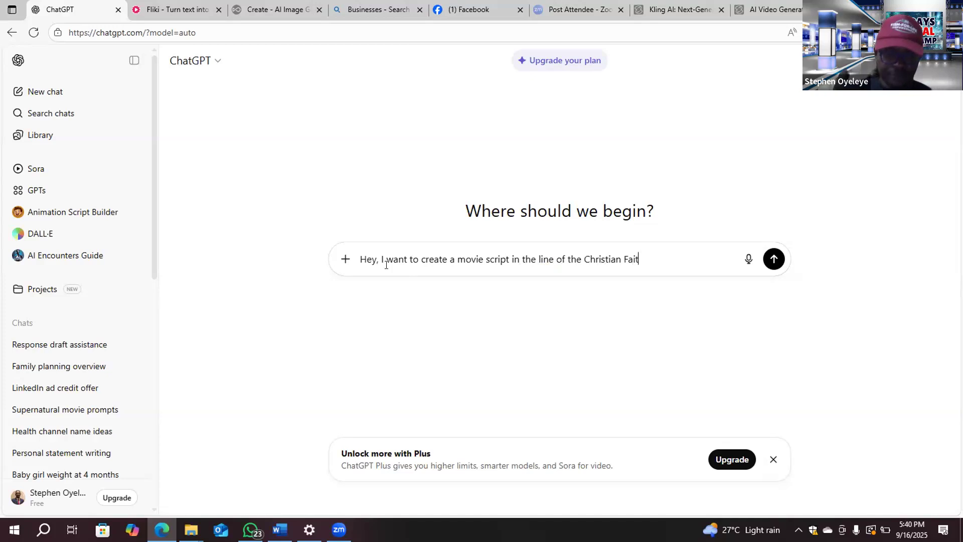
{"action": "type", "text": "h. I t is  going to"}
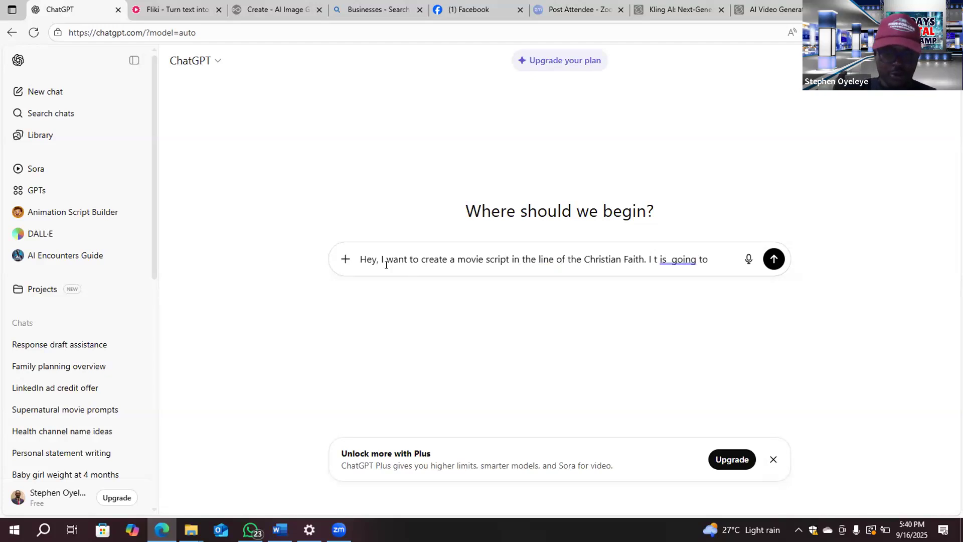
{"action": "type", "text": " be cele"}
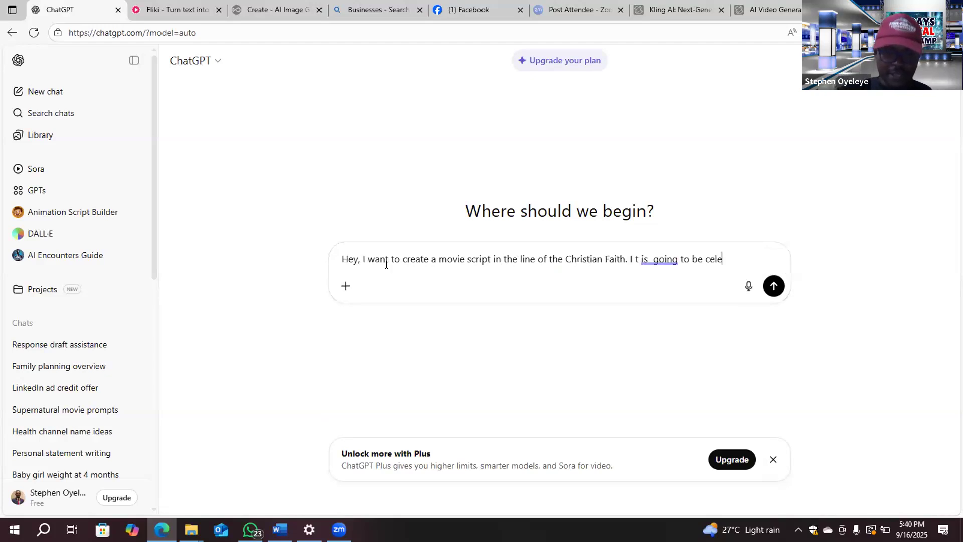
{"action": "type", "text": "sti"}
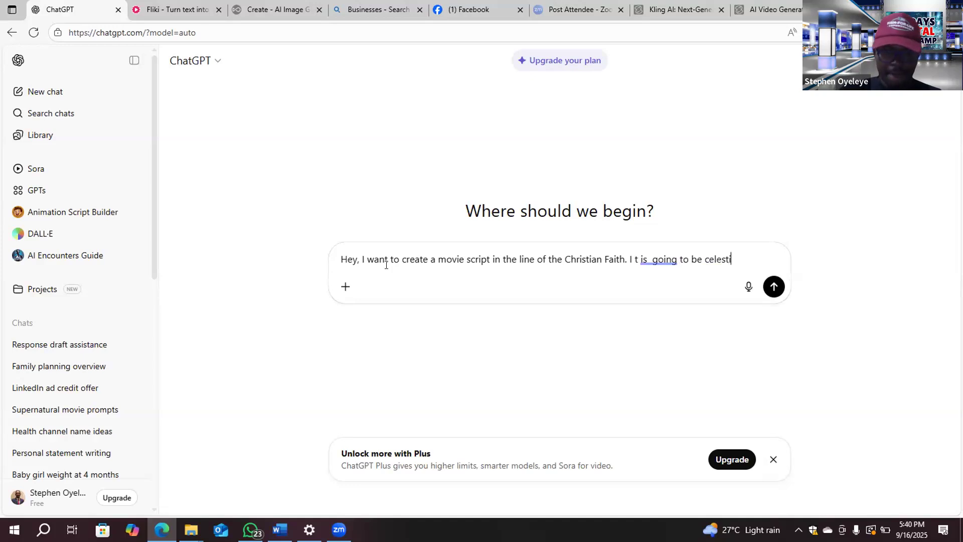
{"action": "type", "text": "al and s"}
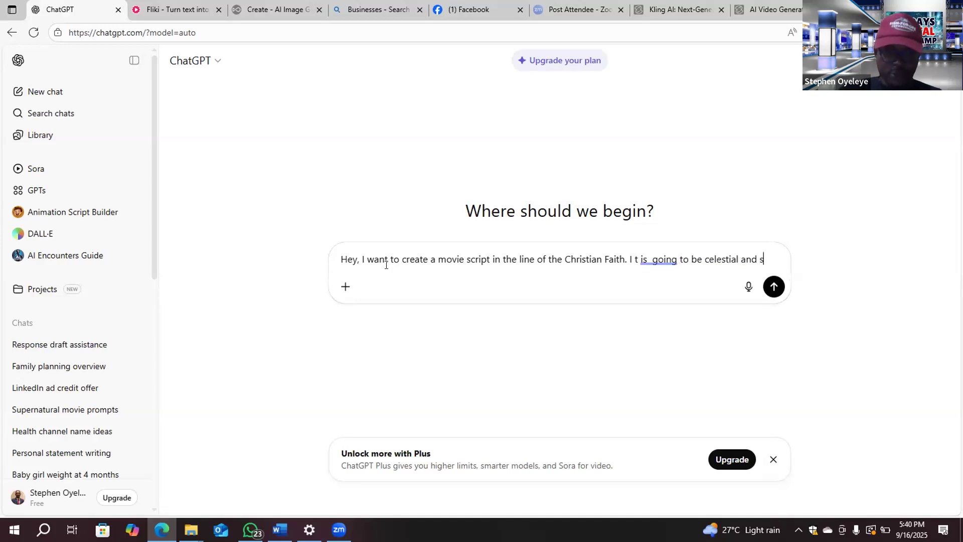
{"action": "type", "text": "upernatu"}
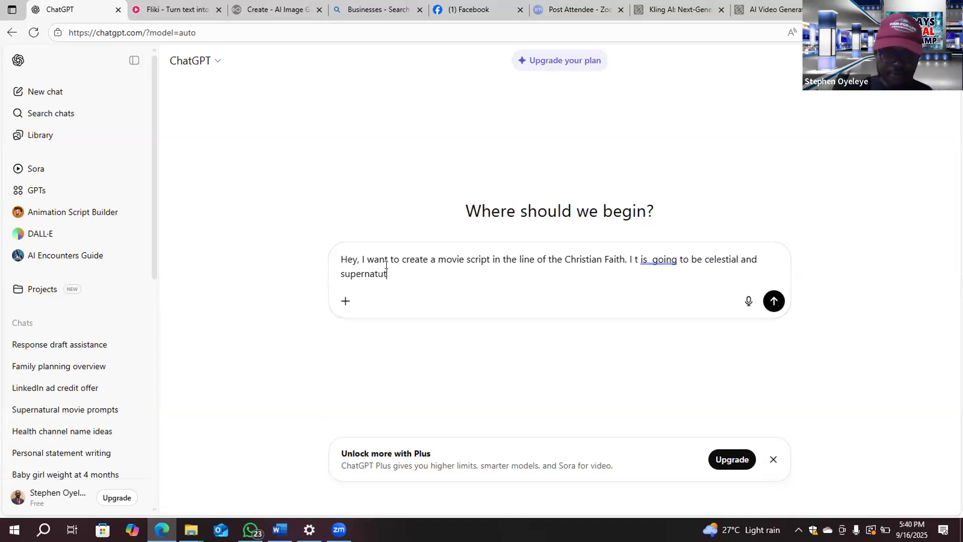
{"action": "type", "text": "ral, "}
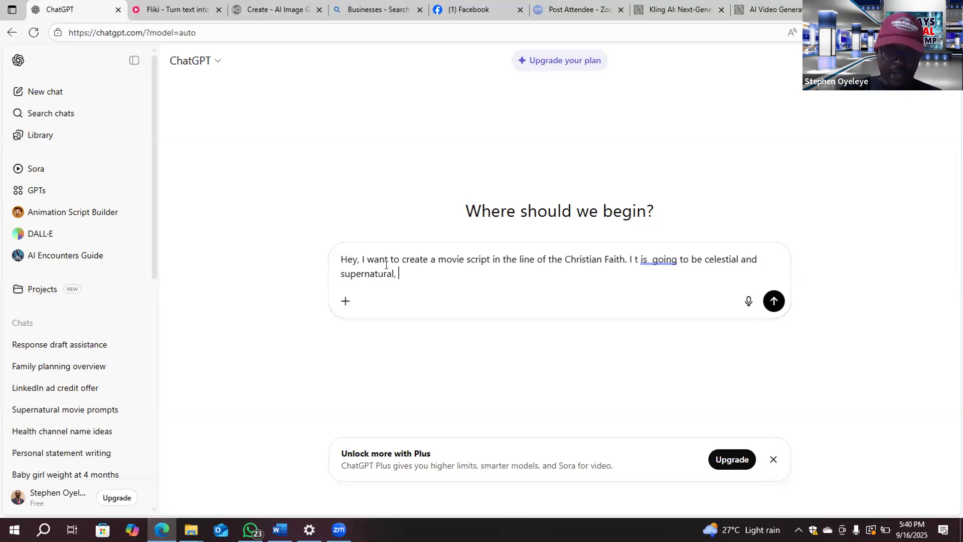
Step: Add "involving archangels, Seraphim and Cherubim" to the prompt after "supernatural,"
{"action": "type", "text": "involv"}
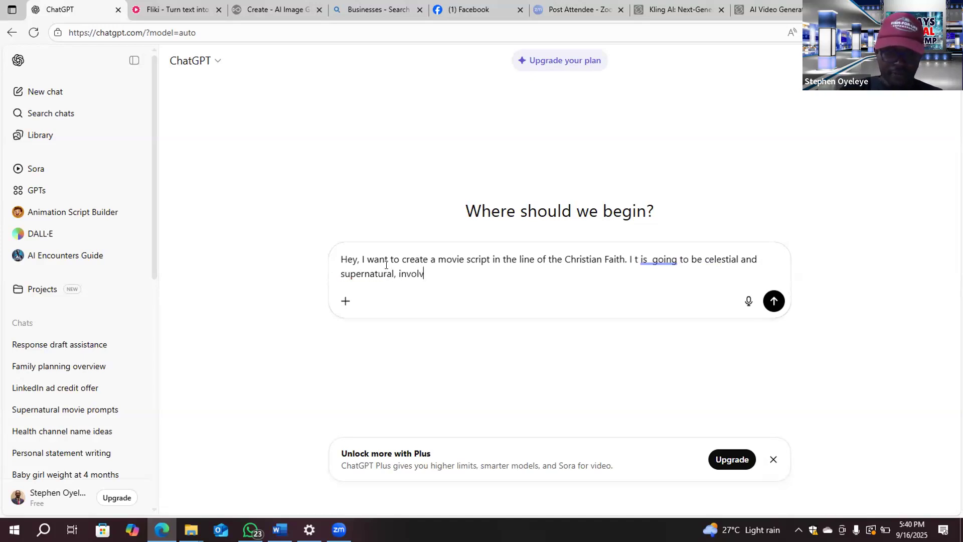
{"action": "type", "text": "ing a"}
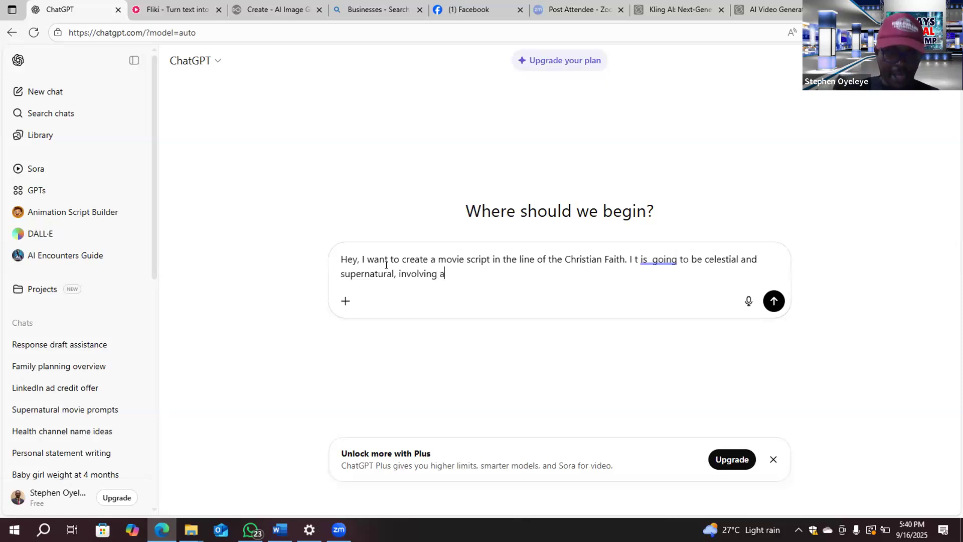
{"action": "type", "text": "rchan"}
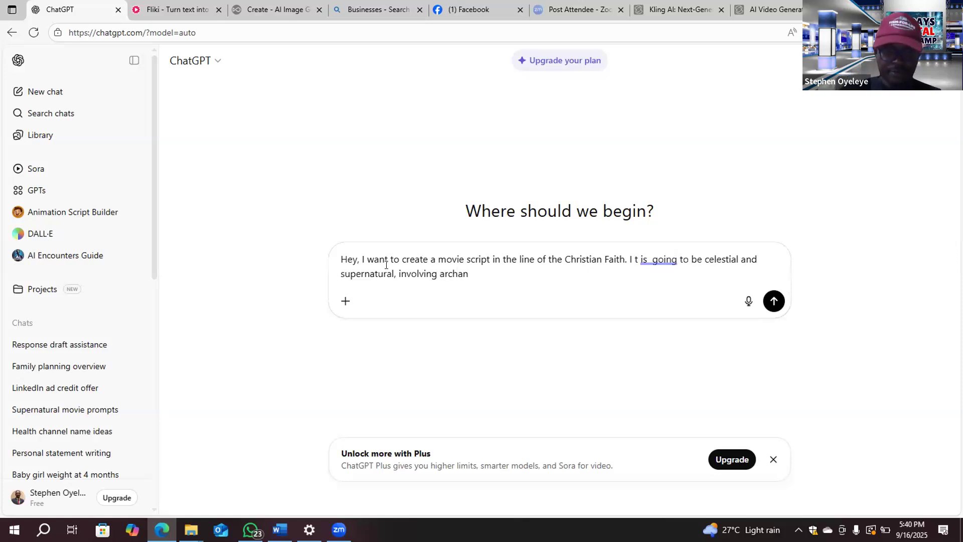
{"action": "type", "text": "gels, Sera"}
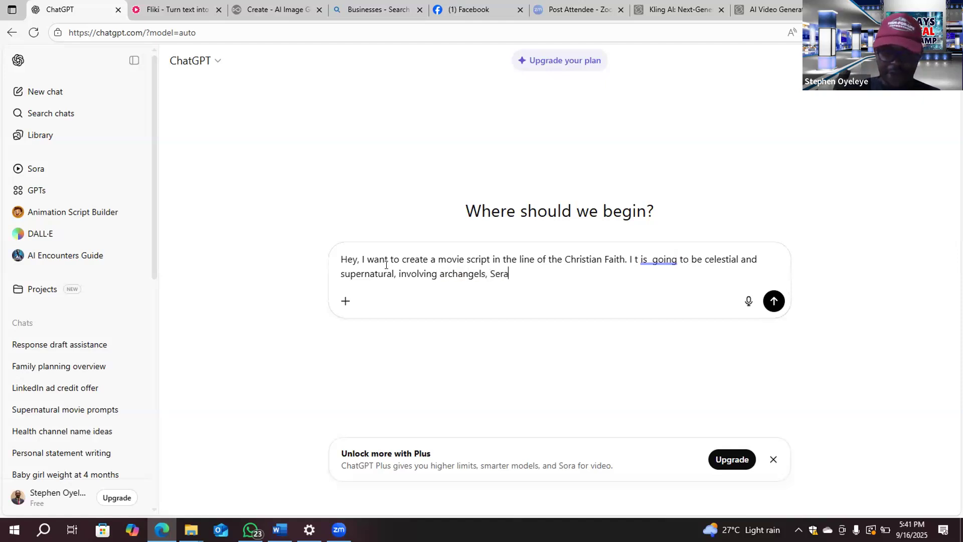
{"action": "type", "text": "phim and Chru"}
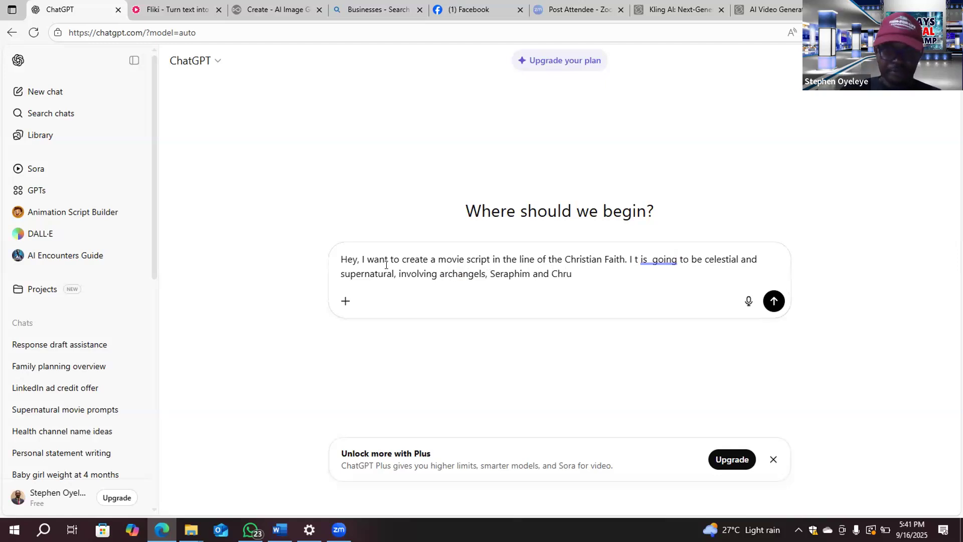
{"action": "key", "text": "BackSpace"}
{"action": "key", "text": "BackSpace"}
{"action": "type", "text": "eb"}
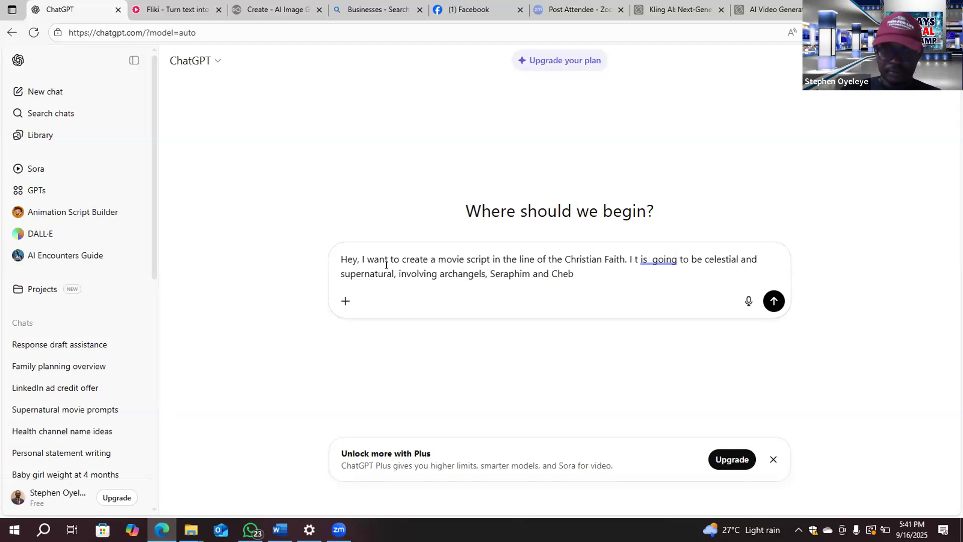
{"action": "key", "text": "BackSpace"}
{"action": "type", "text": "rubim"}
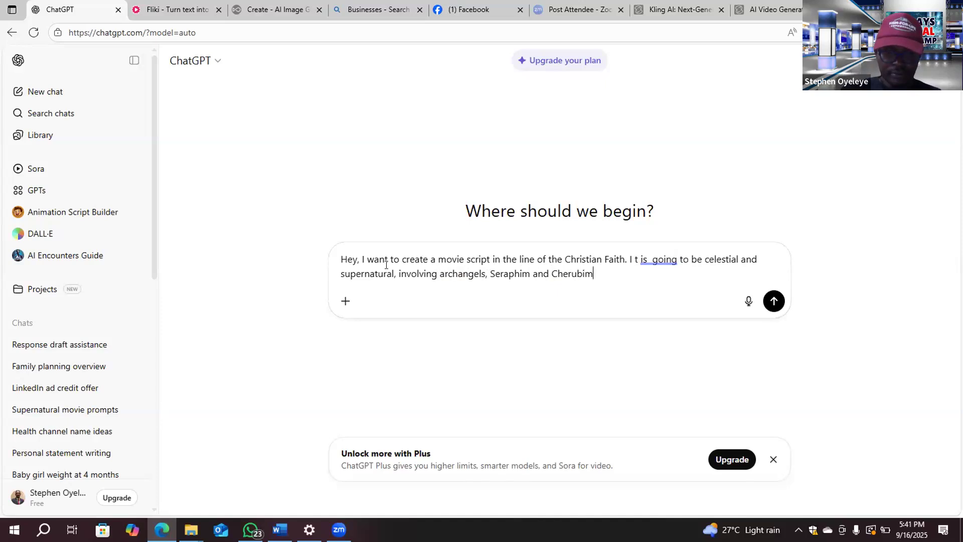
Step: Extend the prompt's sentence with ", especial about lucifer's rebellion against Eloim."
{"action": "type", "text": ", especial"}
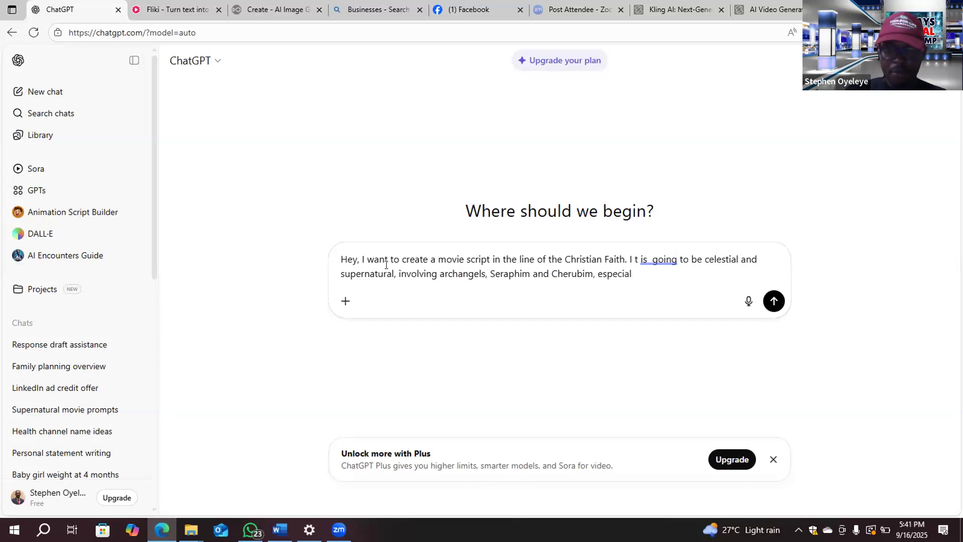
{"action": "type", "text": " about "}
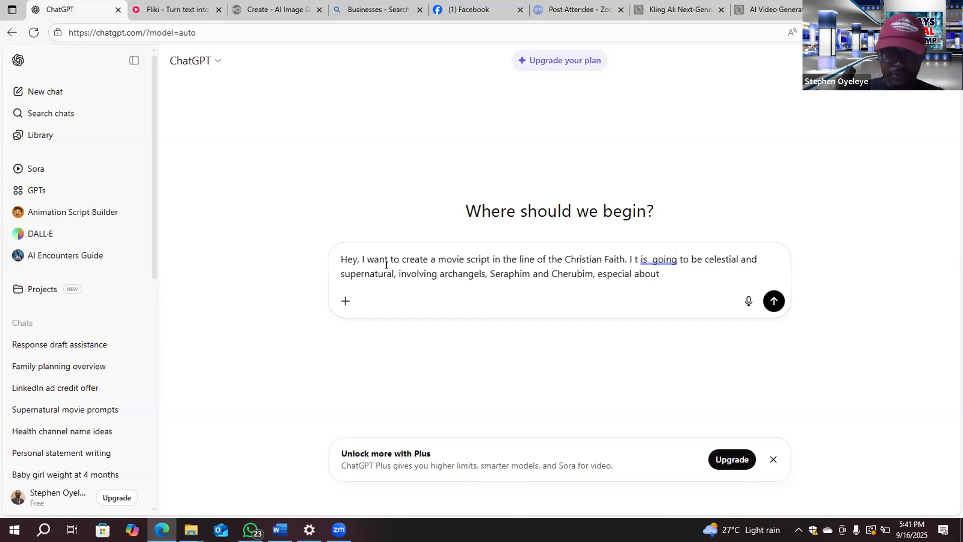
{"action": "type", "text": "luc"}
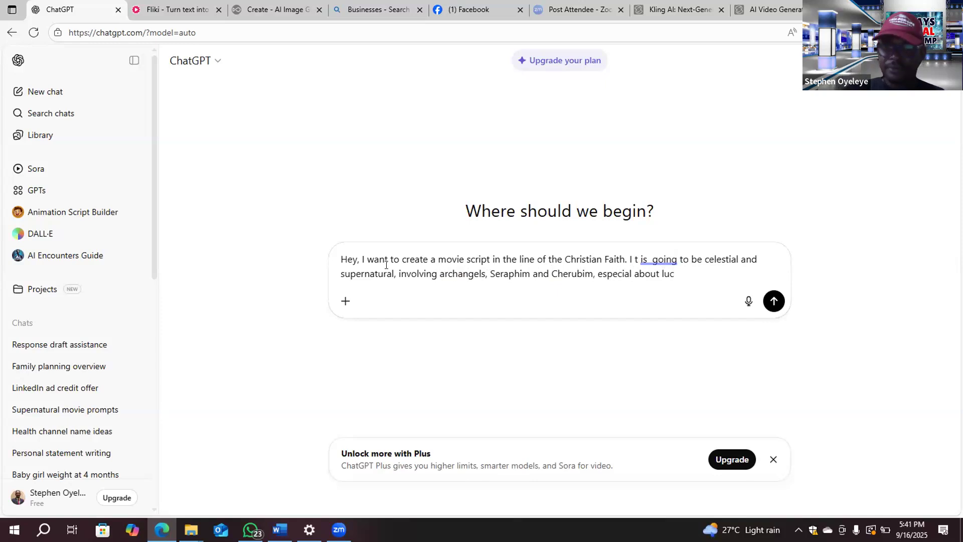
{"action": "type", "text": "ifer's "}
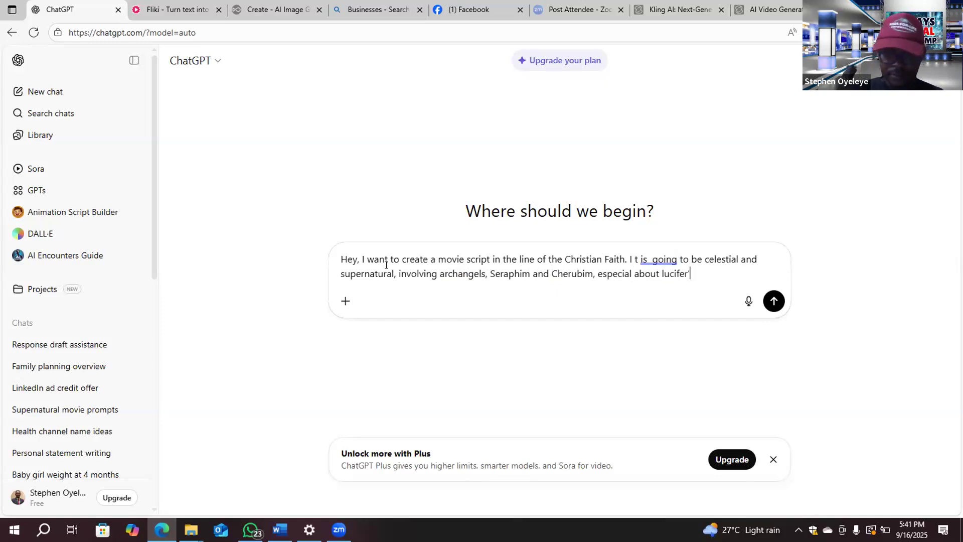
{"action": "type", "text": "rev"}
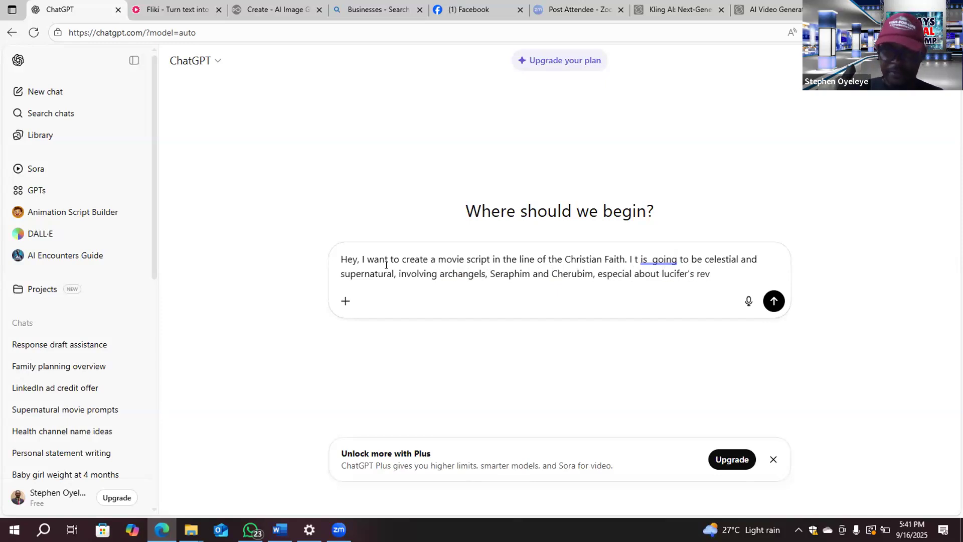
{"action": "key", "text": "BackSpace"}
{"action": "type", "text": "bellion against Eloim"}
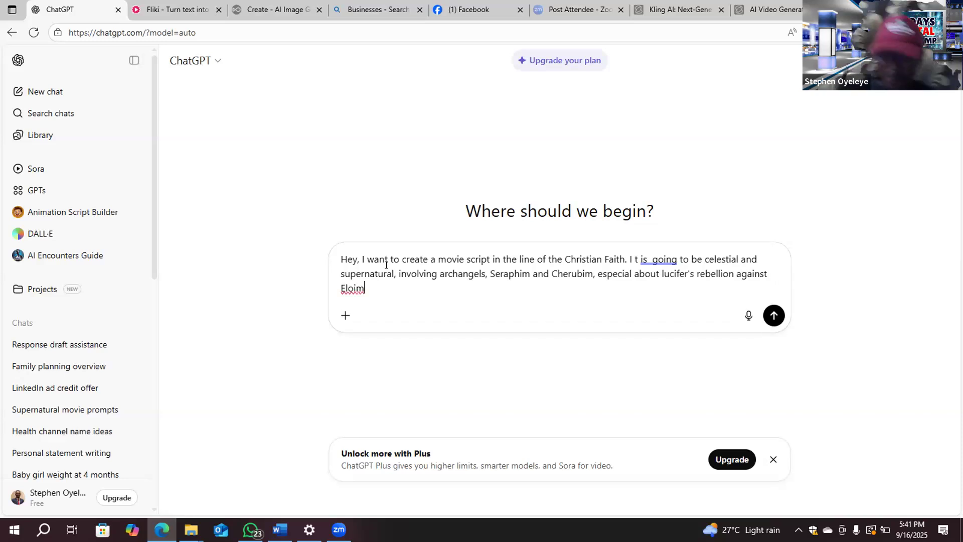
{"action": "type", "text": "."}
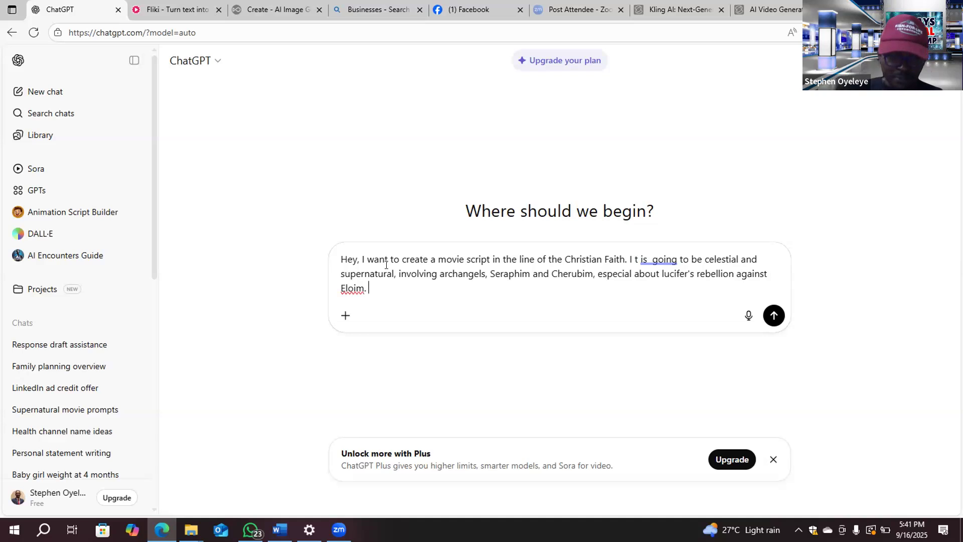
Step: Add the request "Generate ten powerful titles I can create a such movie about" to the end of the prompt
{"action": "type", "text": " Generate "}
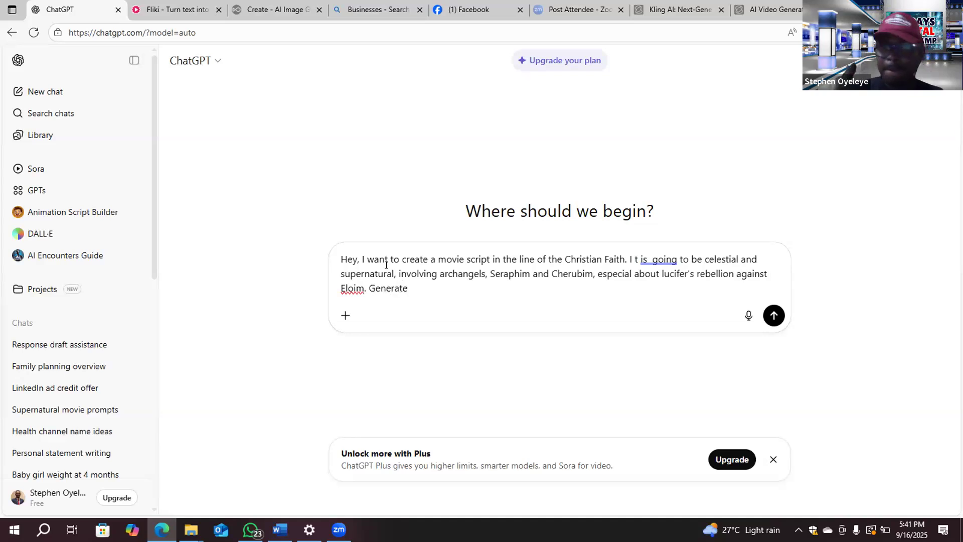
{"action": "type", "text": "ten "}
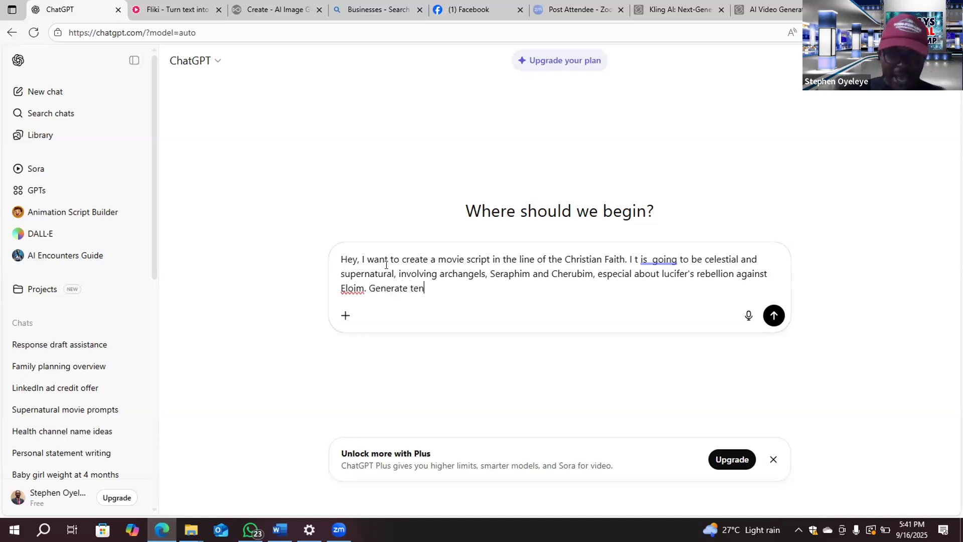
{"action": "type", "text": "powerfu"}
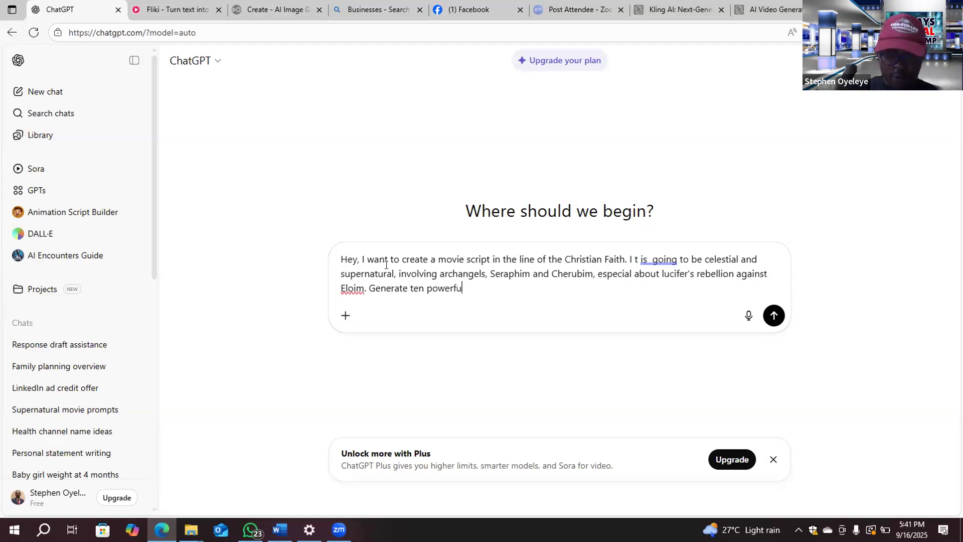
{"action": "type", "text": "l tit"}
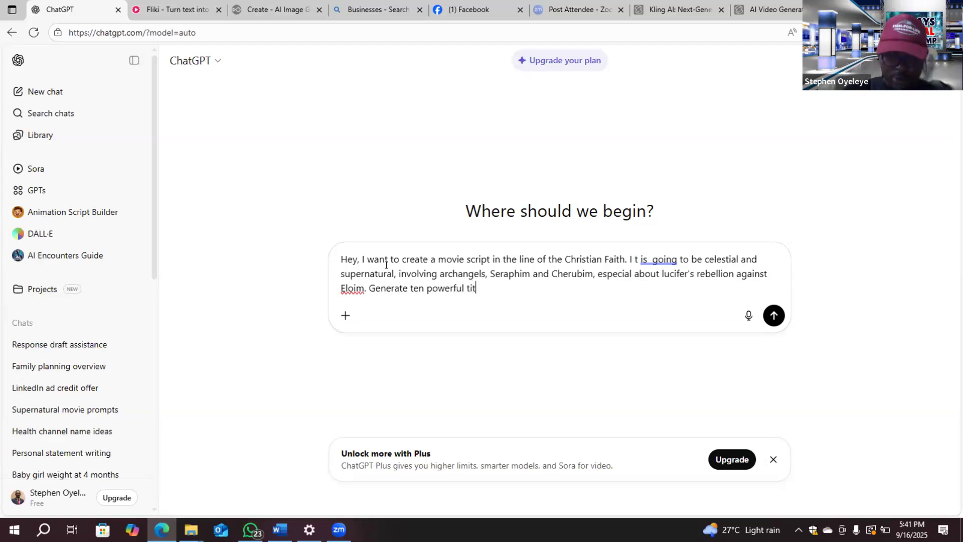
{"action": "type", "text": "les I can"}
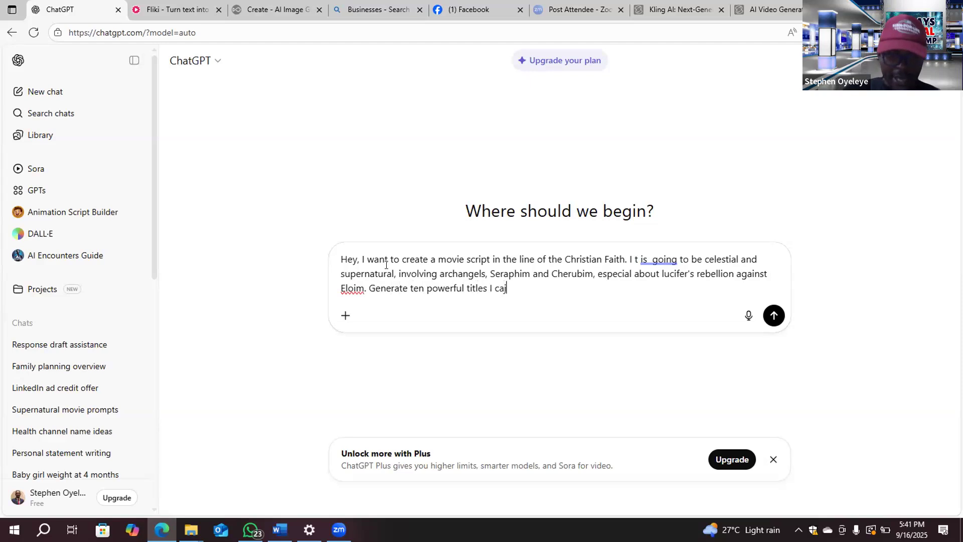
{"action": "type", "text": " cretae a"}
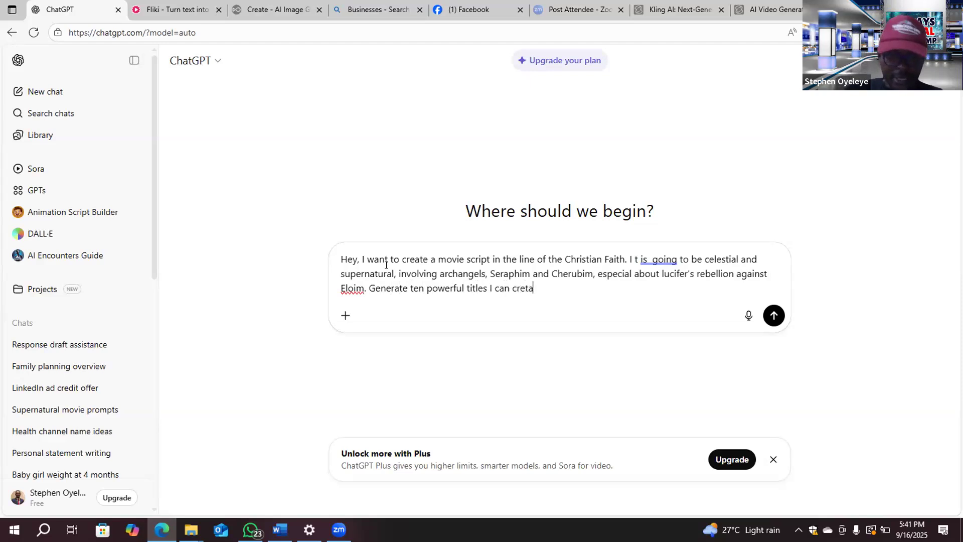
{"action": "key", "text": "BackSpace"}
{"action": "key", "text": "BackSpace"}
{"action": "key", "text": "BackSpace"}
{"action": "key", "text": "BackSpace"}
{"action": "key", "text": "BackSpace"}
{"action": "key", "text": "BackSpace"}
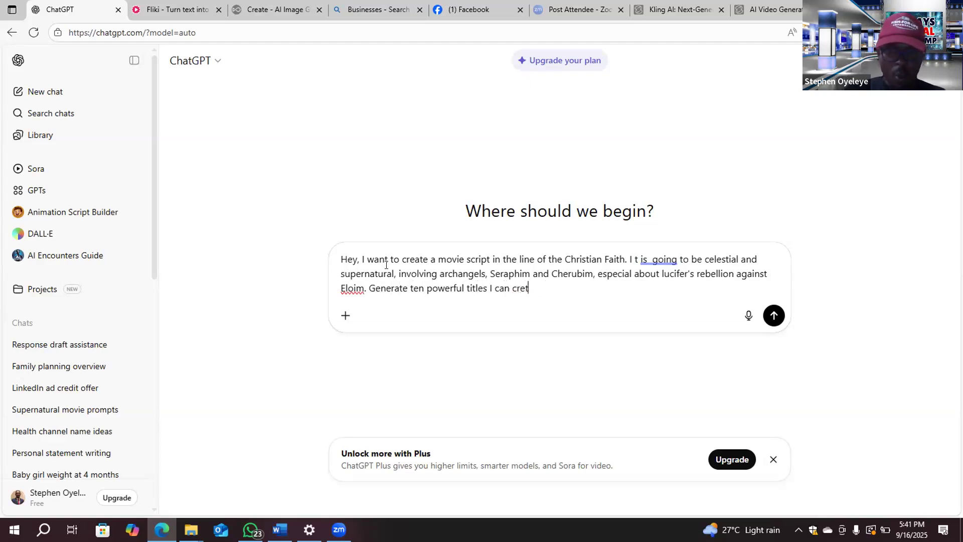
{"action": "type", "text": "ate a"}
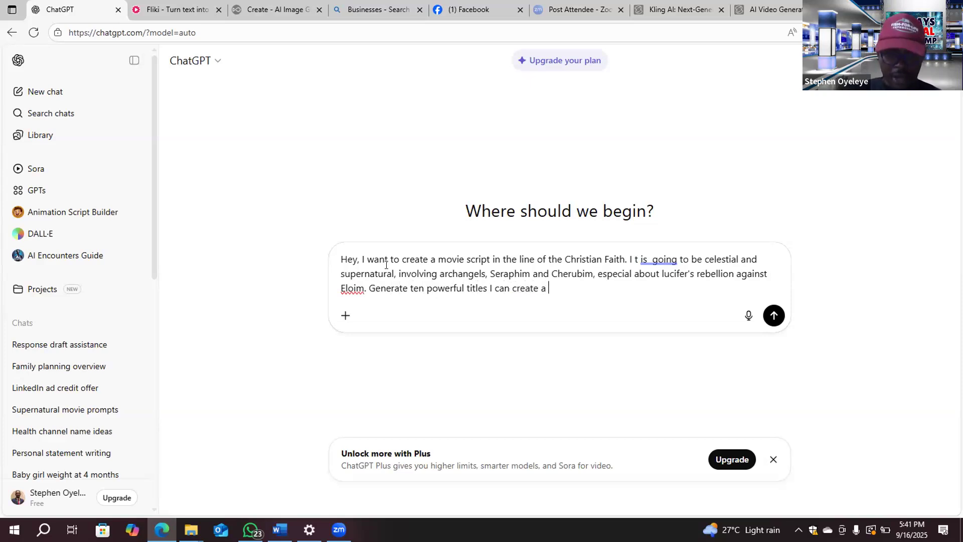
{"action": "type", "text": " such "}
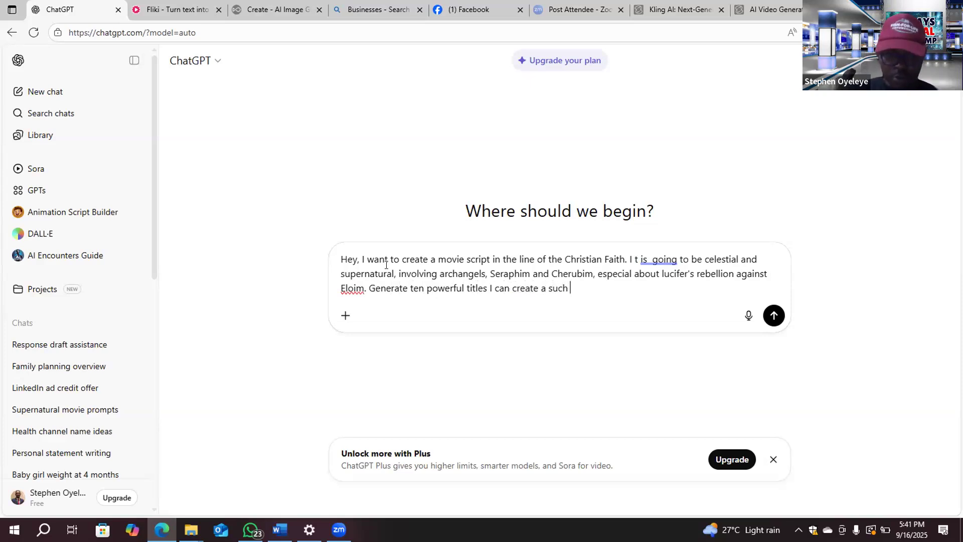
{"action": "type", "text": "movie about"}
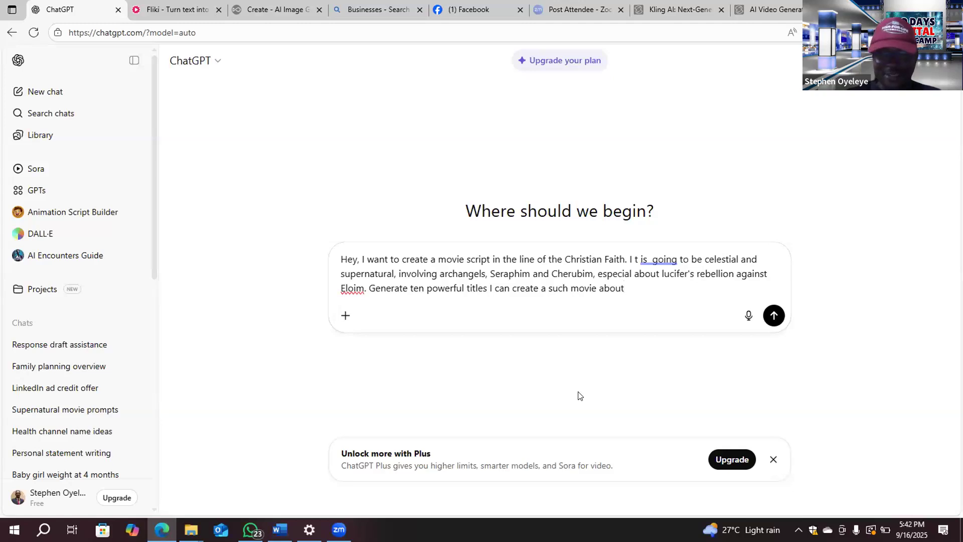
Step: Remove the extra spaces in the prompt's second sentence so it begins "It is going to be"
{"action": "left_click", "coordinate": [649, 259]}
{"action": "key", "text": "BackSpace"}
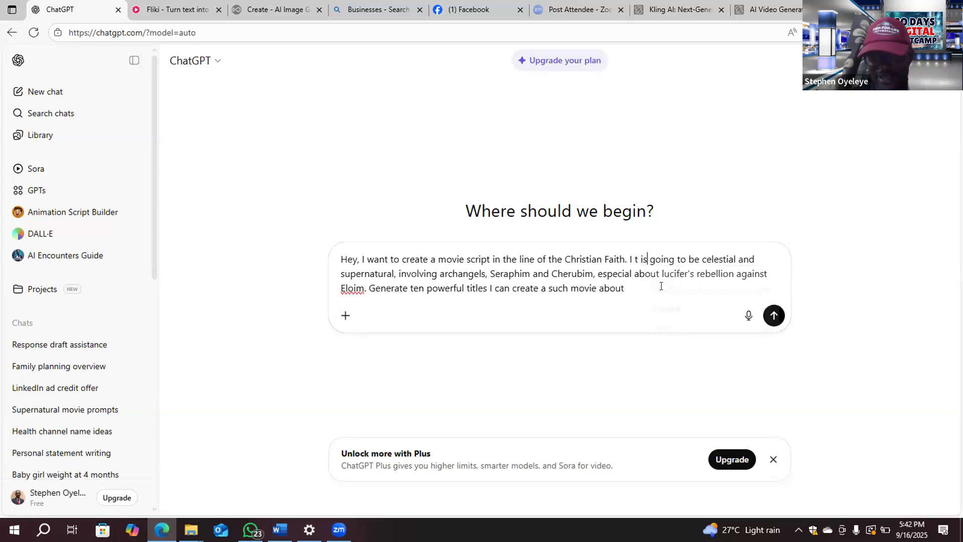
{"action": "left_click", "coordinate": [635, 266]}
{"action": "key", "text": "BackSpace"}
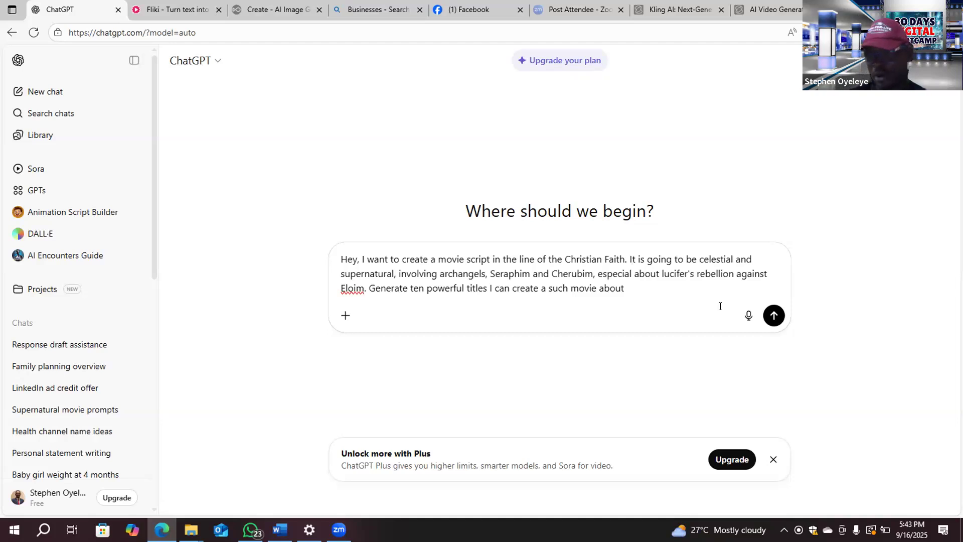
Step: Rewrite the misspelled name "Eloim" in the prompt in capitals as "ELOIM"
{"action": "right_click", "coordinate": [344, 288]}
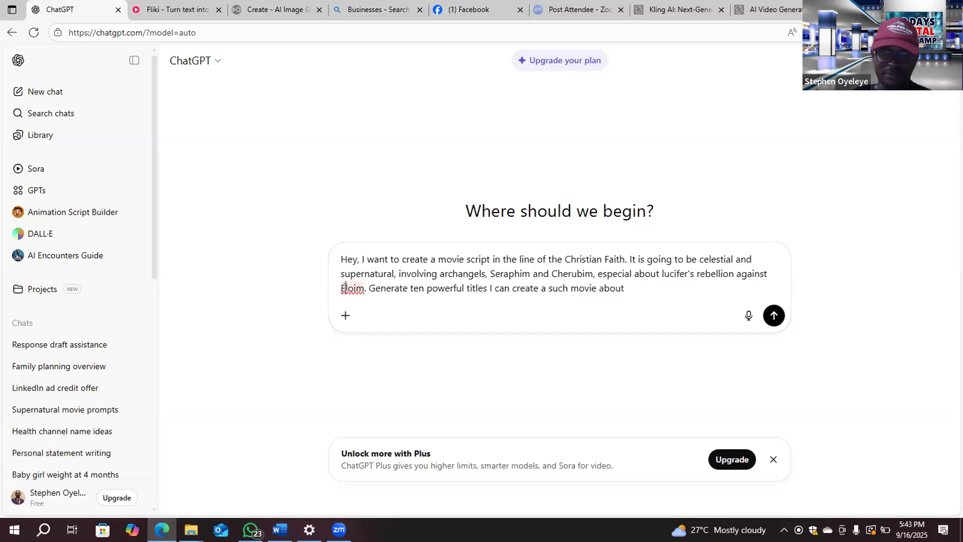
{"action": "left_click", "coordinate": [344, 288]}
{"action": "key", "text": "Delete"}
{"action": "key", "text": "Delete"}
{"action": "key", "text": "Delete"}
{"action": "key", "text": "Delete"}
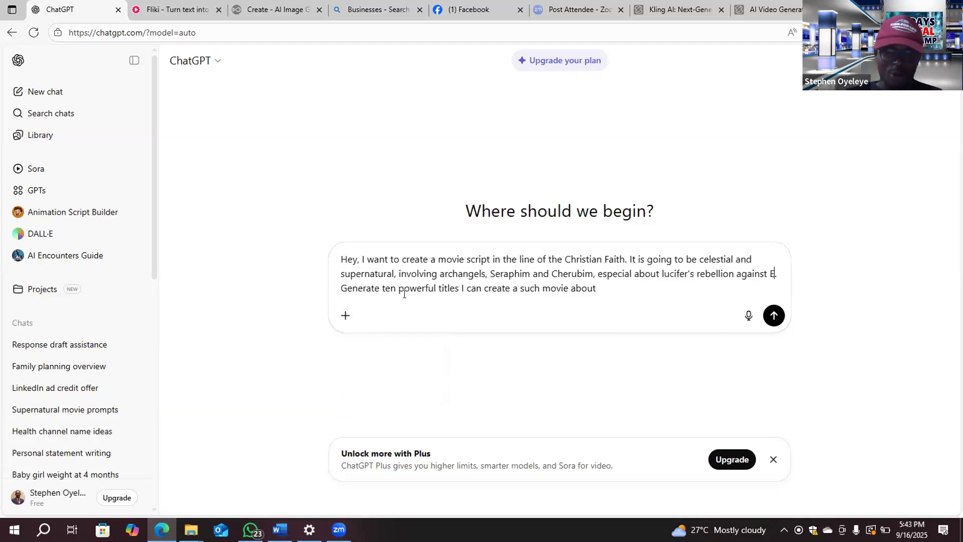
{"action": "type", "text": "LOIM"}
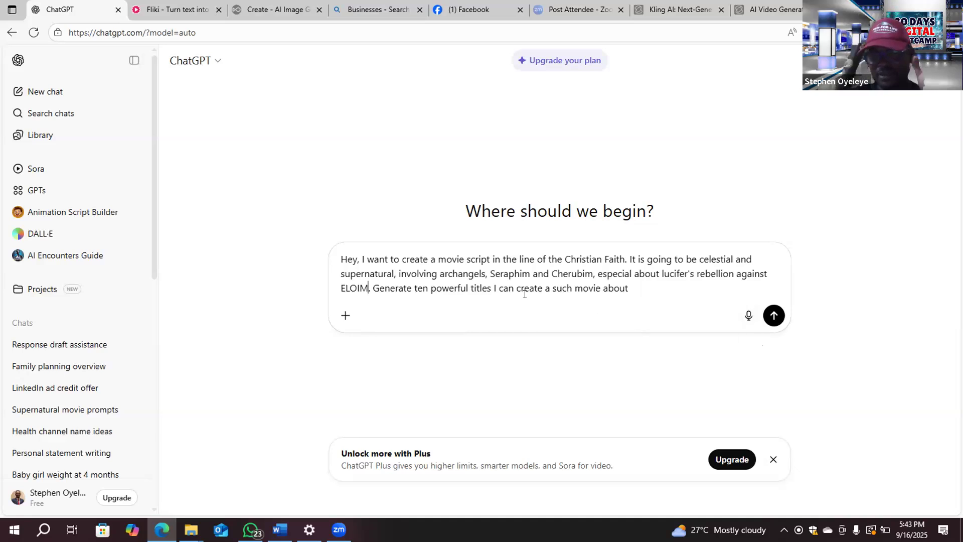
Step: Remove the stray "a" before "such movie" in the last sentence and submit the prompt
{"action": "left_click", "coordinate": [553, 287]}
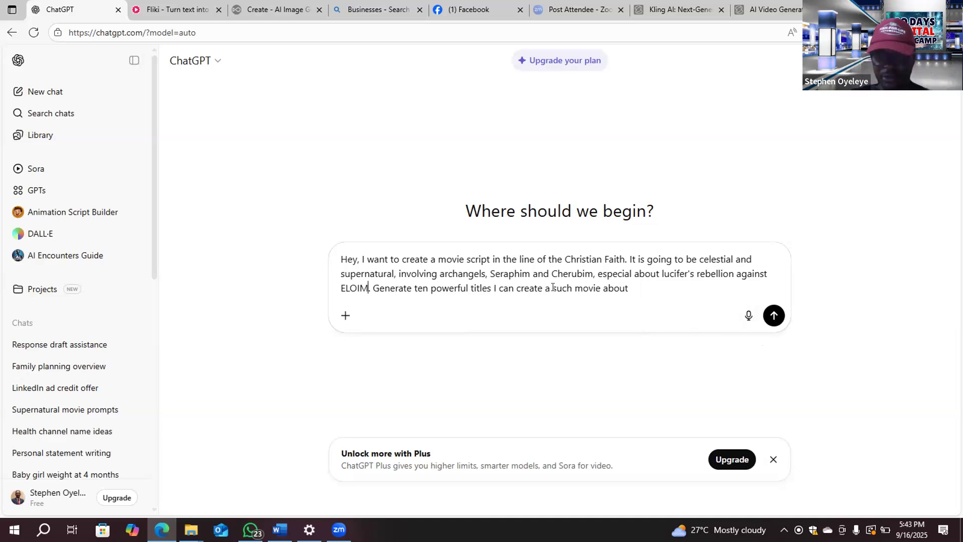
{"action": "key", "text": "BackSpace"}
{"action": "key", "text": "BackSpace"}
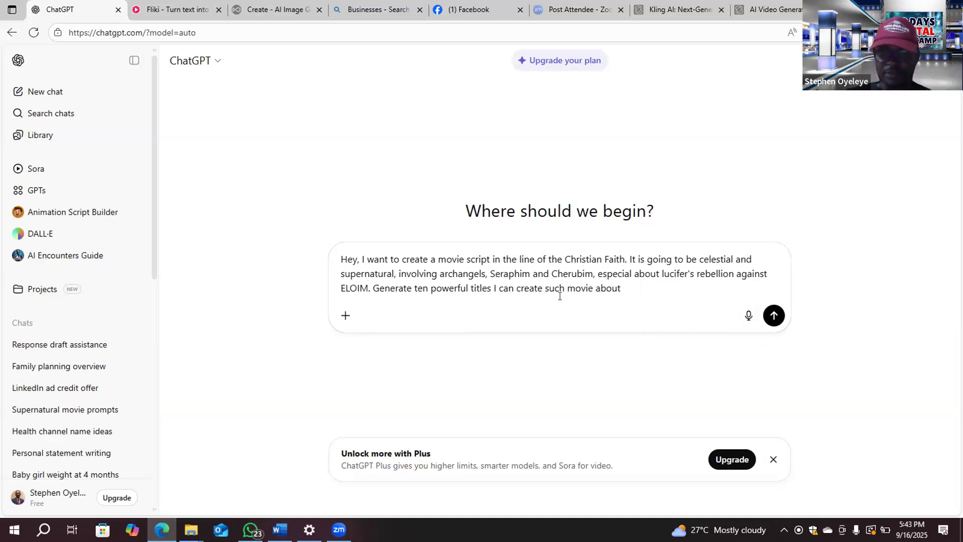
{"action": "left_click", "coordinate": [772, 316]}
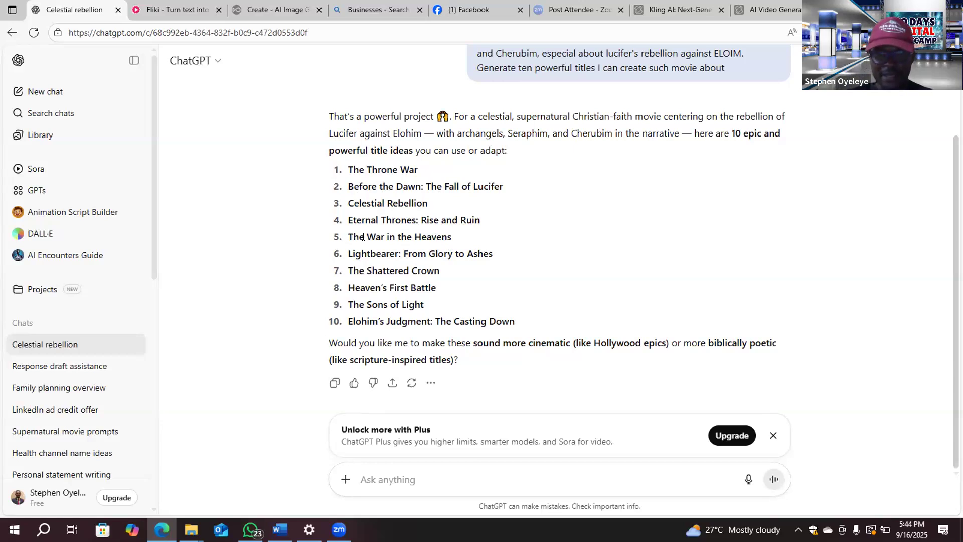
Step: Copy the fifth suggested title, "The War in the Heavens", into a new message
{"action": "left_click_drag", "start_coordinate": [349, 237], "coordinate": [453, 237]}
{"action": "right_click", "coordinate": [443, 237]}
{"action": "left_click", "coordinate": [481, 245]}
{"action": "left_click", "coordinate": [366, 479]}
{"action": "right_click", "coordinate": [370, 479]}
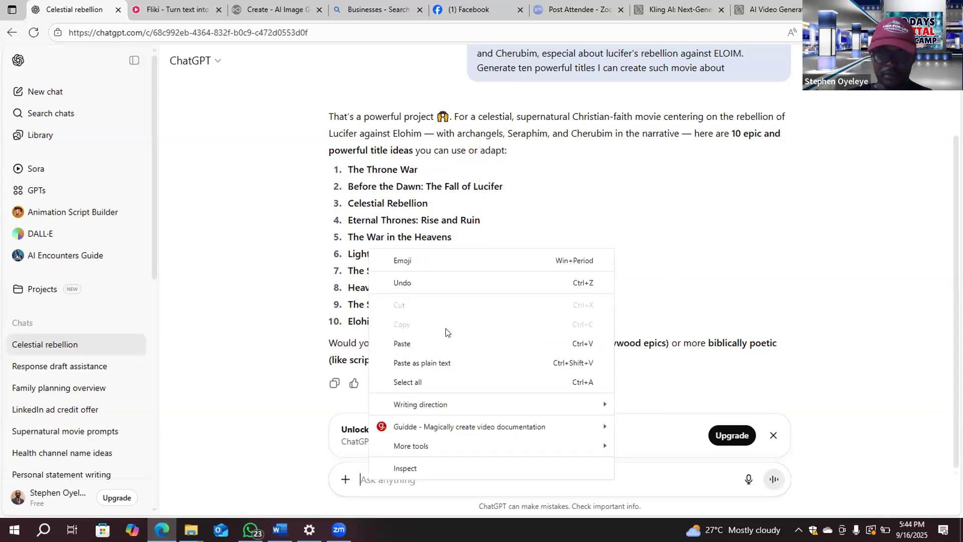
{"action": "left_click", "coordinate": [445, 343]}
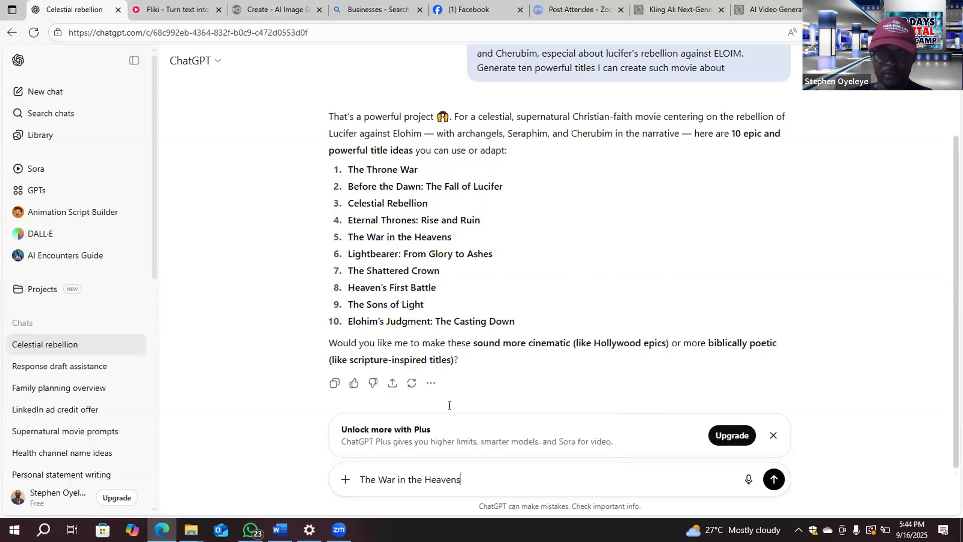
Step: Edit the title in the message to read "The First War in the Heavens:"
{"action": "left_click", "coordinate": [379, 480]}
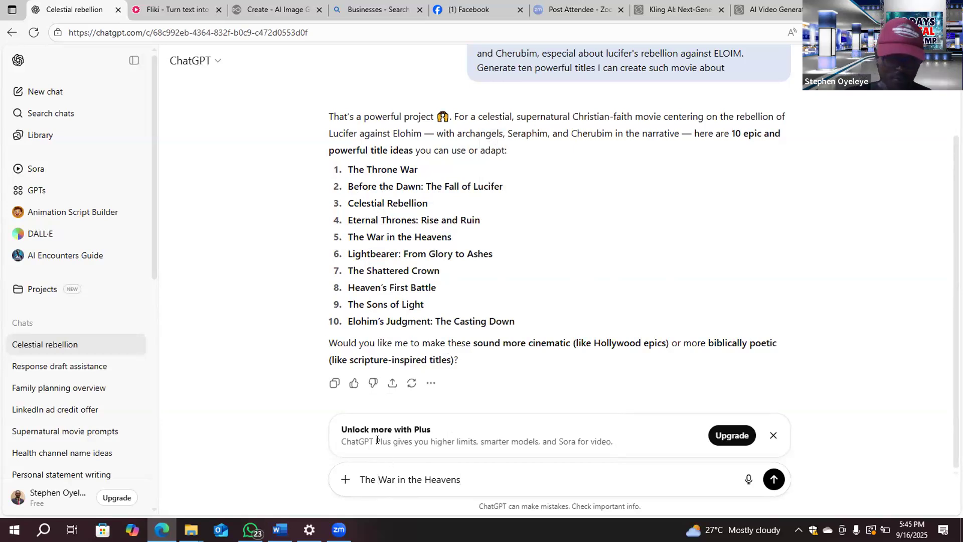
{"action": "type", "text": "First"}
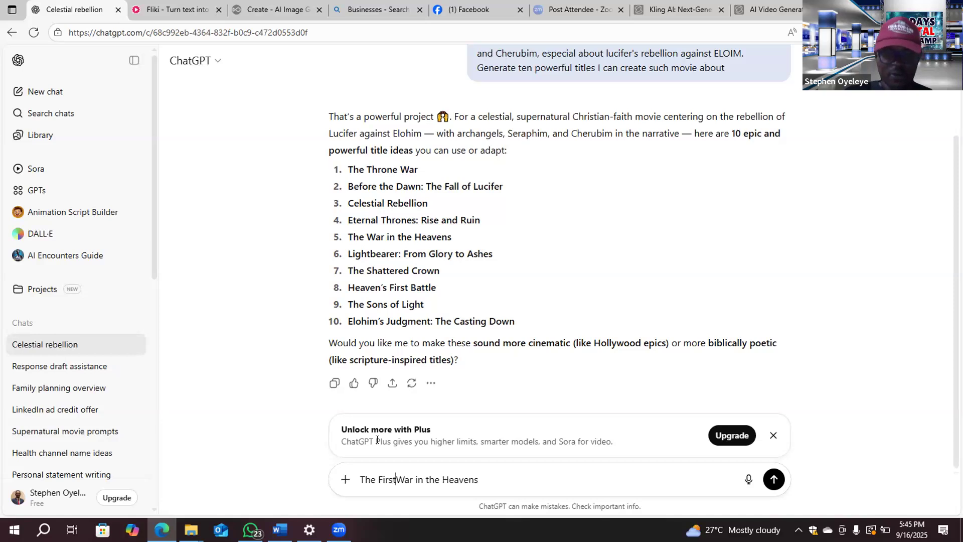
{"action": "left_click", "coordinate": [488, 488]}
{"action": "type", "text": ":"}
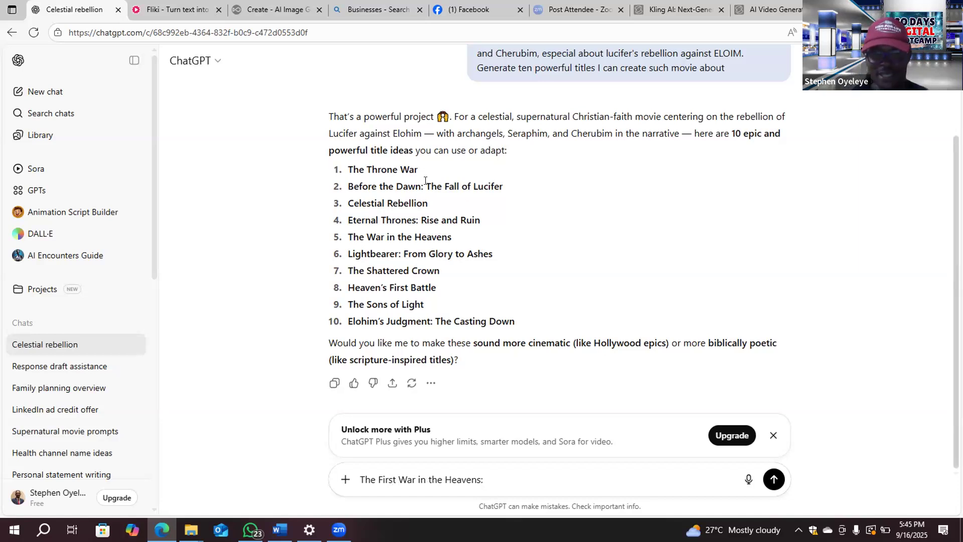
Step: Try to append "The Fall of Lucifer" from the second suggested title after the colon in the message
{"action": "left_click_drag", "start_coordinate": [426, 186], "coordinate": [504, 195]}
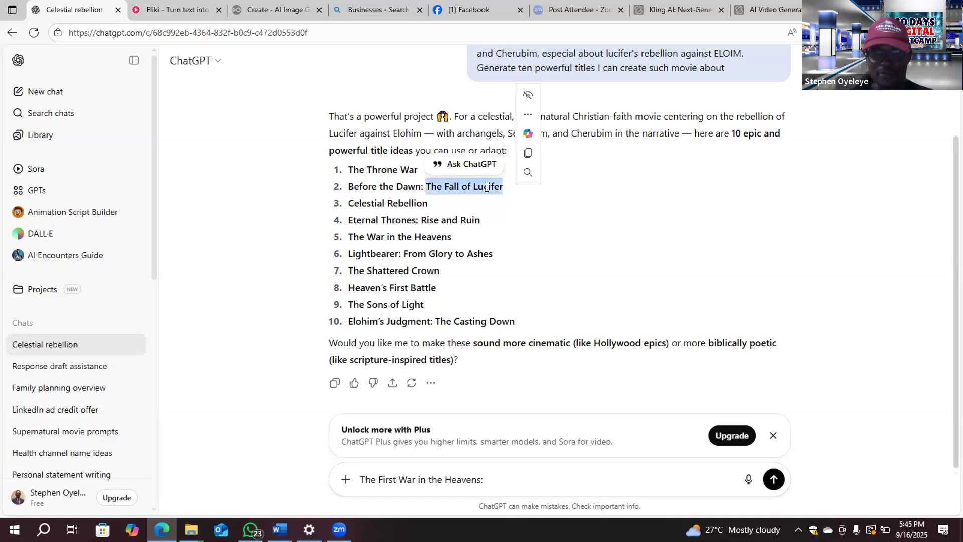
{"action": "right_click", "coordinate": [488, 191]}
{"action": "left_click", "coordinate": [498, 478]}
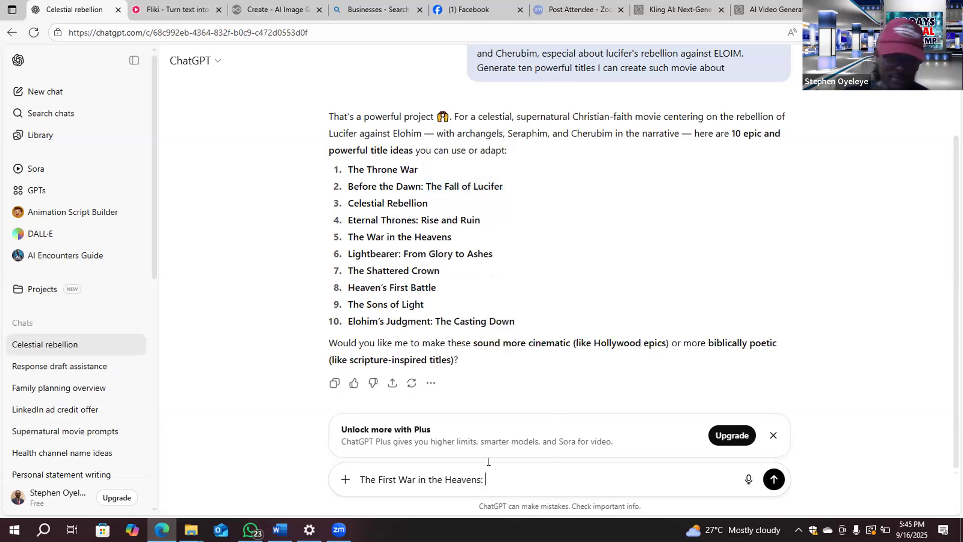
{"action": "key", "text": "ctrl+v"}
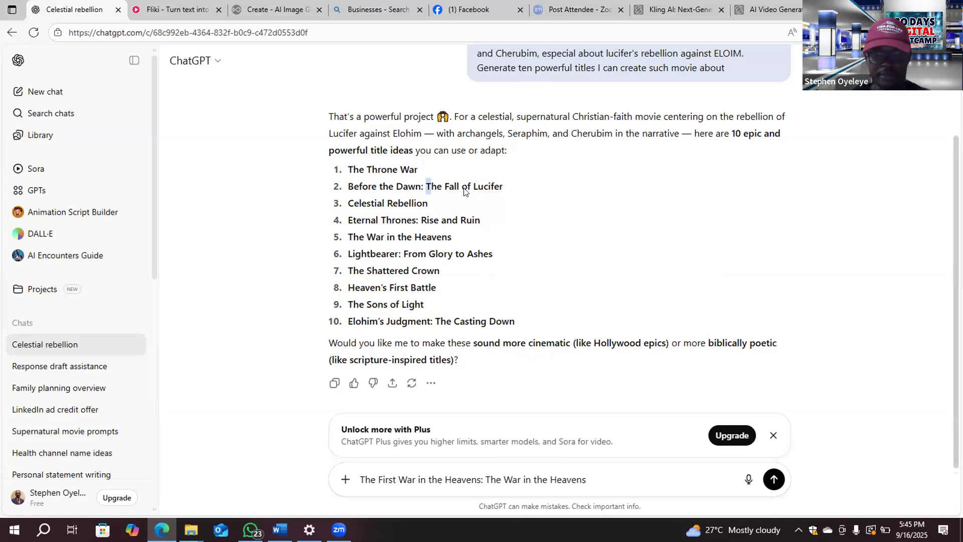
Step: Replace the text after the colon with "The Fall of Lucifer", copied from the second suggested title
{"action": "left_click_drag", "start_coordinate": [425, 186], "coordinate": [510, 195]}
{"action": "right_click", "coordinate": [483, 190]}
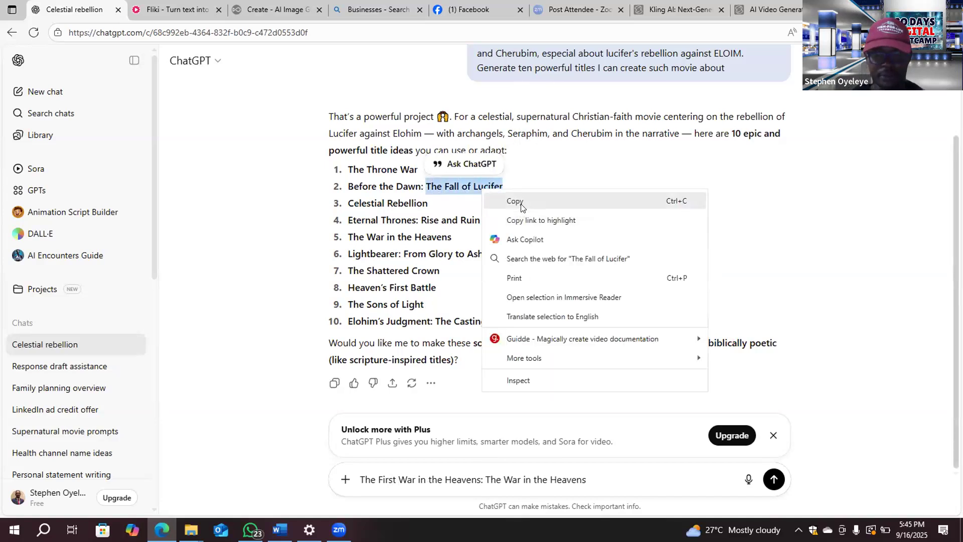
{"action": "left_click", "coordinate": [520, 206]}
{"action": "left_click_drag", "start_coordinate": [485, 480], "coordinate": [606, 480]}
{"action": "key", "text": "ctrl+v"}
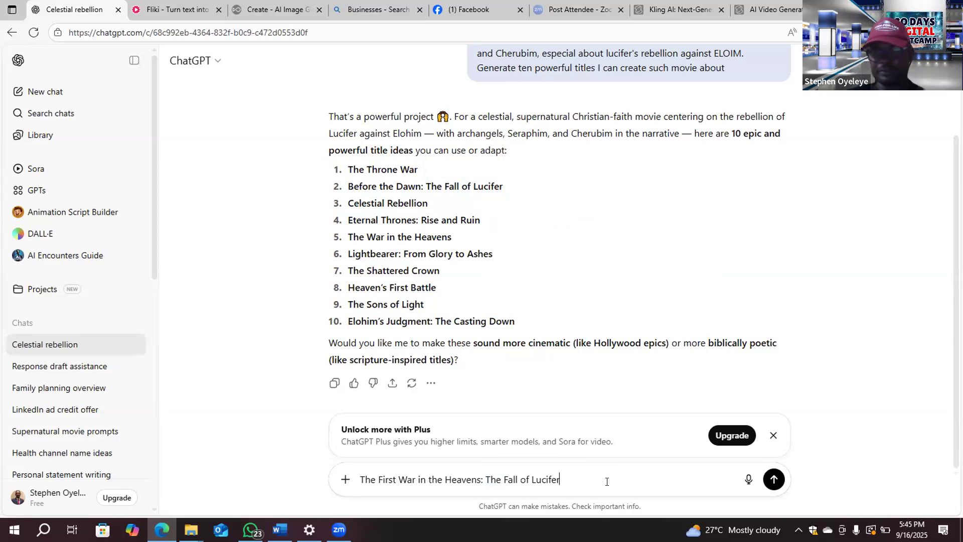
Step: Insert "Generate a one minute video script for this title:" before the movie title and submit the message
{"action": "left_click", "coordinate": [360, 477]}
{"action": "type", "text": "Generate "}
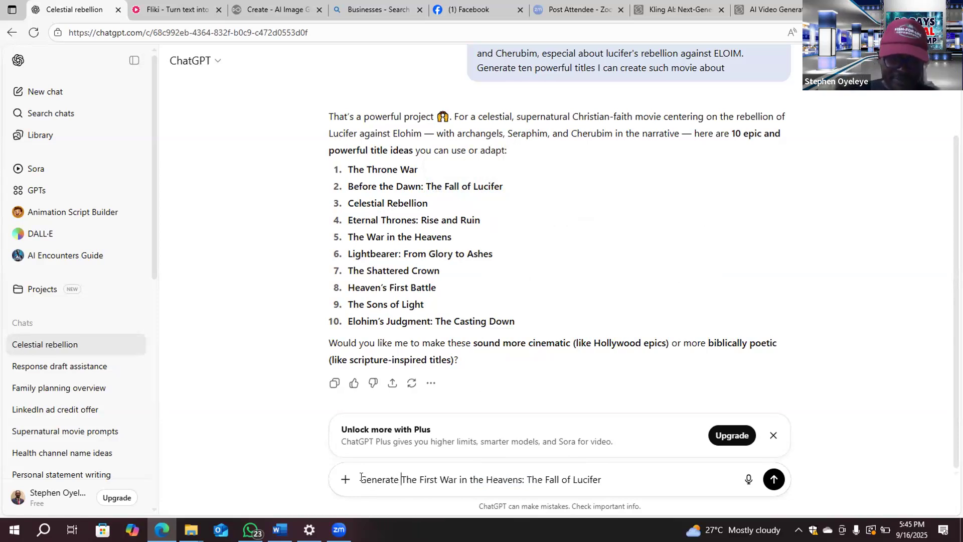
{"action": "type", "text": "a"}
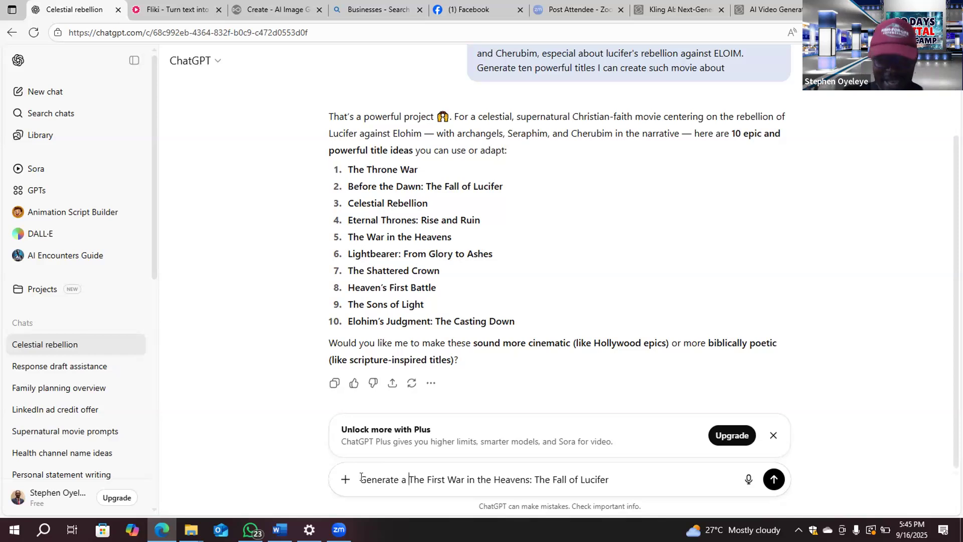
{"action": "type", "text": "one minute "}
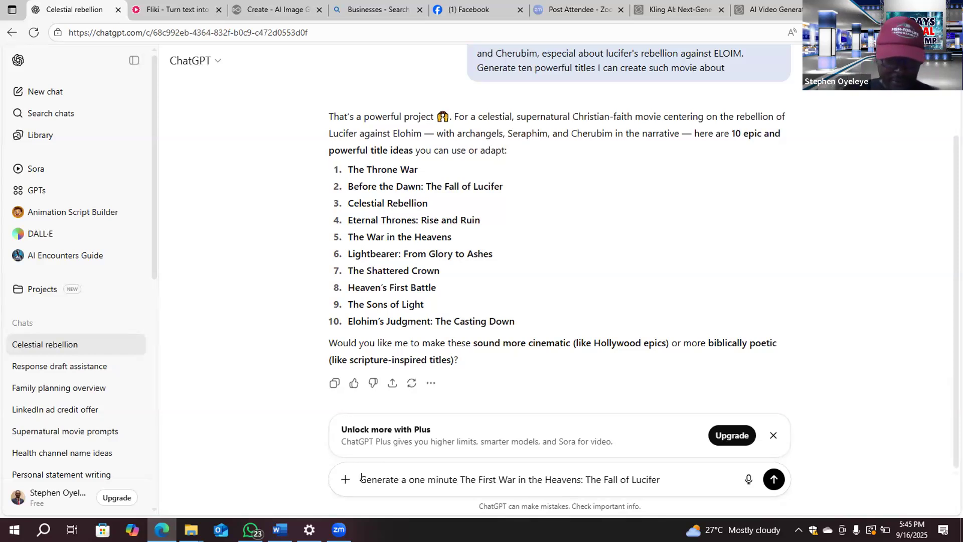
{"action": "type", "text": "video scr"}
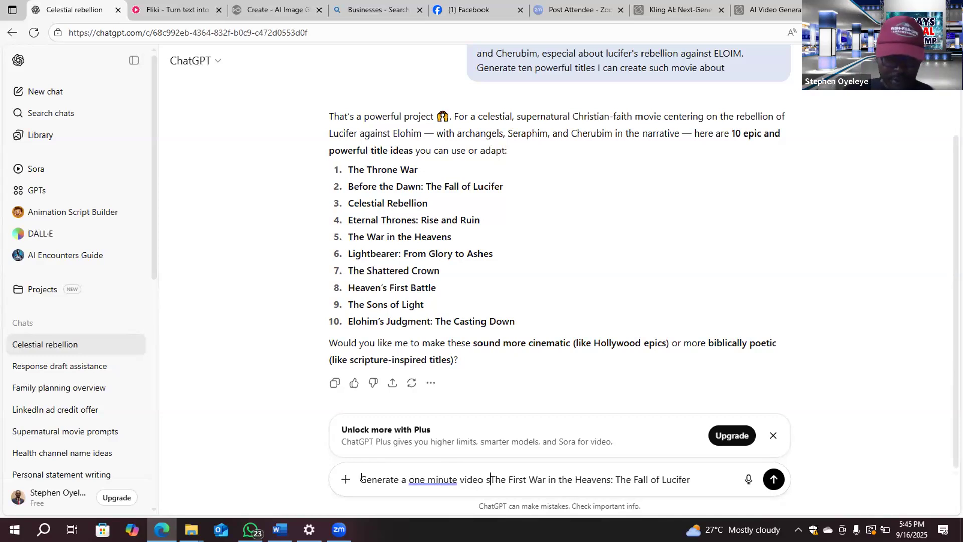
{"action": "type", "text": "ipt "}
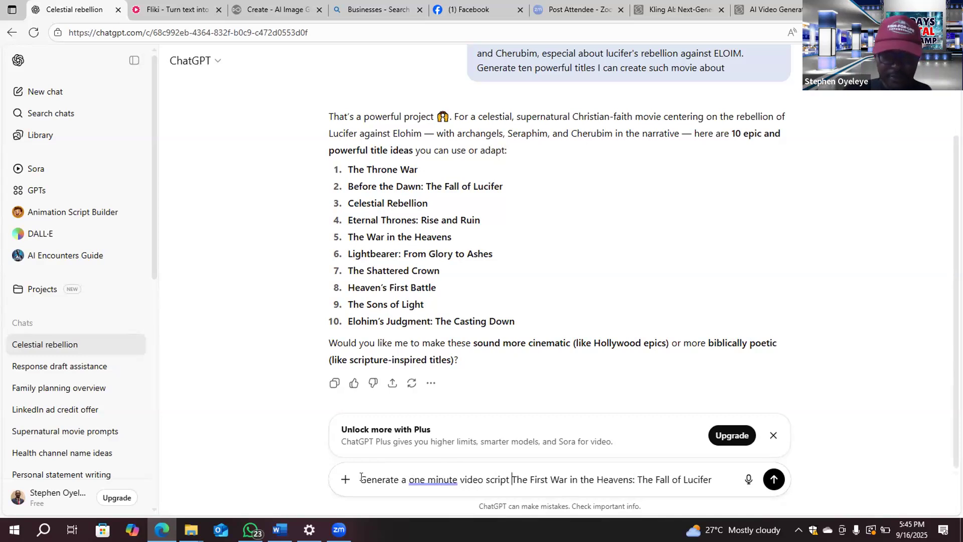
{"action": "type", "text": "for this tit"}
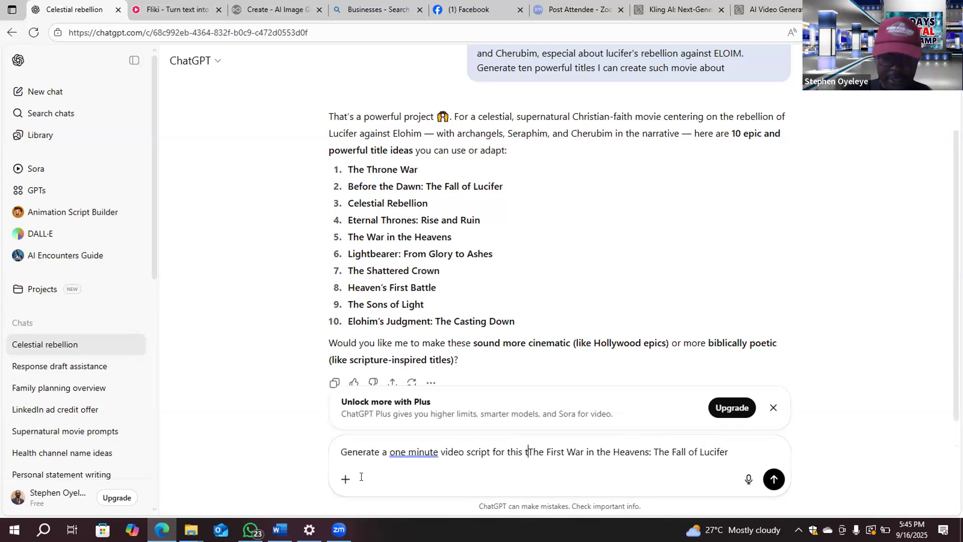
{"action": "type", "text": "le"}
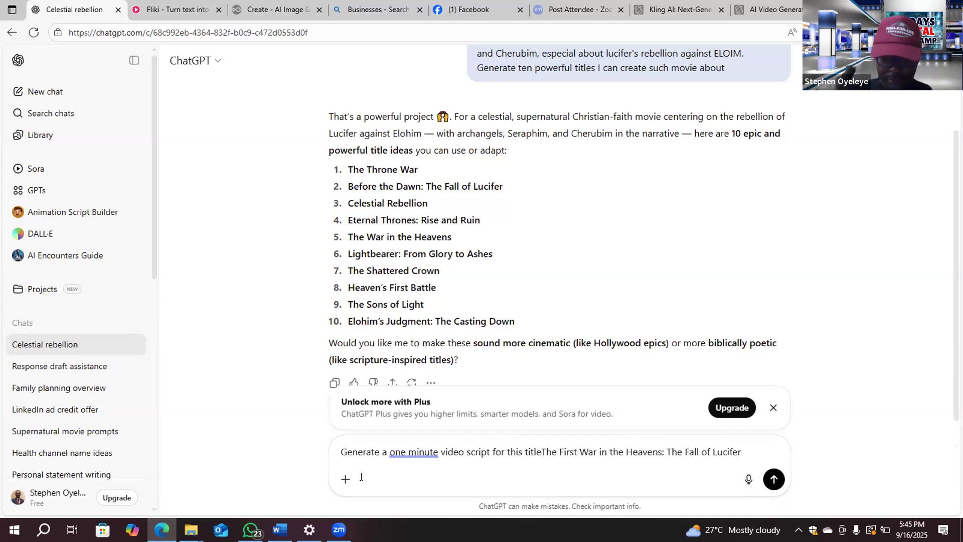
{"action": "type", "text": ":"}
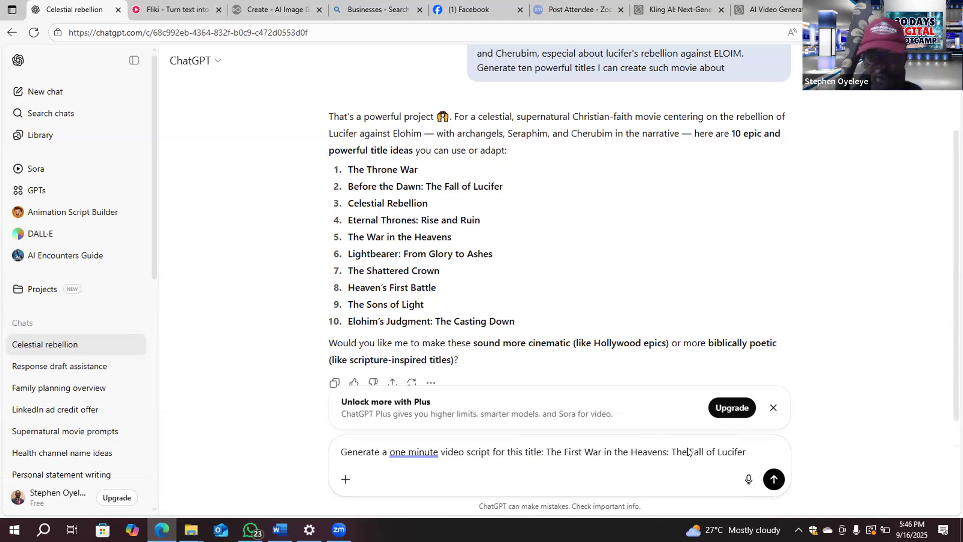
{"action": "key", "text": "Return"}
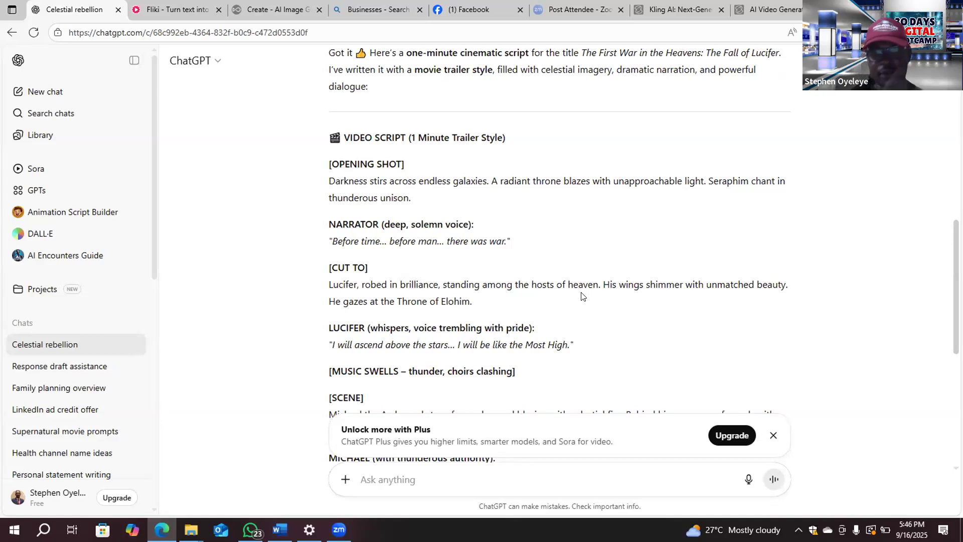
Step: Read through the generated one-minute video script, from the opening shot to the closing on-screen text
{"action": "scroll", "coordinate": [581, 296], "scroll_direction": "down", "scroll_amount": 3}
{"action": "scroll", "coordinate": [582, 296], "scroll_direction": "up", "scroll_amount": 3}
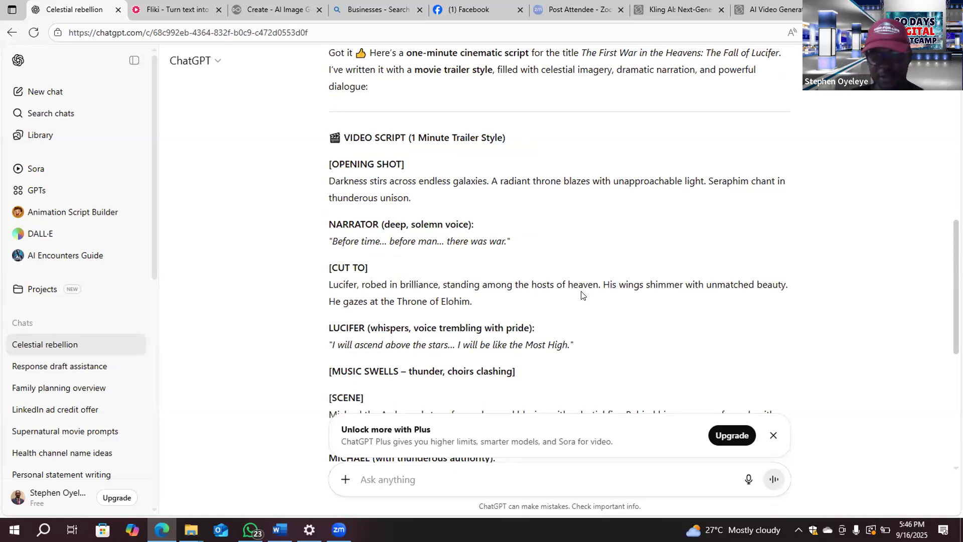
{"action": "scroll", "coordinate": [546, 278], "scroll_direction": "down", "scroll_amount": 2}
{"action": "scroll", "coordinate": [545, 277], "scroll_direction": "down", "scroll_amount": 4}
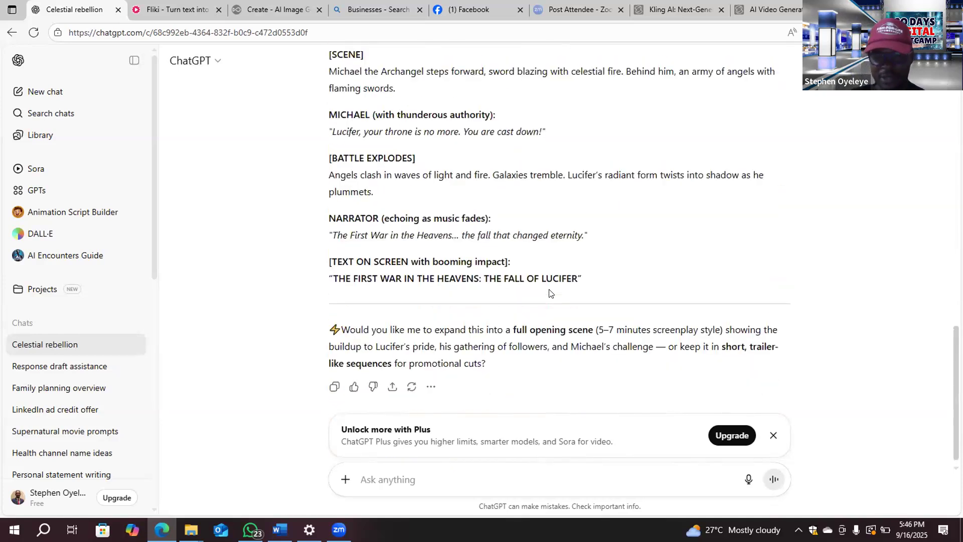
{"action": "scroll", "coordinate": [549, 293], "scroll_direction": "up", "scroll_amount": 6}
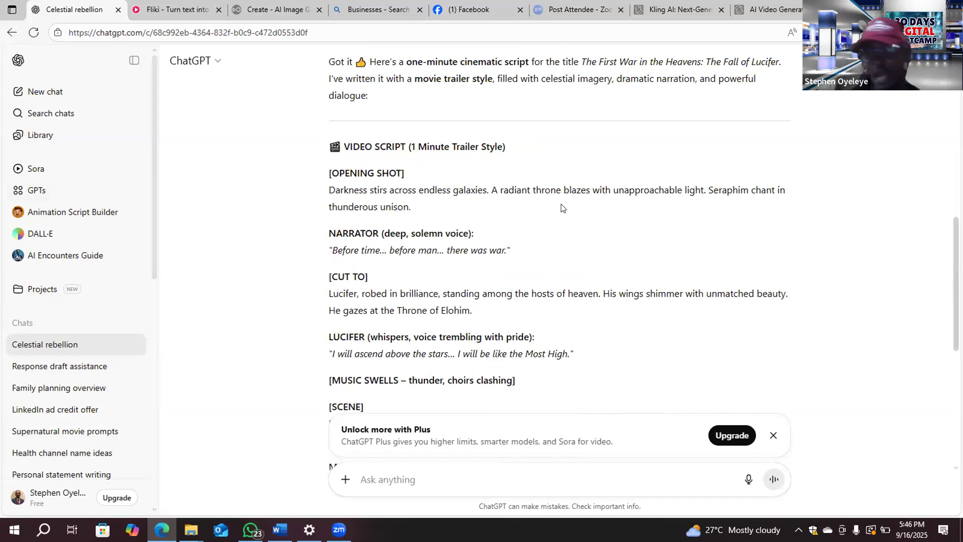
{"action": "scroll", "coordinate": [383, 189], "scroll_direction": "down", "scroll_amount": 2}
{"action": "scroll", "coordinate": [357, 222], "scroll_direction": "up", "scroll_amount": 2}
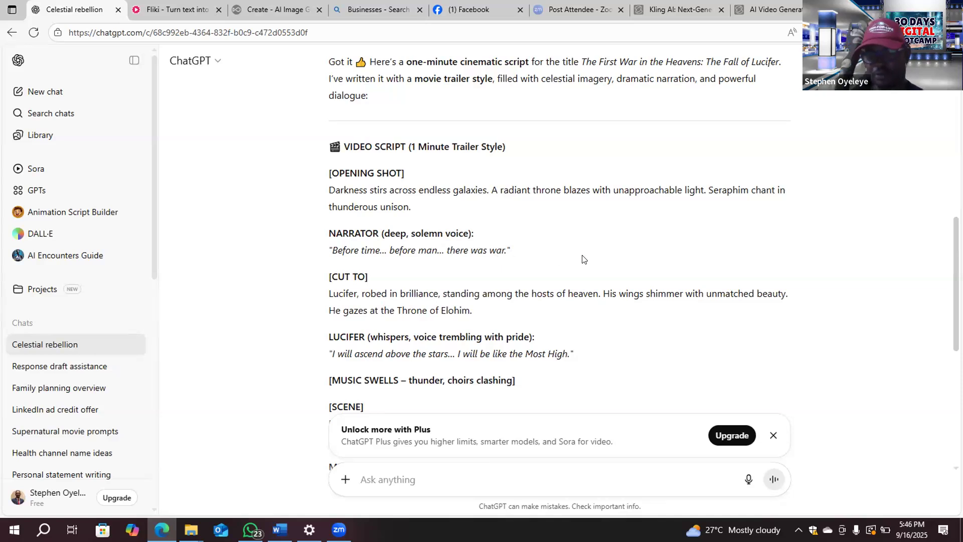
{"action": "scroll", "coordinate": [372, 217], "scroll_direction": "down", "scroll_amount": 3}
{"action": "scroll", "coordinate": [368, 181], "scroll_direction": "up", "scroll_amount": 2}
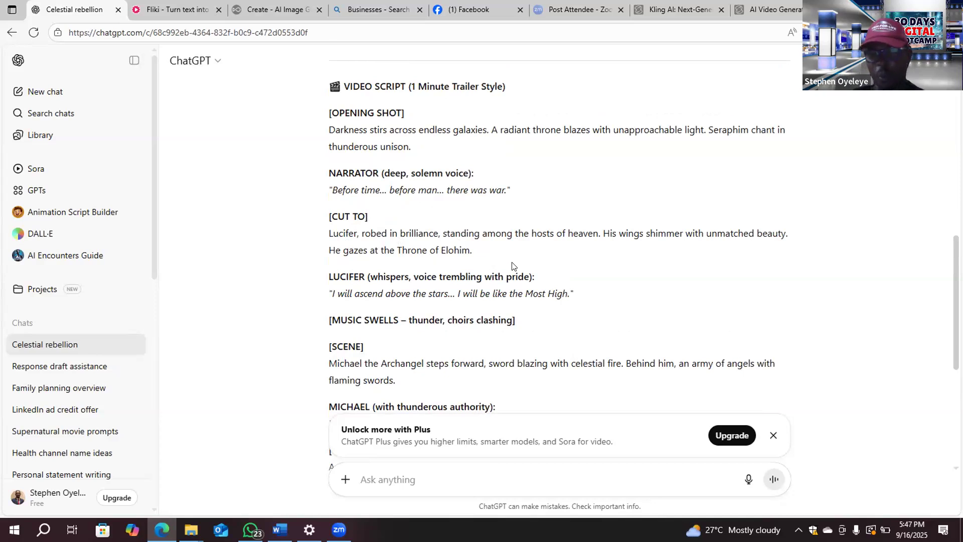
{"action": "scroll", "coordinate": [511, 267], "scroll_direction": "down", "scroll_amount": 2}
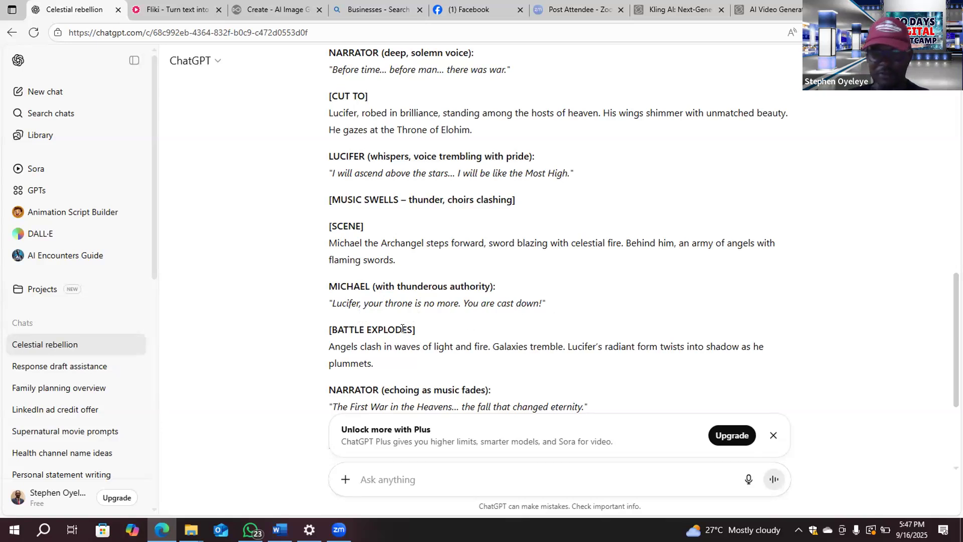
{"action": "scroll", "coordinate": [391, 301], "scroll_direction": "down", "scroll_amount": 2}
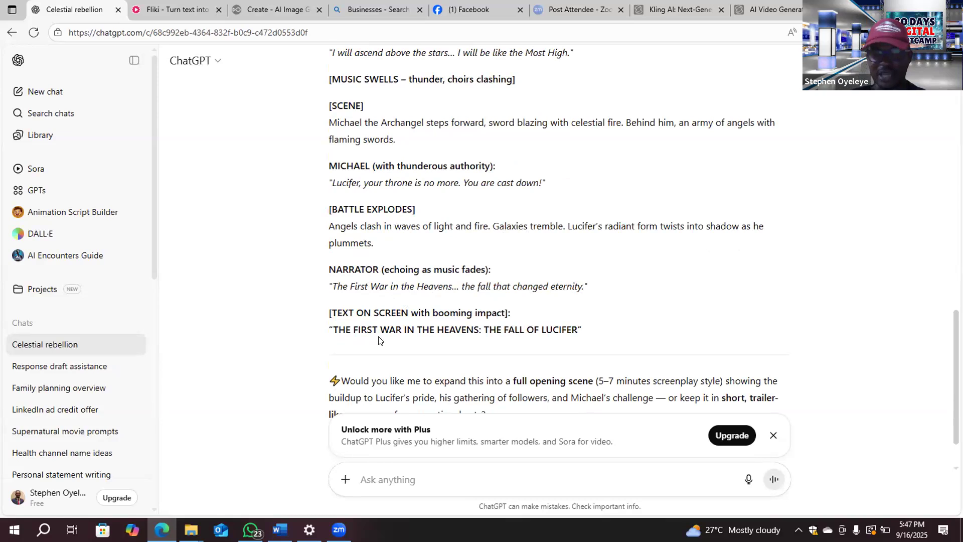
{"action": "scroll", "coordinate": [376, 332], "scroll_direction": "down", "scroll_amount": 1}
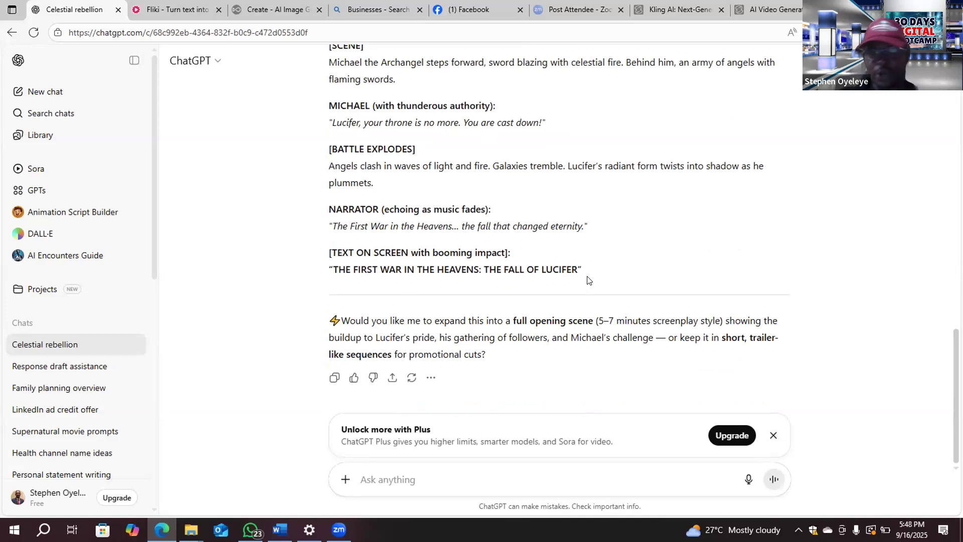
{"action": "scroll", "coordinate": [572, 223], "scroll_direction": "up", "scroll_amount": 10}
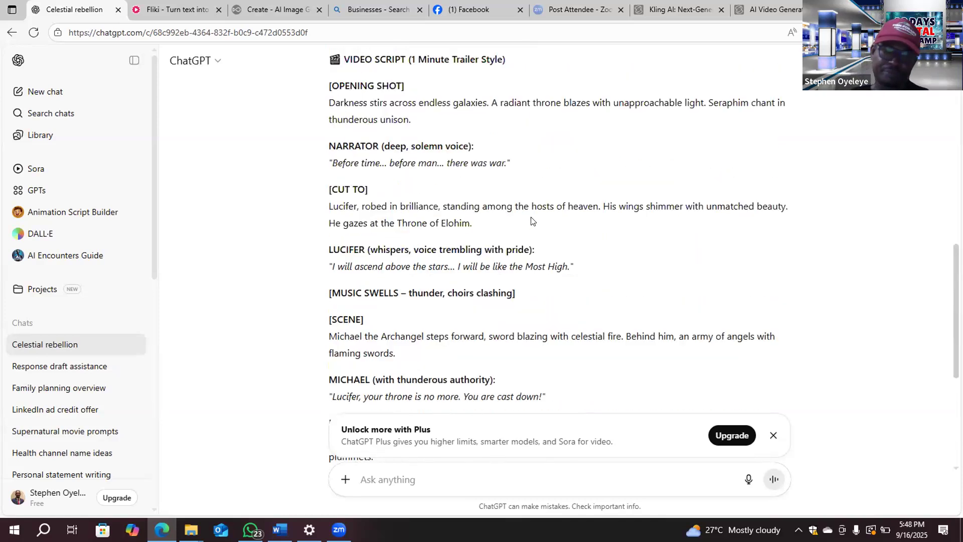
{"action": "scroll", "coordinate": [409, 261], "scroll_direction": "down", "scroll_amount": 3}
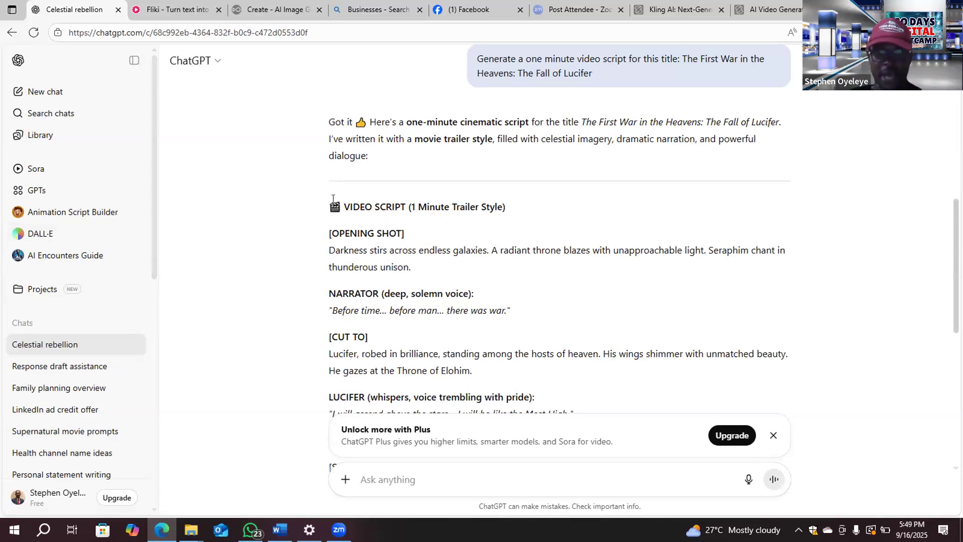
Step: Copy the whole generated script, from the "VIDEO SCRIPT (1 Minute Trailer Style)" heading through the closing on-screen title text
{"action": "left_click_drag", "start_coordinate": [328, 203], "coordinate": [607, 277]}
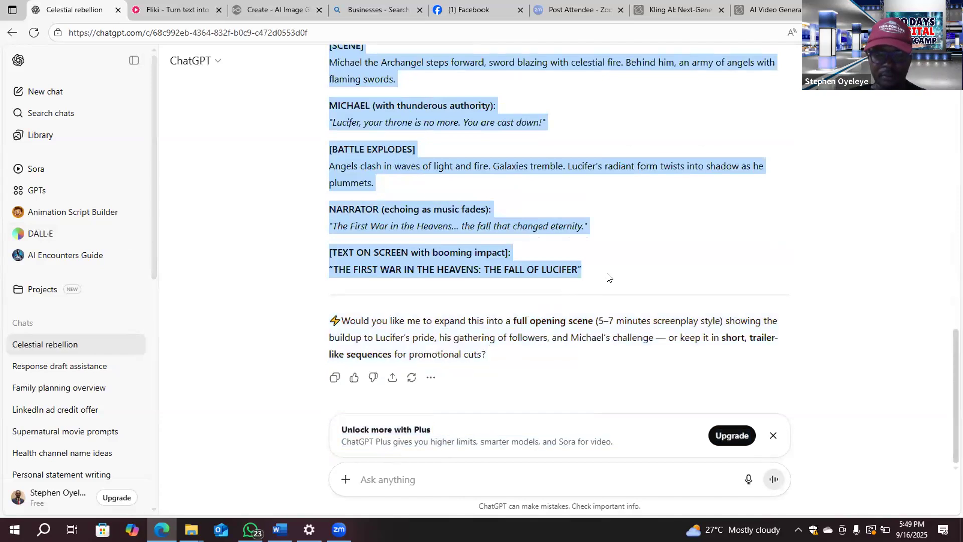
{"action": "right_click", "coordinate": [444, 211]}
{"action": "left_click", "coordinate": [472, 223]}
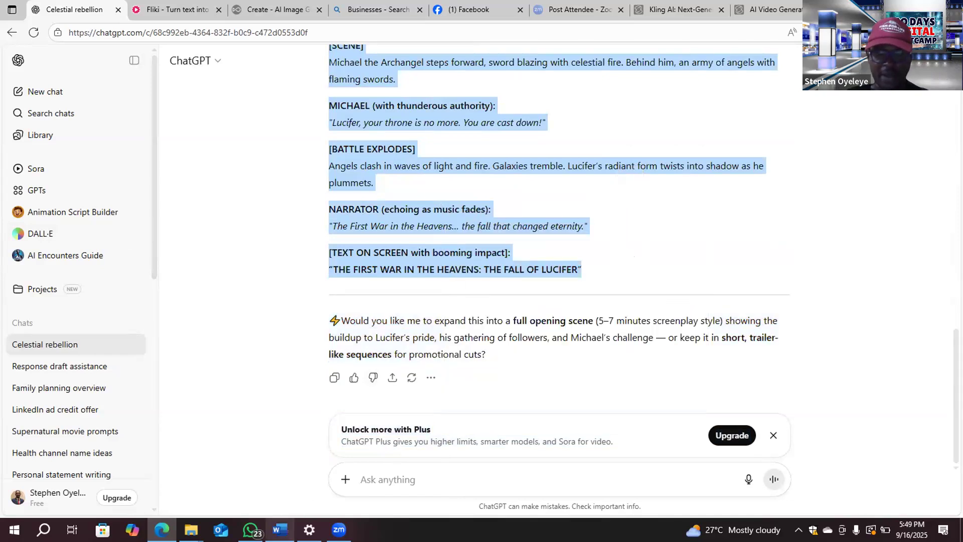
Step: Switch to Word and paste the copied video script into a new blank document
{"action": "left_click", "coordinate": [280, 529]}
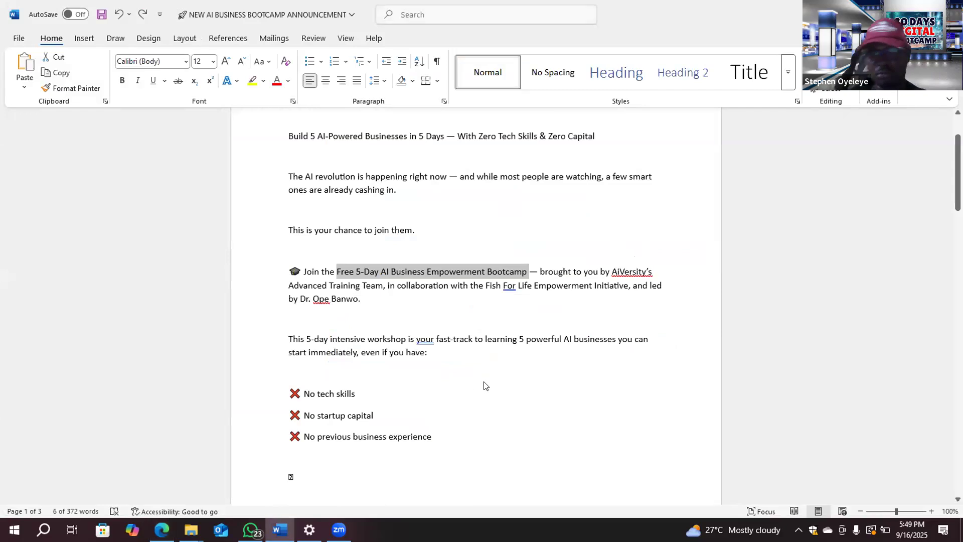
{"action": "left_click", "coordinate": [573, 287]}
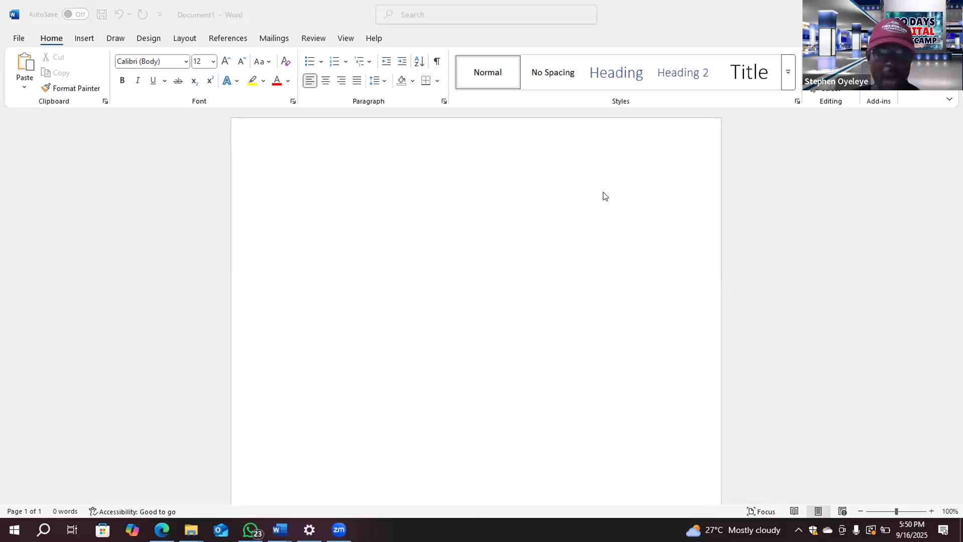
{"action": "left_click", "coordinate": [634, 243]}
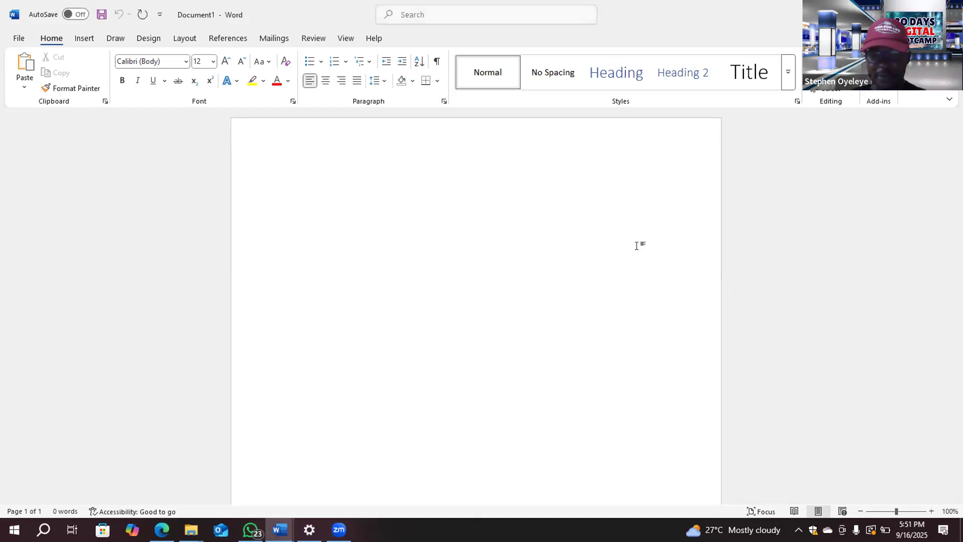
{"action": "left_click", "coordinate": [345, 192]}
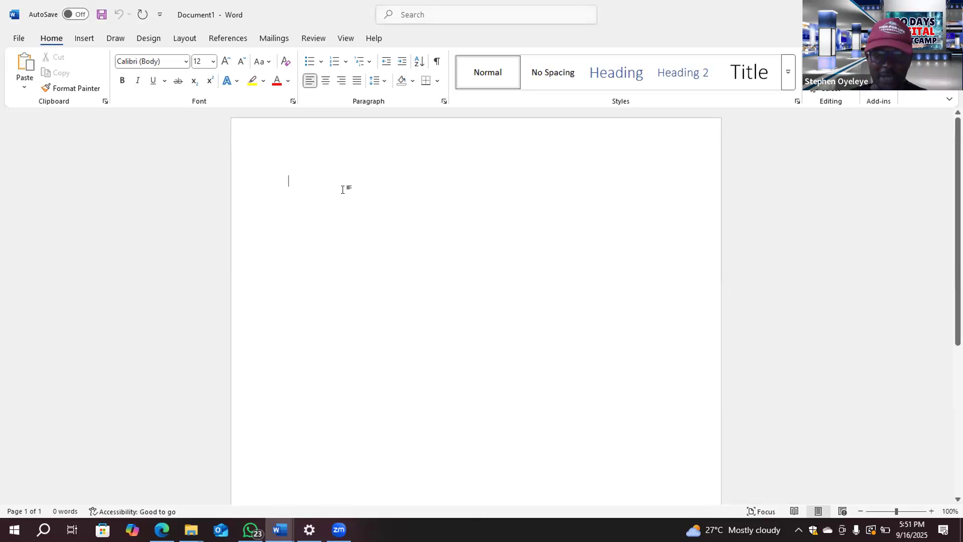
{"action": "right_click", "coordinate": [359, 217]}
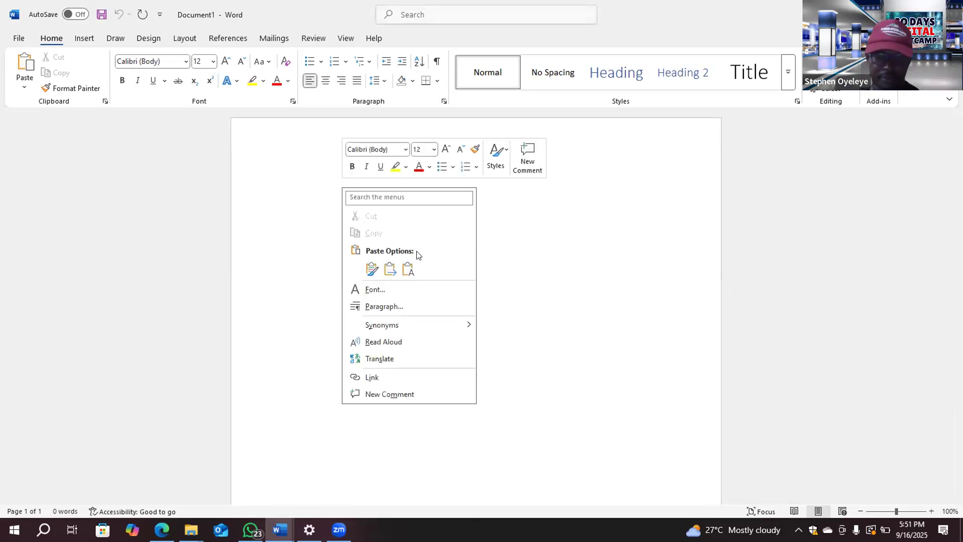
{"action": "left_click", "coordinate": [498, 333]}
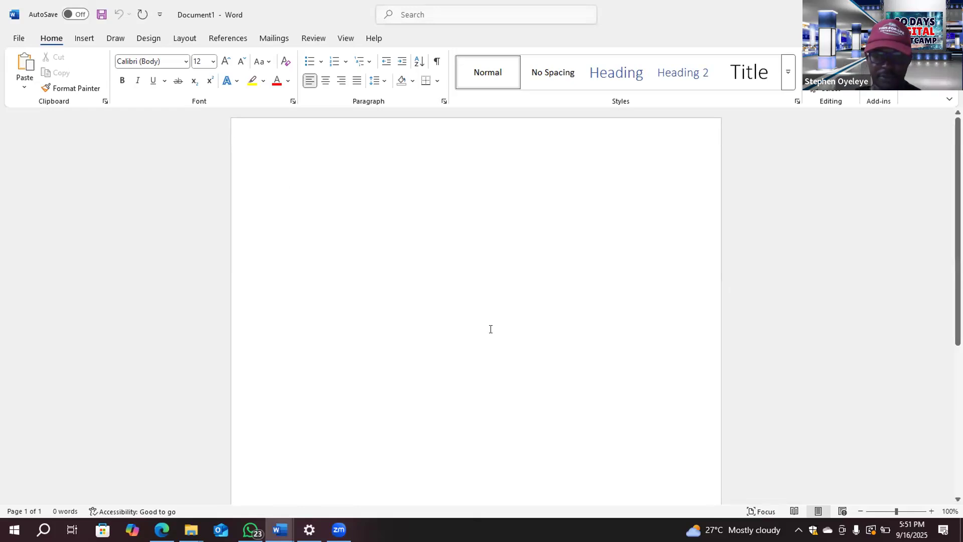
{"action": "key", "text": "ctrl+v"}
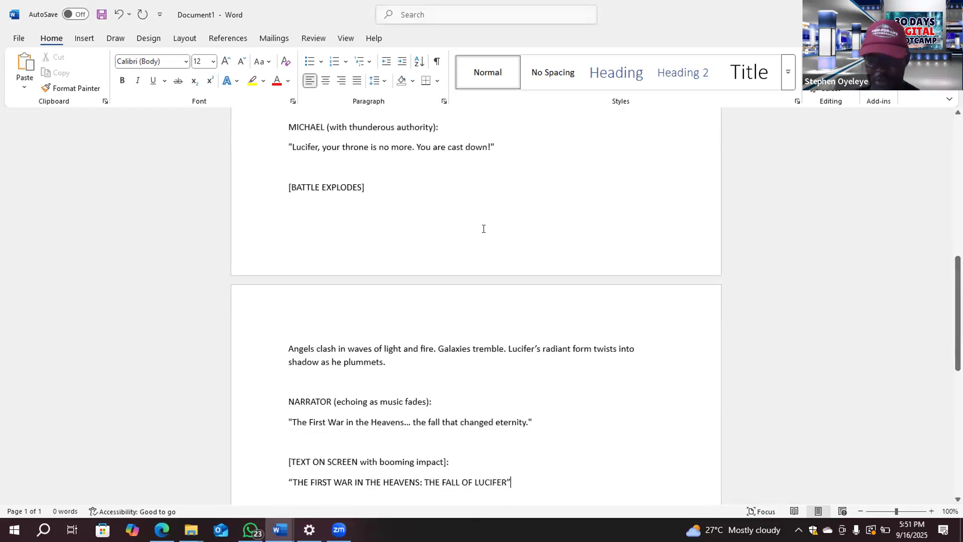
Step: Delete the "VIDEO SCRIPT (1 Minute Trailer Style)" heading and the blank line beneath it from the start of the script
{"action": "key", "text": "Page_Up"}
{"action": "key", "text": "Page_Up"}
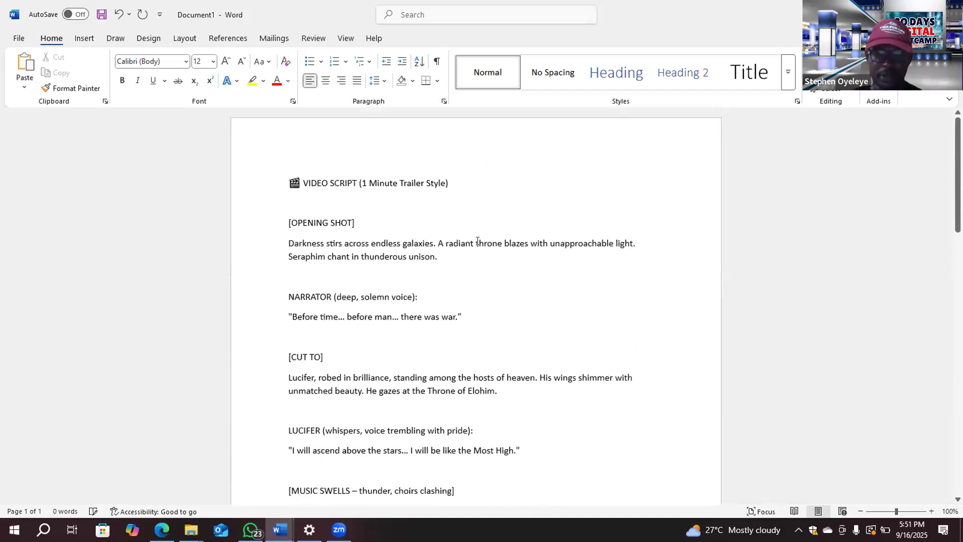
{"action": "scroll", "coordinate": [474, 239], "scroll_direction": "down", "scroll_amount": 2}
{"action": "scroll", "coordinate": [474, 240], "scroll_direction": "up", "scroll_amount": 2}
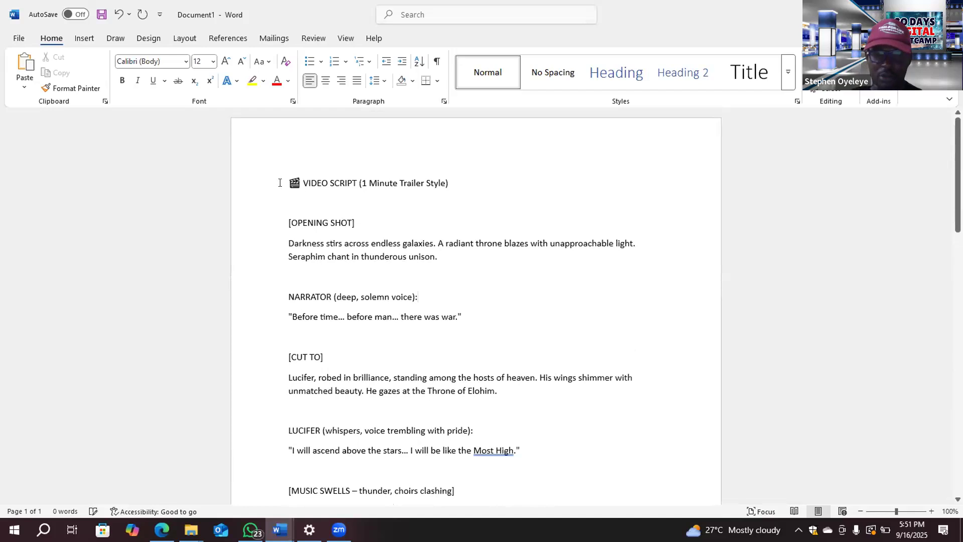
{"action": "left_click_drag", "start_coordinate": [285, 181], "coordinate": [497, 190]}
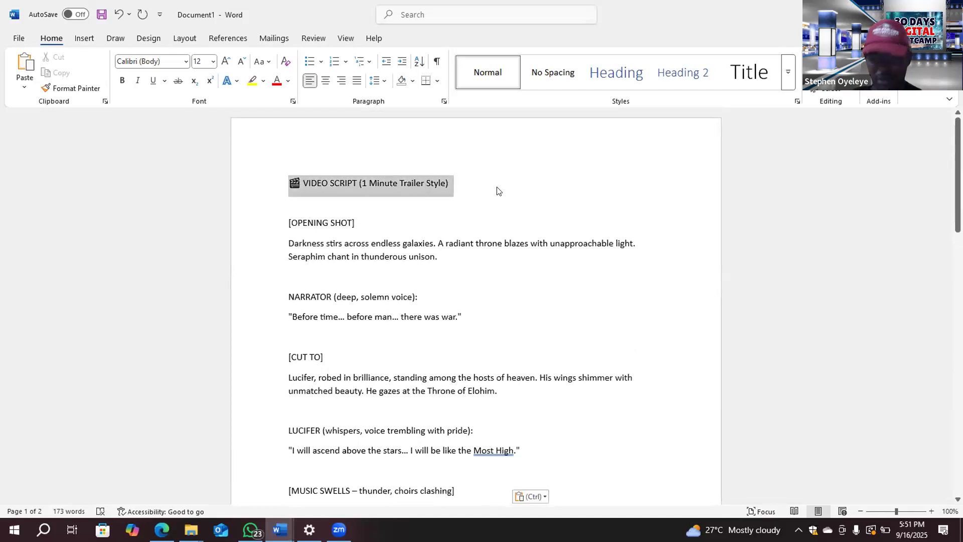
{"action": "key", "text": "Delete"}
{"action": "key", "text": "Delete"}
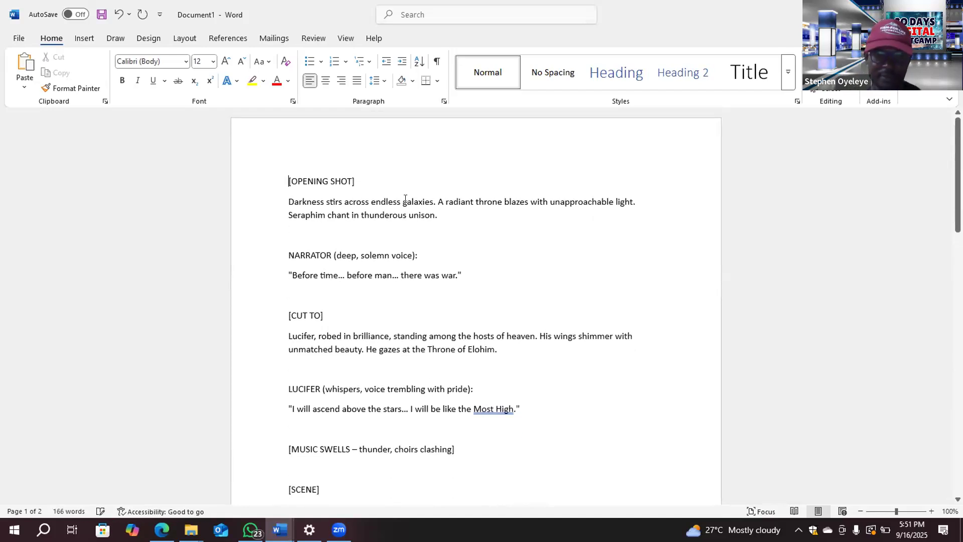
Step: Start a numbered list at [OPENING SHOT], join its description to the label, and split the three sentences into items 1 to 3
{"action": "type", "text": "1."}
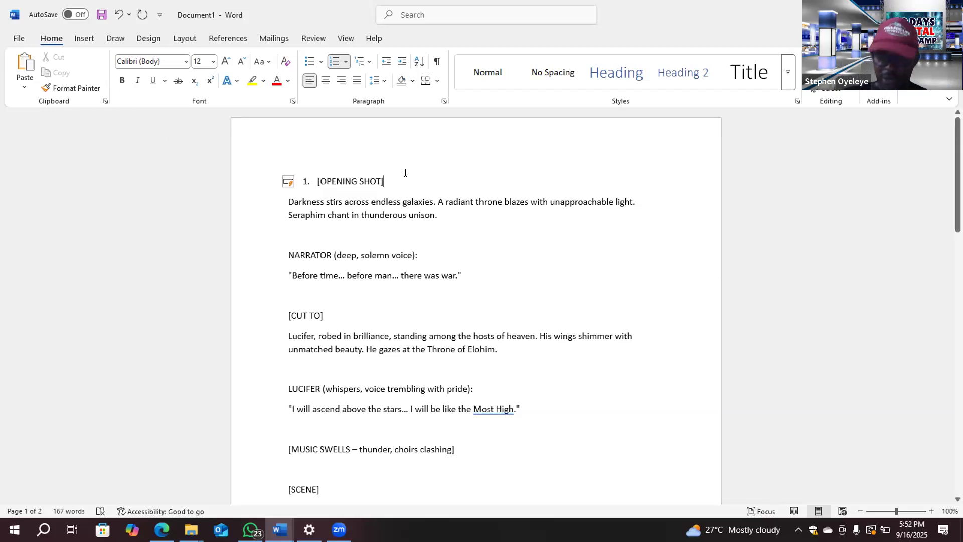
{"action": "key", "text": "Delete"}
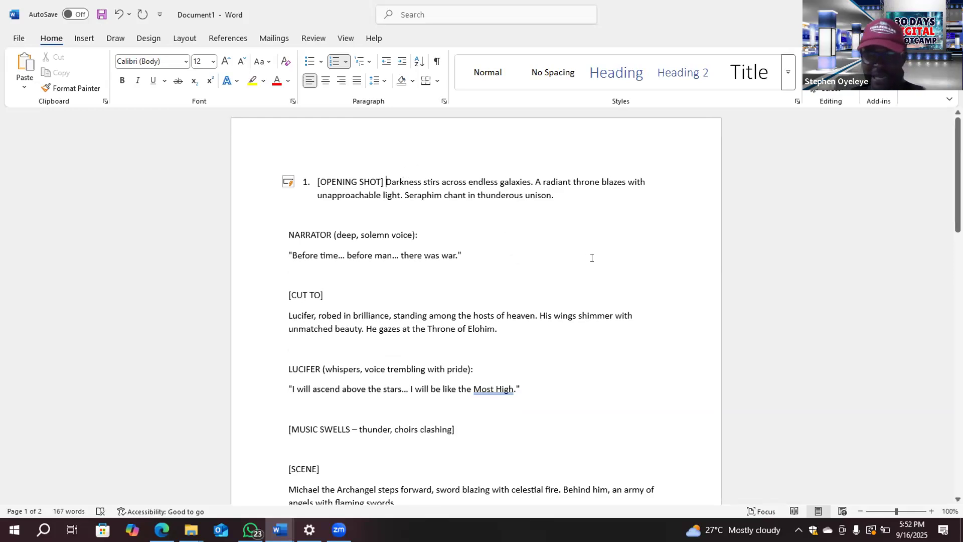
{"action": "left_click", "coordinate": [532, 182]}
{"action": "key", "text": "Return"}
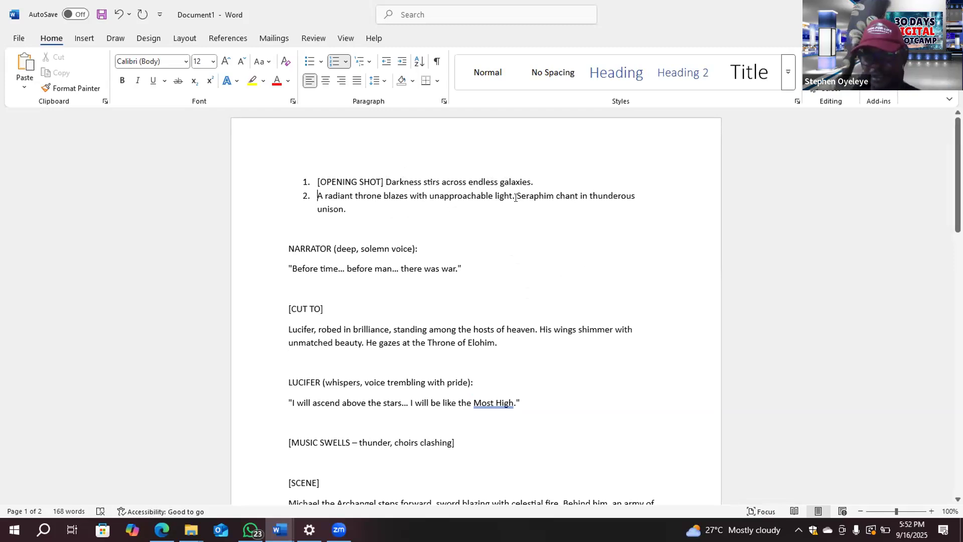
{"action": "key", "text": "Return"}
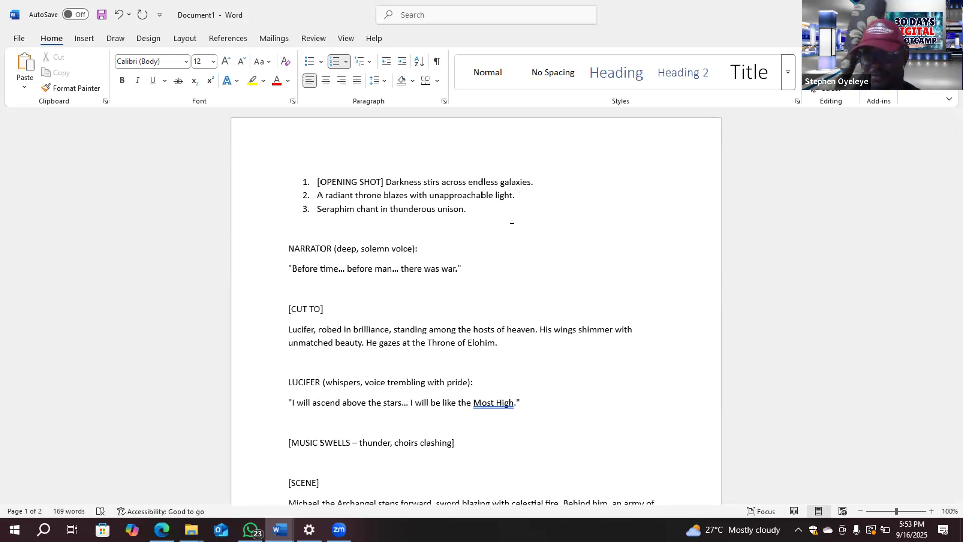
Step: Join the NARRATOR (deep, solemn voice) label and its "Before time… before man… there was war." line onto item 3
{"action": "key", "text": "End"}
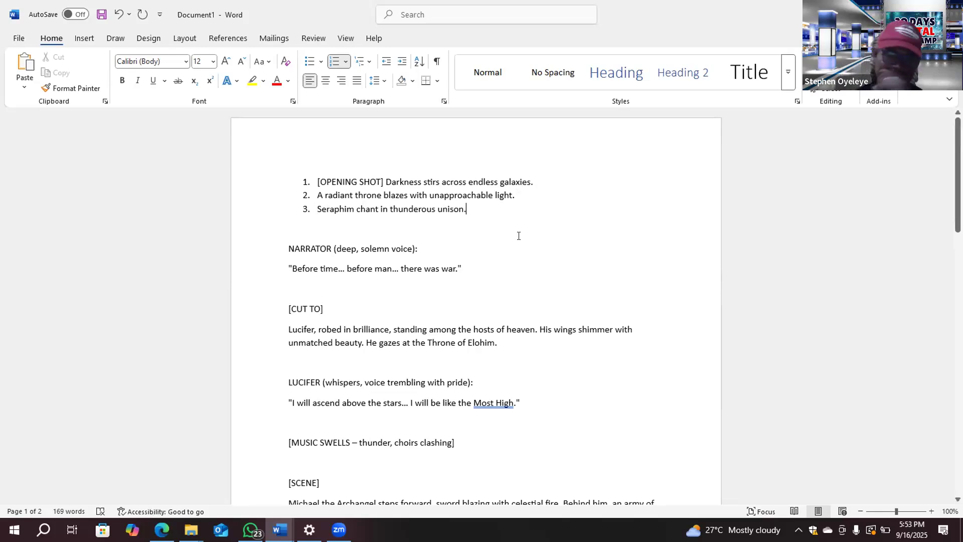
{"action": "key", "text": "Delete"}
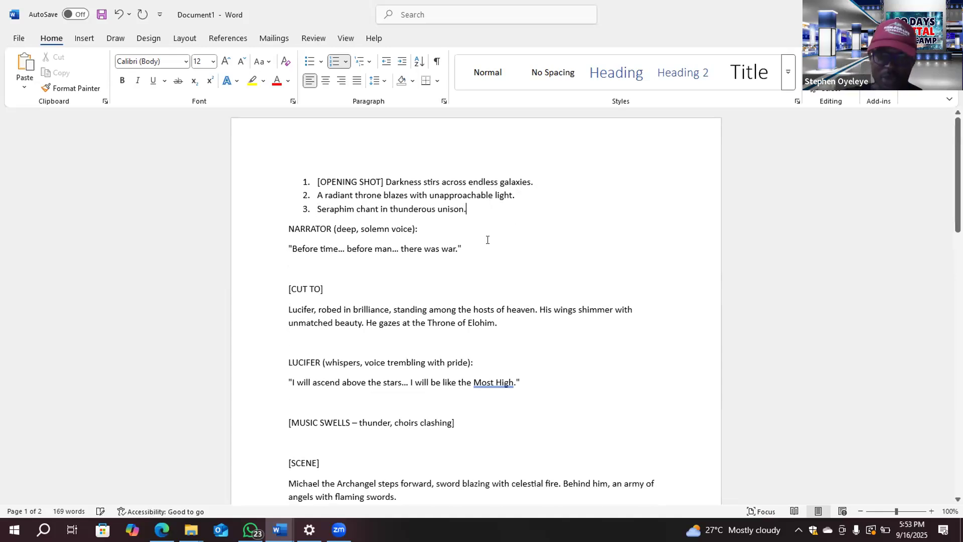
{"action": "key", "text": "Delete"}
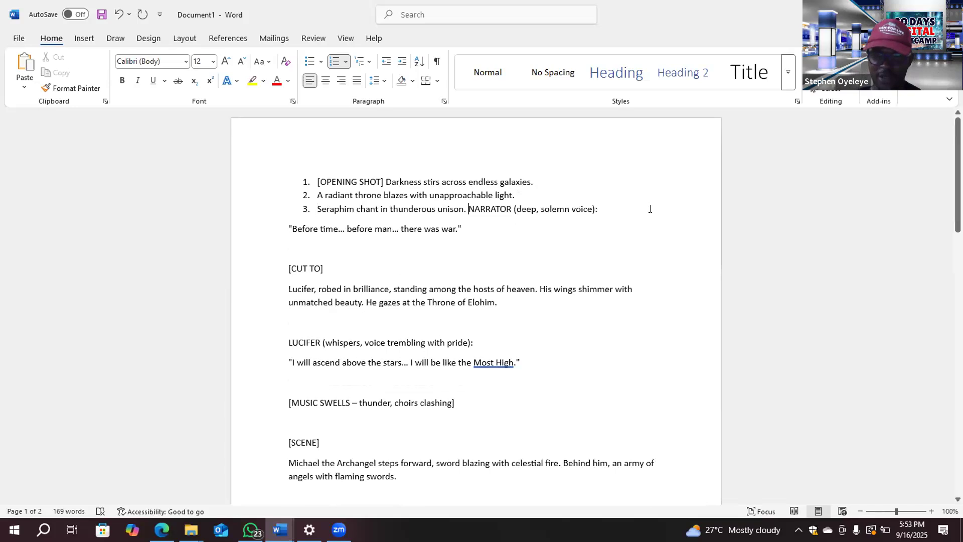
{"action": "key", "text": "Delete"}
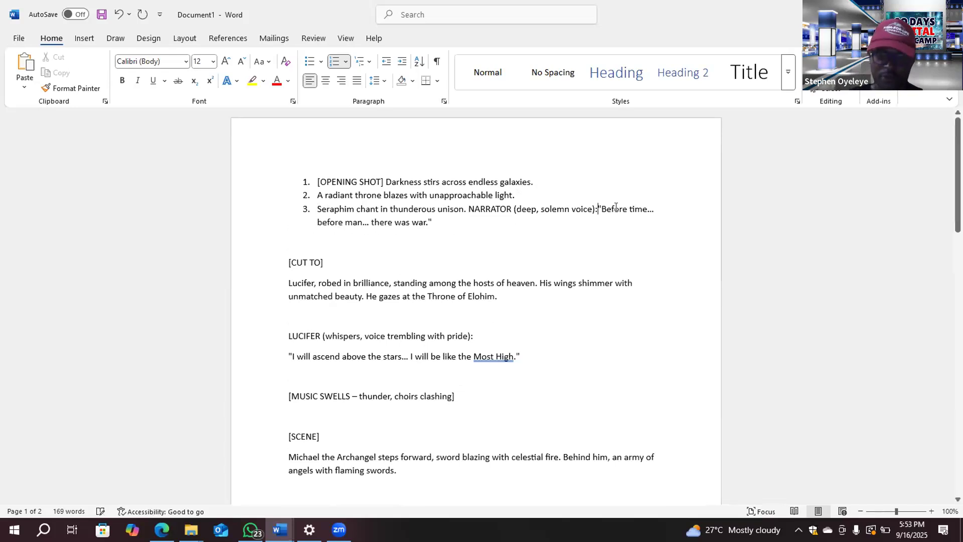
Step: Make [CUT TO] item 4 of the numbered list, removing the blank line before it and joining the Lucifer description to it
{"action": "left_click", "coordinate": [463, 227]}
{"action": "key", "text": "Delete"}
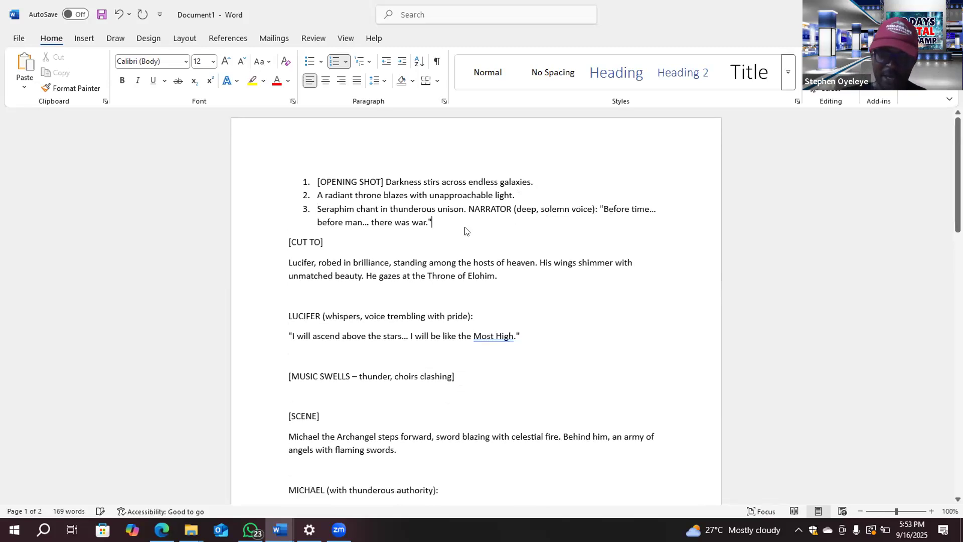
{"action": "key", "text": "Delete"}
{"action": "key", "text": "Return"}
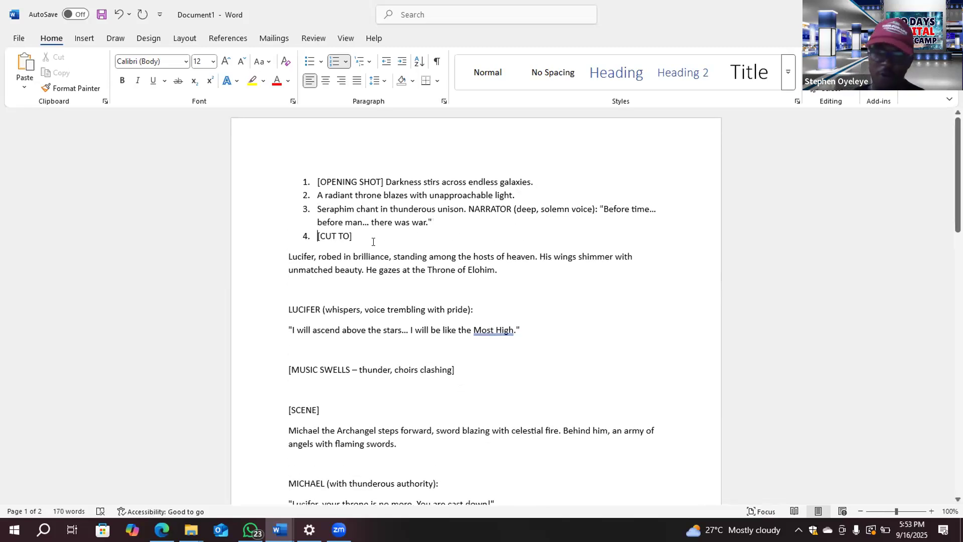
{"action": "left_click", "coordinate": [372, 242]}
{"action": "key", "text": "Delete"}
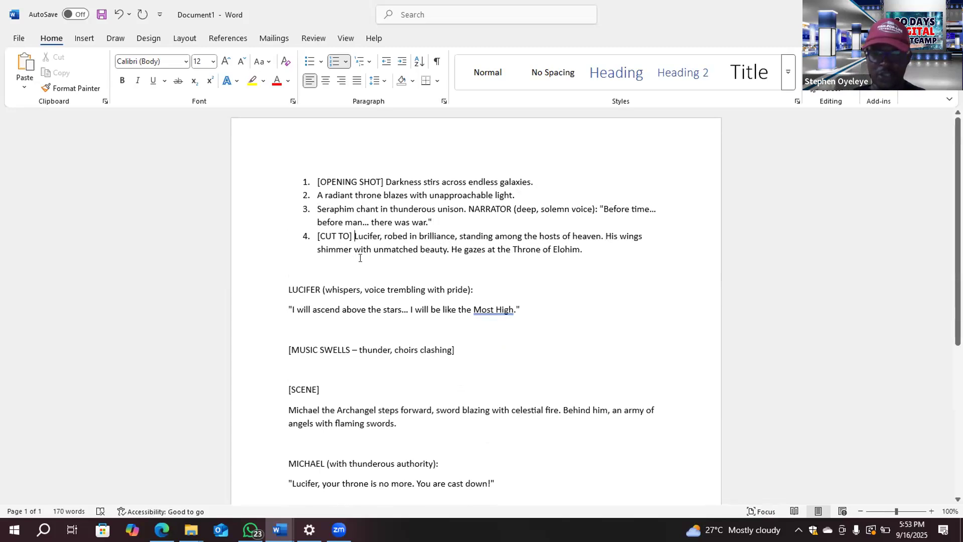
Step: Split "He gazes at the Throne of Elohim." off as item 5 and remove its leading space
{"action": "left_click", "coordinate": [449, 250]}
{"action": "key", "text": "Return"}
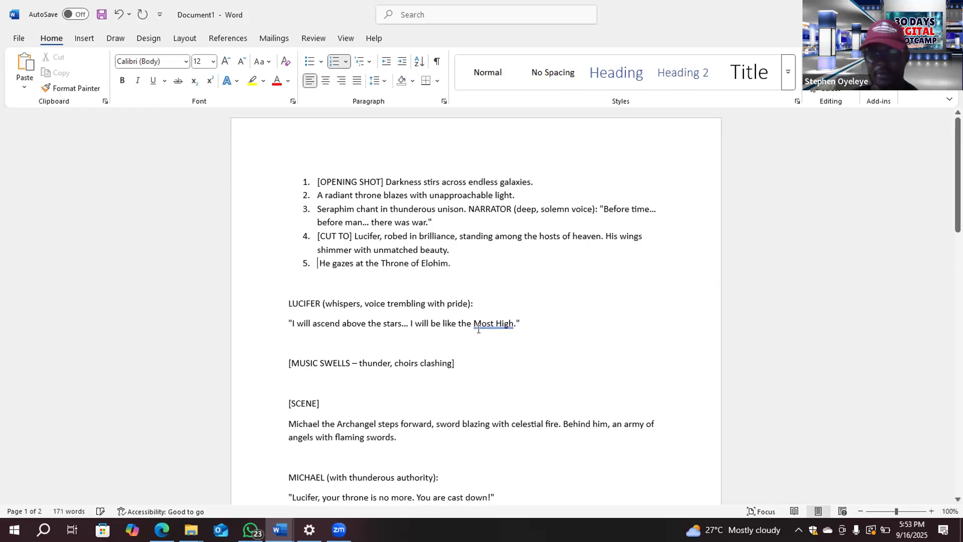
{"action": "key", "text": "Delete"}
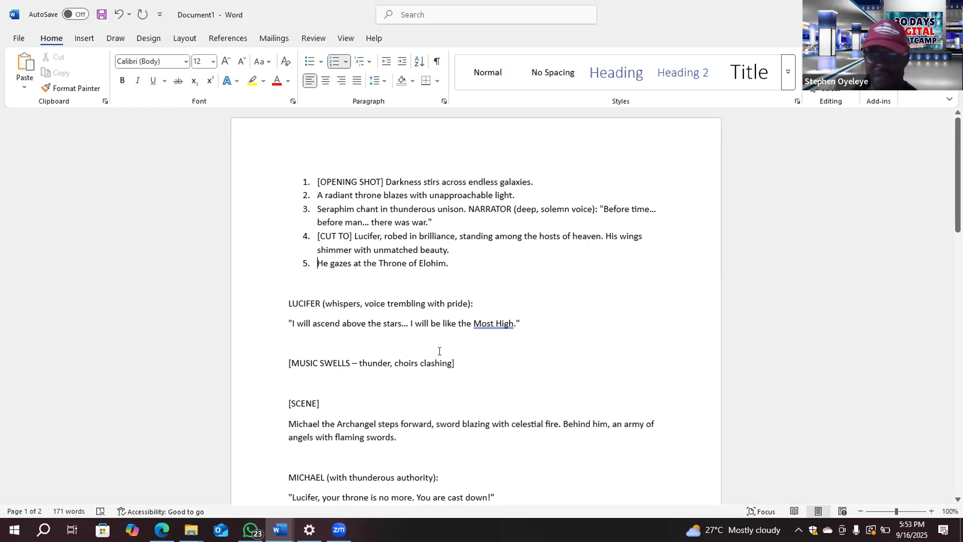
Step: Make the LUCIFER (whispers, voice trembling with pride) label item 6 and join its "I will ascend above the stars…" quote to it
{"action": "scroll", "coordinate": [486, 308], "scroll_direction": "down", "scroll_amount": 10}
{"action": "scroll", "coordinate": [485, 305], "scroll_direction": "down", "scroll_amount": 2}
{"action": "scroll", "coordinate": [484, 308], "scroll_direction": "up", "scroll_amount": 10}
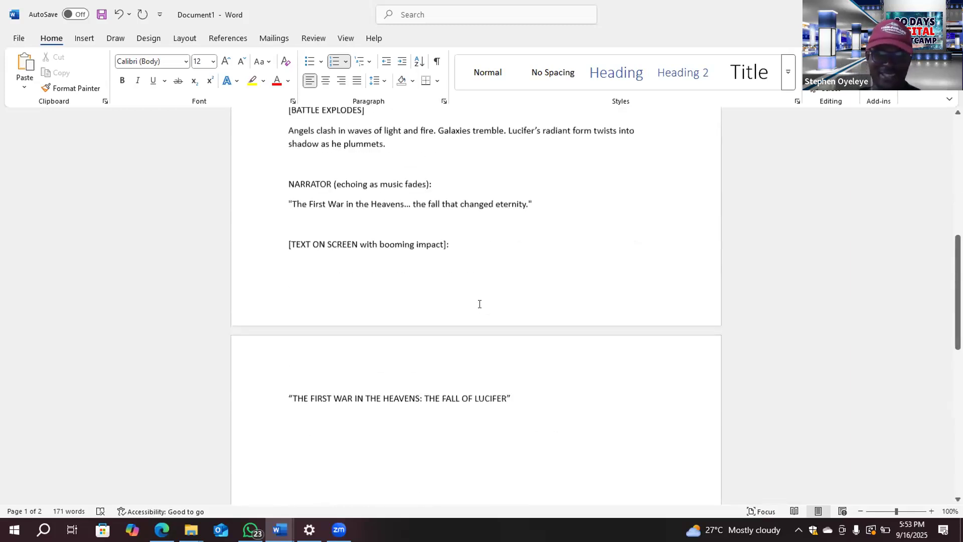
{"action": "scroll", "coordinate": [480, 303], "scroll_direction": "up", "scroll_amount": 2}
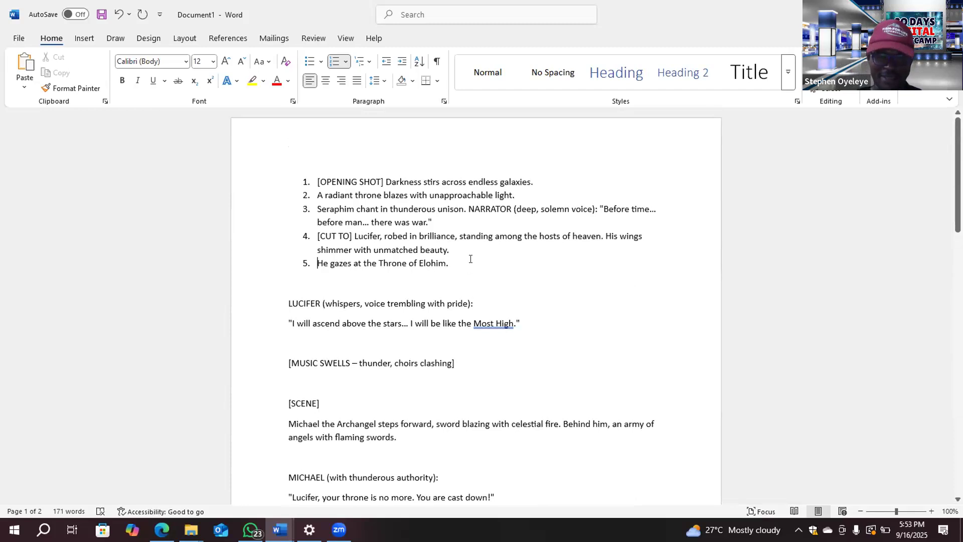
{"action": "left_click", "coordinate": [470, 259]}
{"action": "key", "text": "Delete"}
{"action": "key", "text": "Delete"}
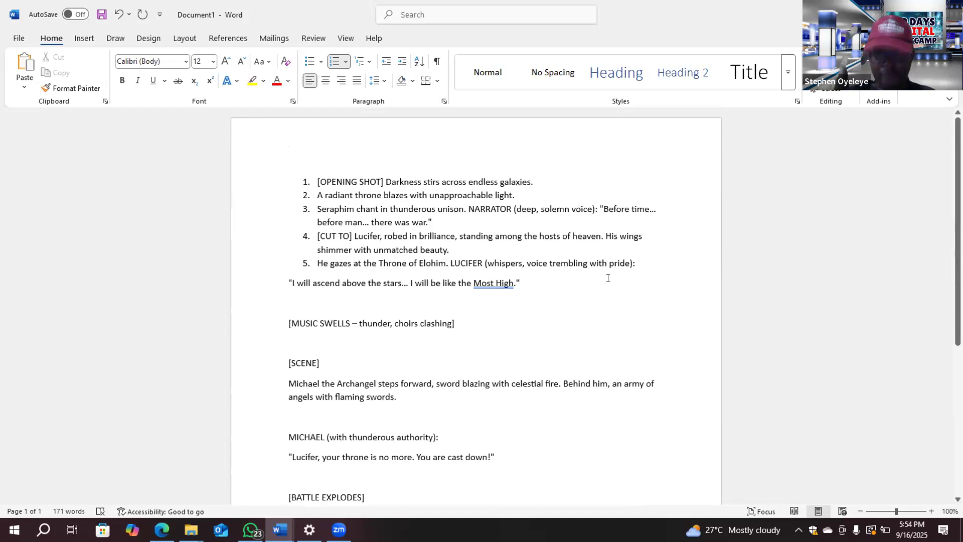
{"action": "key", "text": "Return"}
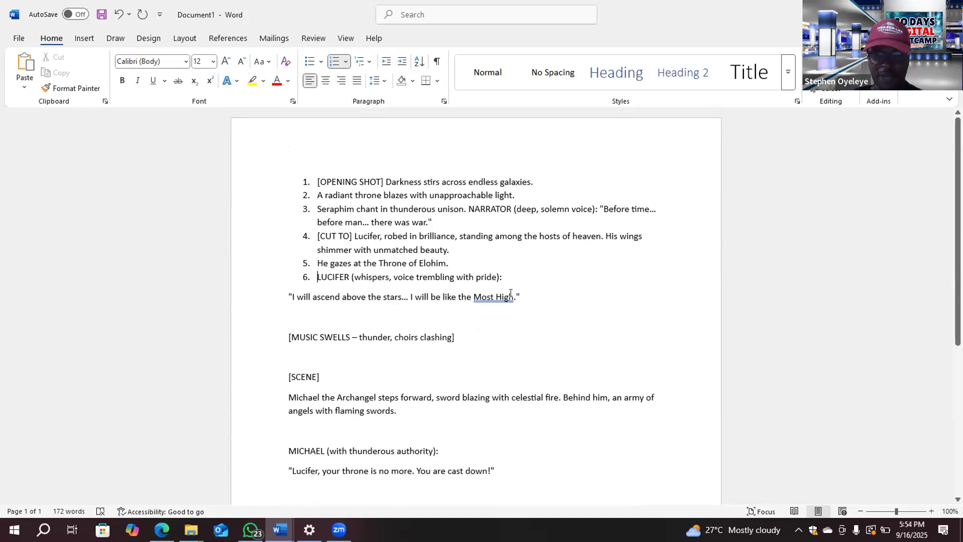
{"action": "left_click", "coordinate": [519, 271]}
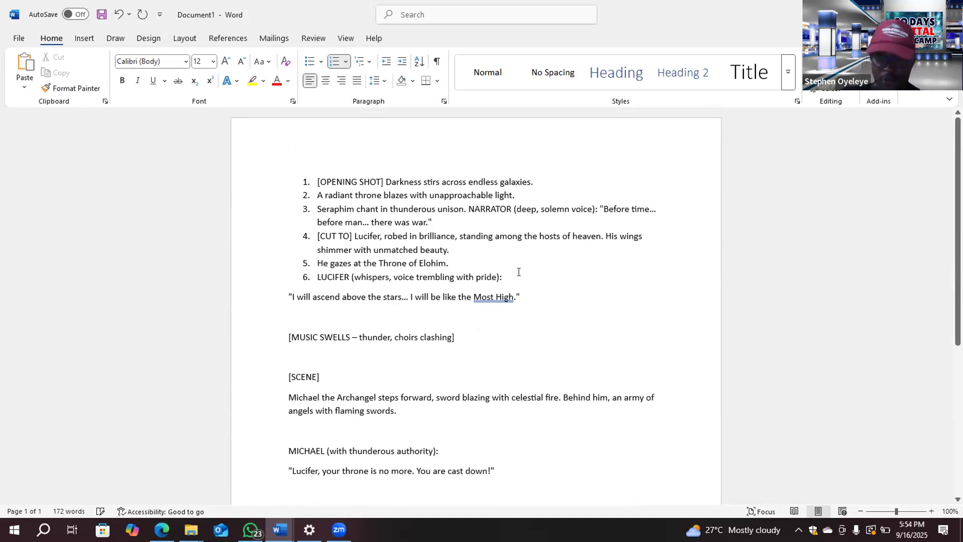
{"action": "key", "text": "Delete"}
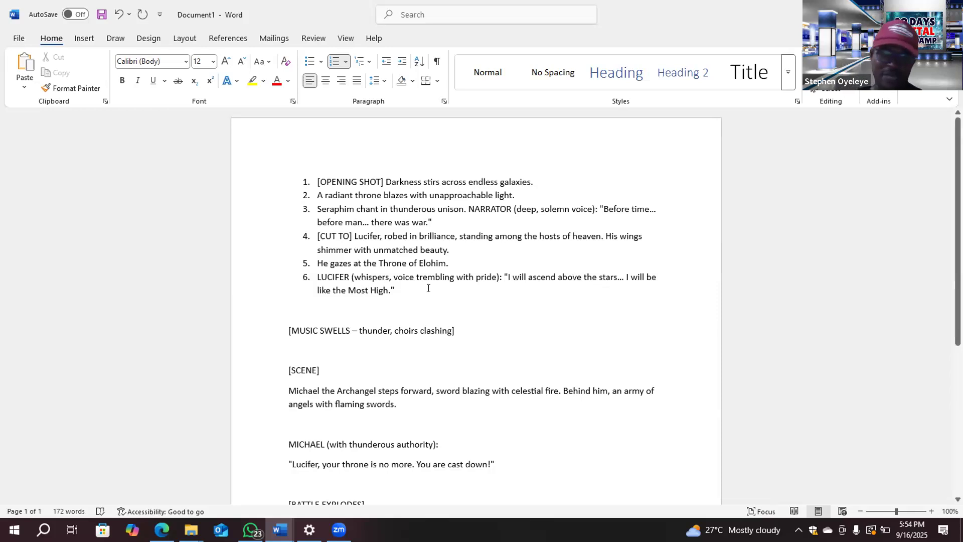
Step: Remove the blank line after item 6 and make "[MUSIC SWELLS – thunder, choirs clashing]" item 7 of the list
{"action": "key", "text": "Down"}
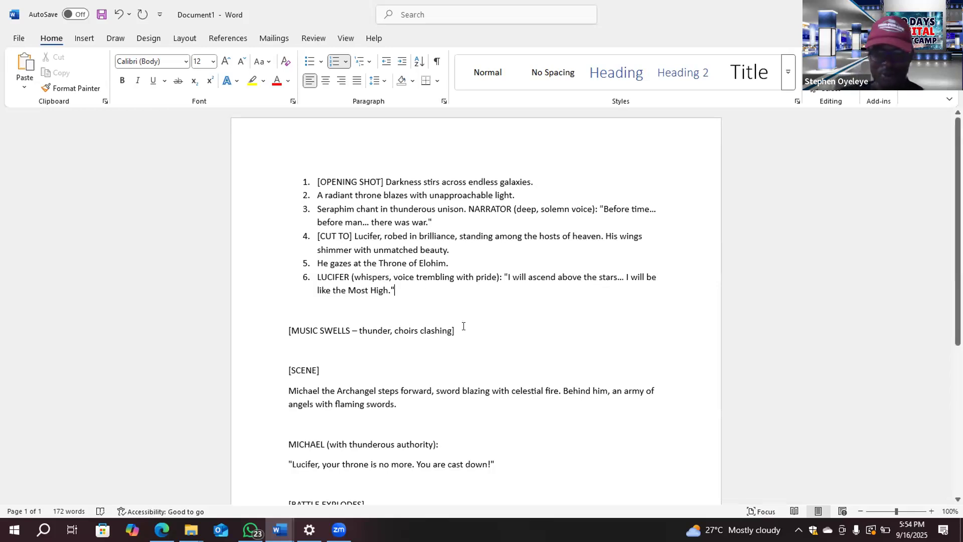
{"action": "key", "text": "Delete"}
{"action": "key", "text": "Delete"}
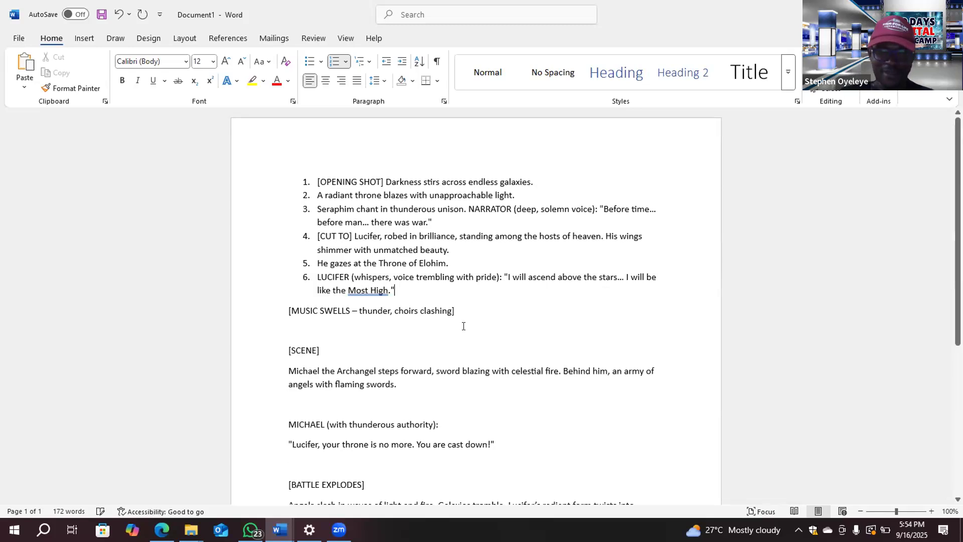
{"action": "key", "text": "Return"}
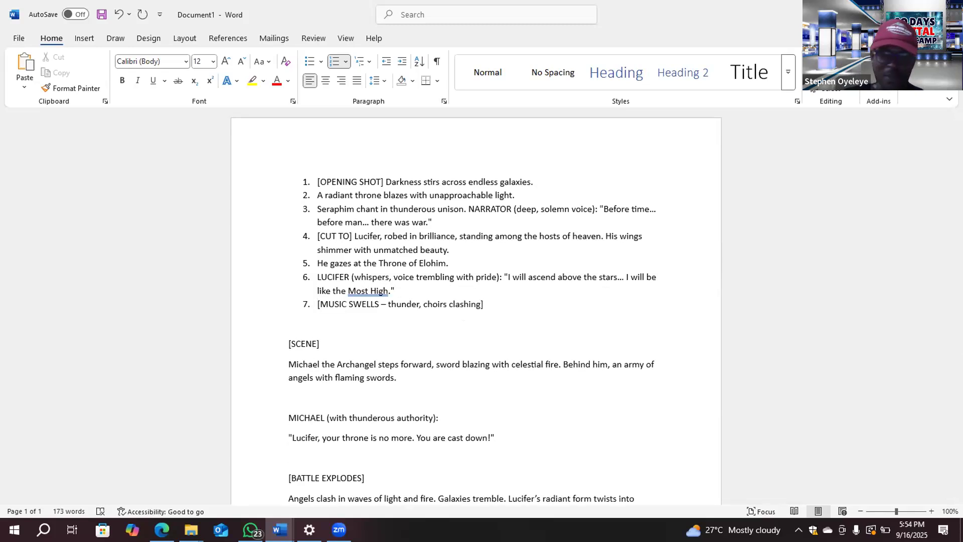
Step: Remove the numbering from "[MUSIC SWELLS – thunder, choirs clashing]" and join it to the end of item 6
{"action": "key", "text": "BackSpace"}
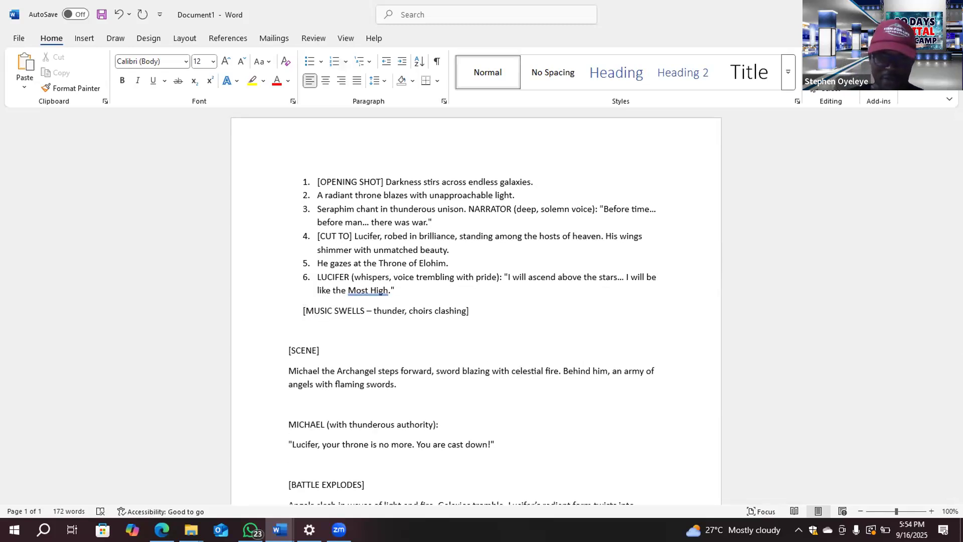
{"action": "key", "text": "BackSpace"}
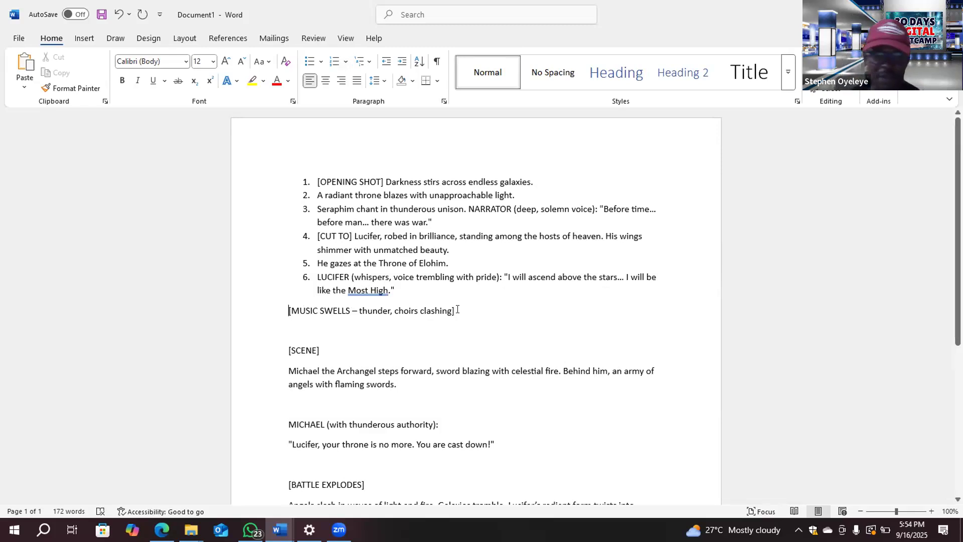
{"action": "left_click", "coordinate": [399, 290]}
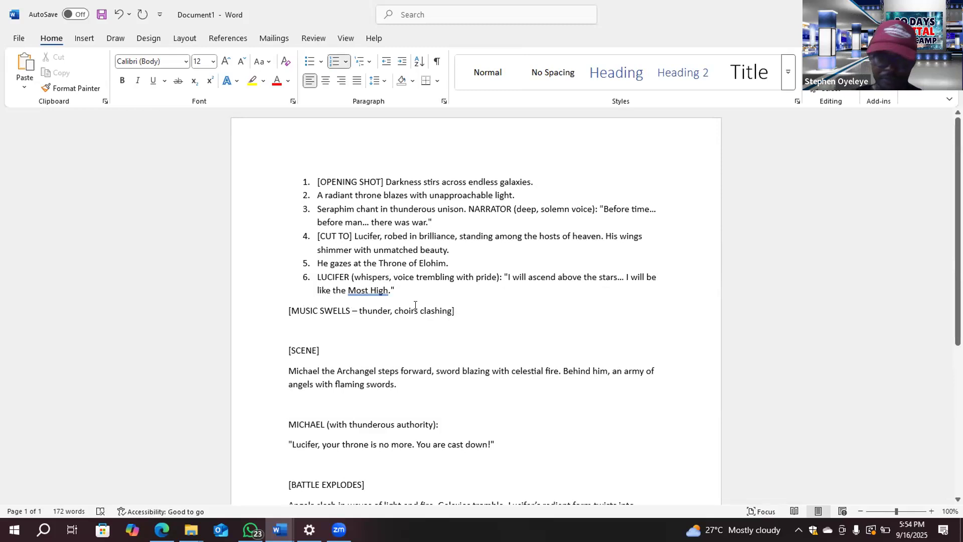
{"action": "key", "text": "Delete"}
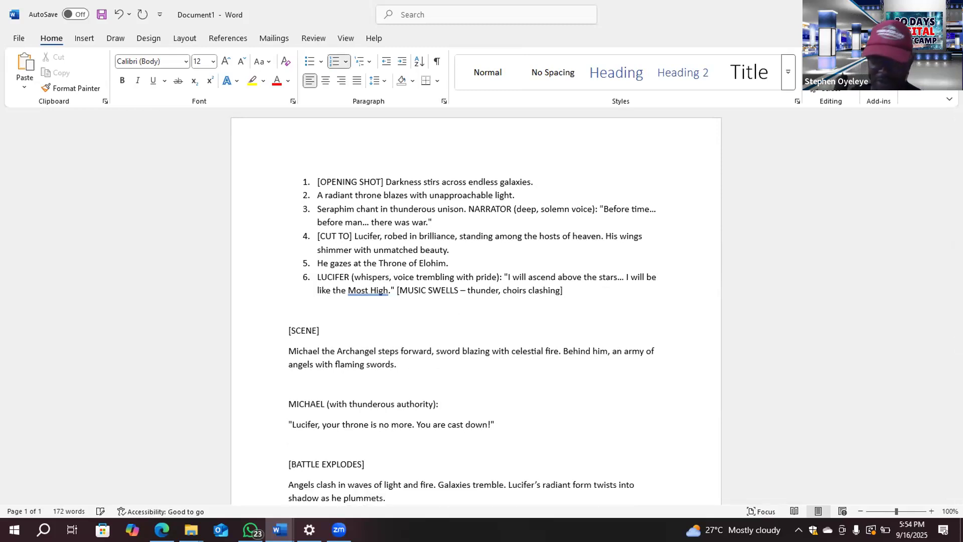
Step: Remove the blank line after item 6, make [SCENE] item 7, and join the Michael the Archangel description to it
{"action": "key", "text": "Delete"}
{"action": "key", "text": "Delete"}
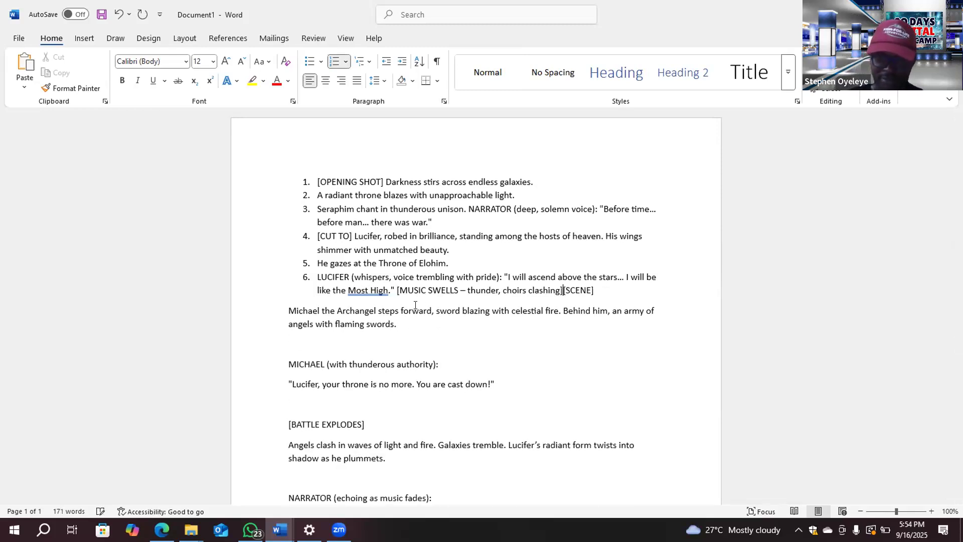
{"action": "key", "text": "Return"}
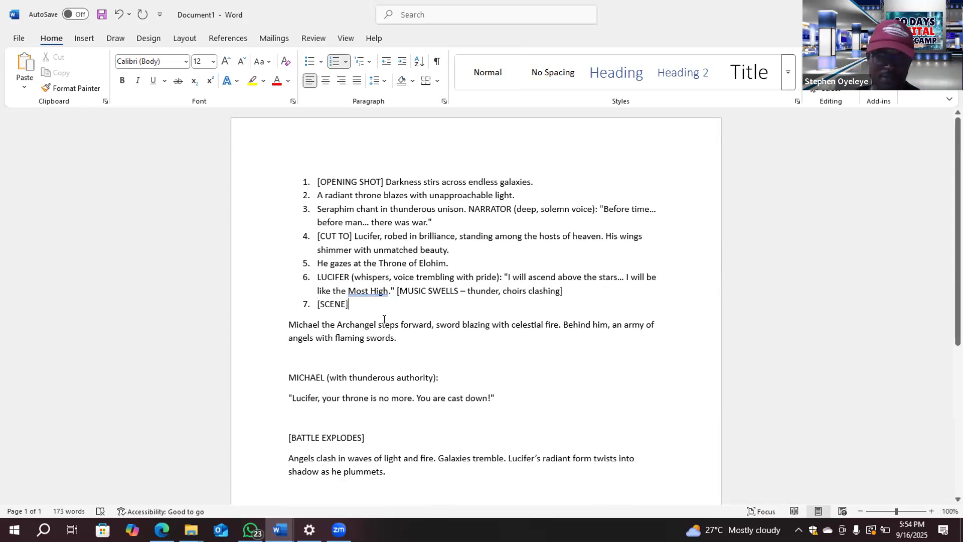
{"action": "key", "text": "Delete"}
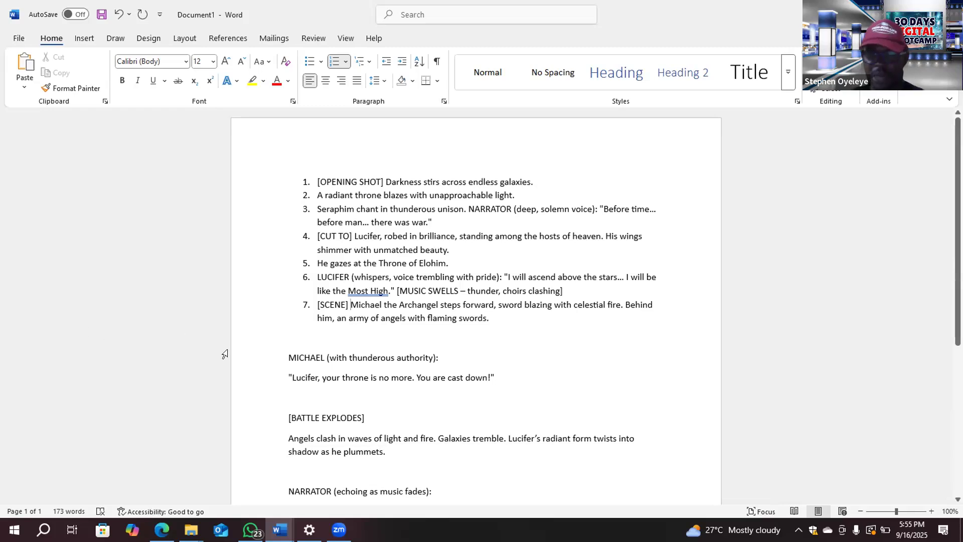
Step: Make MICHAEL (with thunderous authority) item 8, removing the blank line before it and joining the "Lucifer, your throne is no more…" quote to it
{"action": "left_click", "coordinate": [294, 356]}
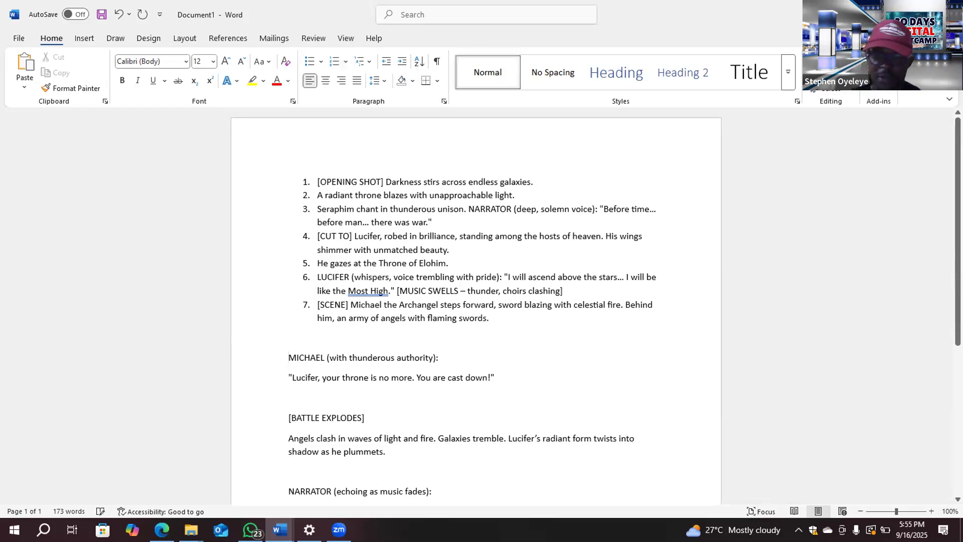
{"action": "key", "text": "BackSpace"}
{"action": "key", "text": "BackSpace"}
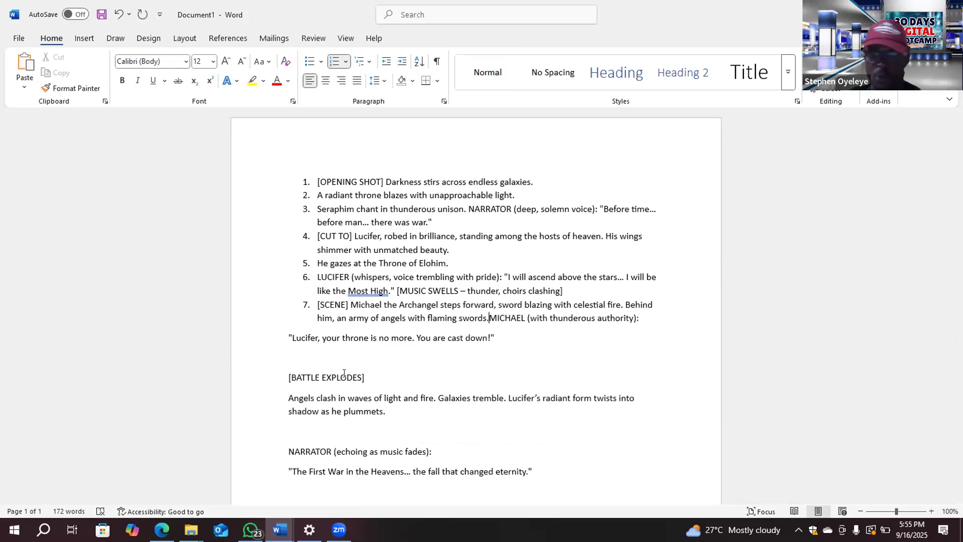
{"action": "key", "text": "Return"}
{"action": "left_click", "coordinate": [478, 333]}
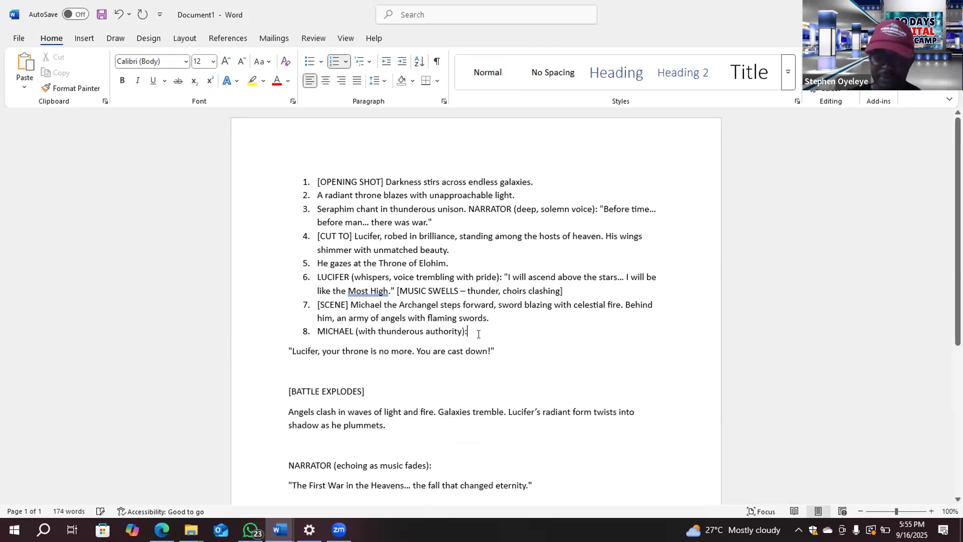
{"action": "key", "text": "Delete"}
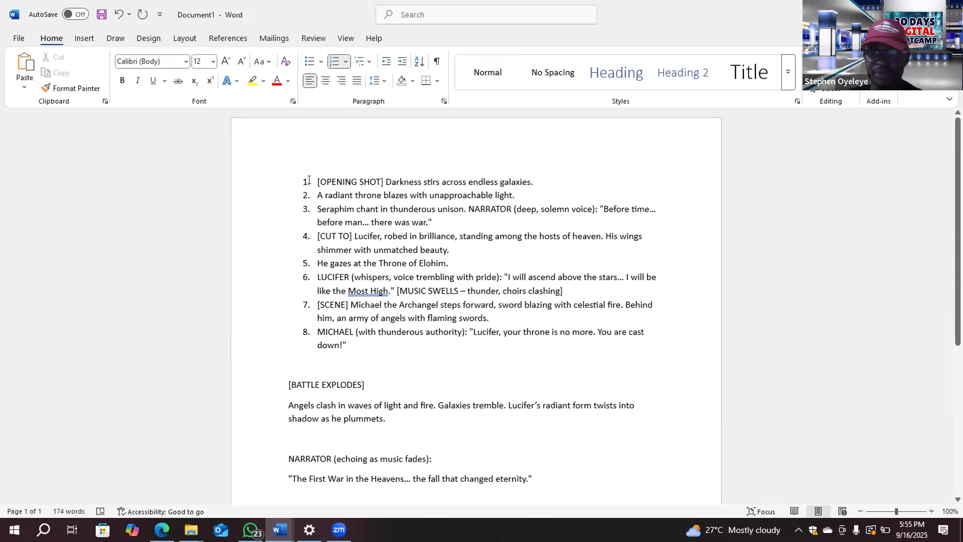
Step: Copy list item 1, "[OPENING SHOT] Darkness stirs across endless galaxies.", and switch to the ChatGPT conversation in the browser
{"action": "left_click_drag", "start_coordinate": [317, 181], "coordinate": [545, 198]}
{"action": "key", "text": "shift+F10"}
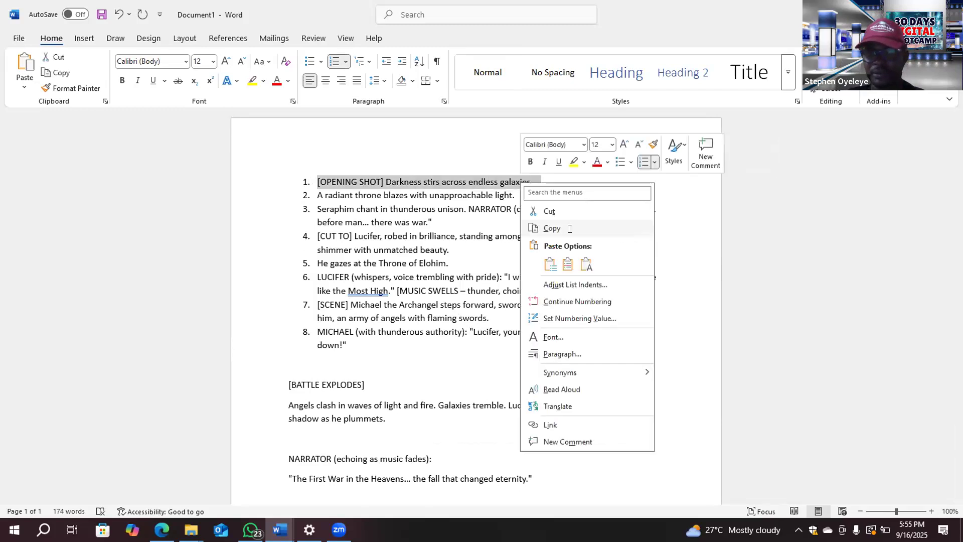
{"action": "left_click", "coordinate": [551, 228]}
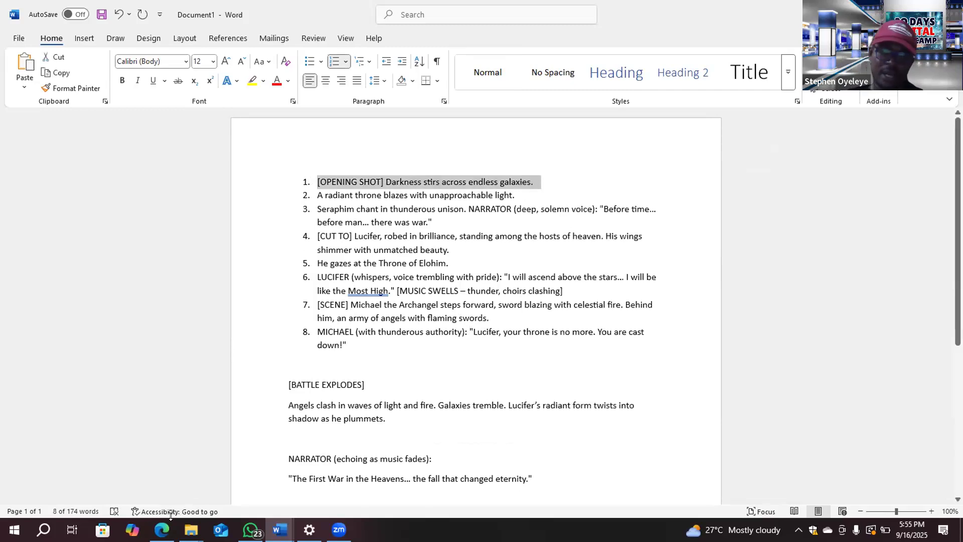
{"action": "left_click", "coordinate": [162, 529]}
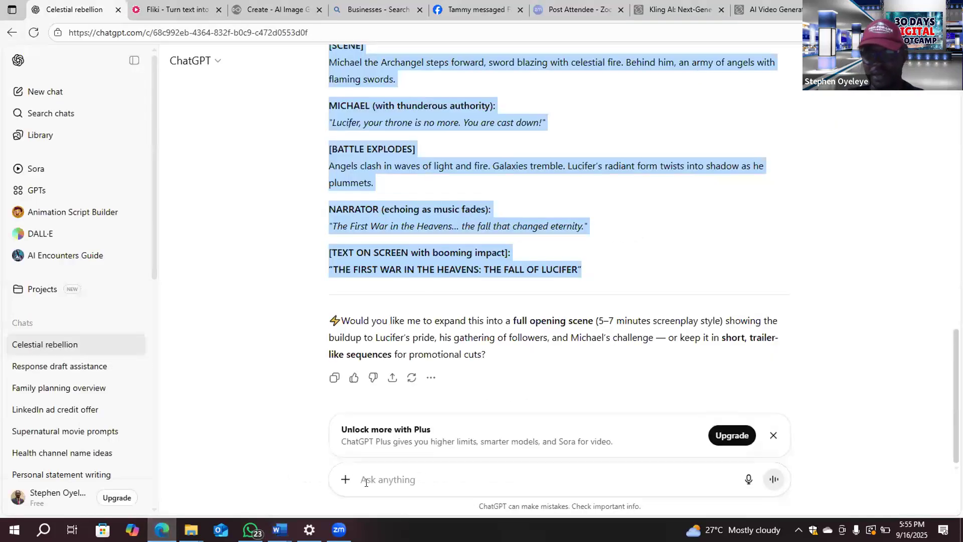
Step: Write the unsent message "Genrate for me a prompt I can use to create the cienmatic still graphic of representing this text:"
{"action": "left_click", "coordinate": [365, 482]}
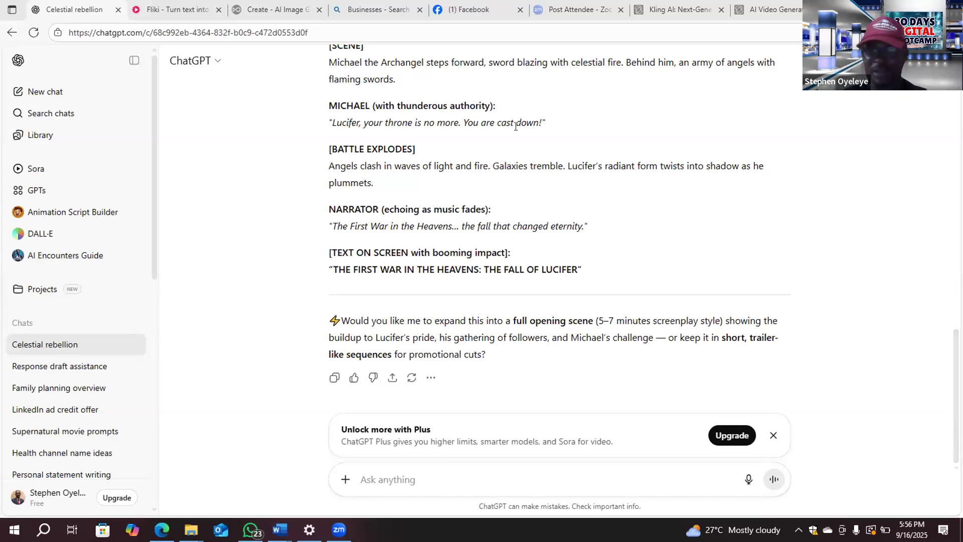
{"action": "left_click", "coordinate": [364, 470]}
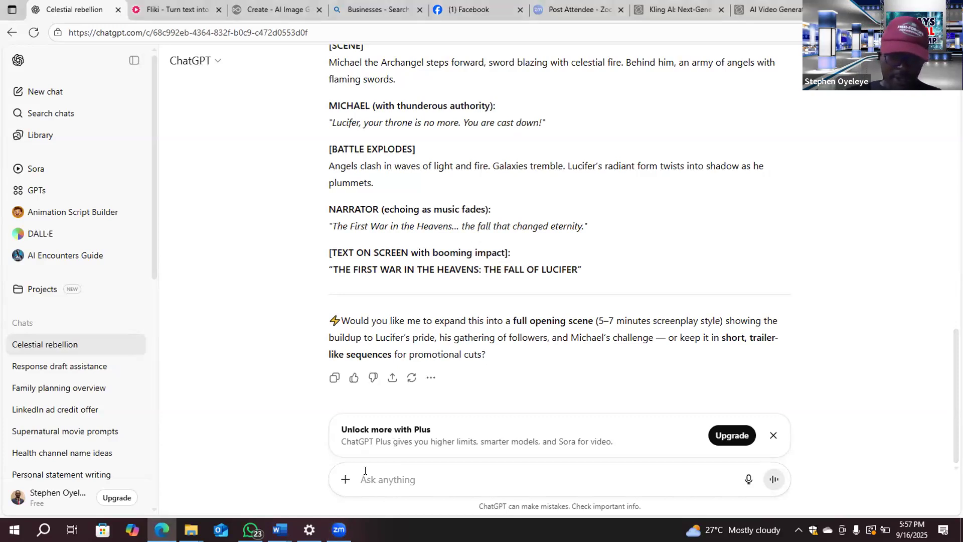
{"action": "type", "text": "Genrate for "}
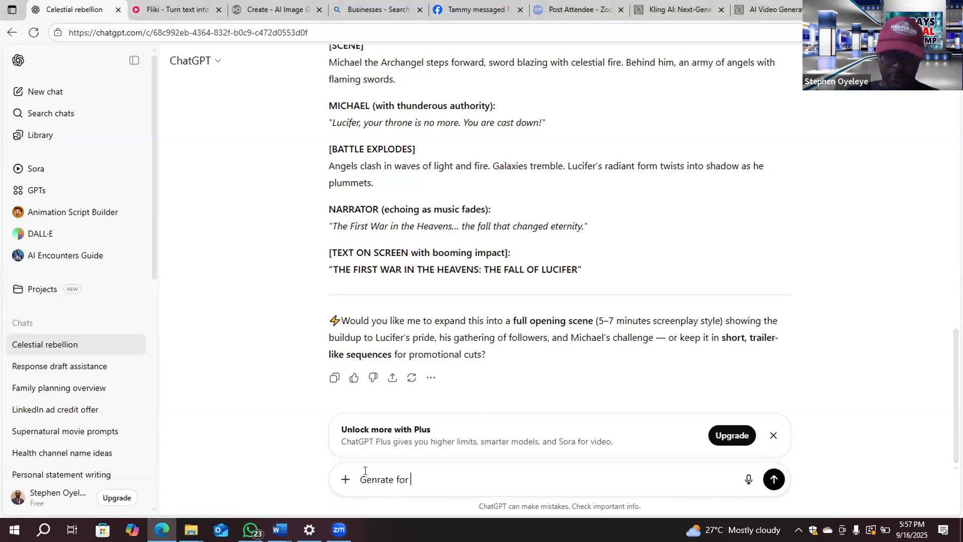
{"action": "type", "text": "me a prompt I"}
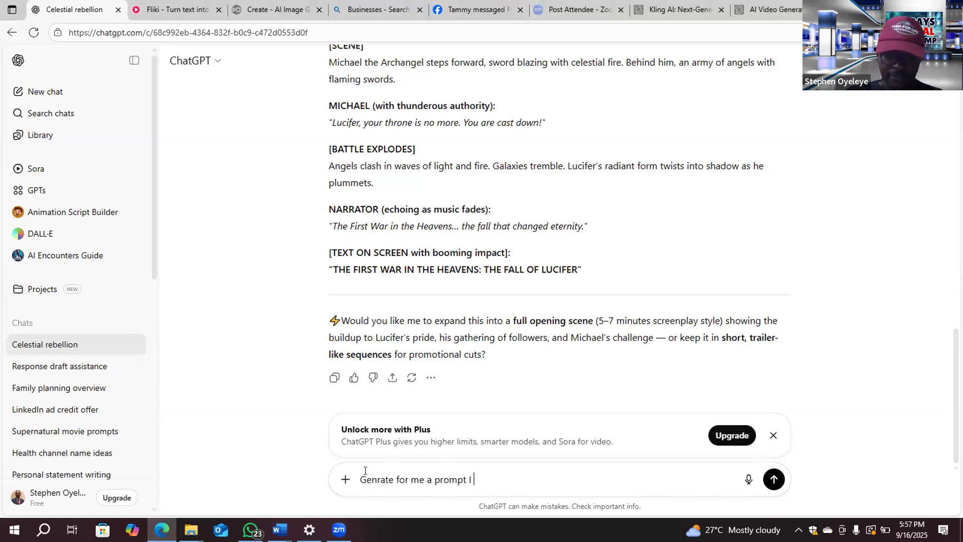
{"action": "type", "text": " ca"}
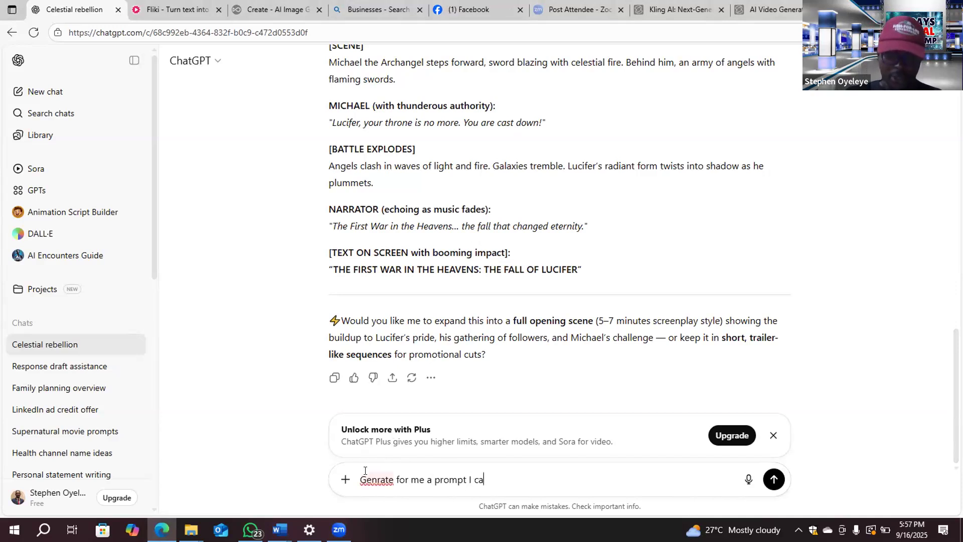
{"action": "type", "text": "n use to create the cienmaro"}
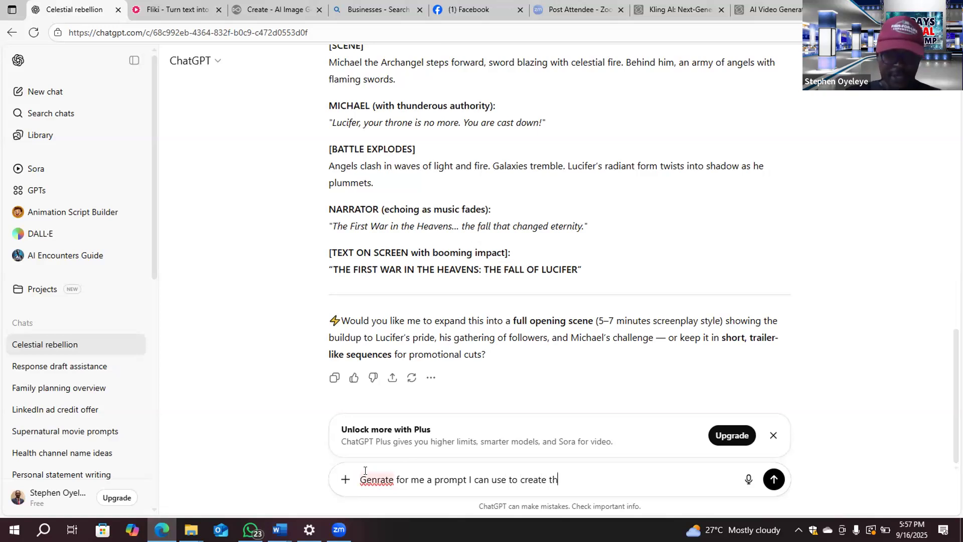
{"action": "key", "text": "BackSpace"}
{"action": "key", "text": "BackSpace"}
{"action": "type", "text": "ti"}
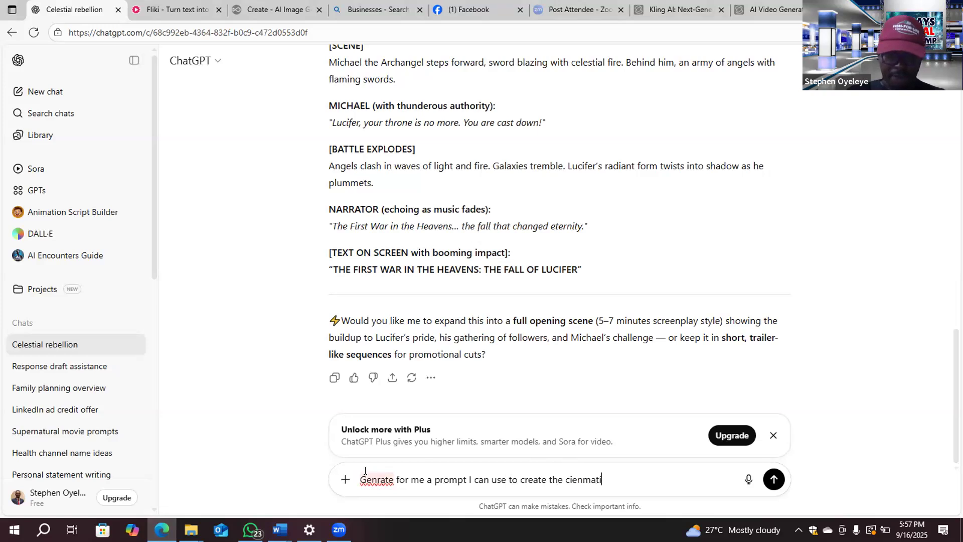
{"action": "type", "text": "c still gr"}
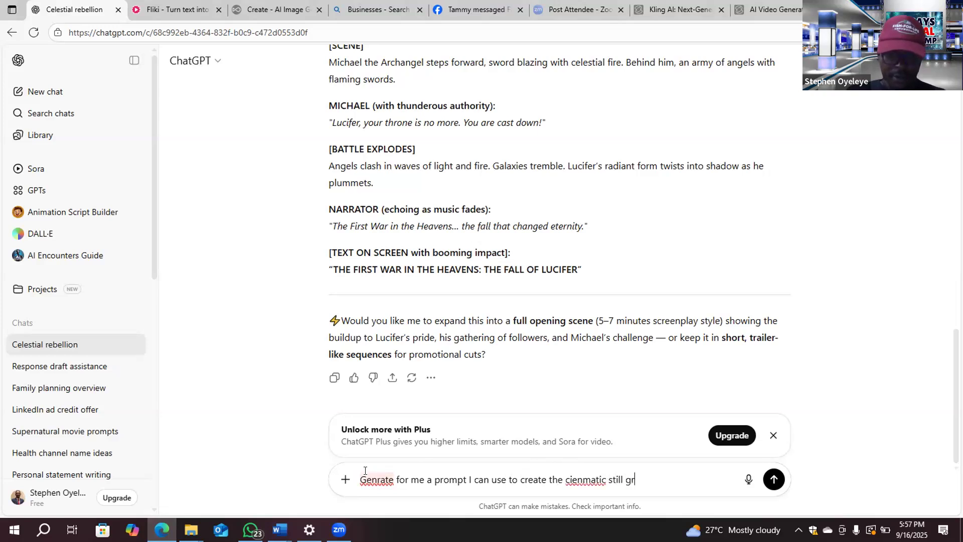
{"action": "type", "text": "aphic of the"}
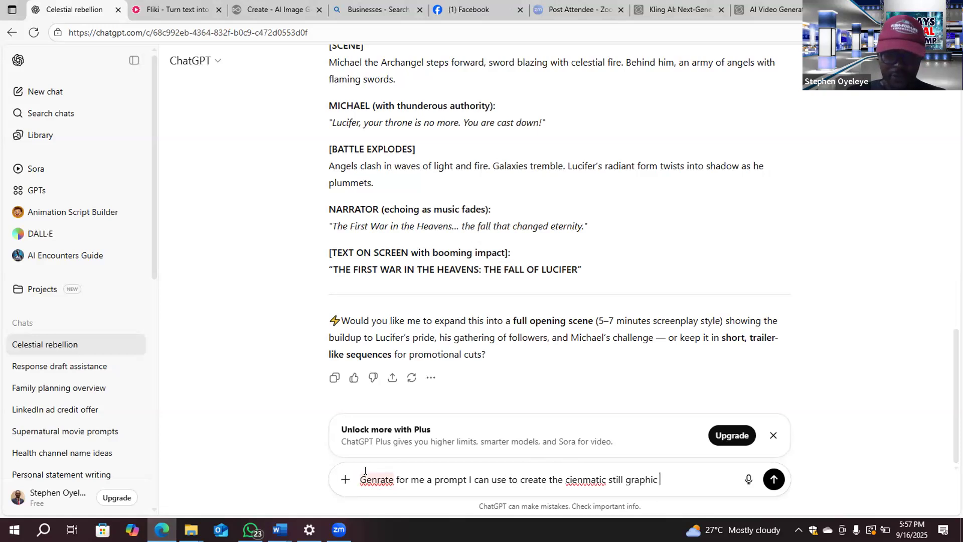
{"action": "key", "text": "BackSpace"}
{"action": "key", "text": "BackSpace"}
{"action": "key", "text": "BackSpace"}
{"action": "type", "text": "represea"}
{"action": "key", "text": "BackSpace"}
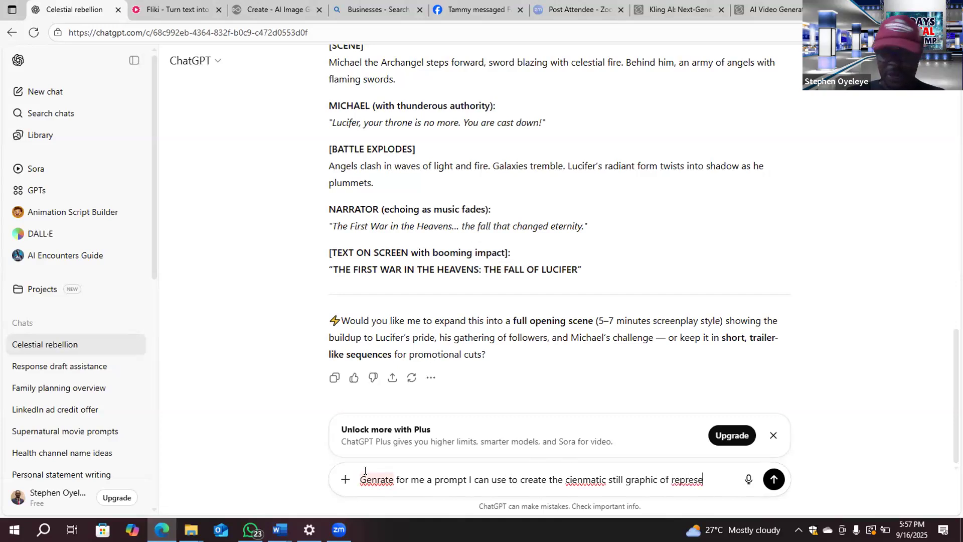
{"action": "type", "text": "ntin"}
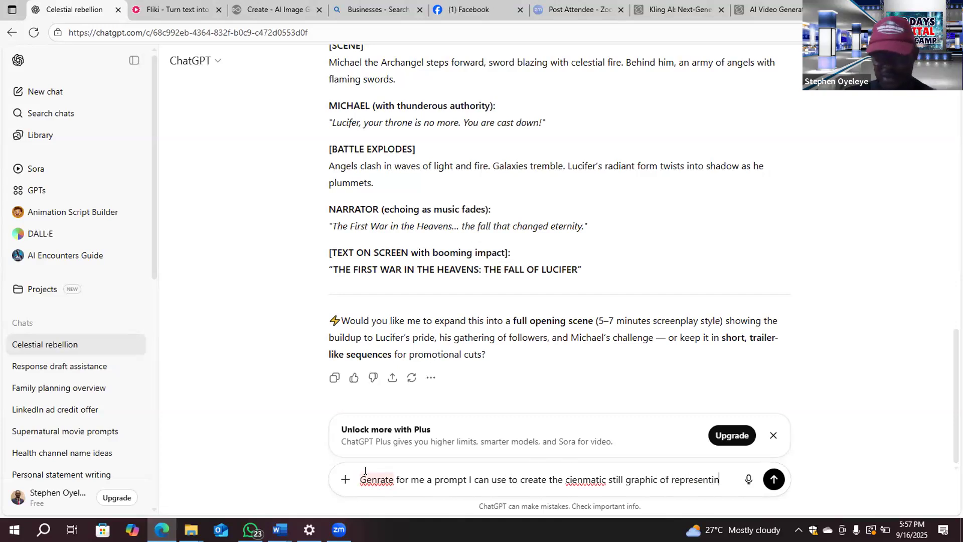
{"action": "type", "text": "g th"}
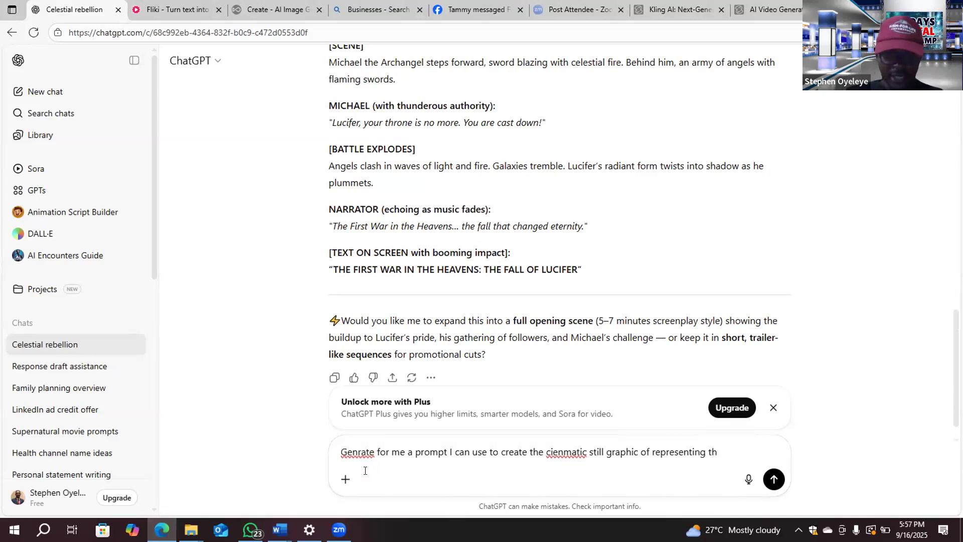
{"action": "type", "text": "is text"}
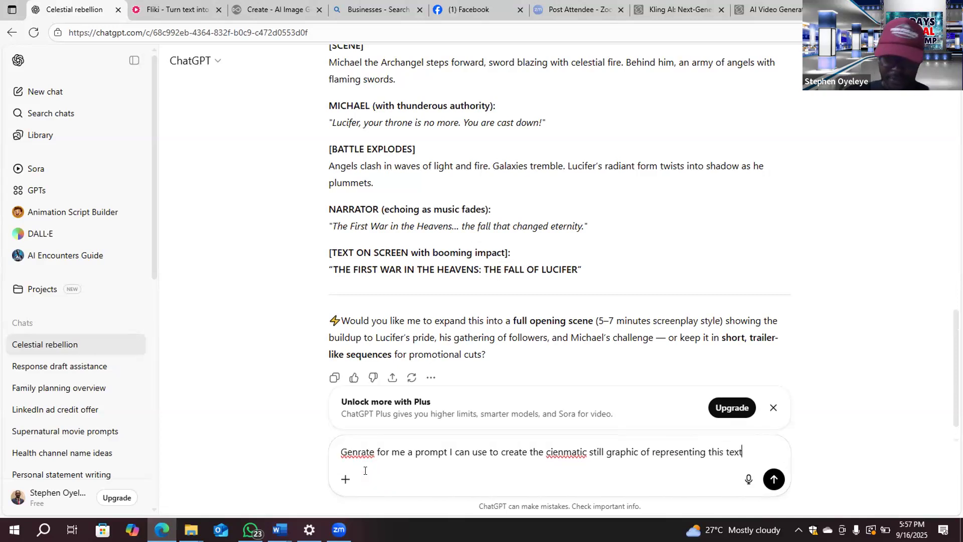
{"action": "type", "text": ":"}
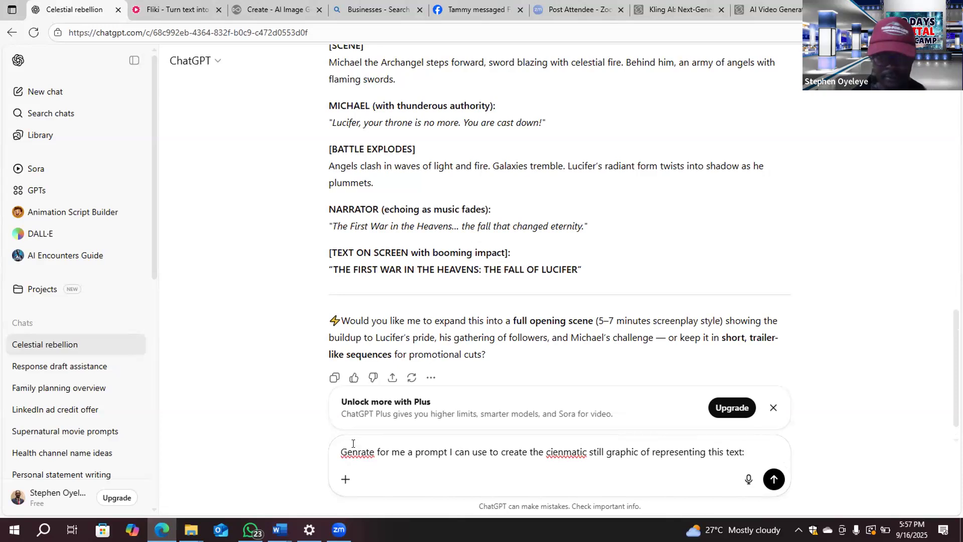
Step: Correct the two misspelled words in the message draft to "Generate" and "cinematic"
{"action": "left_click", "coordinate": [354, 452]}
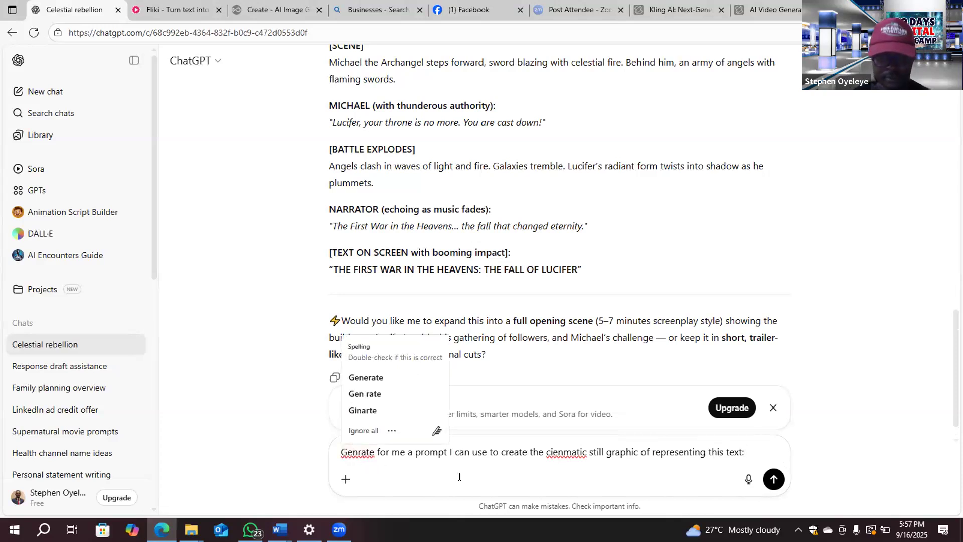
{"action": "left_click", "coordinate": [366, 377]}
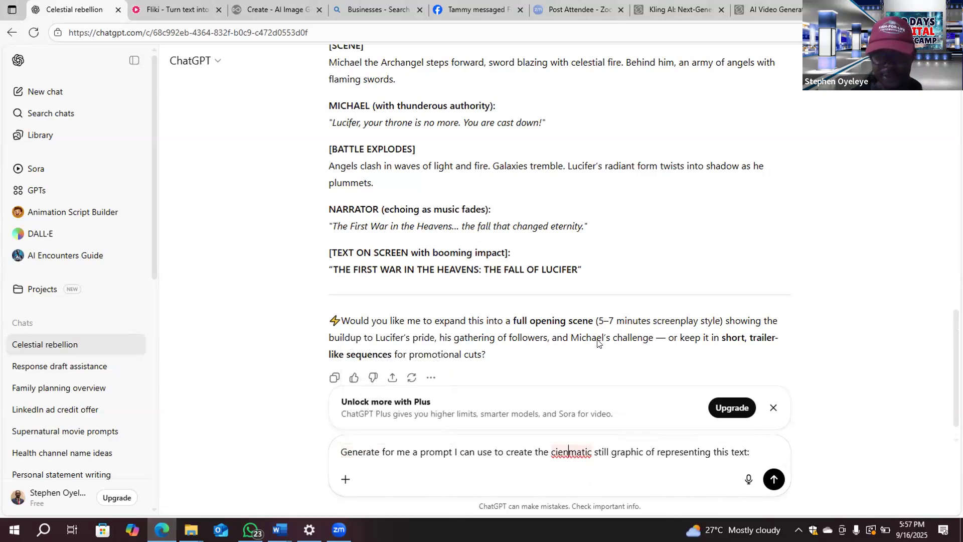
{"action": "right_click", "coordinate": [572, 452]}
{"action": "mouse_move", "coordinate": [552, 296]}
{"action": "left_click", "coordinate": [625, 296]}
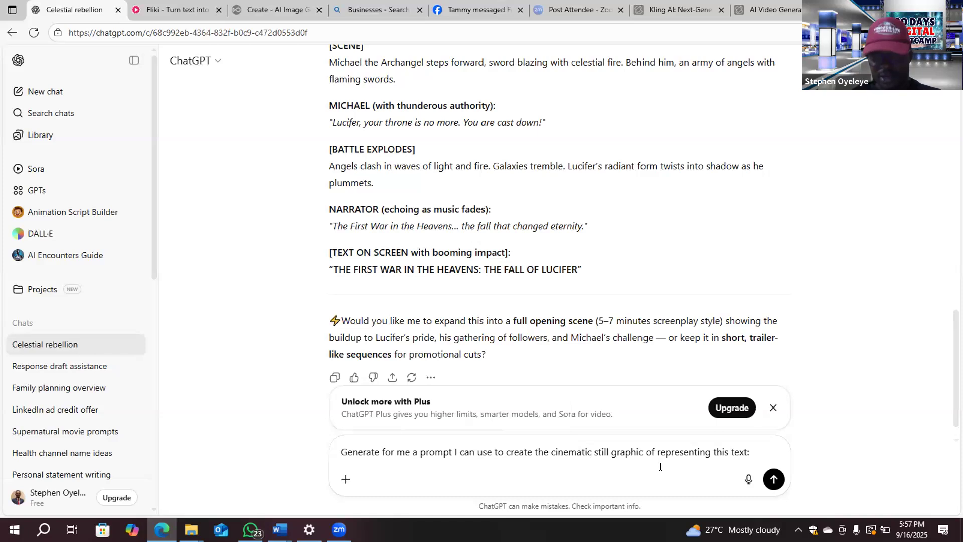
Step: End the message draft's request with "on openart:" and paste the copied "[OPENING SHOT] Darkness stirs across endless galaxies." line after it
{"action": "left_click", "coordinate": [749, 454]}
{"action": "key", "text": "BackSpace"}
{"action": "type", "text": "on openzr"}
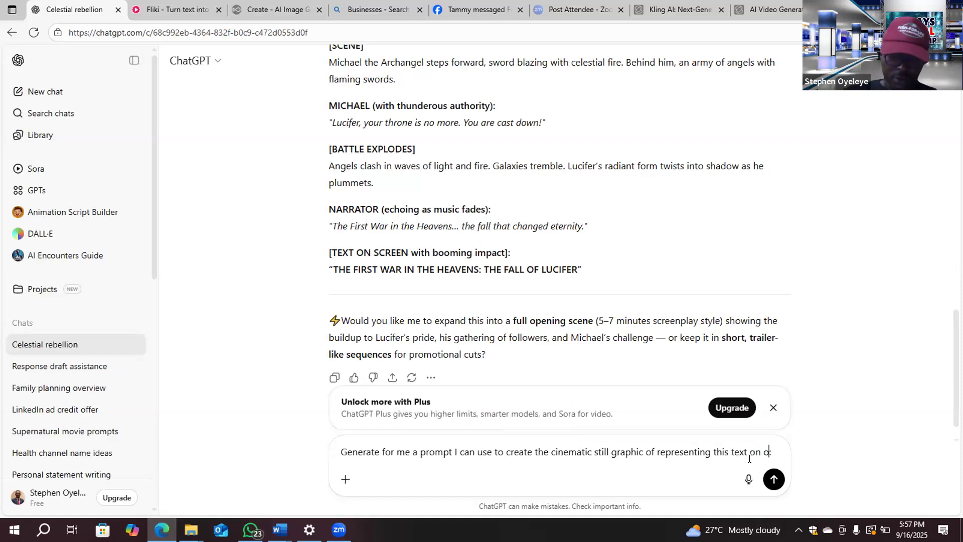
{"action": "key", "text": "BackSpace"}
{"action": "type", "text": ":"}
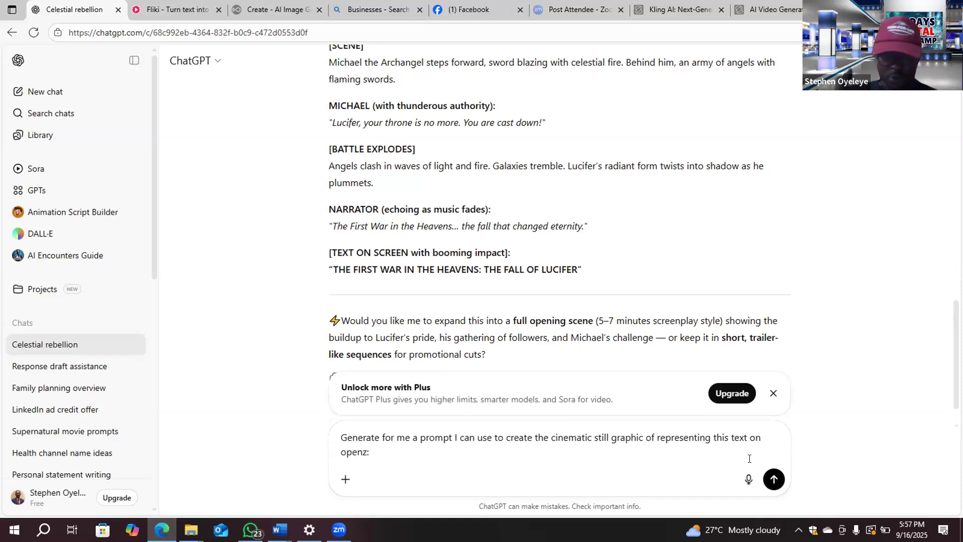
{"action": "key", "text": "BackSpace"}
{"action": "key", "text": "BackSpace"}
{"action": "type", "text": ":"}
{"action": "key", "text": "BackSpace"}
{"action": "type", "text": "art:"}
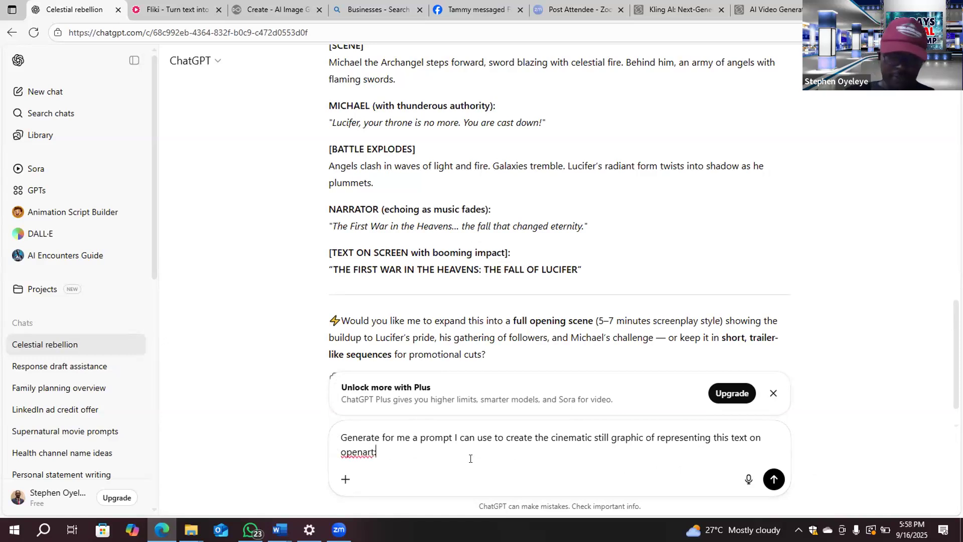
{"action": "type", "text": "1.\t[OPENING SHOT] Darkness stirs across endless galaxies."}
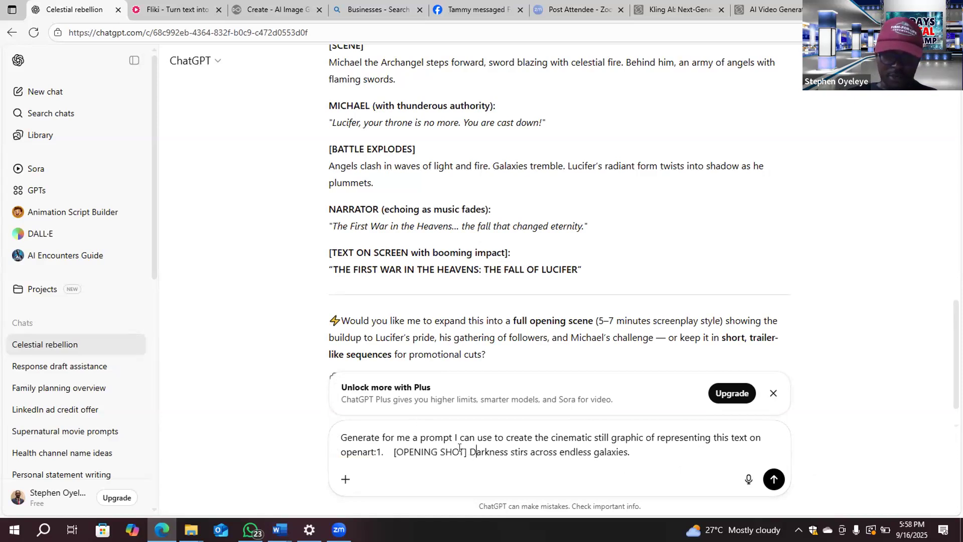
Step: Remove "1. [OPENING SHOT]" from the draft so it ends with "openart: Darkness stirs across endless galaxies." and send the message
{"action": "key", "text": "BackSpace"}
{"action": "key", "text": "BackSpace"}
{"action": "key", "text": "BackSpace"}
{"action": "key", "text": "BackSpace"}
{"action": "key", "text": "BackSpace"}
{"action": "key", "text": "BackSpace"}
{"action": "key", "text": "BackSpace"}
{"action": "key", "text": "BackSpace"}
{"action": "key", "text": "BackSpace"}
{"action": "key", "text": "BackSpace"}
{"action": "key", "text": "BackSpace"}
{"action": "key", "text": "BackSpace"}
{"action": "key", "text": "BackSpace"}
{"action": "key", "text": "BackSpace"}
{"action": "key", "text": "BackSpace"}
{"action": "key", "text": "BackSpace"}
{"action": "key", "text": "BackSpace"}
{"action": "key", "text": "BackSpace"}
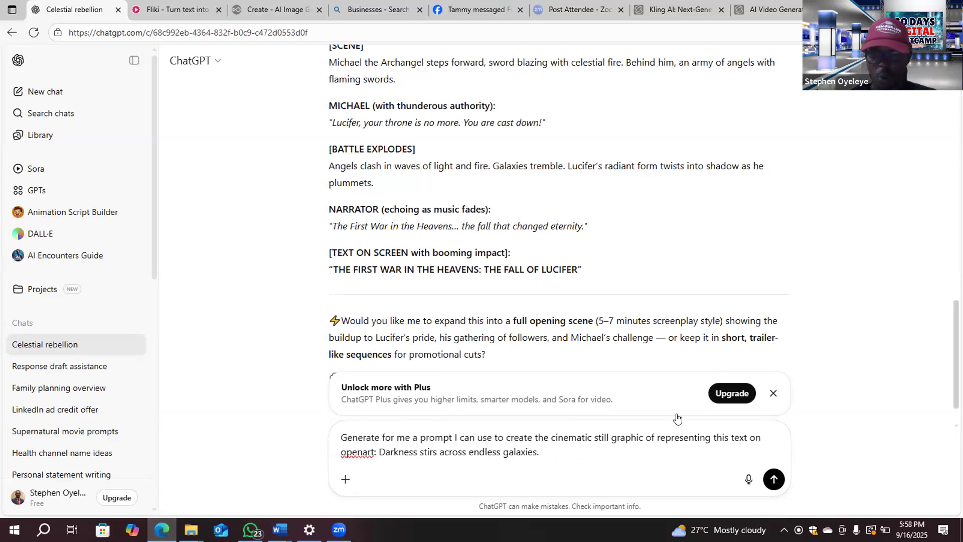
{"action": "key", "text": "Return"}
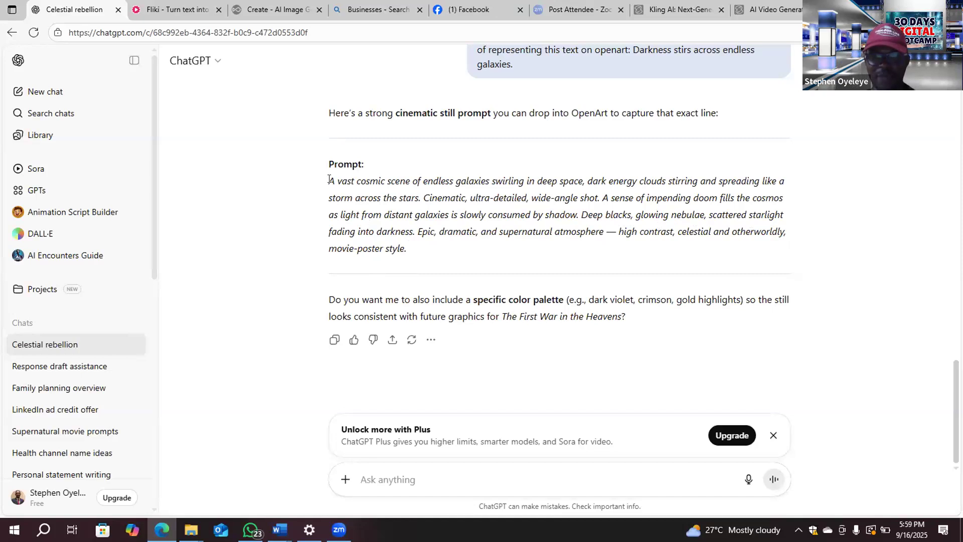
Step: Copy the full cinematic still prompt starting "A vast cosmic scene of endless galaxies" and switch to the OpenArt image creation page
{"action": "left_click_drag", "start_coordinate": [329, 180], "coordinate": [445, 219]}
{"action": "right_click", "coordinate": [446, 218]}
{"action": "left_click", "coordinate": [443, 217]}
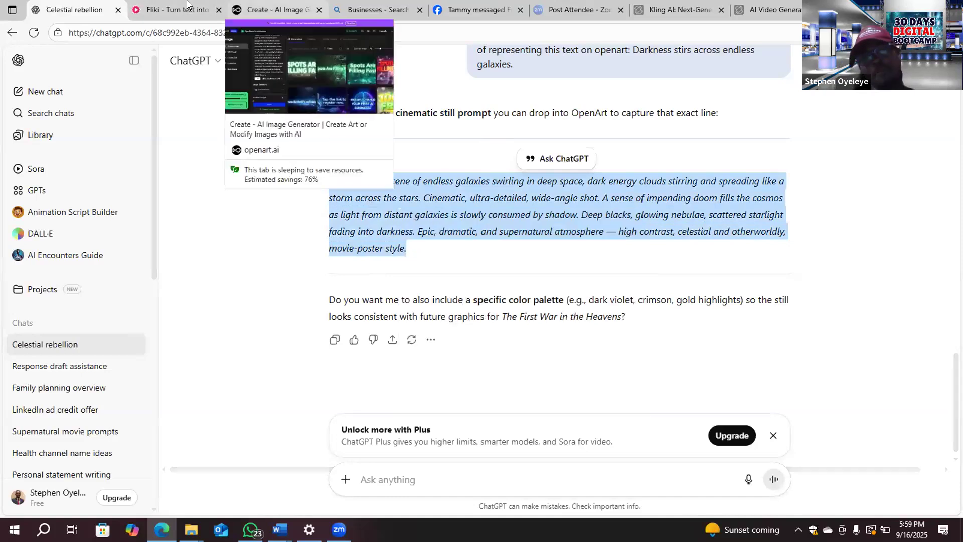
{"action": "left_click", "coordinate": [275, 9]}
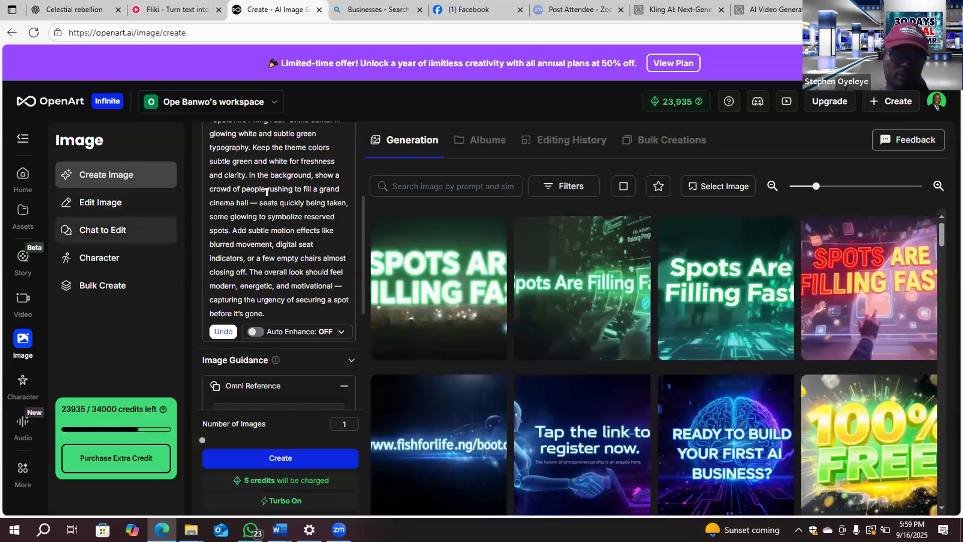
Step: Replace the existing "Spots Are Filling Fast" advert prompt with the copied cosmic scene prompt
{"action": "left_click", "coordinate": [224, 187]}
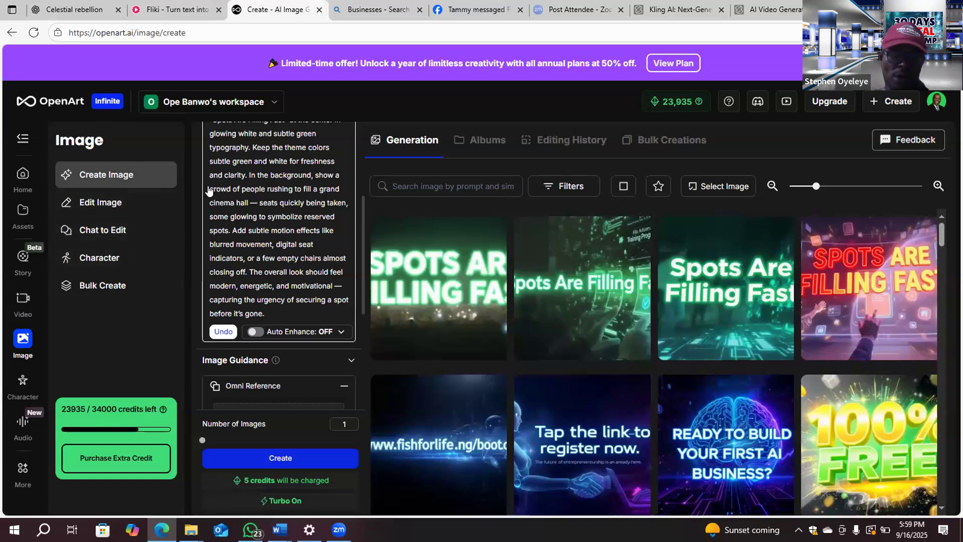
{"action": "scroll", "coordinate": [208, 191], "scroll_direction": "up", "scroll_amount": 4}
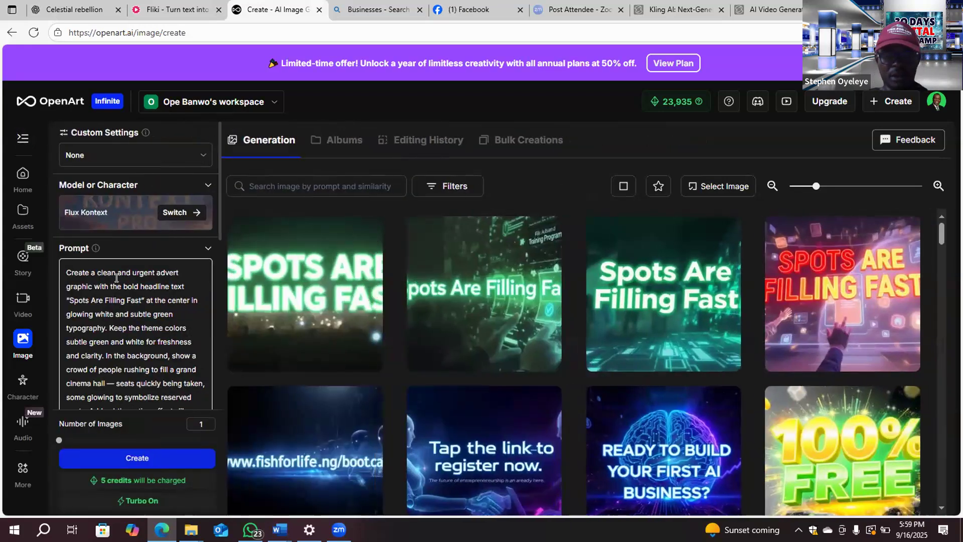
{"action": "left_click", "coordinate": [116, 277]}
{"action": "right_click", "coordinate": [117, 277]}
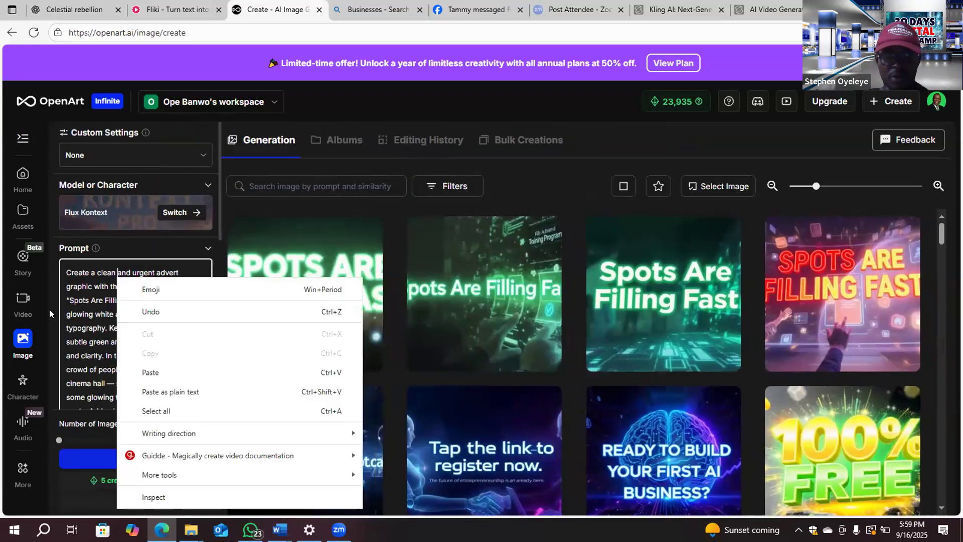
{"action": "left_click", "coordinate": [87, 281]}
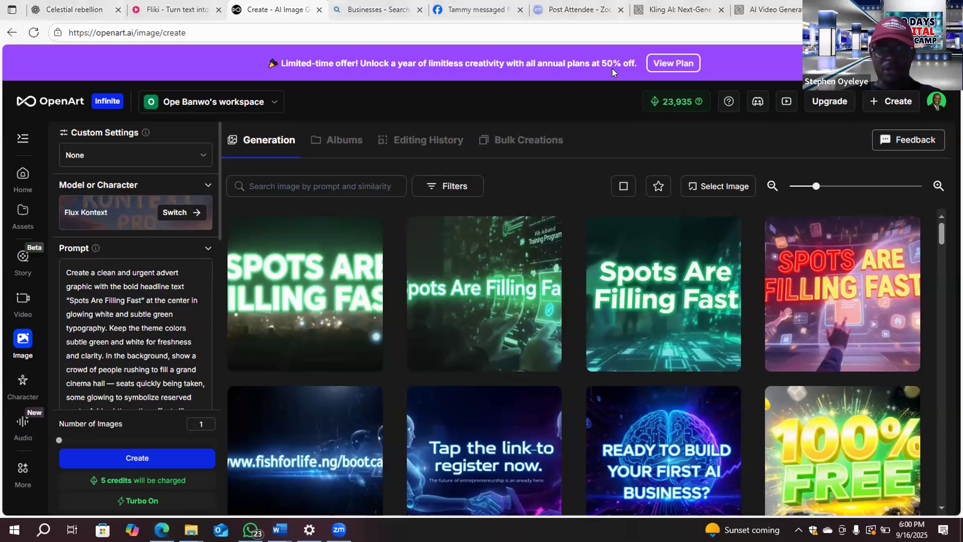
{"action": "left_click", "coordinate": [126, 295]}
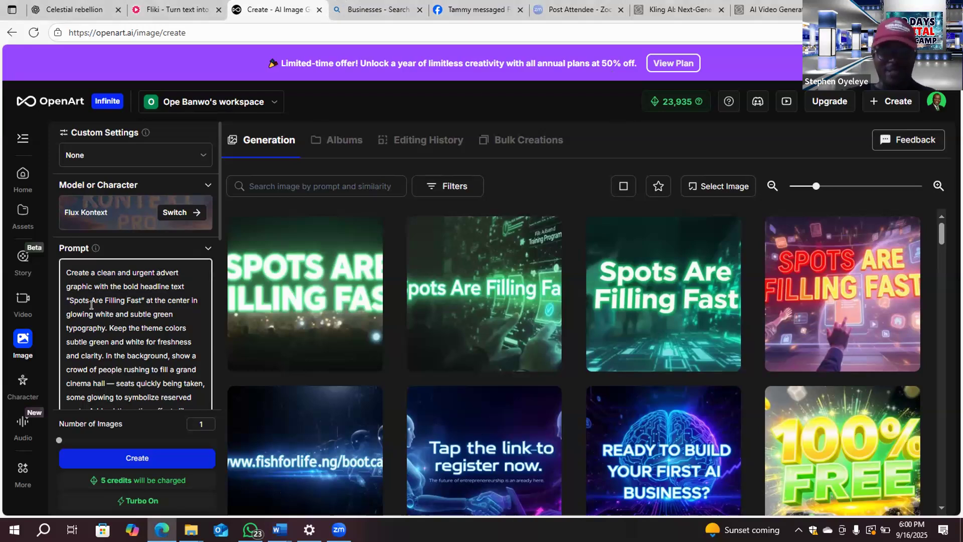
{"action": "scroll", "coordinate": [113, 294], "scroll_direction": "down", "scroll_amount": 4}
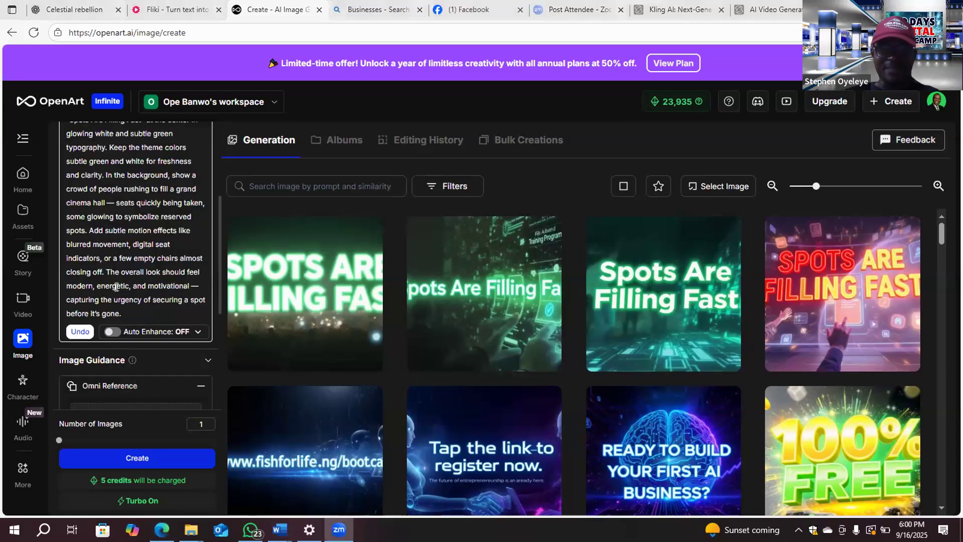
{"action": "scroll", "coordinate": [140, 226], "scroll_direction": "up", "scroll_amount": 1}
{"action": "scroll", "coordinate": [126, 247], "scroll_direction": "up", "scroll_amount": 3}
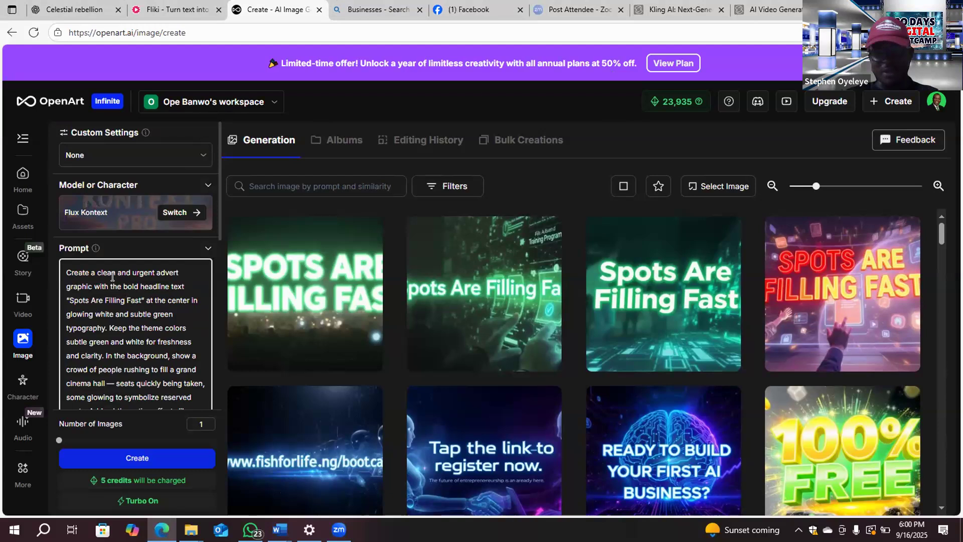
{"action": "key", "text": "ctrl+a"}
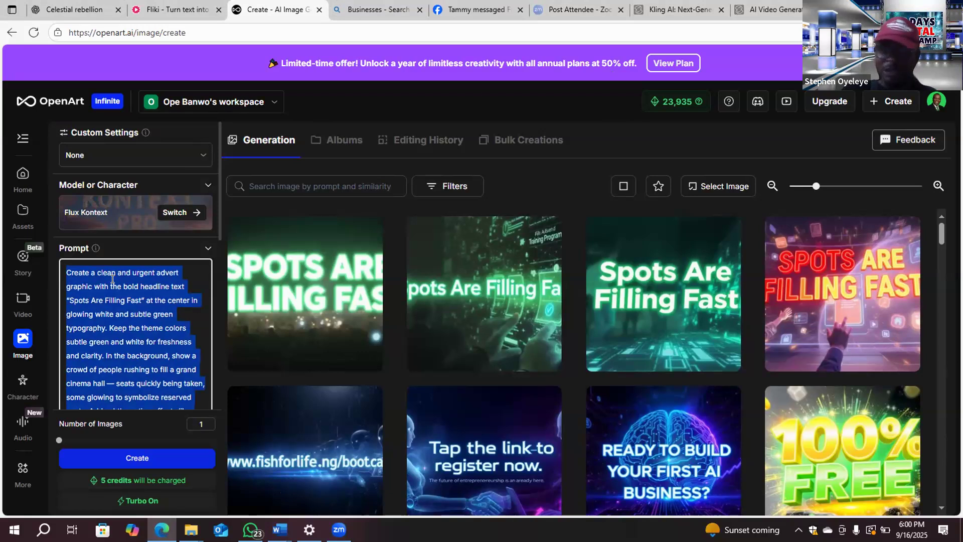
{"action": "key", "text": "ctrl+v"}
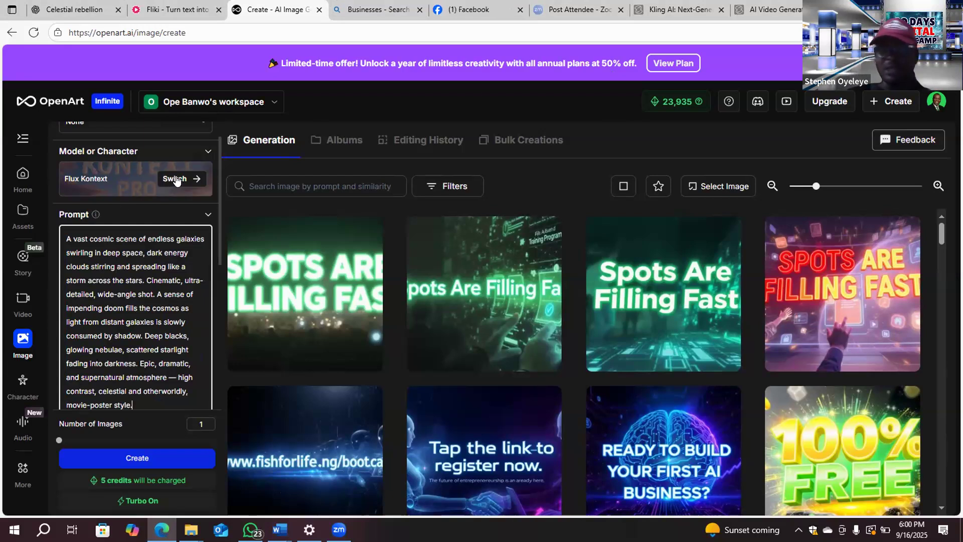
Step: Browse the public image models and choose Flux Kontext
{"action": "scroll", "coordinate": [160, 201], "scroll_direction": "up", "scroll_amount": 1}
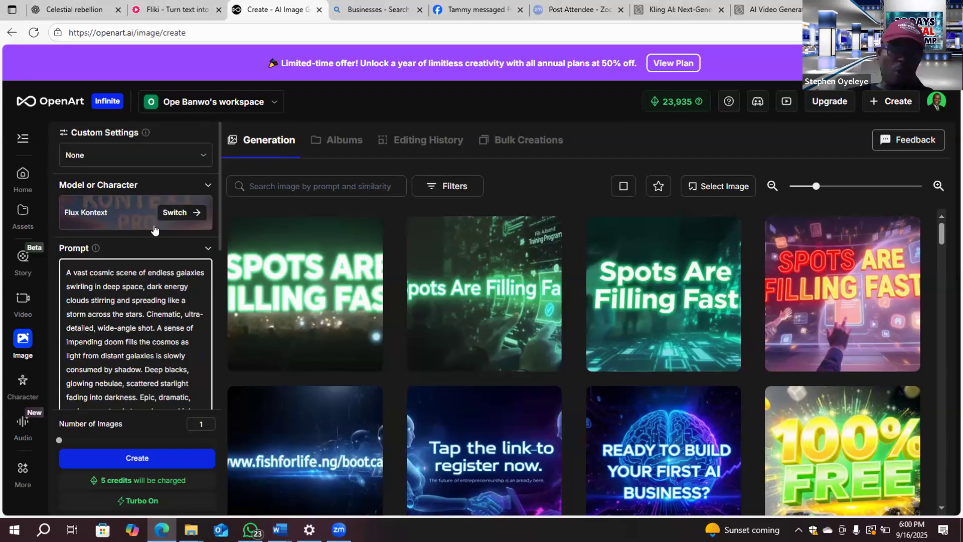
{"action": "left_click", "coordinate": [172, 231]}
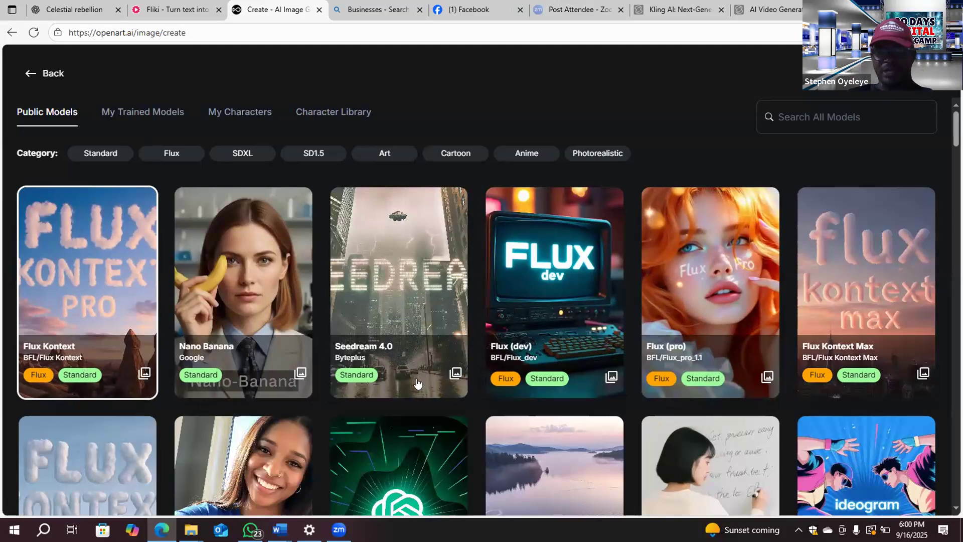
{"action": "scroll", "coordinate": [408, 371], "scroll_direction": "down", "scroll_amount": 4}
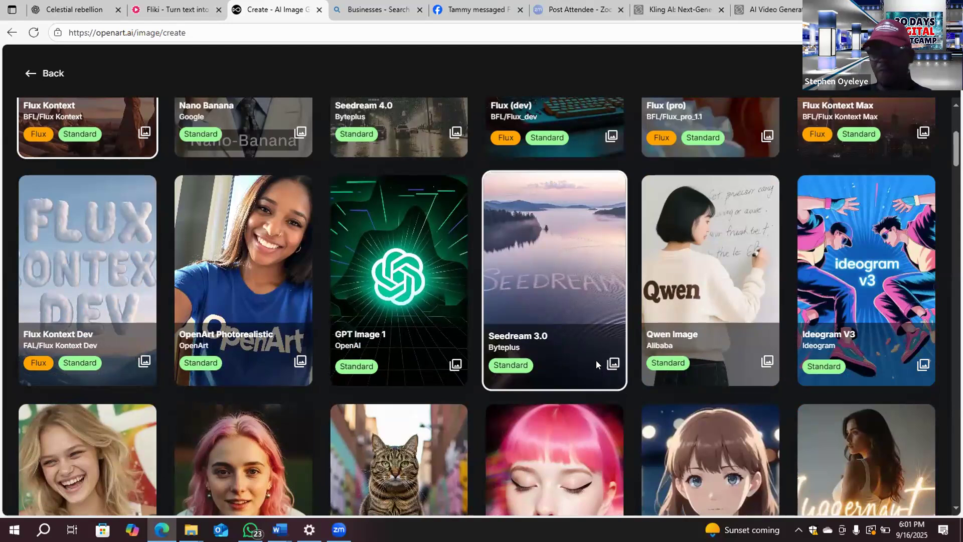
{"action": "scroll", "coordinate": [596, 361], "scroll_direction": "down", "scroll_amount": 10}
{"action": "scroll", "coordinate": [596, 361], "scroll_direction": "up", "scroll_amount": 15}
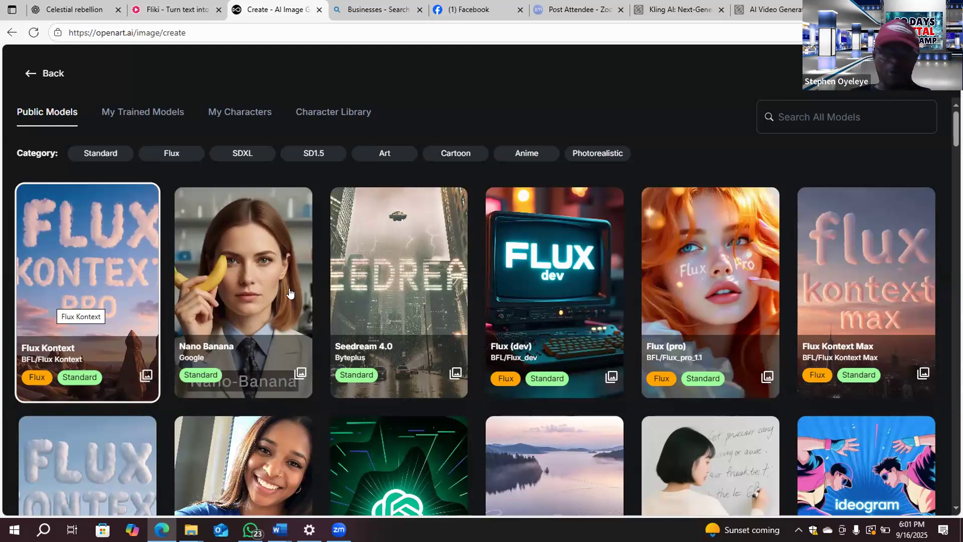
{"action": "left_click", "coordinate": [145, 275]}
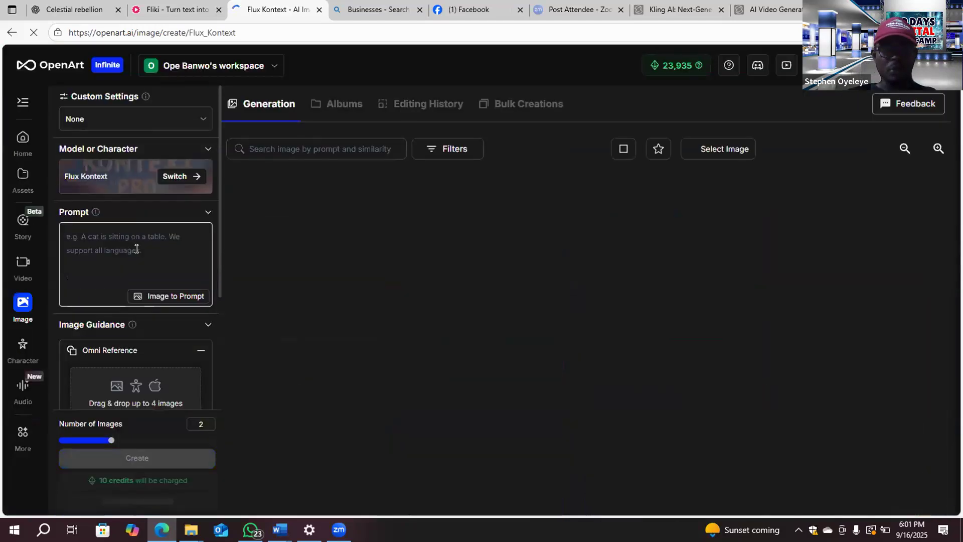
Step: Paste the copied cosmic scene prompt into the empty prompt field for the Flux Kontext model
{"action": "right_click", "coordinate": [108, 235]}
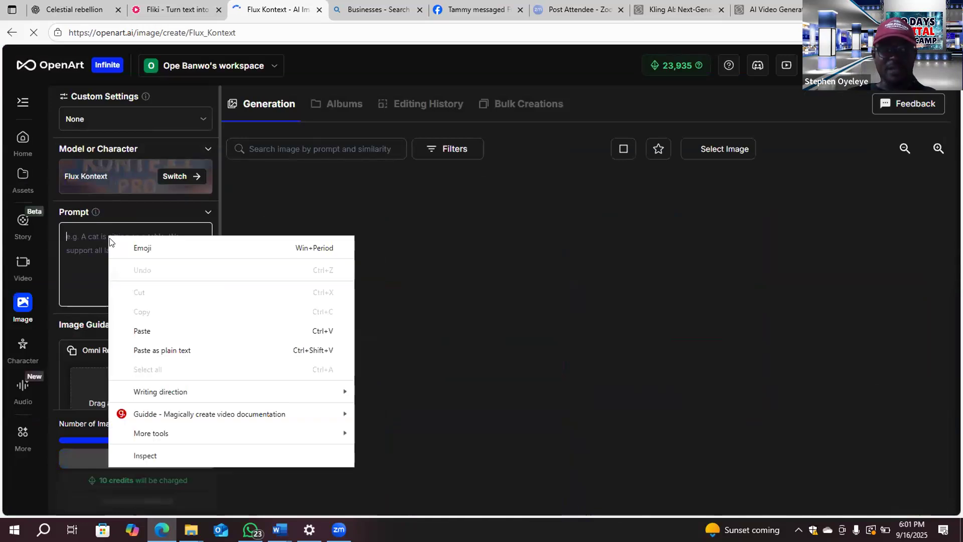
{"action": "left_click", "coordinate": [140, 331]}
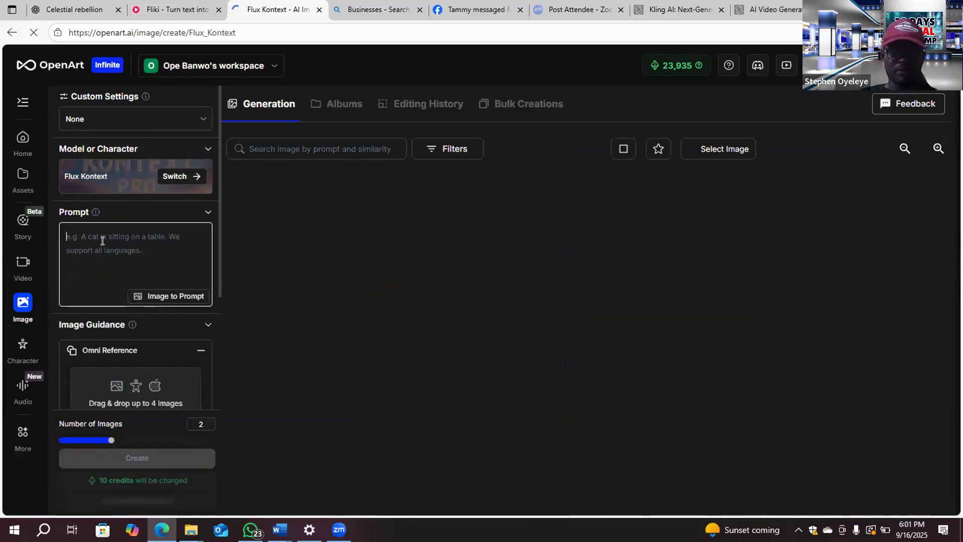
{"action": "key", "text": "ctrl+v"}
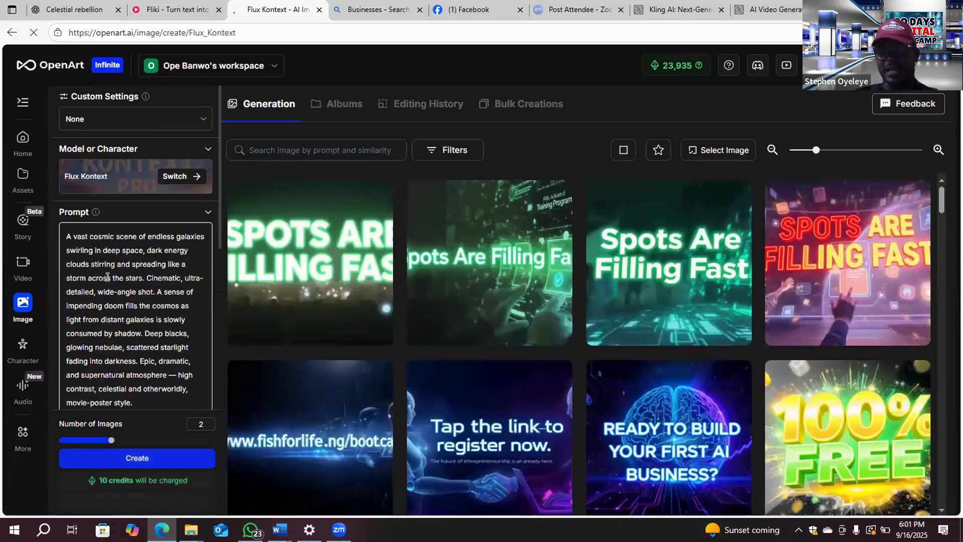
Step: Switch the number of images back and forth between 1 and 2, ending on 2
{"action": "scroll", "coordinate": [107, 276], "scroll_direction": "down", "scroll_amount": 4}
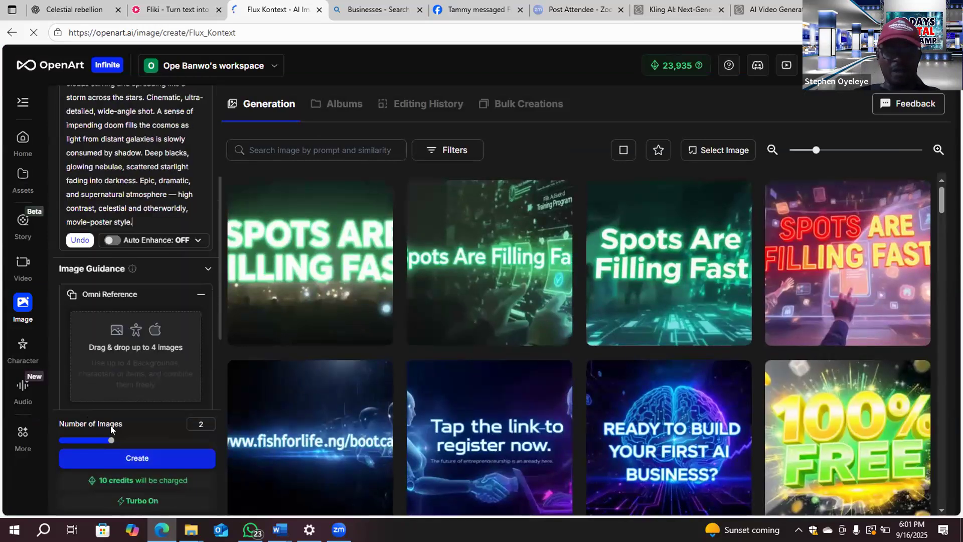
{"action": "scroll", "coordinate": [138, 338], "scroll_direction": "up", "scroll_amount": 1}
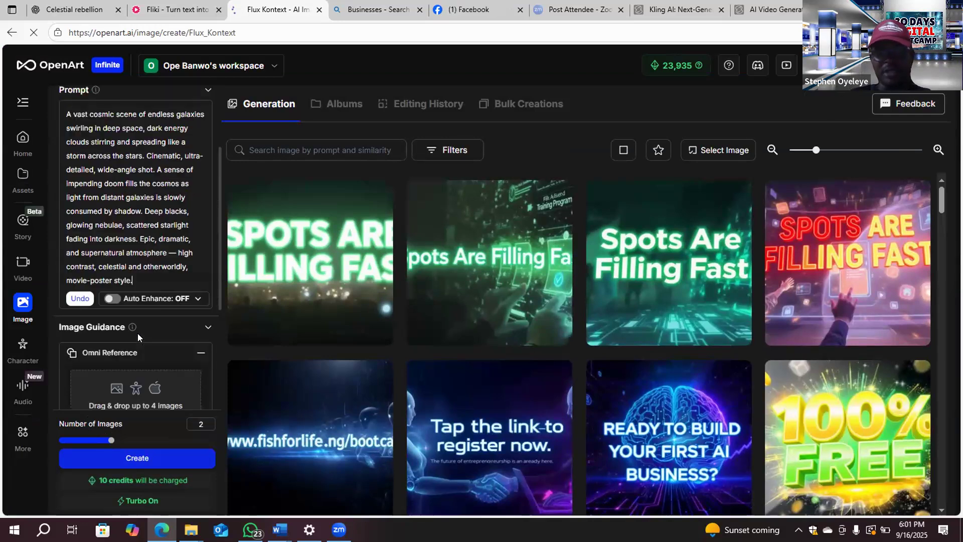
{"action": "scroll", "coordinate": [137, 338], "scroll_direction": "down", "scroll_amount": 2}
{"action": "scroll", "coordinate": [130, 327], "scroll_direction": "down", "scroll_amount": 3}
{"action": "scroll", "coordinate": [130, 301], "scroll_direction": "up", "scroll_amount": 4}
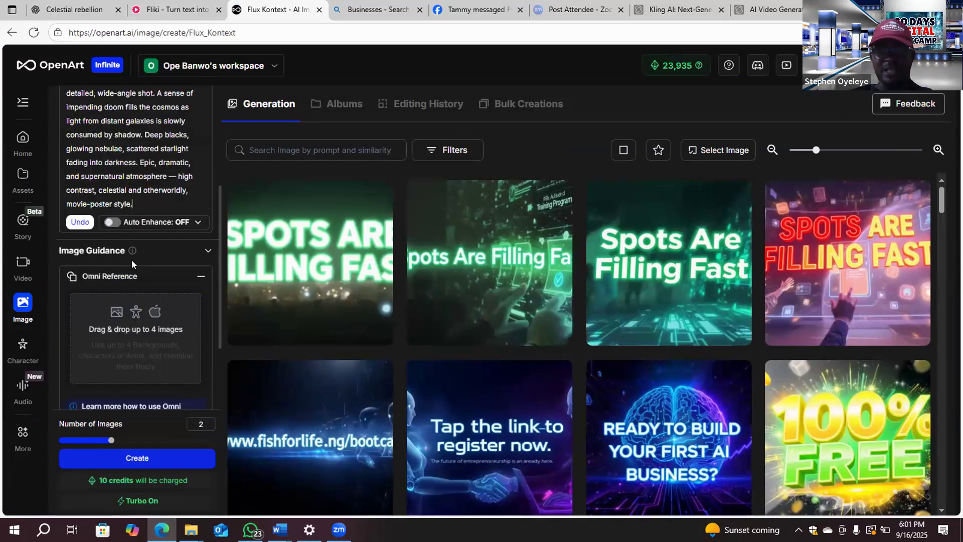
{"action": "scroll", "coordinate": [129, 273], "scroll_direction": "down", "scroll_amount": 2}
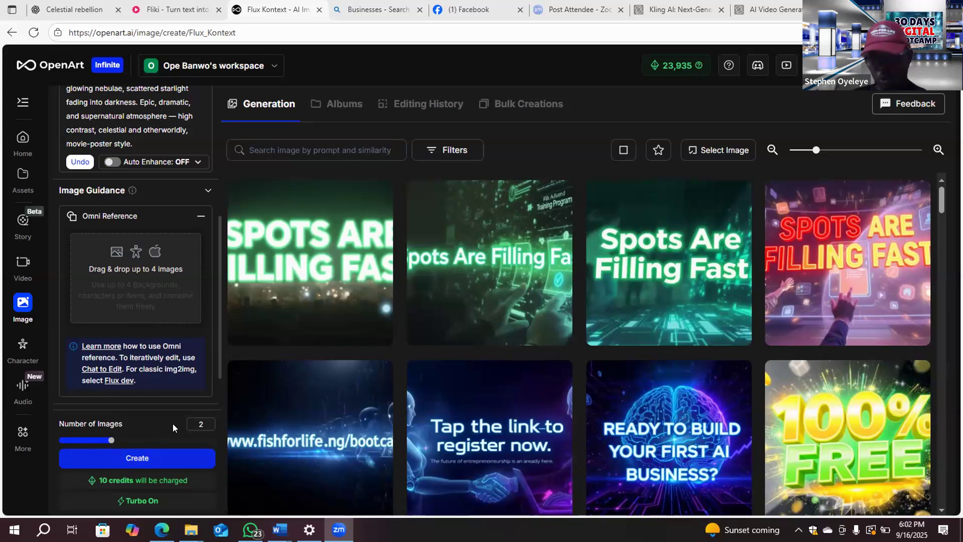
{"action": "left_click", "coordinate": [63, 440]}
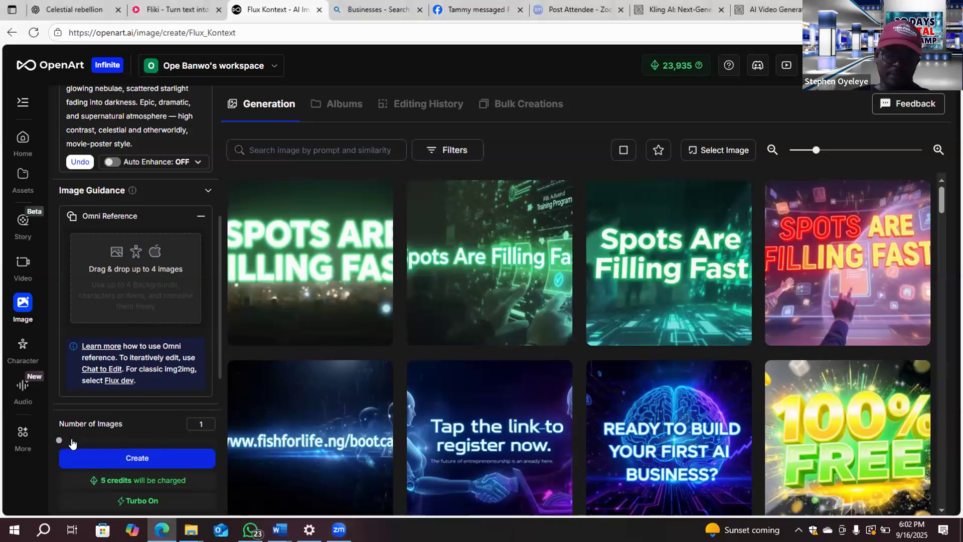
{"action": "left_click", "coordinate": [98, 440]}
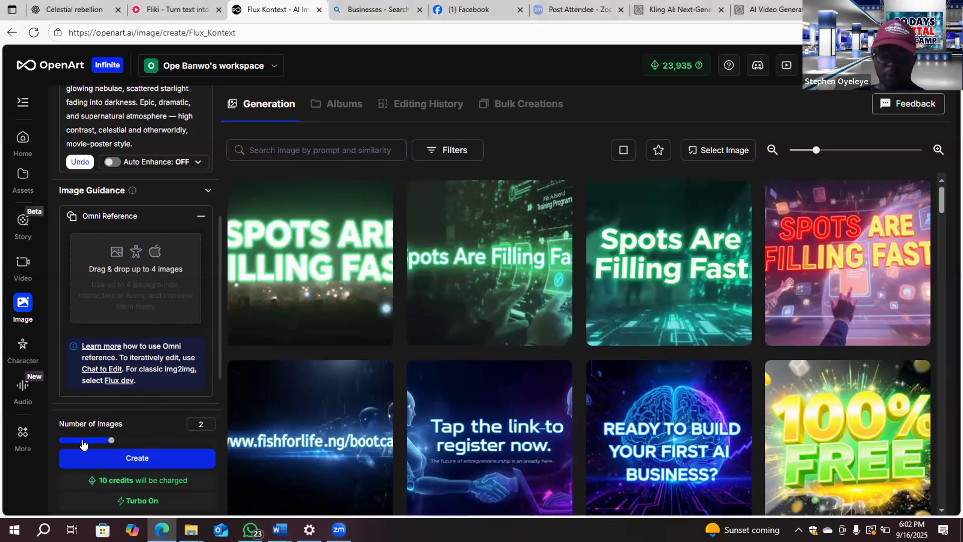
{"action": "left_click", "coordinate": [73, 441]}
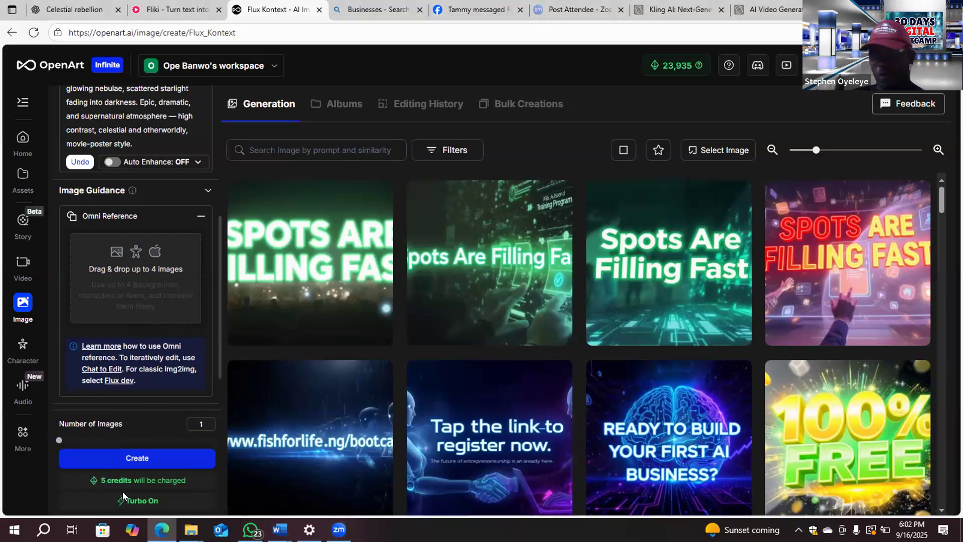
{"action": "left_click", "coordinate": [105, 441]}
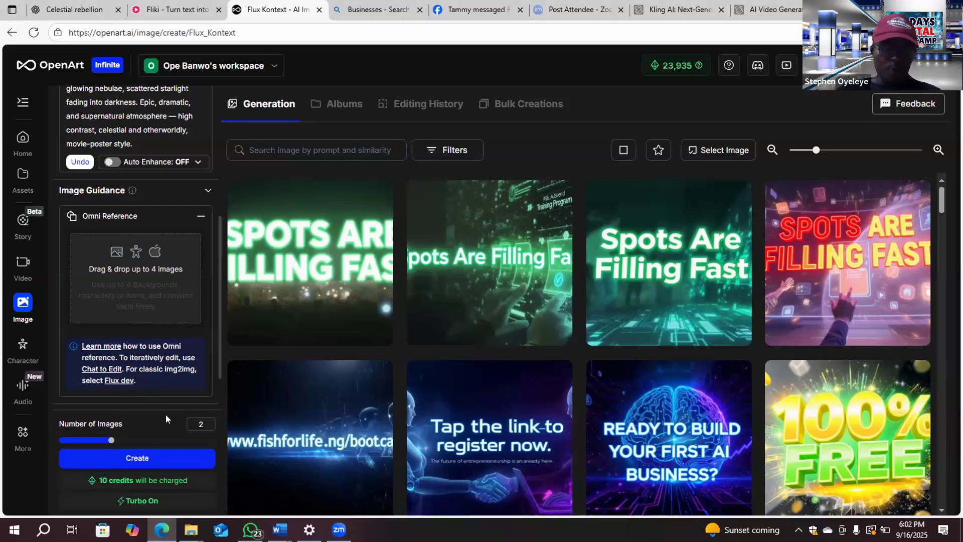
Step: Set the output size to Widescreen (16:9) and create the images
{"action": "scroll", "coordinate": [152, 346], "scroll_direction": "down", "scroll_amount": 1}
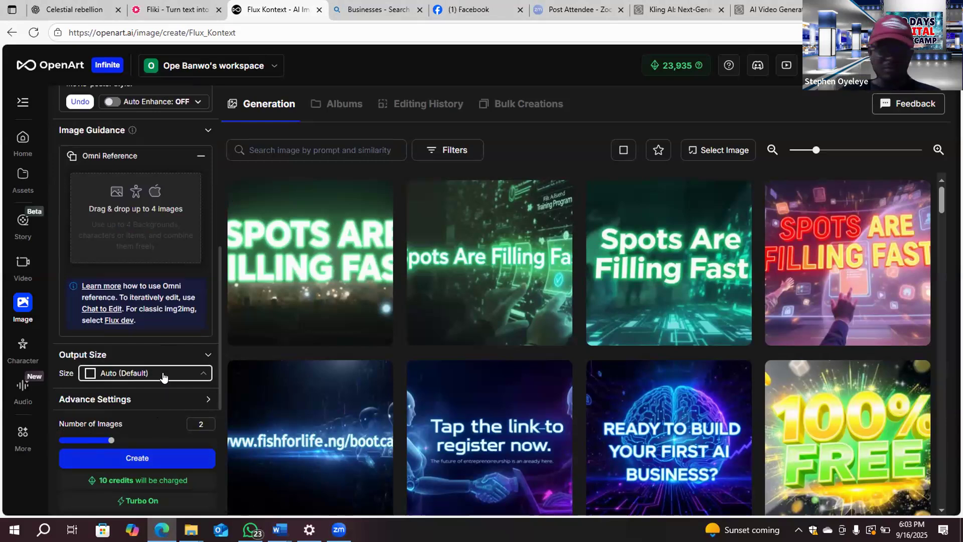
{"action": "left_click", "coordinate": [163, 376]}
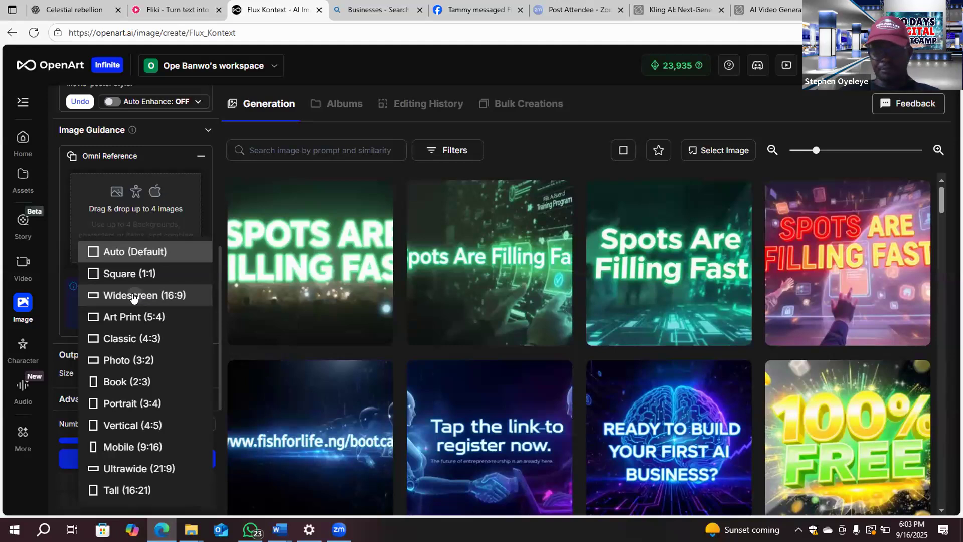
{"action": "left_click", "coordinate": [134, 296]}
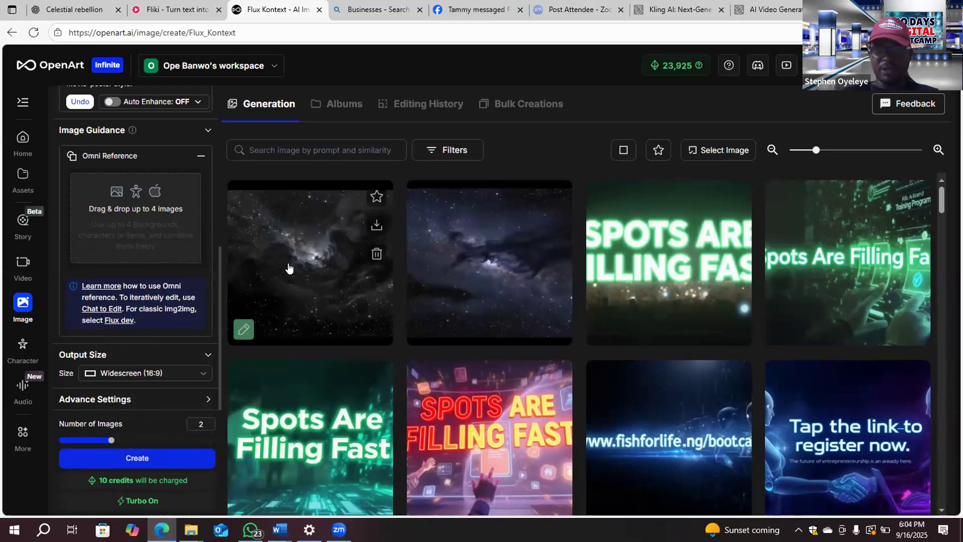
Step: Preview both generated galaxy images at full size and download the bluish second one
{"action": "left_click", "coordinate": [524, 238]}
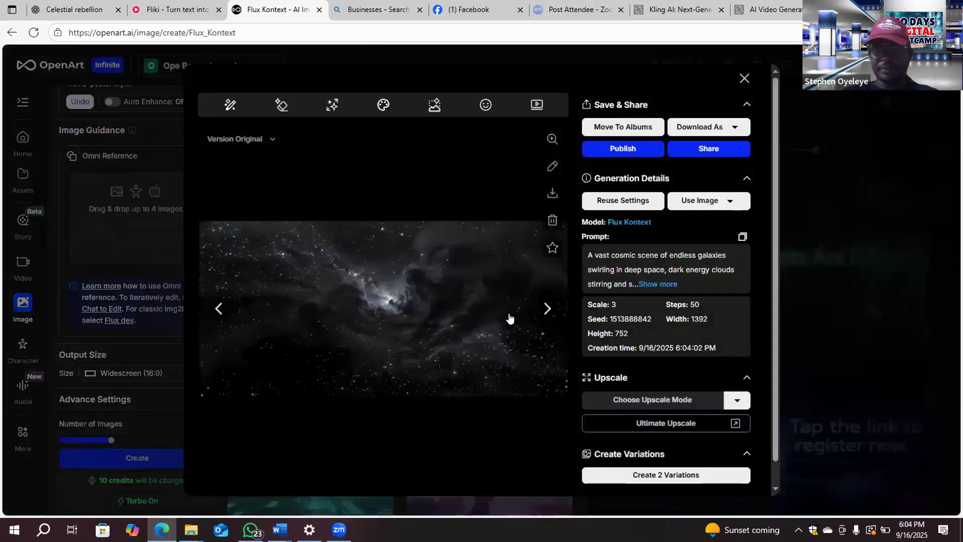
{"action": "left_click", "coordinate": [744, 78]}
{"action": "left_click", "coordinate": [458, 256]}
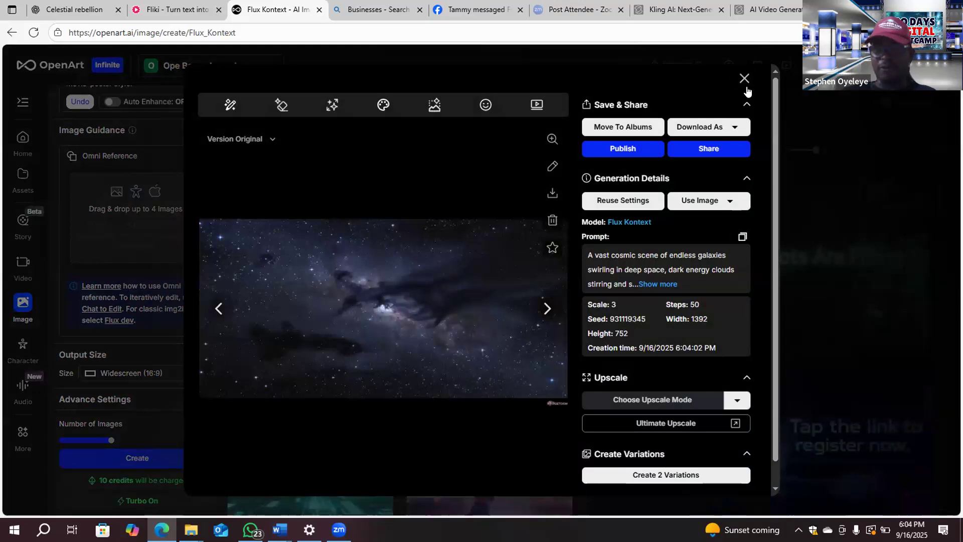
{"action": "left_click", "coordinate": [552, 192]}
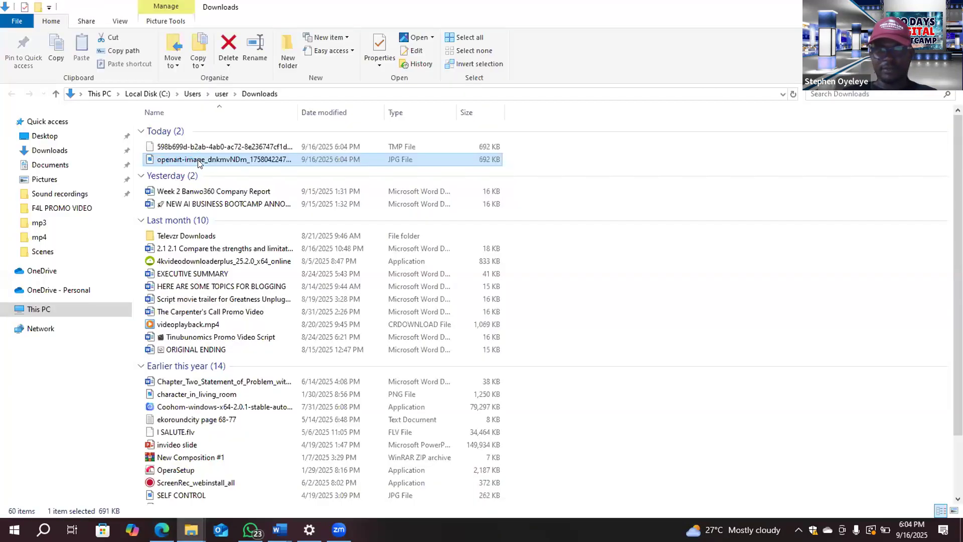
Step: Cut the downloaded OpenArt JPG from the Downloads folder and go to the Pictures folder
{"action": "double_click", "coordinate": [197, 159]}
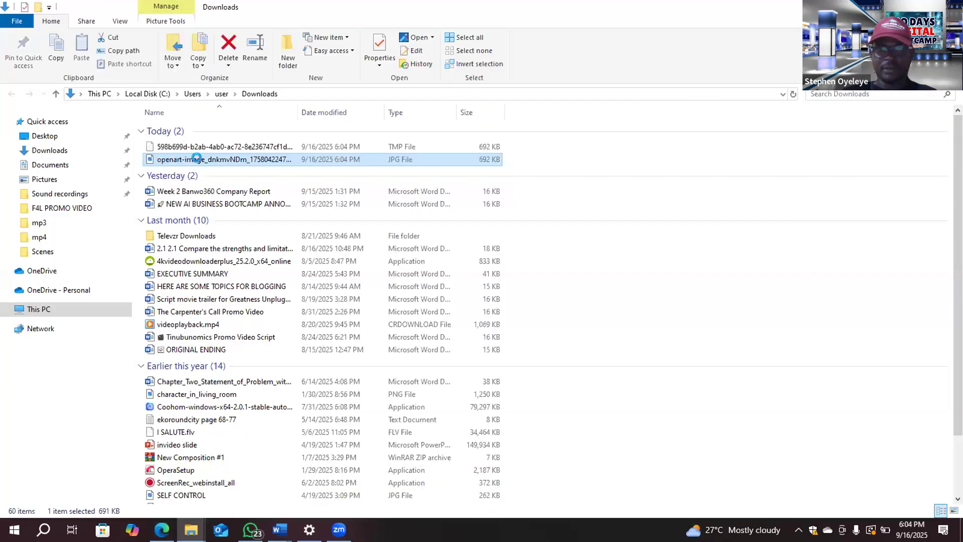
{"action": "right_click", "coordinate": [199, 159]}
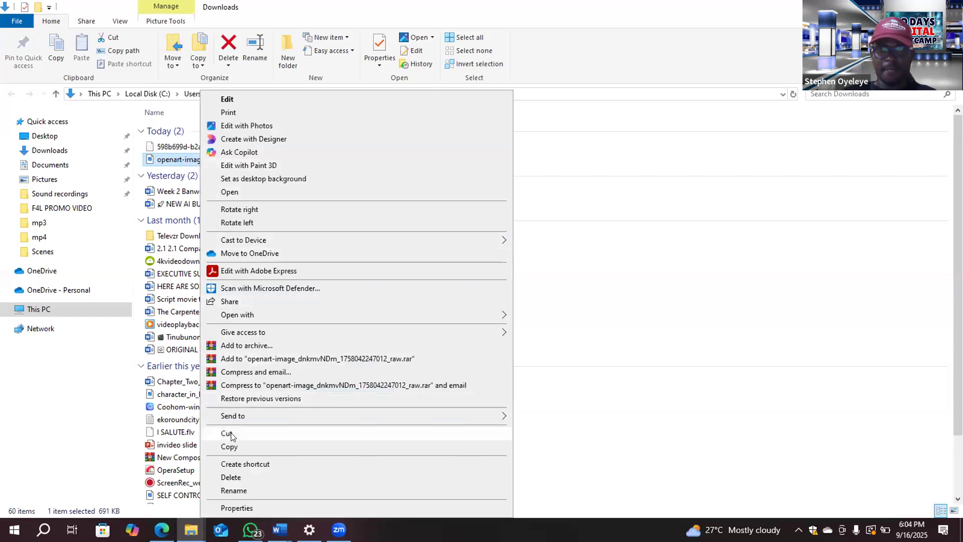
{"action": "key", "text": "Escape"}
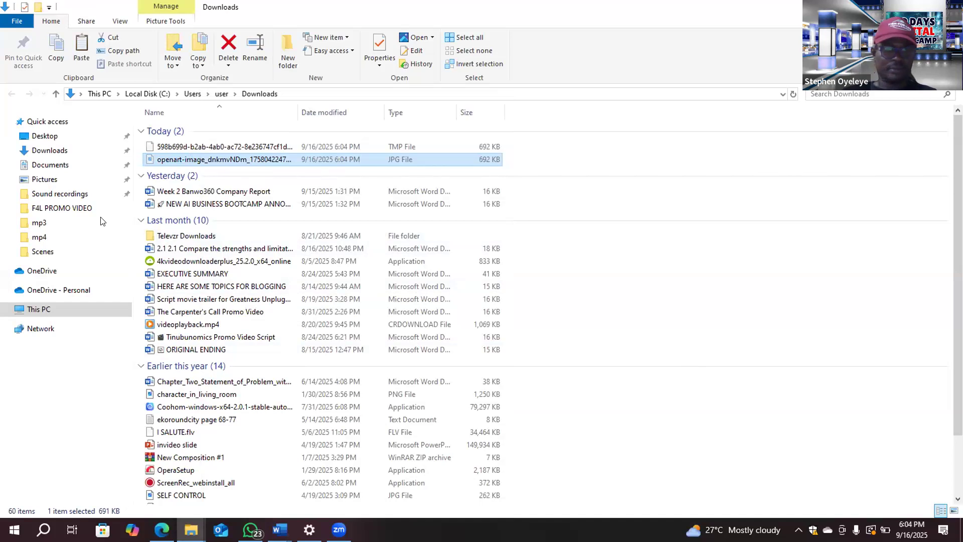
{"action": "left_click", "coordinate": [53, 181]}
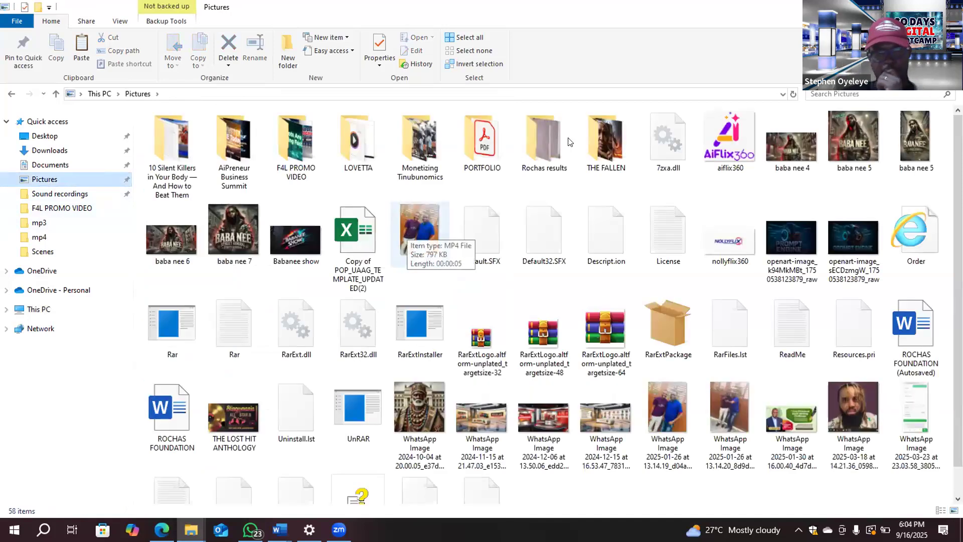
Step: Look inside the THE FALLEN and 10 Silent Killers folders to see how earlier project images are organised, returning to Pictures
{"action": "double_click", "coordinate": [597, 157]}
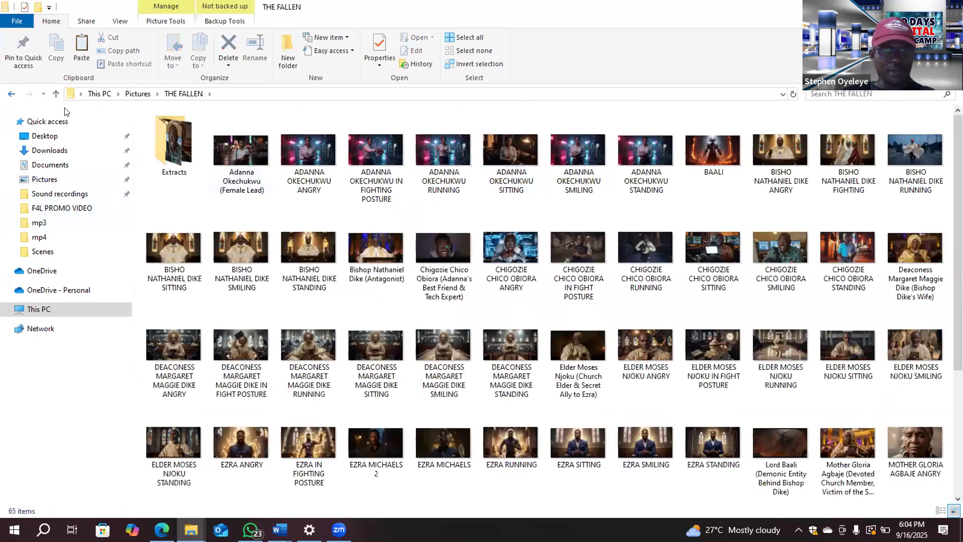
{"action": "key", "text": "alt+Left"}
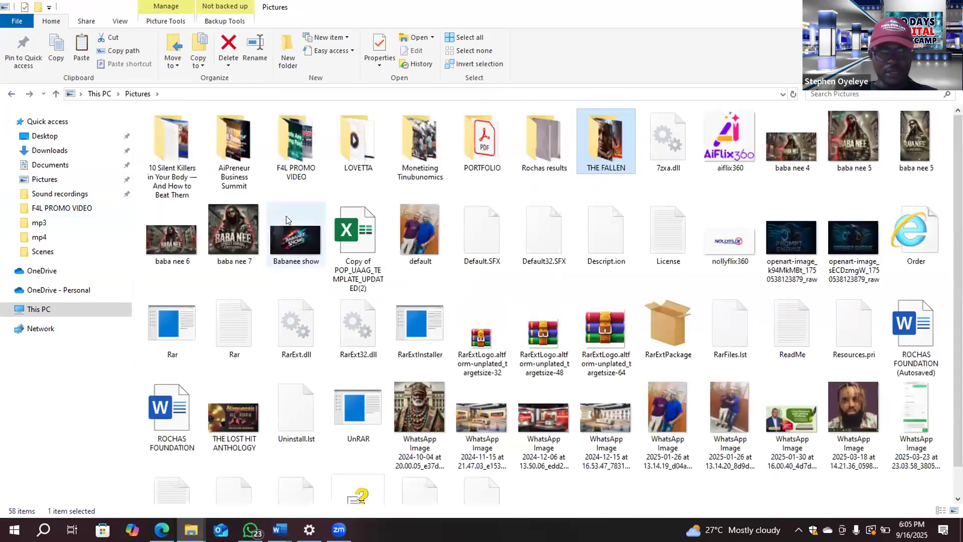
{"action": "double_click", "coordinate": [172, 139]}
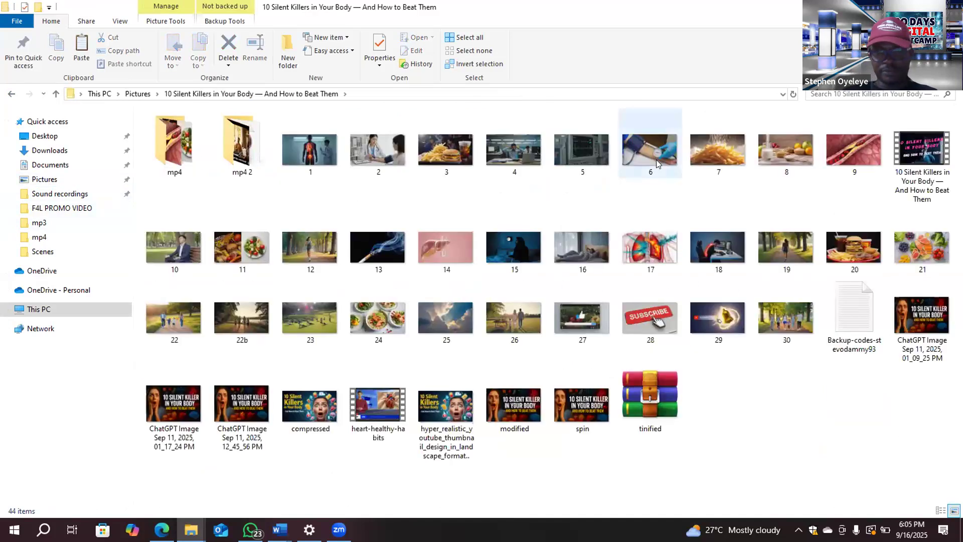
{"action": "left_click", "coordinate": [11, 95]}
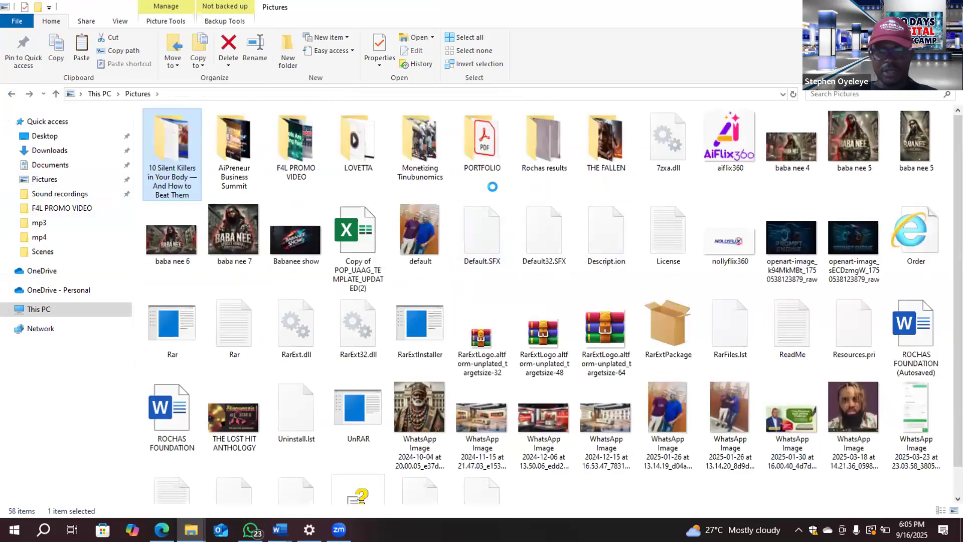
Step: Create a new folder named War in Heaven in the Pictures folder
{"action": "right_click", "coordinate": [497, 191]}
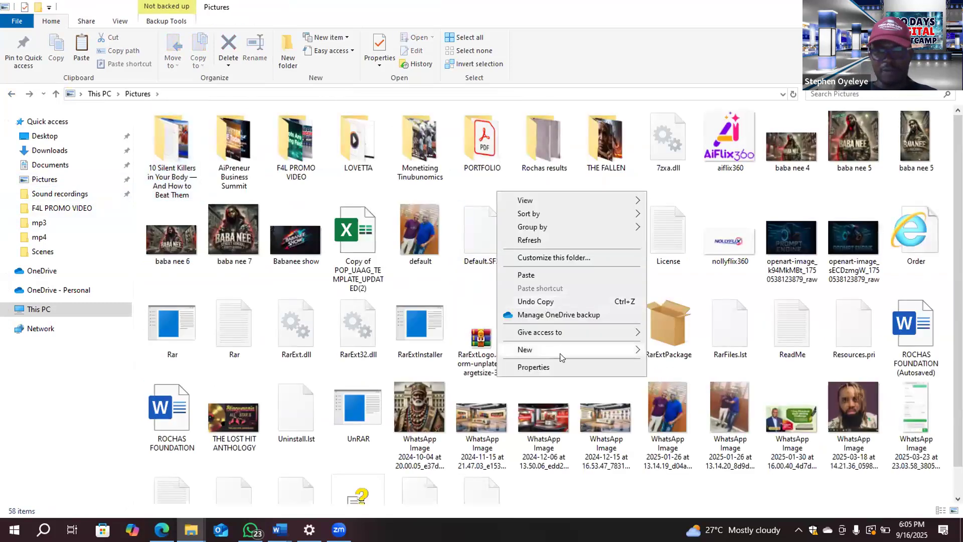
{"action": "left_click", "coordinate": [561, 353]}
{"action": "left_click", "coordinate": [672, 351]}
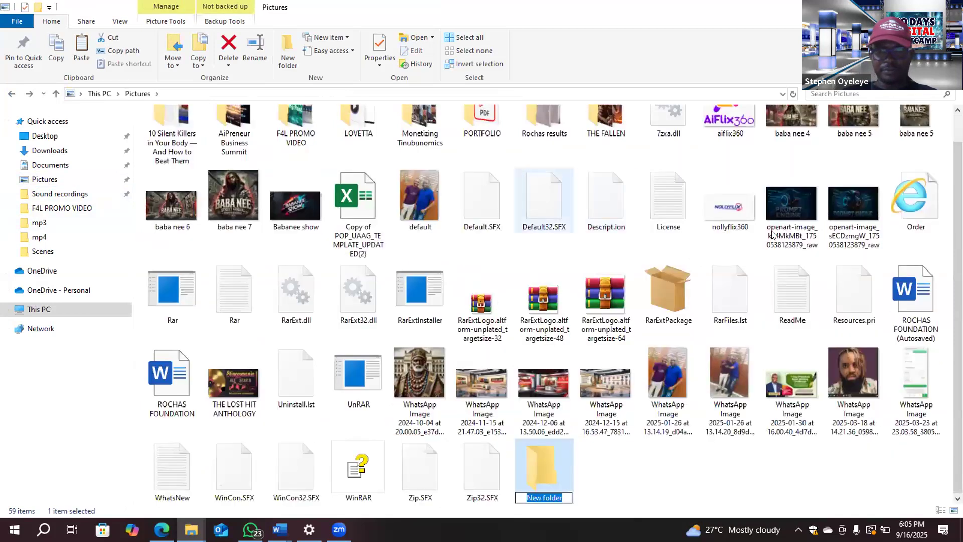
{"action": "scroll", "coordinate": [499, 211], "scroll_direction": "up", "scroll_amount": 1}
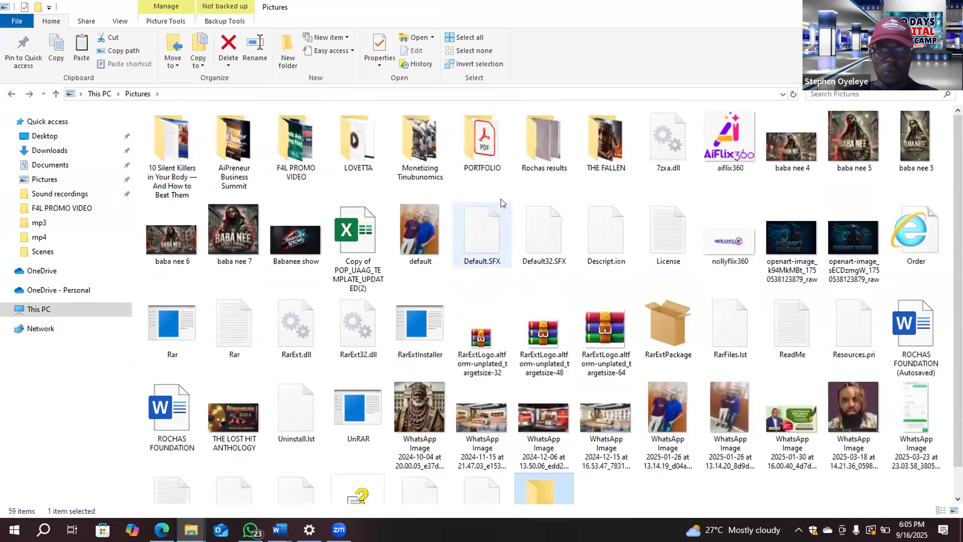
{"action": "scroll", "coordinate": [500, 202], "scroll_direction": "down", "scroll_amount": 1}
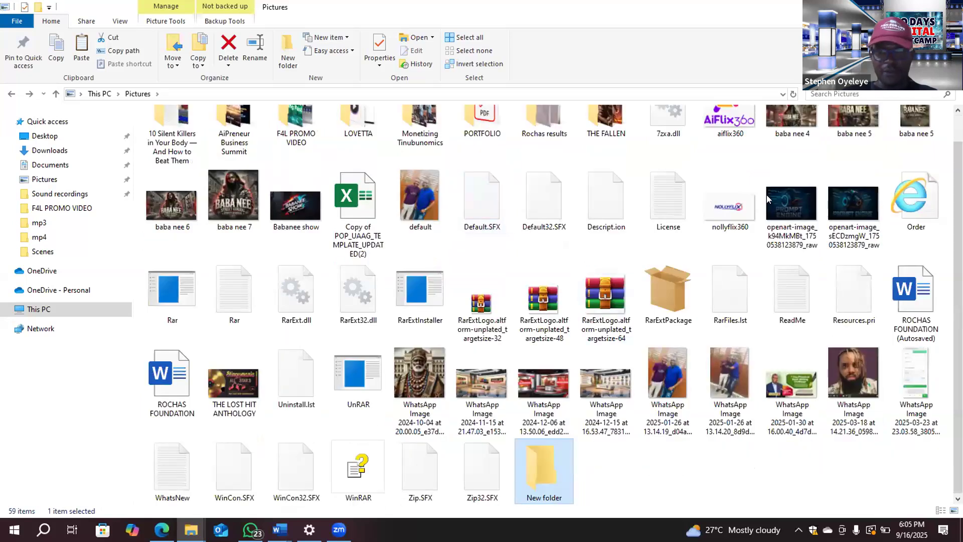
{"action": "left_click", "coordinate": [545, 496]}
{"action": "type", "text": "W"}
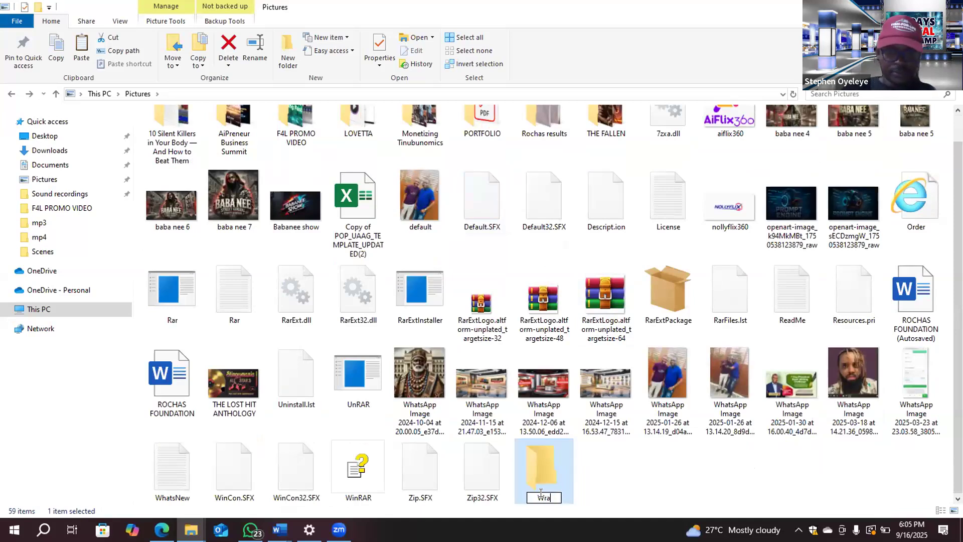
{"action": "type", "text": "ar"}
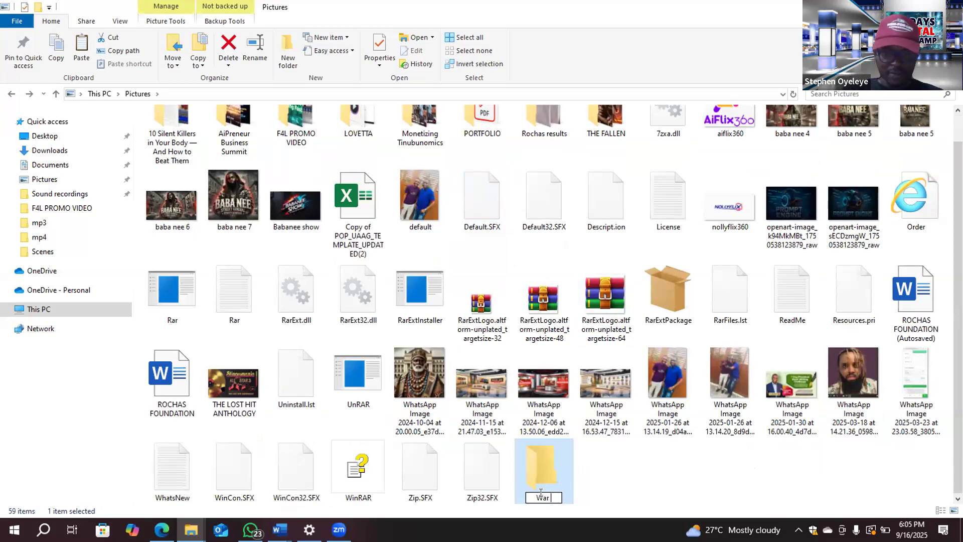
{"action": "type", "text": "in He"}
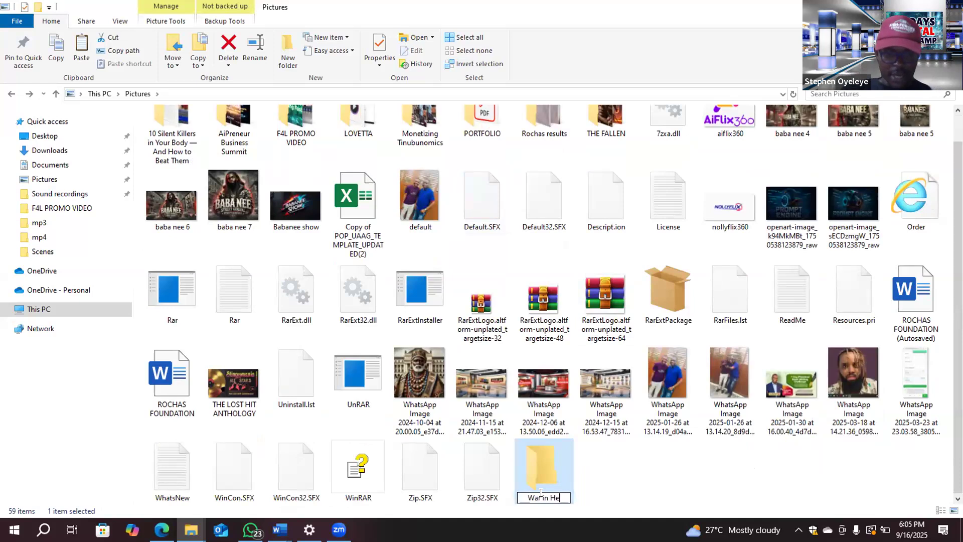
{"action": "type", "text": "aven"}
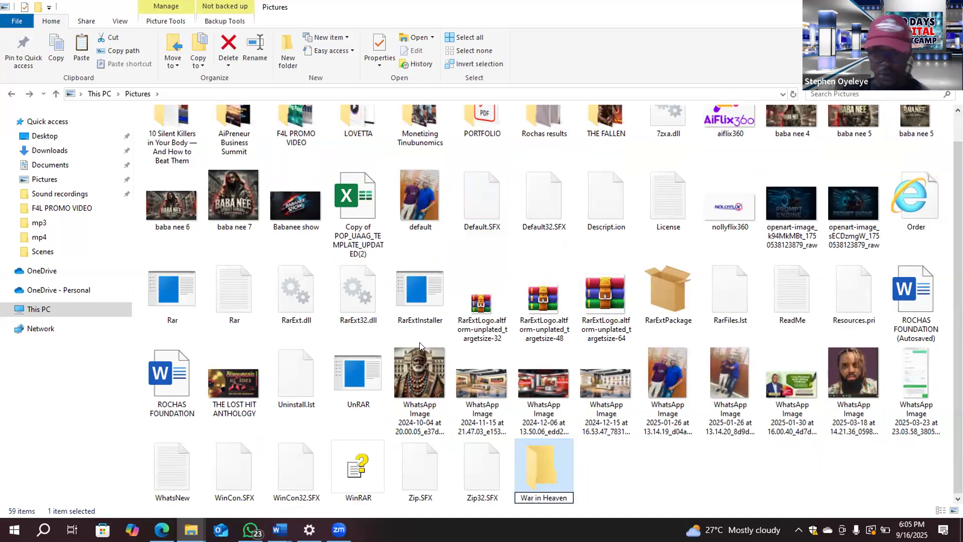
{"action": "key", "text": "Return"}
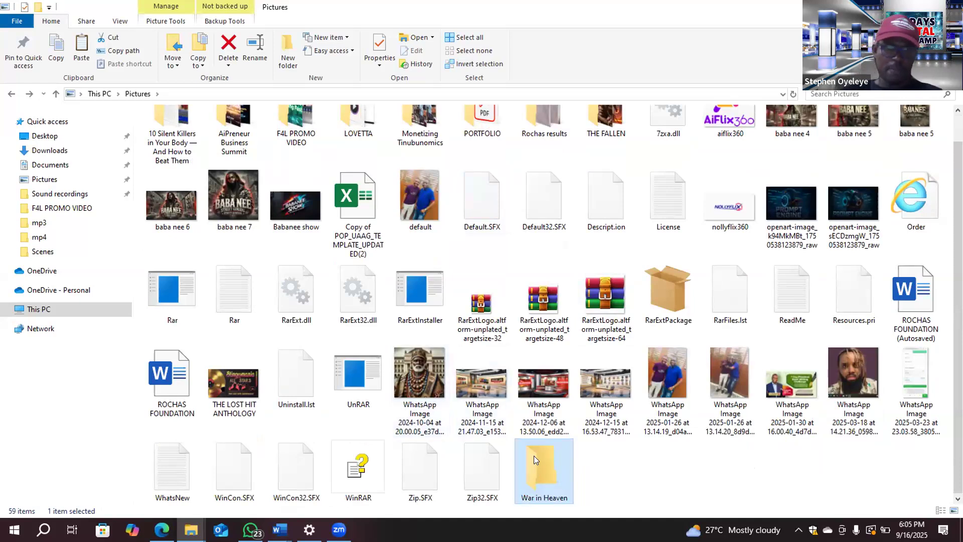
Step: Paste the cut galaxy image into the War in Heaven folder and rename it 1
{"action": "double_click", "coordinate": [534, 455]}
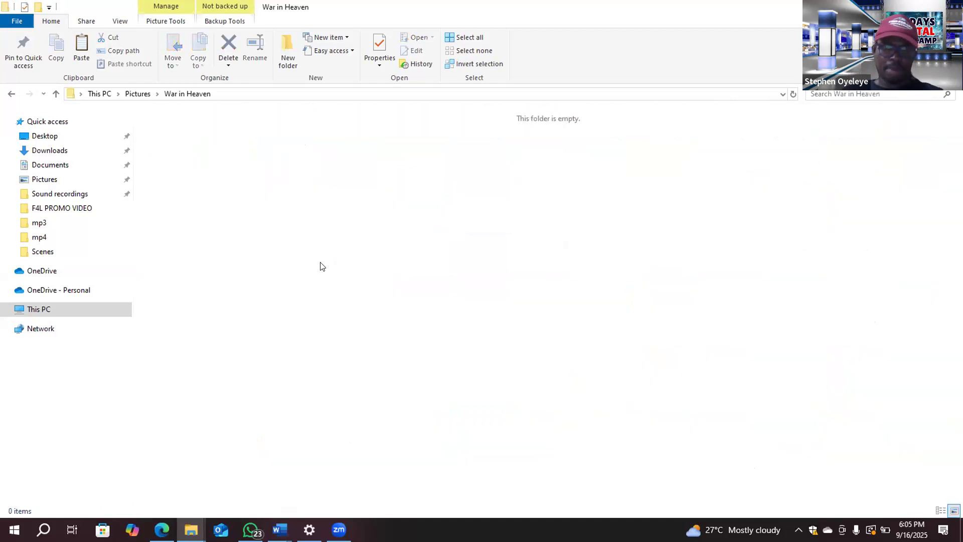
{"action": "right_click", "coordinate": [181, 140]}
{"action": "left_click", "coordinate": [214, 222]}
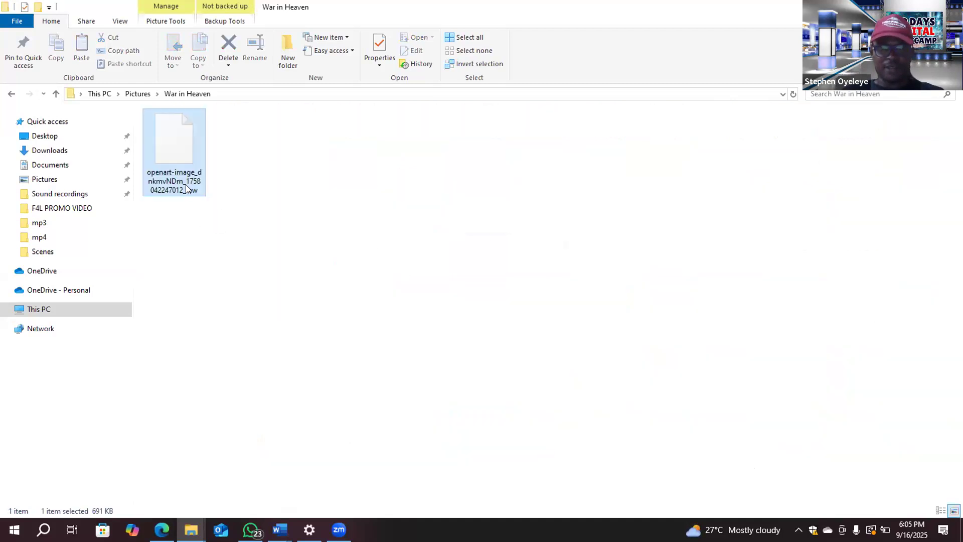
{"action": "key", "text": "F2"}
{"action": "type", "text": "1"}
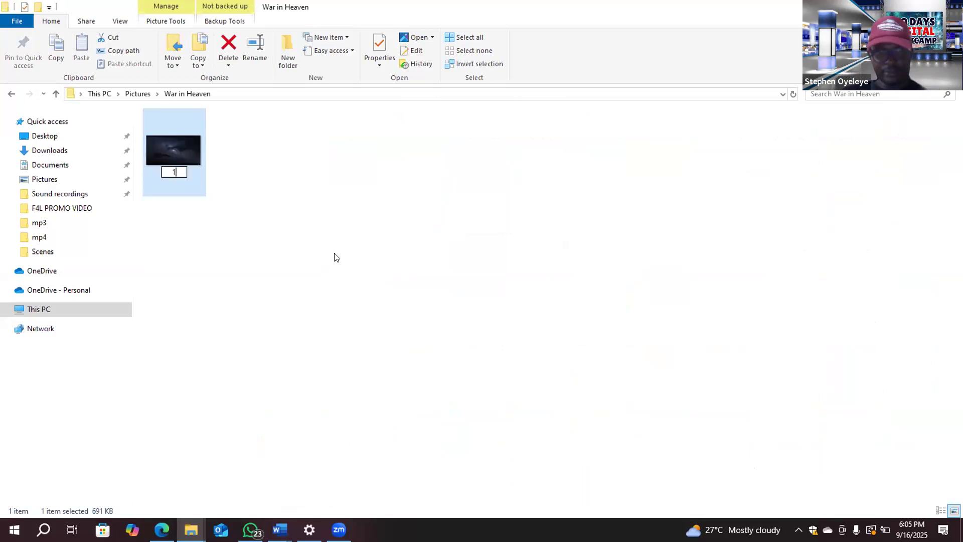
{"action": "key", "text": "Return"}
{"action": "left_click", "coordinate": [335, 255]}
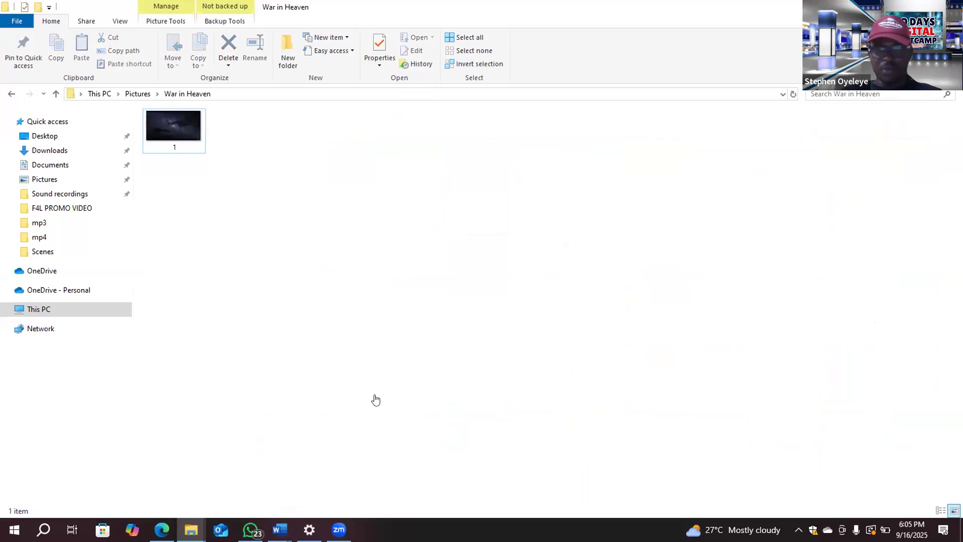
Step: Close the enlarged image in OpenArt and copy scene 2, "A radiant throne blazes with unapproachable light.", from the Word script
{"action": "key", "text": "alt+Tab"}
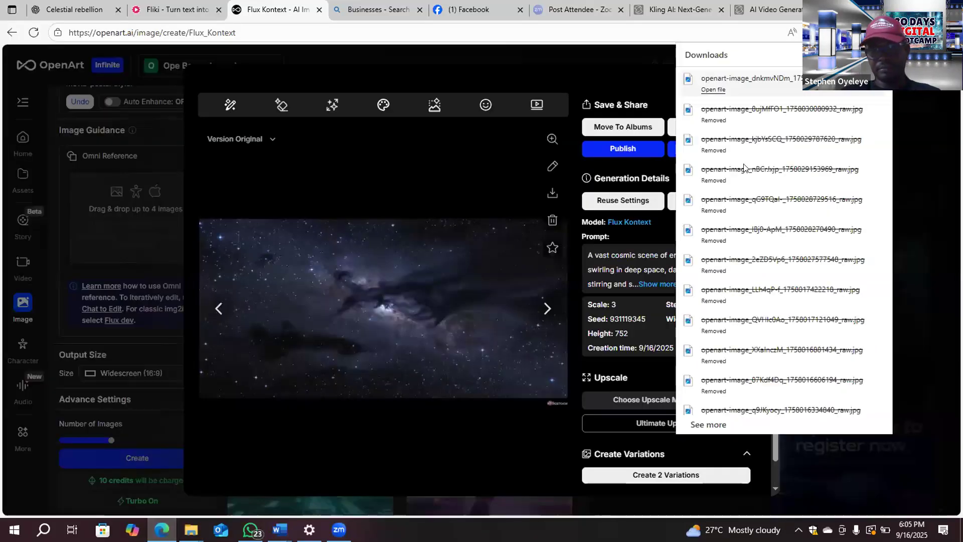
{"action": "left_click", "coordinate": [600, 53]}
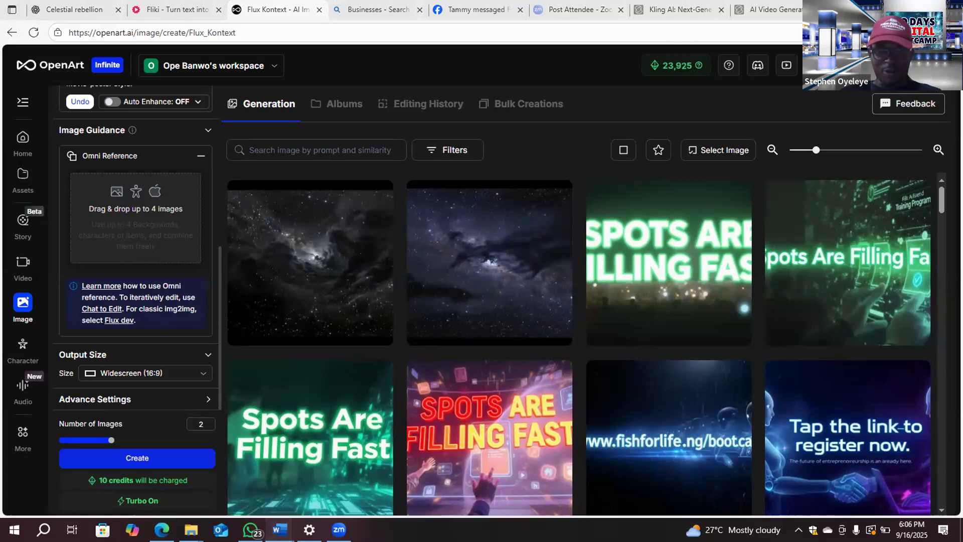
{"action": "mouse_move", "coordinate": [279, 529]}
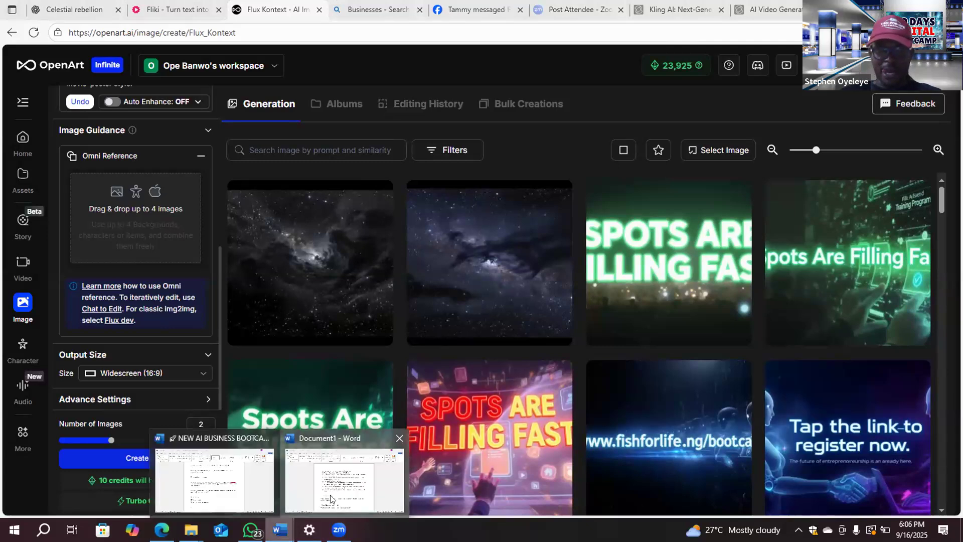
{"action": "key", "text": "alt+Tab"}
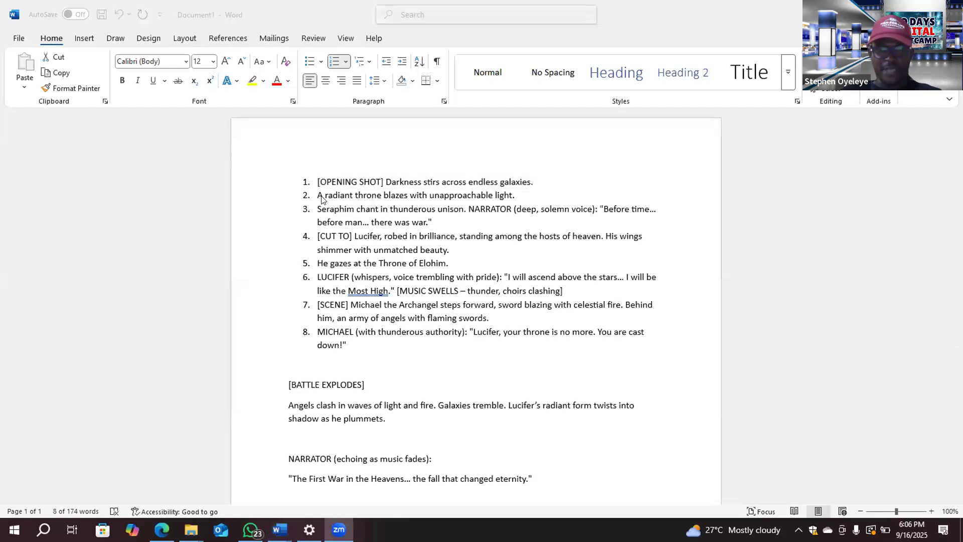
{"action": "left_click_drag", "start_coordinate": [317, 195], "coordinate": [519, 196]}
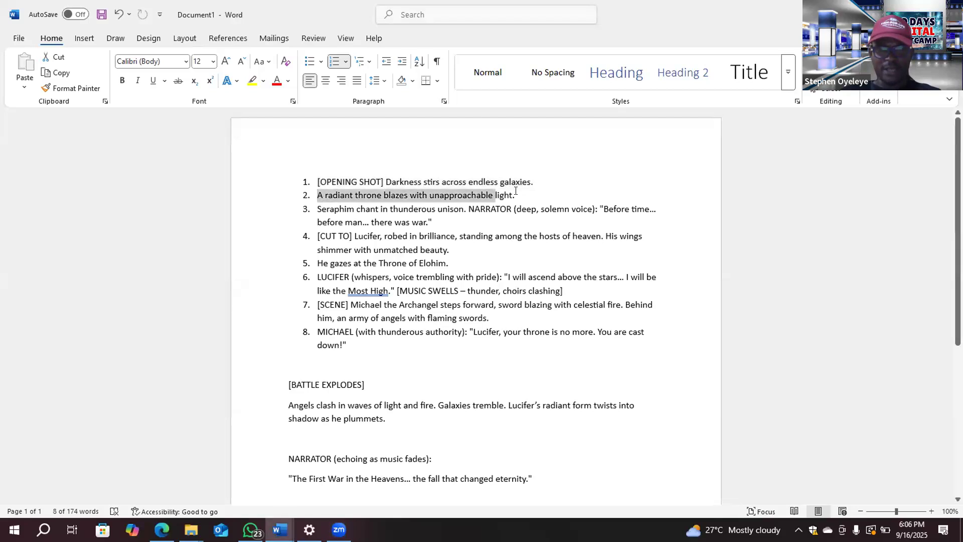
{"action": "right_click", "coordinate": [504, 198]}
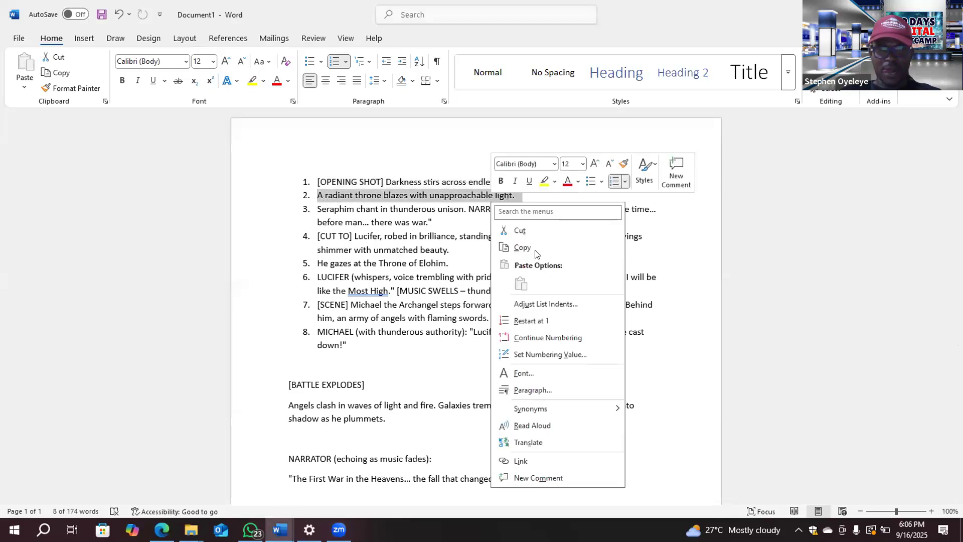
{"action": "left_click", "coordinate": [531, 248]}
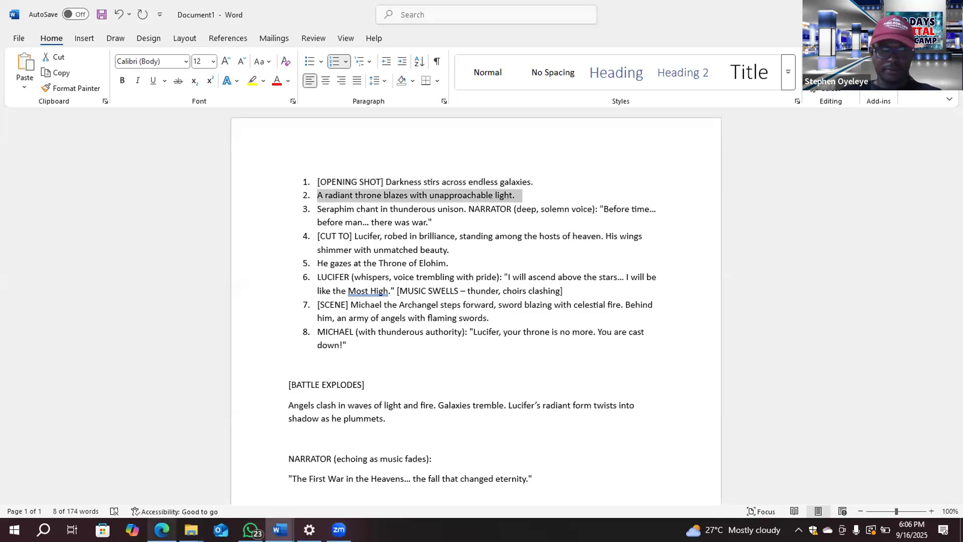
Step: Switch to the Celestial rebellion chat in ChatGPT, paste the copied scene line as a new message and remove its list number
{"action": "left_click", "coordinate": [162, 529]}
{"action": "left_click", "coordinate": [55, 7]}
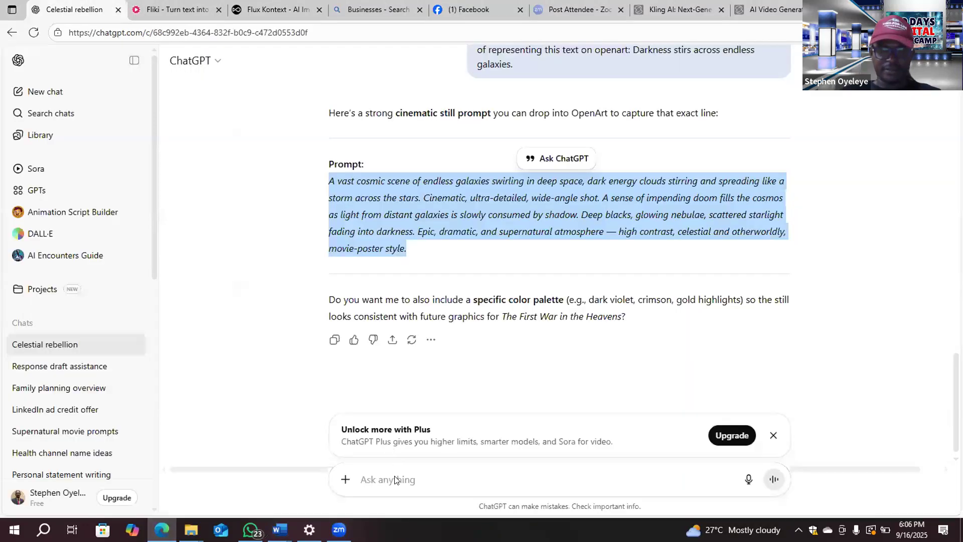
{"action": "right_click", "coordinate": [395, 480]}
{"action": "left_click", "coordinate": [452, 337]}
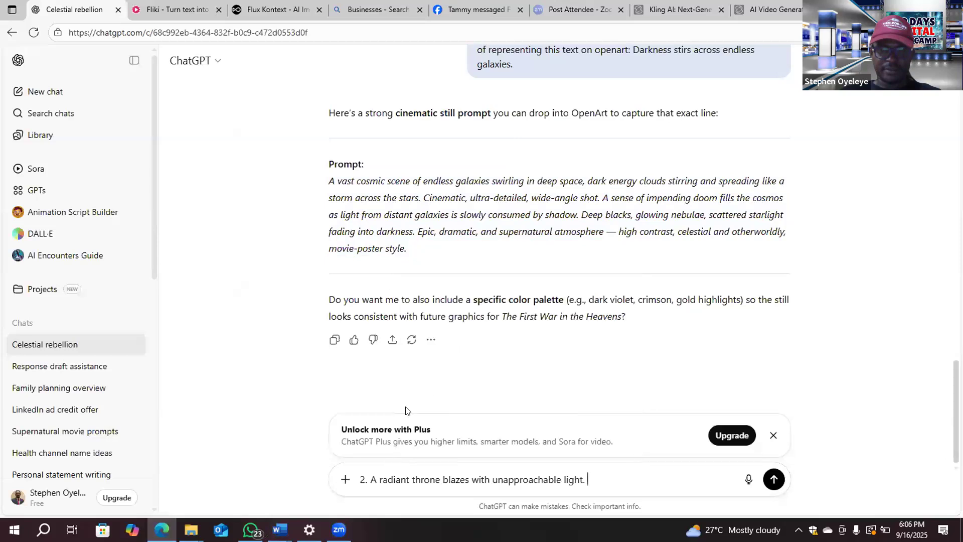
{"action": "left_click", "coordinate": [370, 480]}
{"action": "key", "text": "BackSpace"}
{"action": "key", "text": "BackSpace"}
{"action": "key", "text": "BackSpace"}
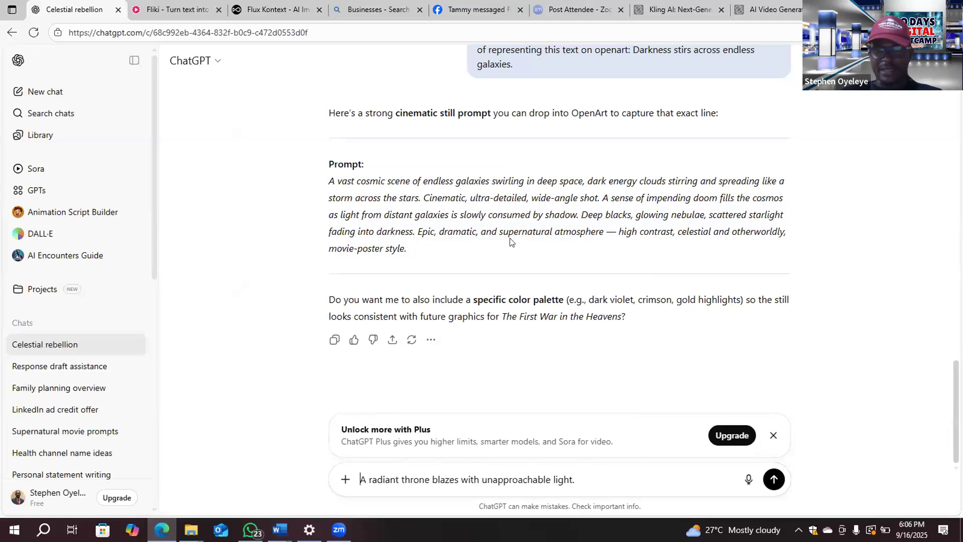
Step: Copy the earlier request wording, from "Generate for me a prompt" to "on openart:", and insert it before the radiant throne line
{"action": "scroll", "coordinate": [510, 241], "scroll_direction": "up", "scroll_amount": 3}
{"action": "left_click_drag", "start_coordinate": [476, 216], "coordinate": [630, 231]}
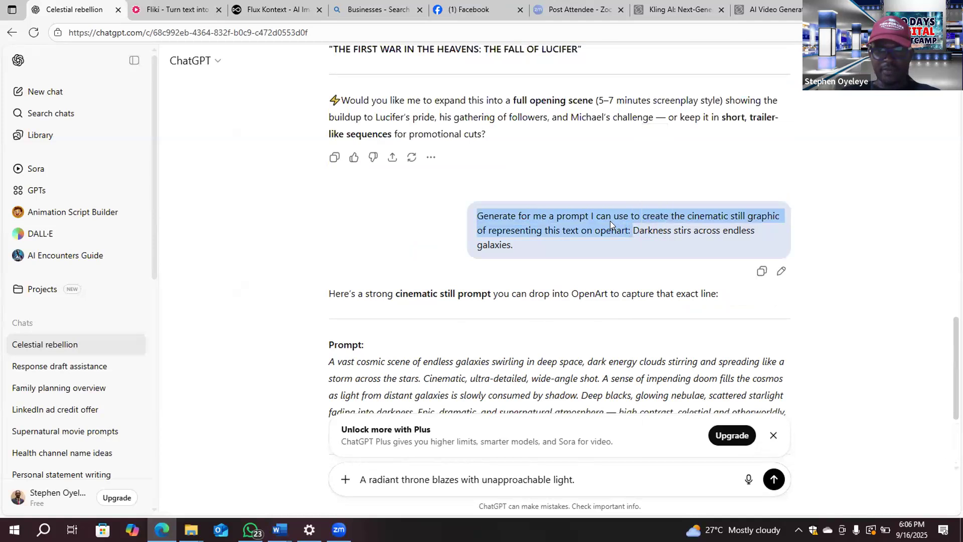
{"action": "right_click", "coordinate": [609, 221]}
{"action": "left_click", "coordinate": [637, 230]}
{"action": "left_click", "coordinate": [357, 482]}
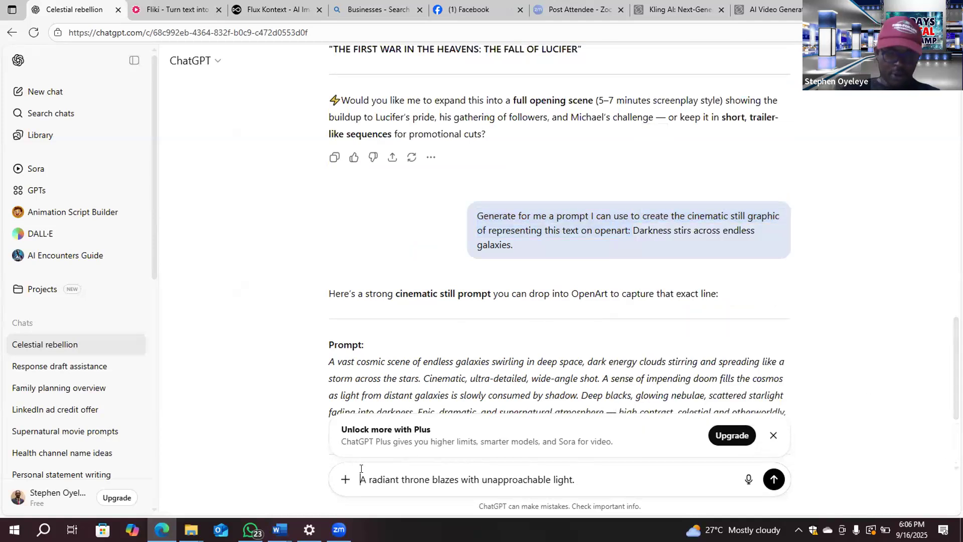
{"action": "key", "text": "ctrl+v"}
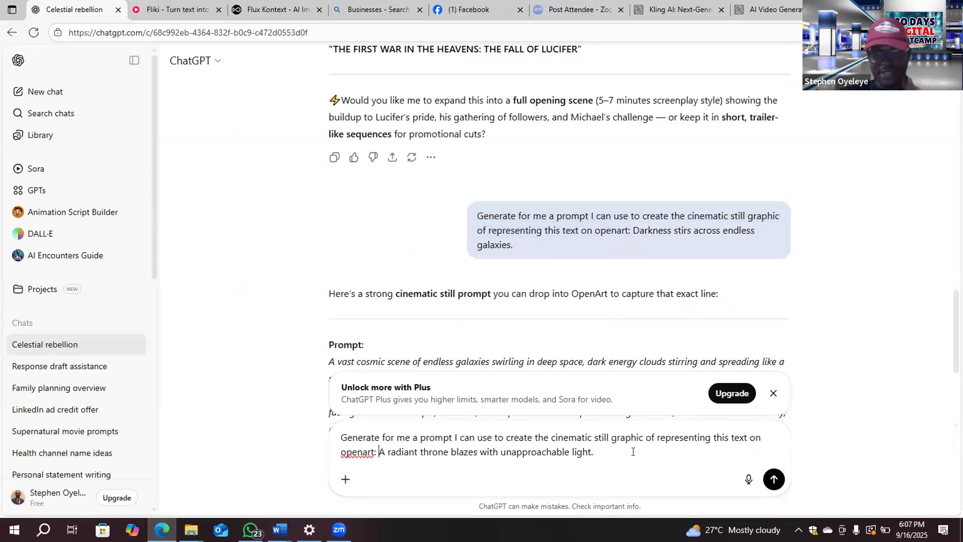
Step: Delete the stray word "of" before "representing" in the unsent ChatGPT message
{"action": "left_click", "coordinate": [653, 438]}
{"action": "key", "text": "BackSpace"}
{"action": "key", "text": "BackSpace"}
{"action": "key", "text": "BackSpace"}
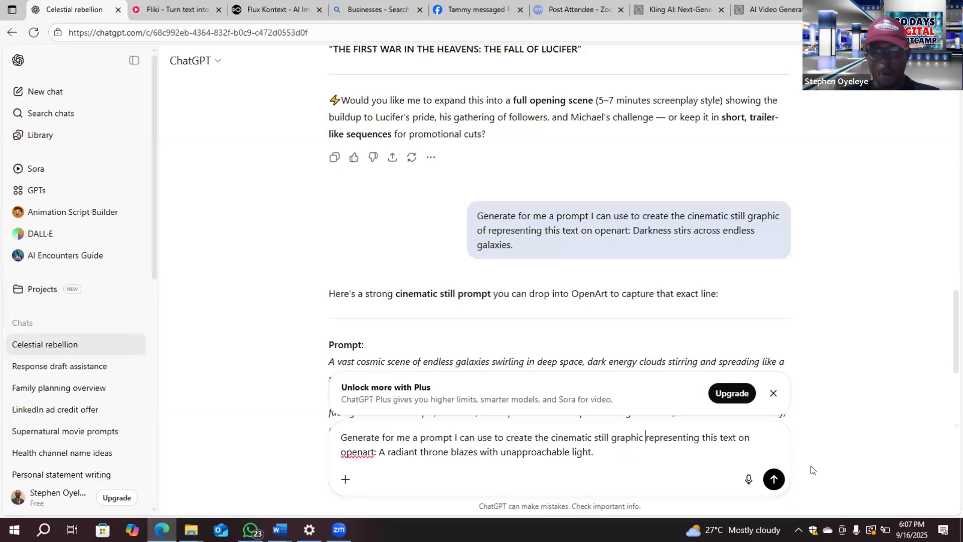
Step: Send the radiant throne request in ChatGPT and copy the full text of the image prompt it generates
{"action": "key", "text": "Return"}
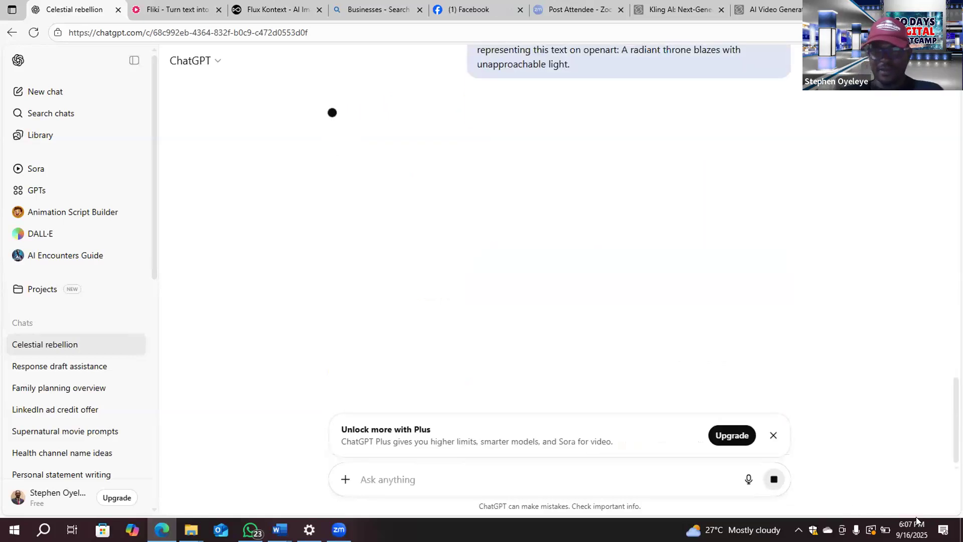
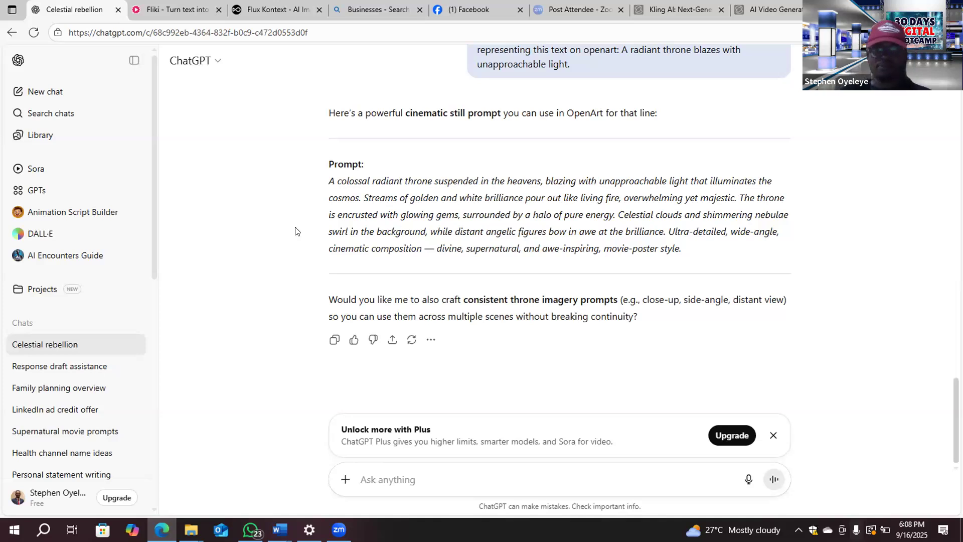
{"action": "left_click_drag", "start_coordinate": [329, 179], "coordinate": [685, 248]}
{"action": "right_click", "coordinate": [569, 242]}
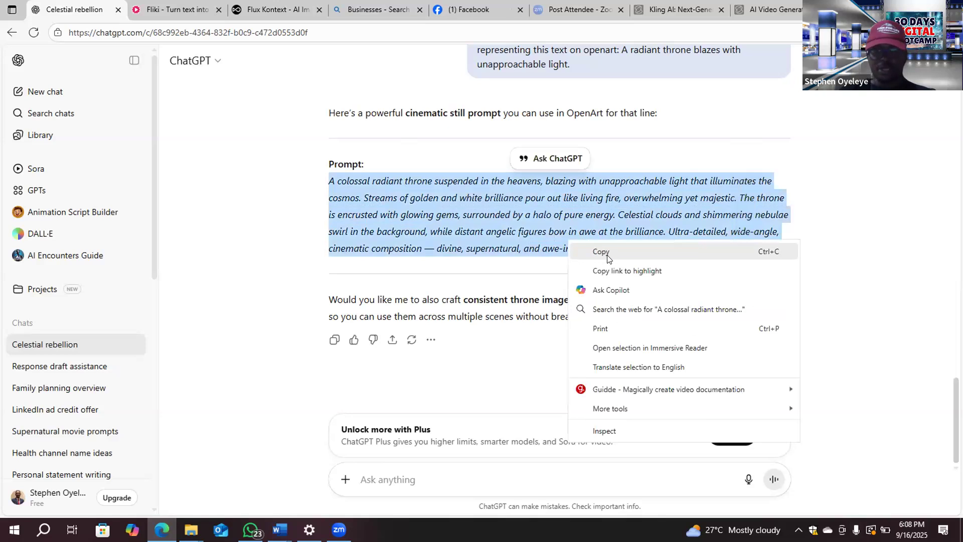
{"action": "left_click", "coordinate": [607, 258]}
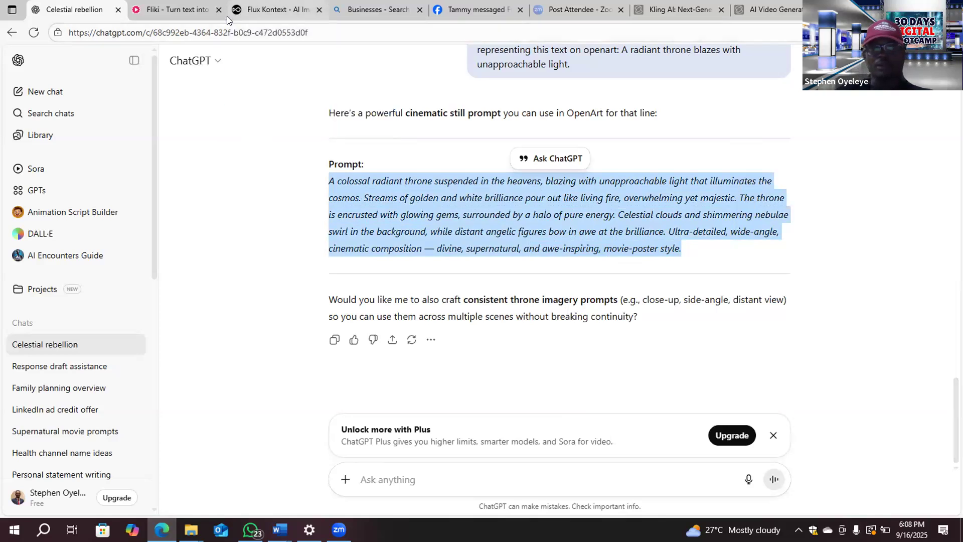
Step: Switch to OpenArt, replace the old galaxy prompt with the copied radiant throne prompt, and generate 2 images
{"action": "mouse_move", "coordinate": [227, 16]}
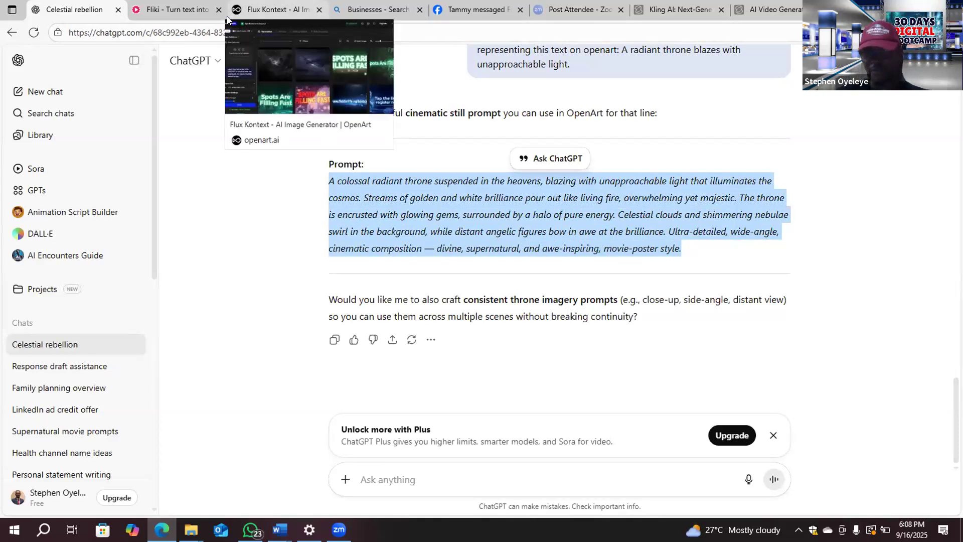
{"action": "left_click", "coordinate": [226, 16]}
{"action": "scroll", "coordinate": [147, 236], "scroll_direction": "up", "scroll_amount": 3}
{"action": "key", "text": "ctrl+a"}
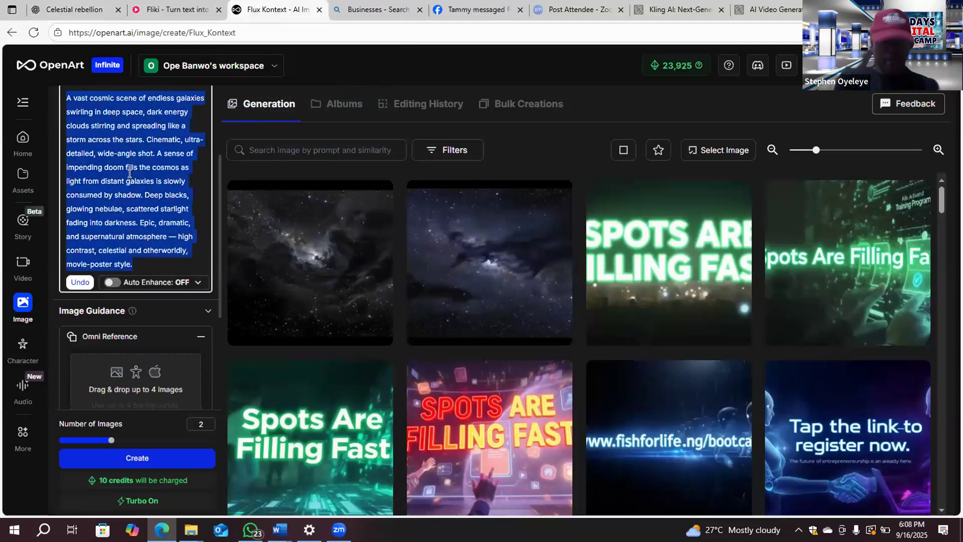
{"action": "key", "text": "ctrl+v"}
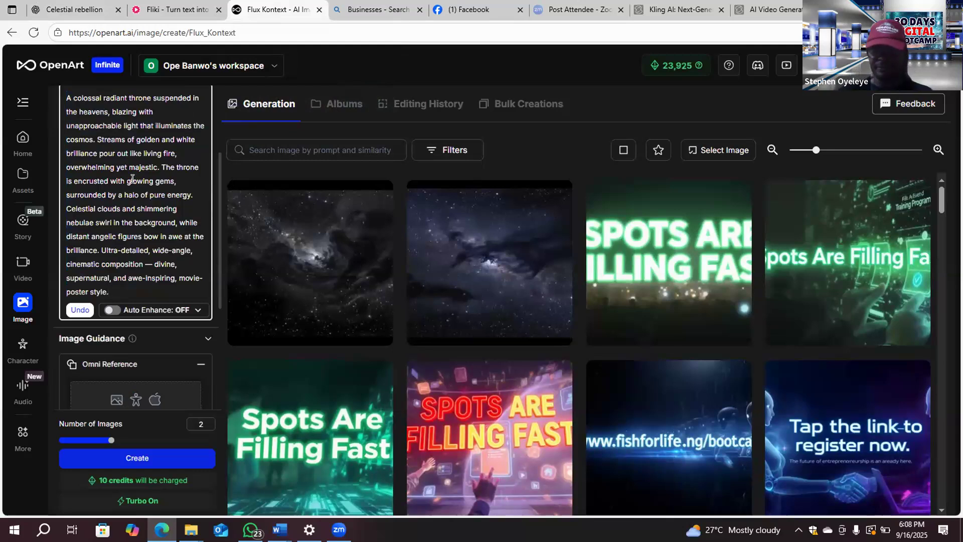
{"action": "left_click", "coordinate": [98, 458]}
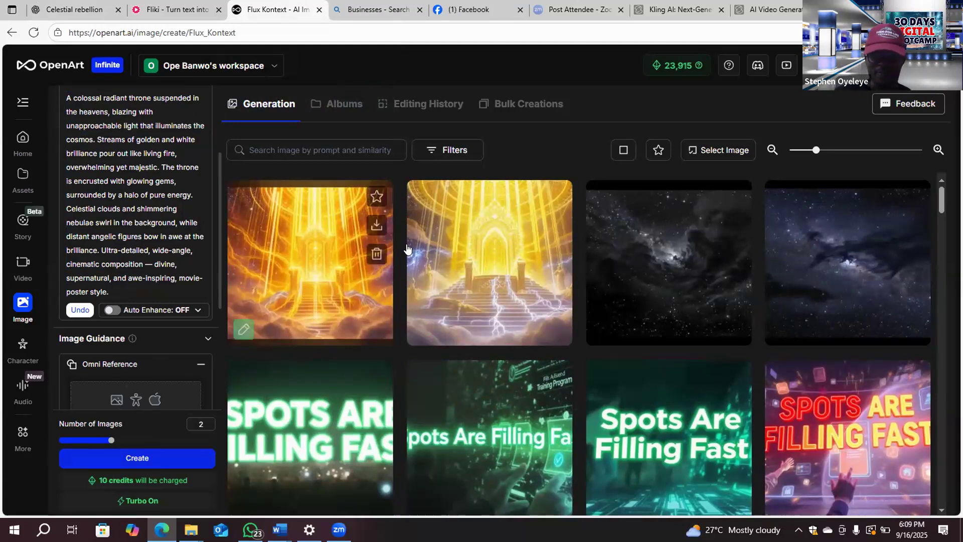
Step: Download the orange-toned throne image with the stairway and show the downloaded file in its folder
{"action": "left_click", "coordinate": [376, 225]}
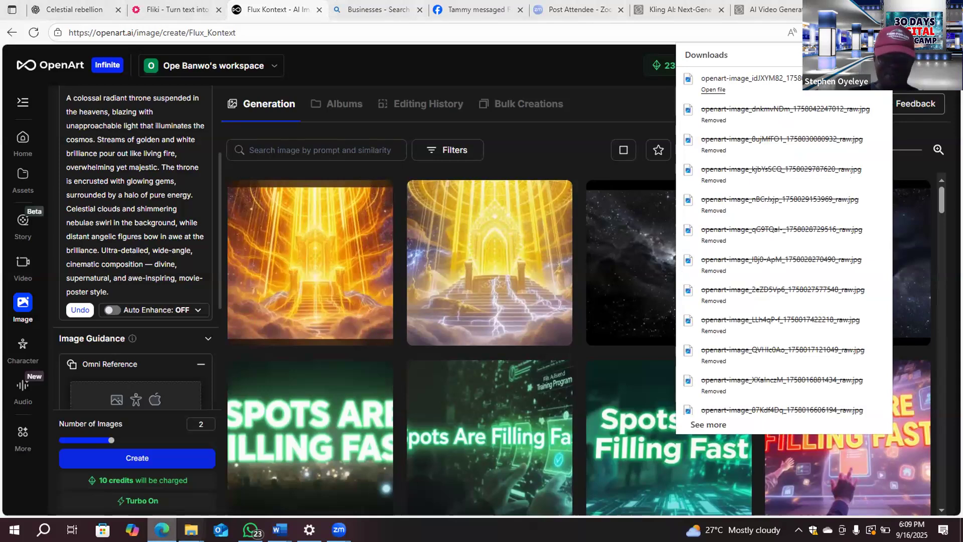
{"action": "key", "text": "alt+Tab"}
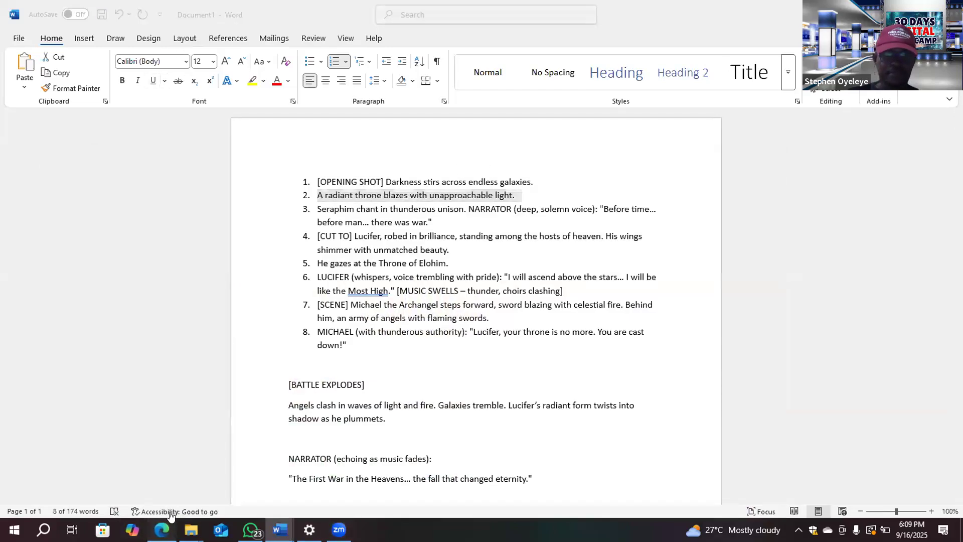
{"action": "left_click", "coordinate": [162, 527]}
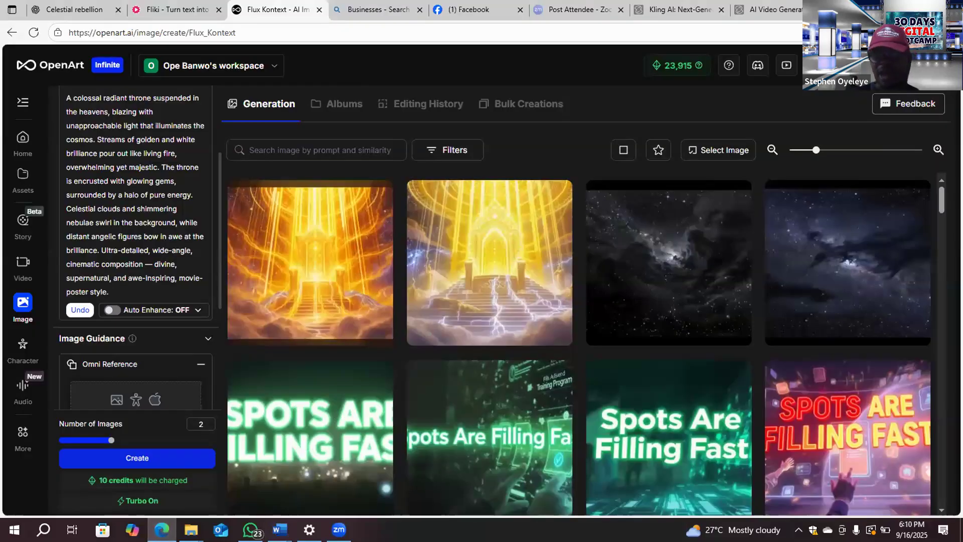
{"action": "left_click", "coordinate": [943, 32]}
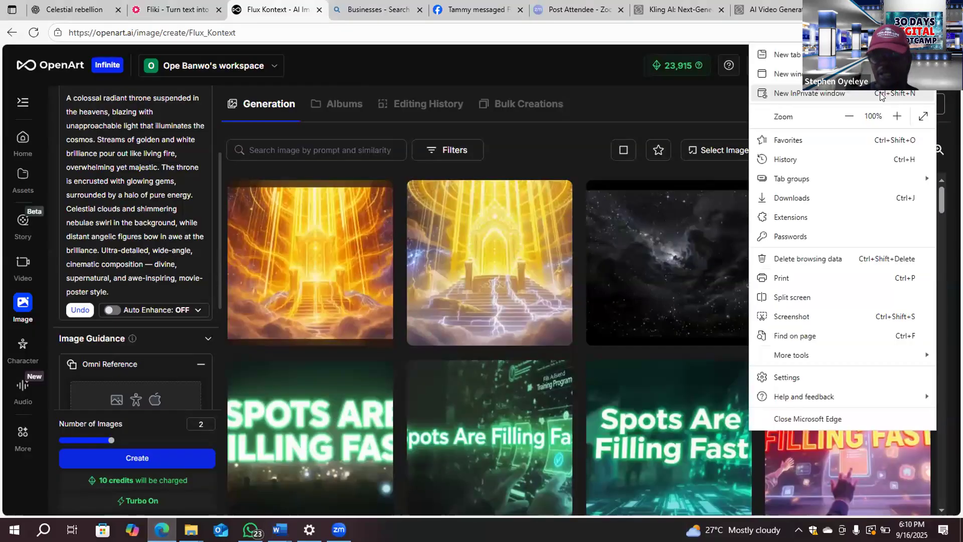
{"action": "left_click", "coordinate": [834, 197]}
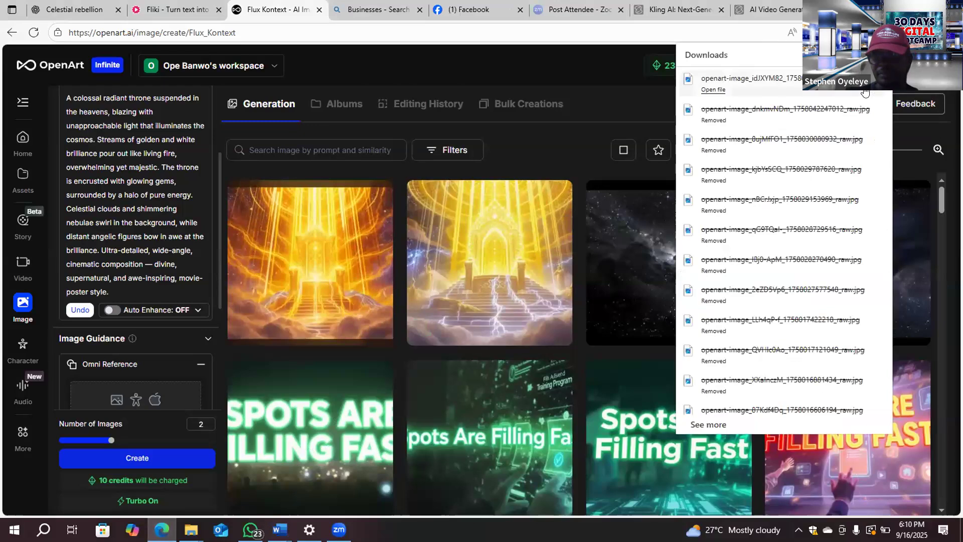
{"action": "left_click", "coordinate": [824, 100]}
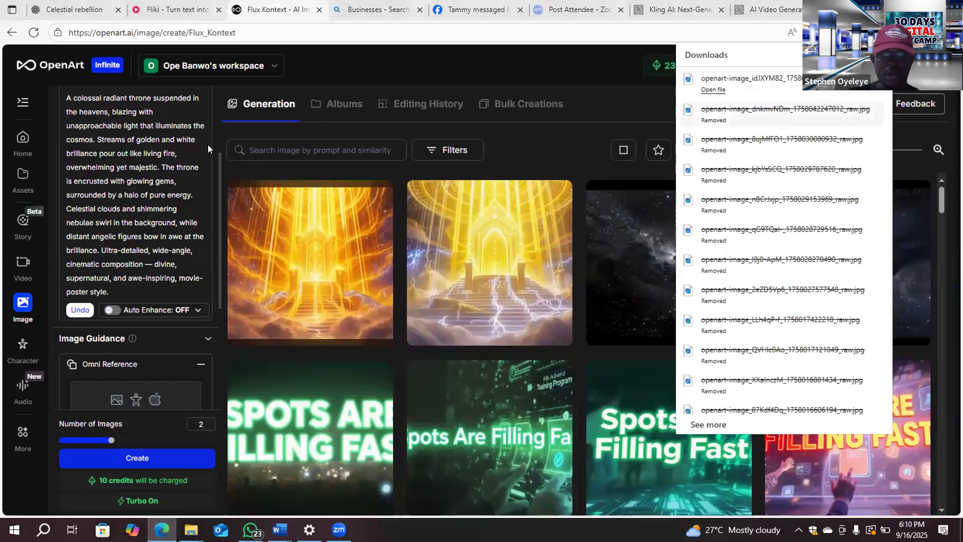
Step: Move the downloaded throne image from the Downloads folder to the War in Heaven folder
{"action": "right_click", "coordinate": [208, 145]}
{"action": "left_click", "coordinate": [249, 432]}
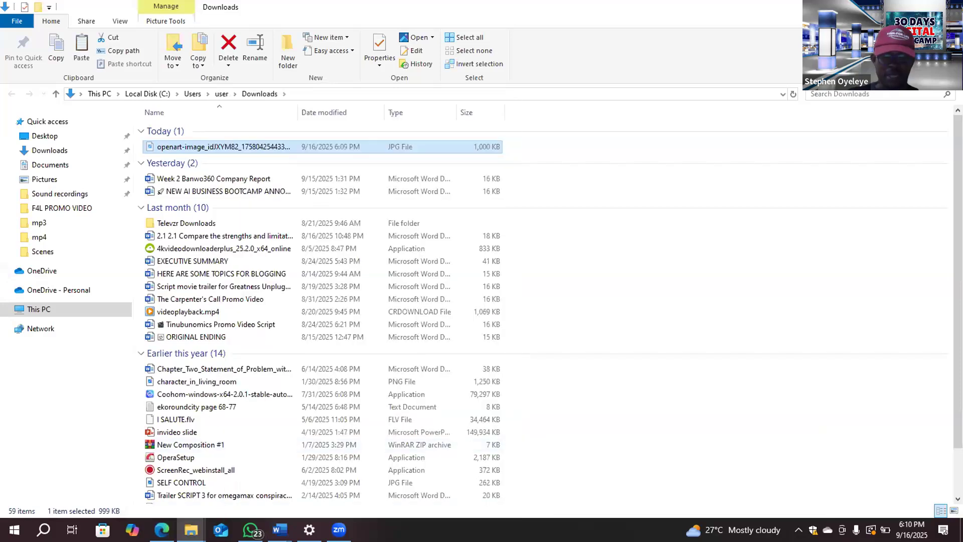
{"action": "mouse_move", "coordinate": [191, 529]}
{"action": "left_click", "coordinate": [192, 479]}
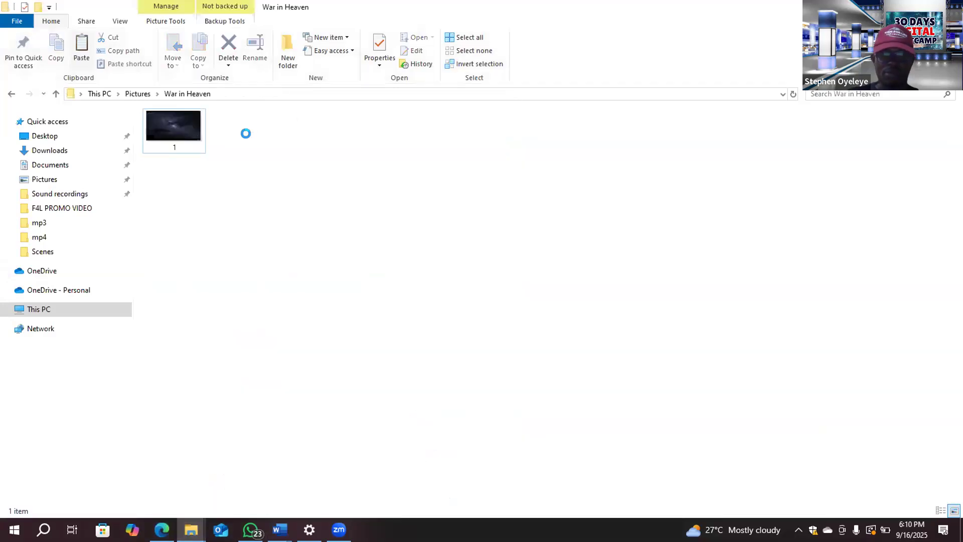
{"action": "right_click", "coordinate": [249, 136]}
{"action": "left_click", "coordinate": [278, 220]}
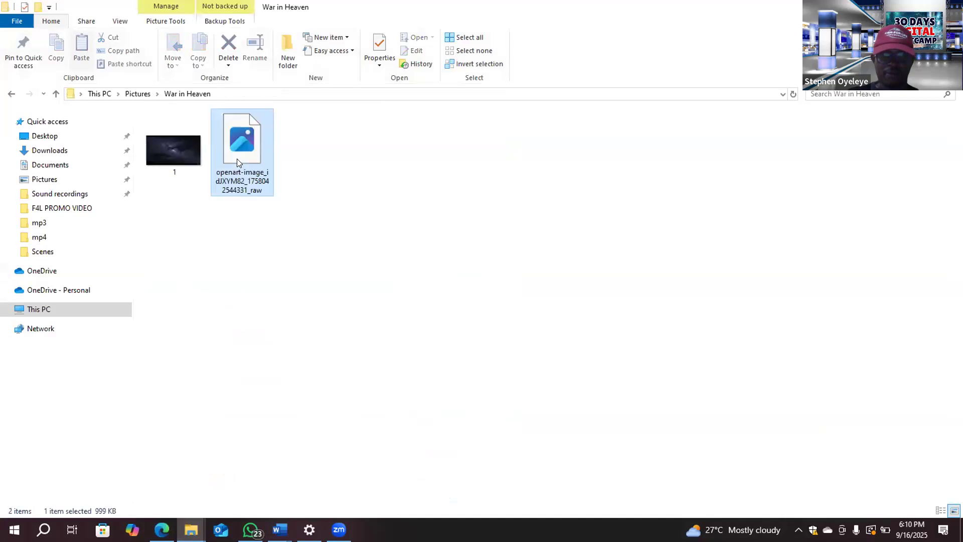
Step: Rename the throne image in the War in Heaven folder as 2
{"action": "left_click", "coordinate": [243, 183]}
{"action": "type", "text": "1"}
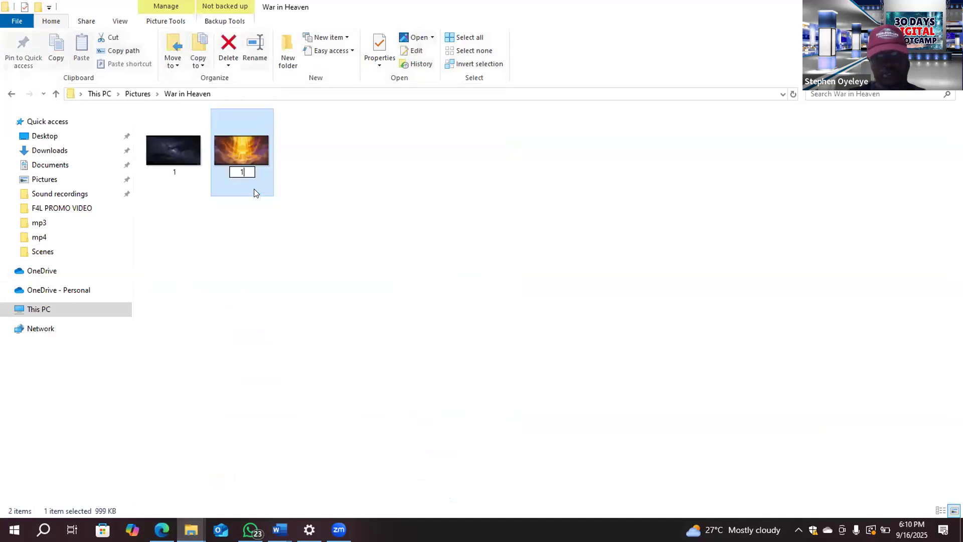
{"action": "key", "text": "BackSpace"}
{"action": "type", "text": "2"}
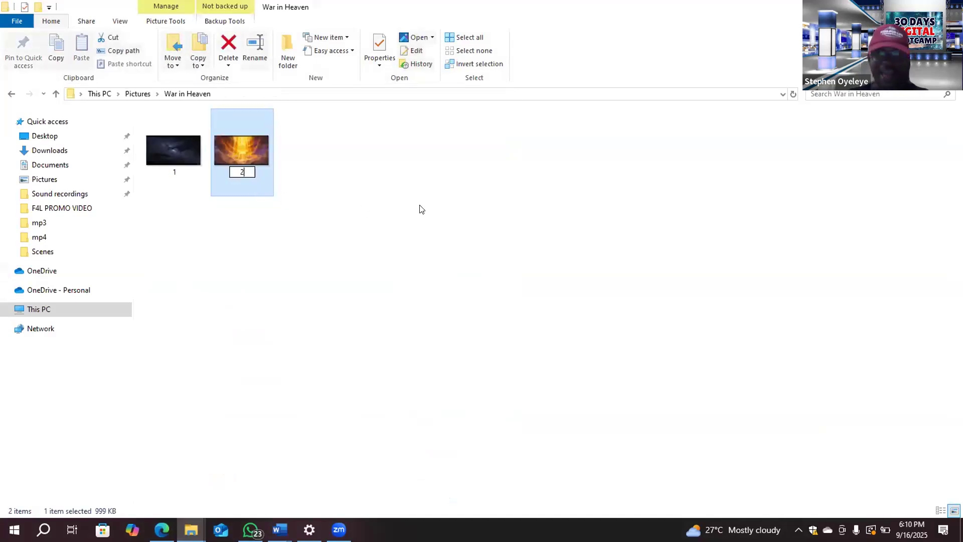
{"action": "left_click", "coordinate": [368, 211]}
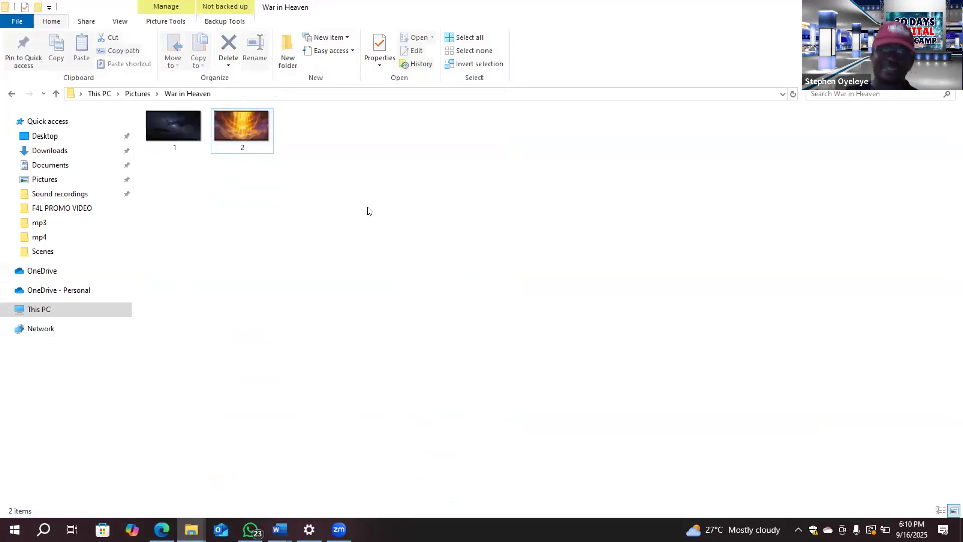